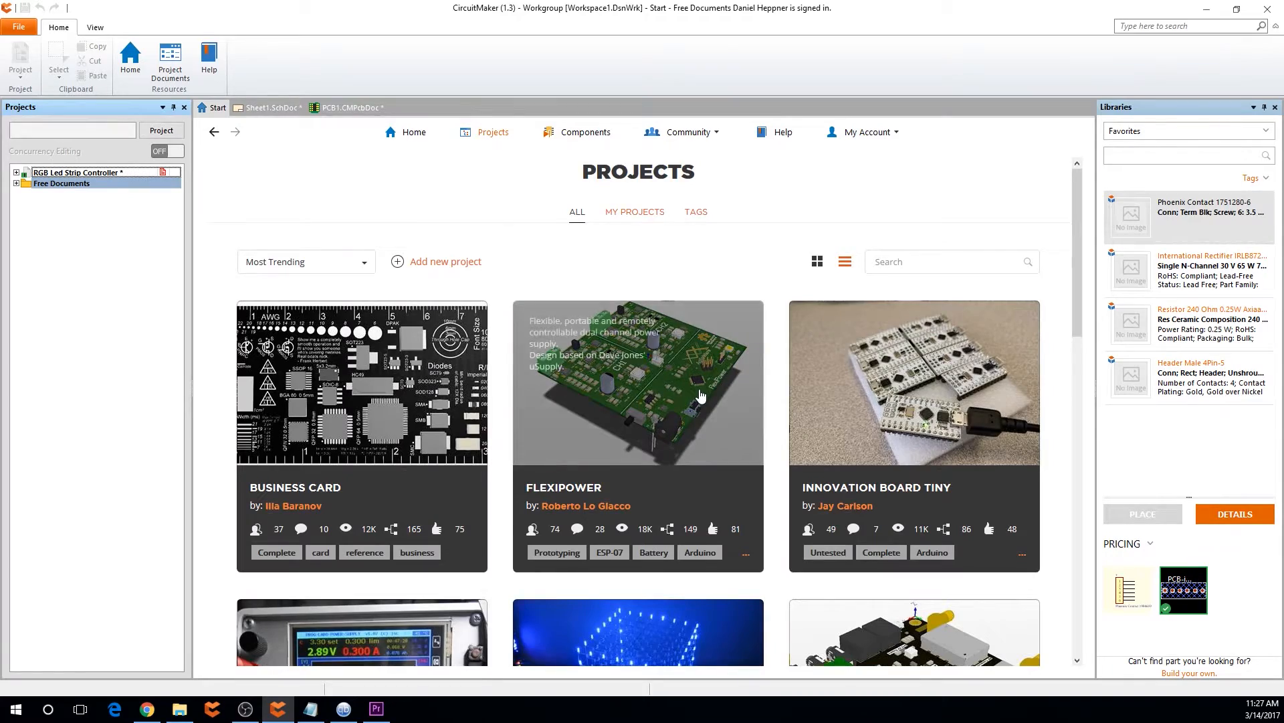
Browse the most trending community projects on the Projects page
{"action": "scroll", "coordinate": [728, 389], "scroll_direction": "down", "scroll_amount": 2}
{"action": "scroll", "coordinate": [729, 386], "scroll_direction": "down", "scroll_amount": 10}
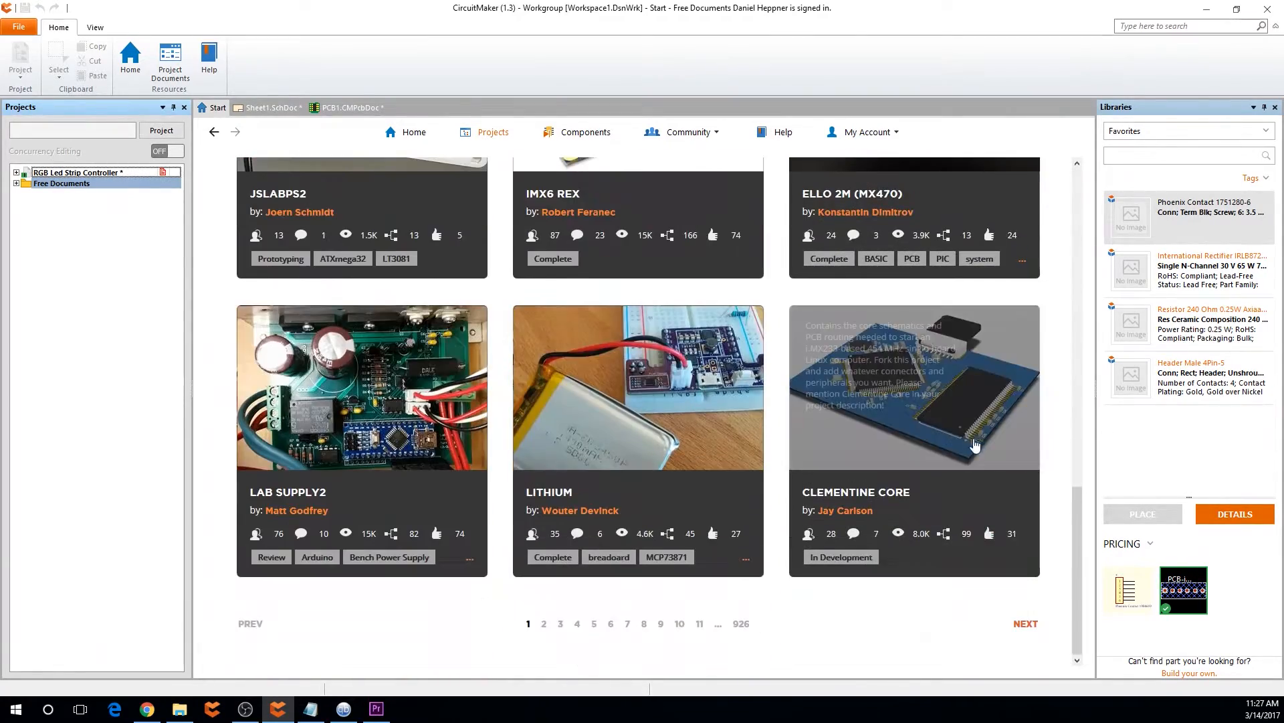
{"action": "scroll", "coordinate": [521, 428], "scroll_direction": "up", "scroll_amount": 5}
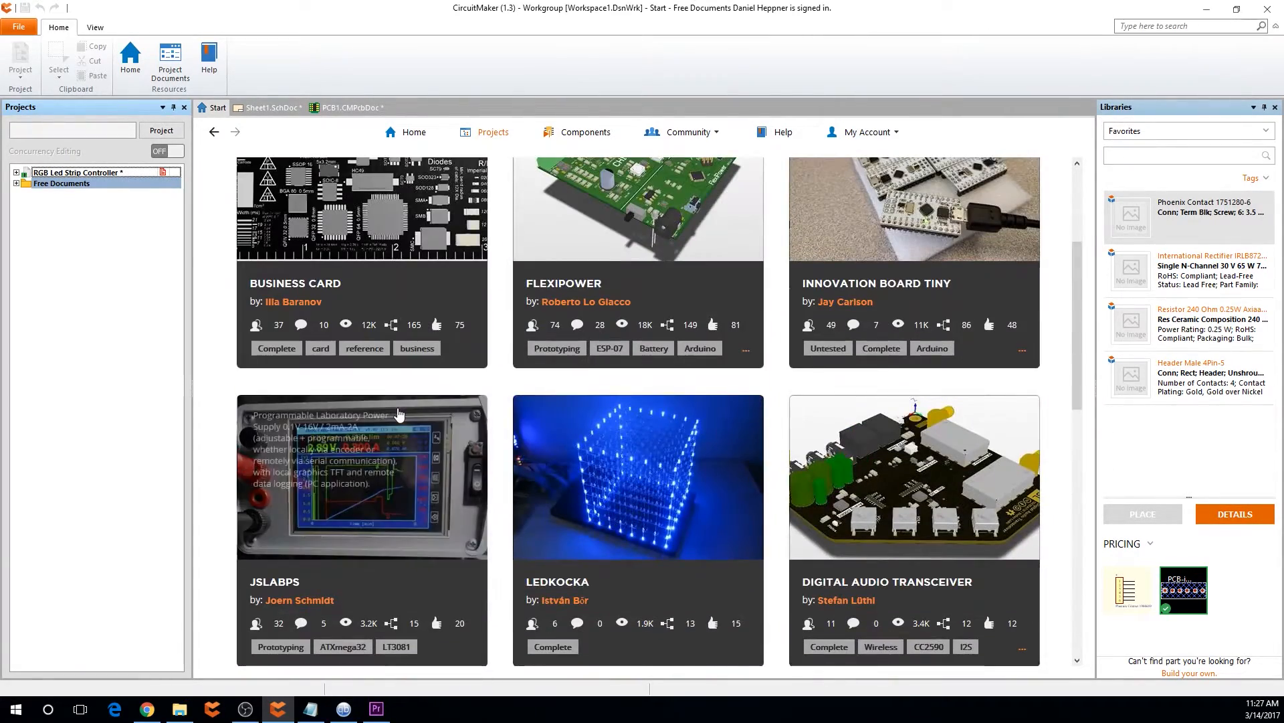
{"action": "scroll", "coordinate": [367, 402], "scroll_direction": "up", "scroll_amount": 1}
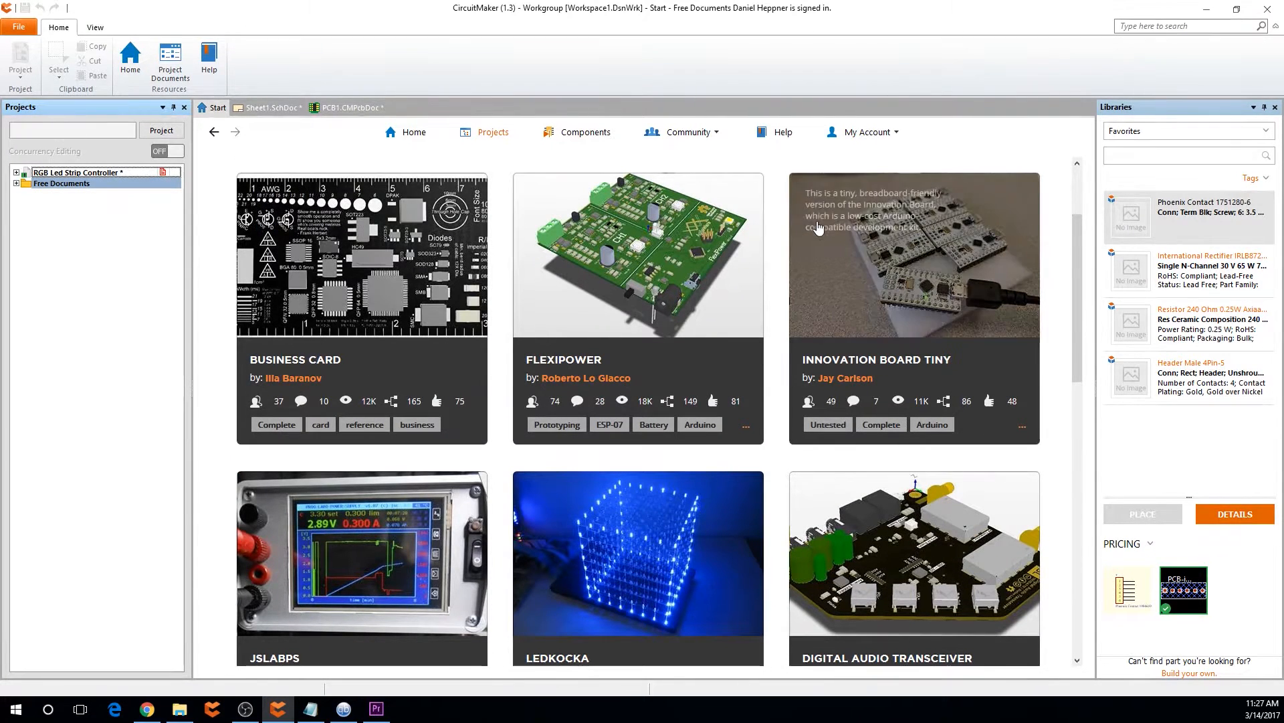
{"action": "scroll", "coordinate": [819, 227], "scroll_direction": "up", "scroll_amount": 2}
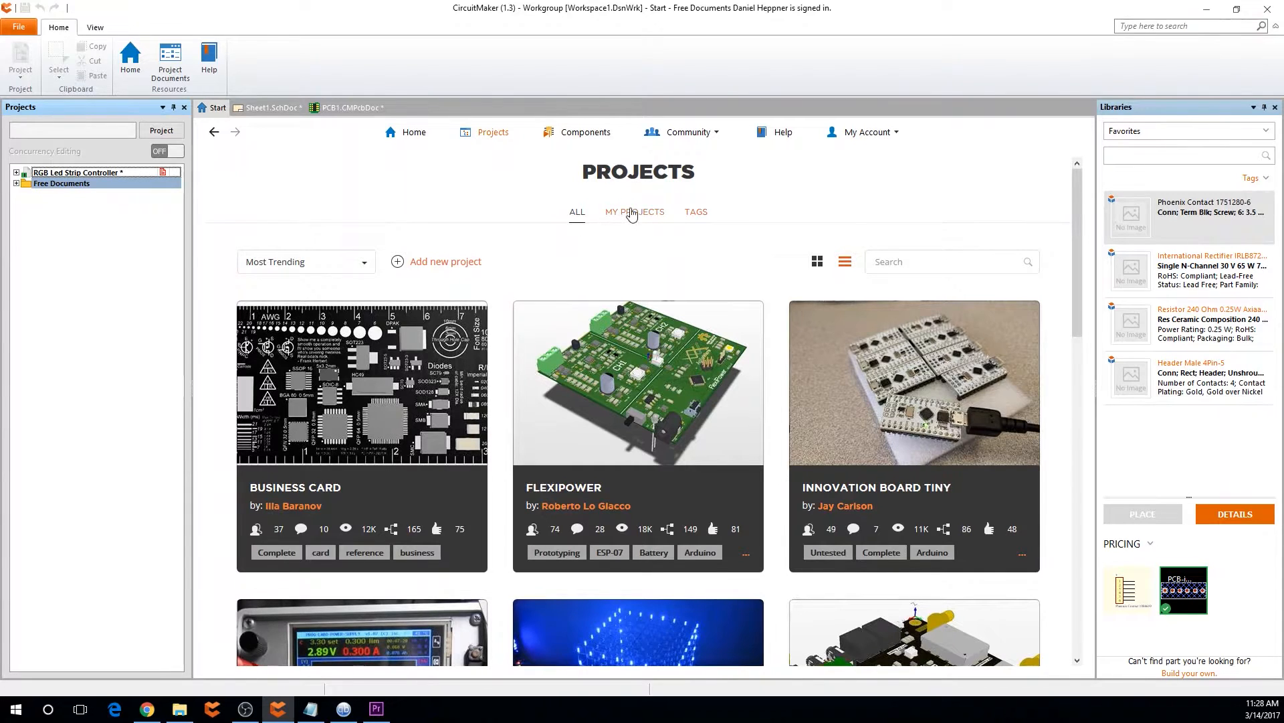
Start a new project with Sandbox access and name it LED Strip Controller
{"action": "left_click", "coordinate": [413, 262]}
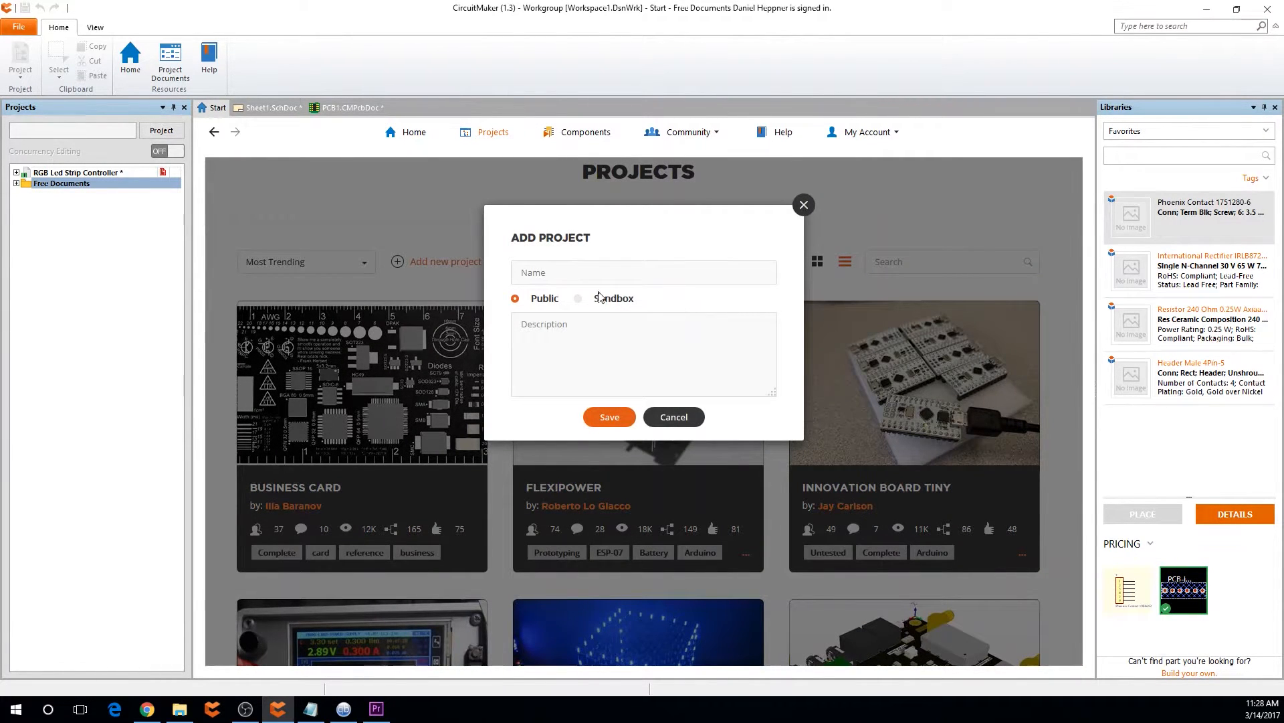
{"action": "left_click", "coordinate": [599, 298]}
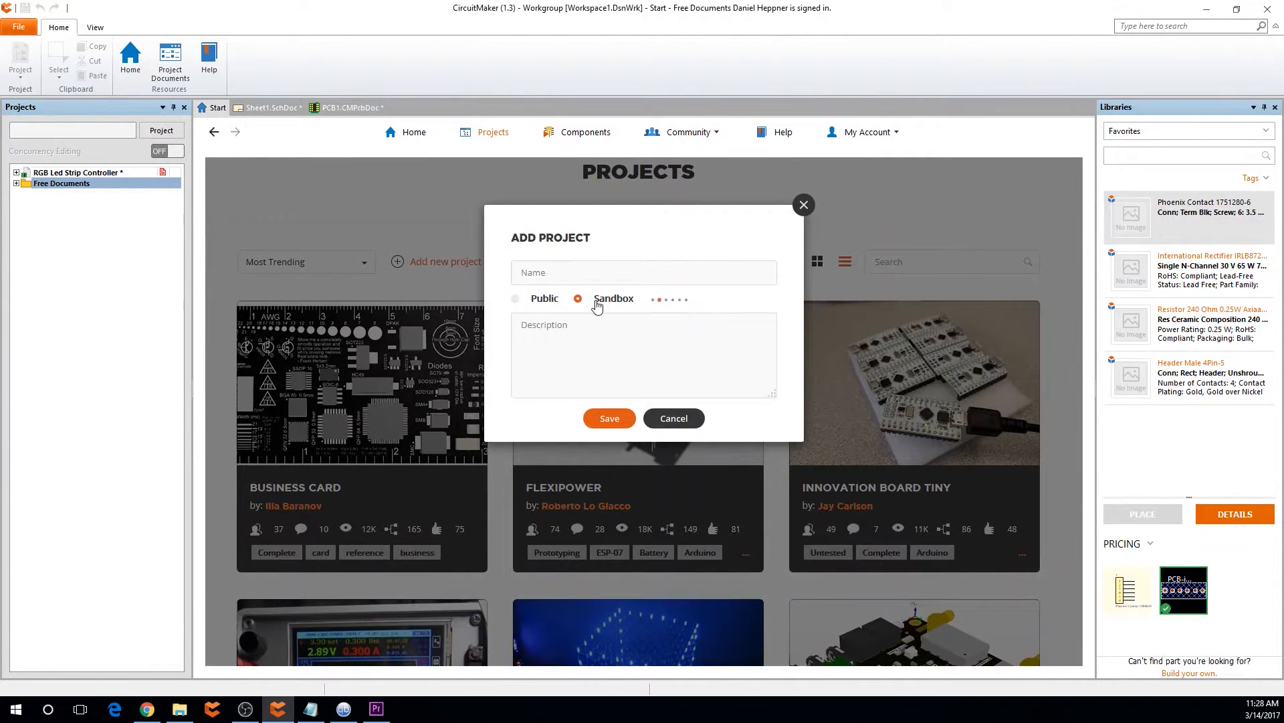
{"action": "left_click", "coordinate": [604, 274]}
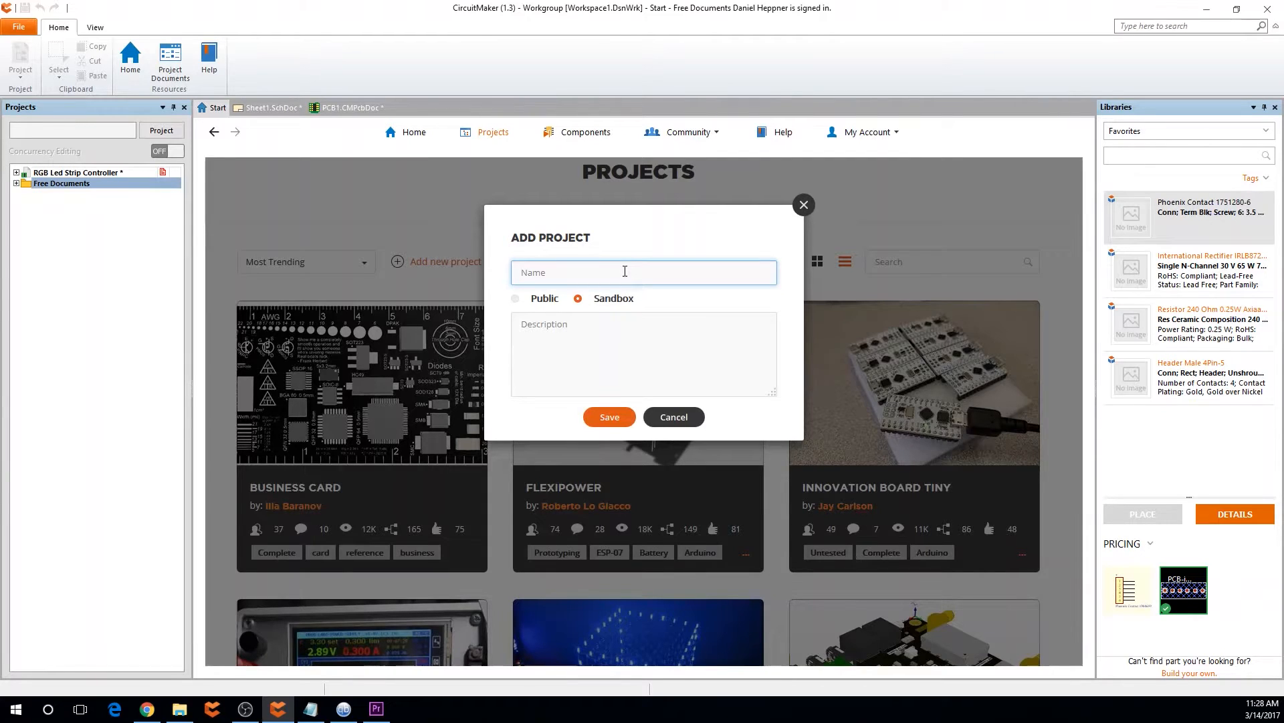
{"action": "type", "text": "d"}
{"action": "type", "text": "LED STRIP "}
{"action": "type", "text": "Strip Controller"}
{"action": "left_click", "coordinate": [628, 377]}
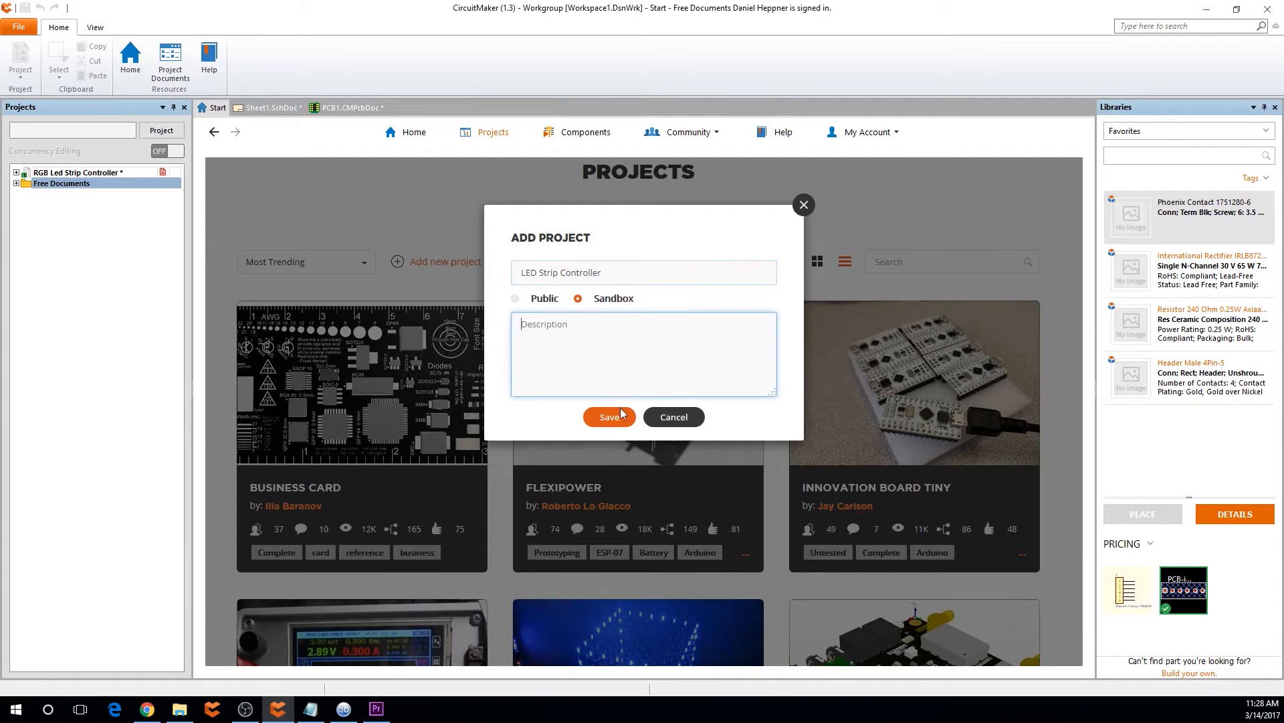
Change the new project's name to 3-Ch LED Strip Controller, leave the description empty, and save it
{"action": "left_click", "coordinate": [523, 273]}
{"action": "type", "text": "3-CH"}
{"action": "key", "text": "BackSpace"}
{"action": "type", "text": "h"}
{"action": "left_click", "coordinate": [550, 346]}
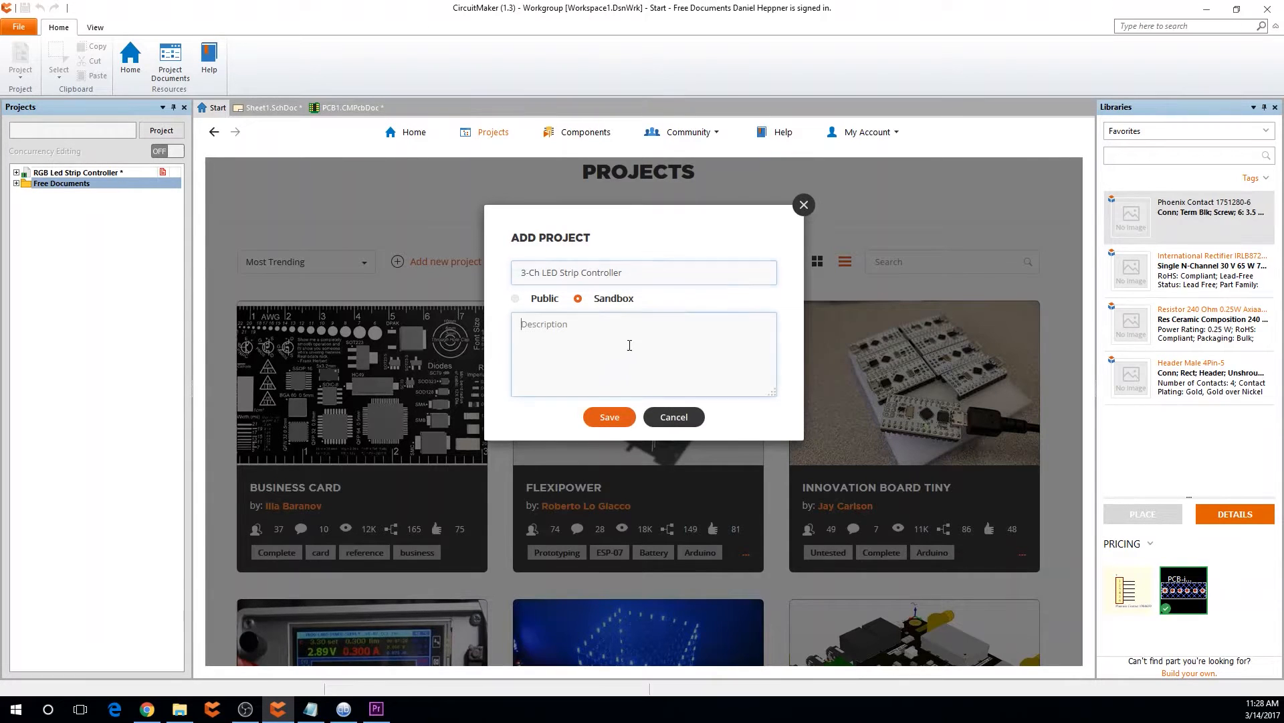
{"action": "left_click", "coordinate": [610, 418]}
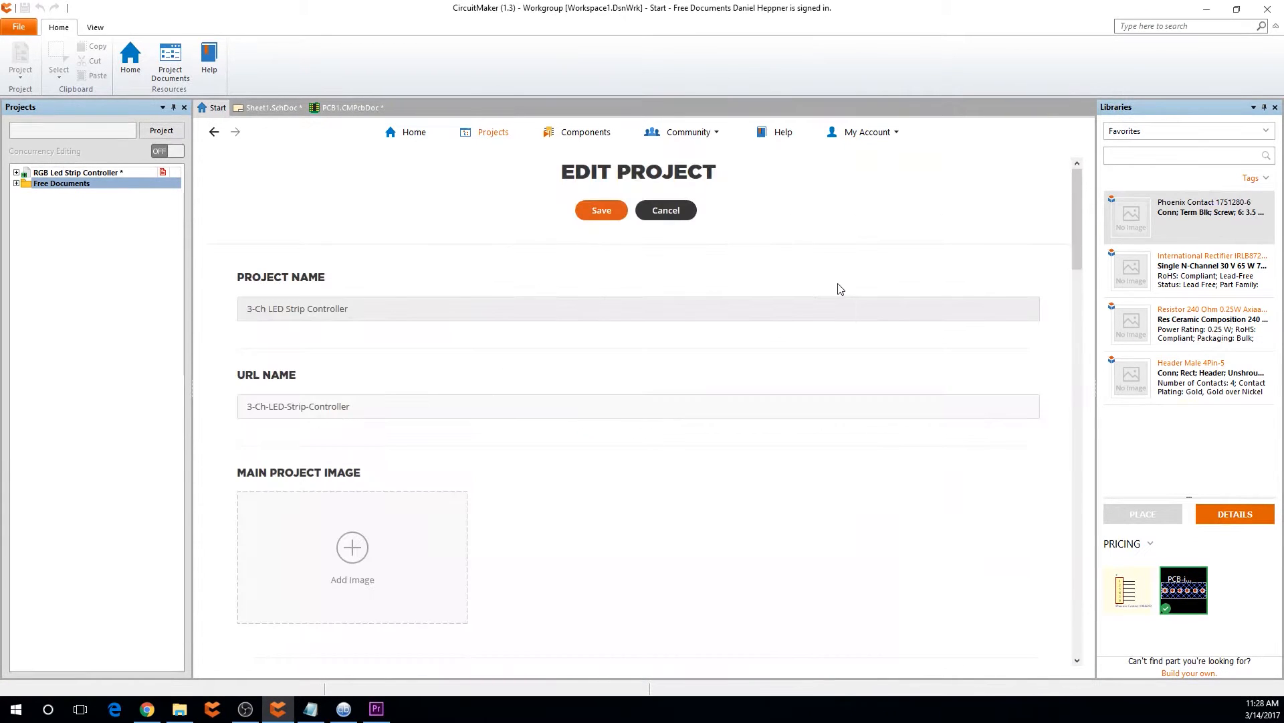
Review and save the project's details with the default settings, and open its design
{"action": "scroll", "coordinate": [841, 289], "scroll_direction": "down", "scroll_amount": 15}
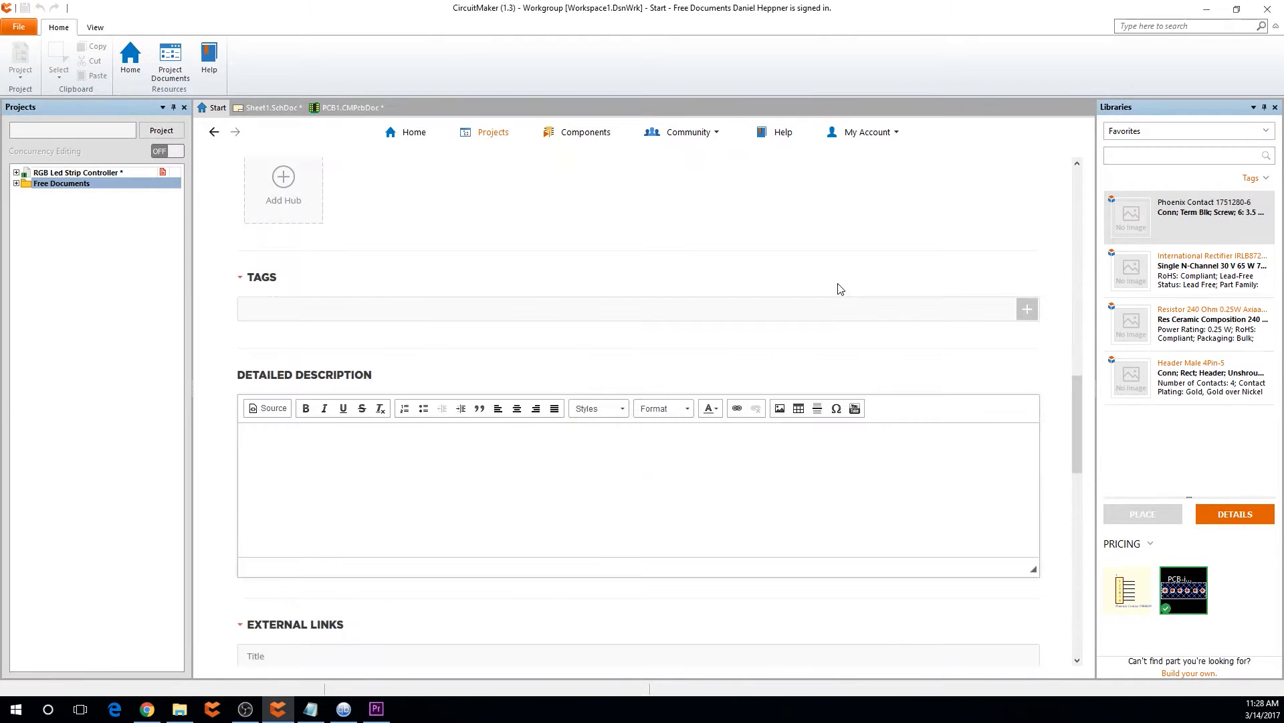
{"action": "scroll", "coordinate": [839, 288], "scroll_direction": "up", "scroll_amount": 15}
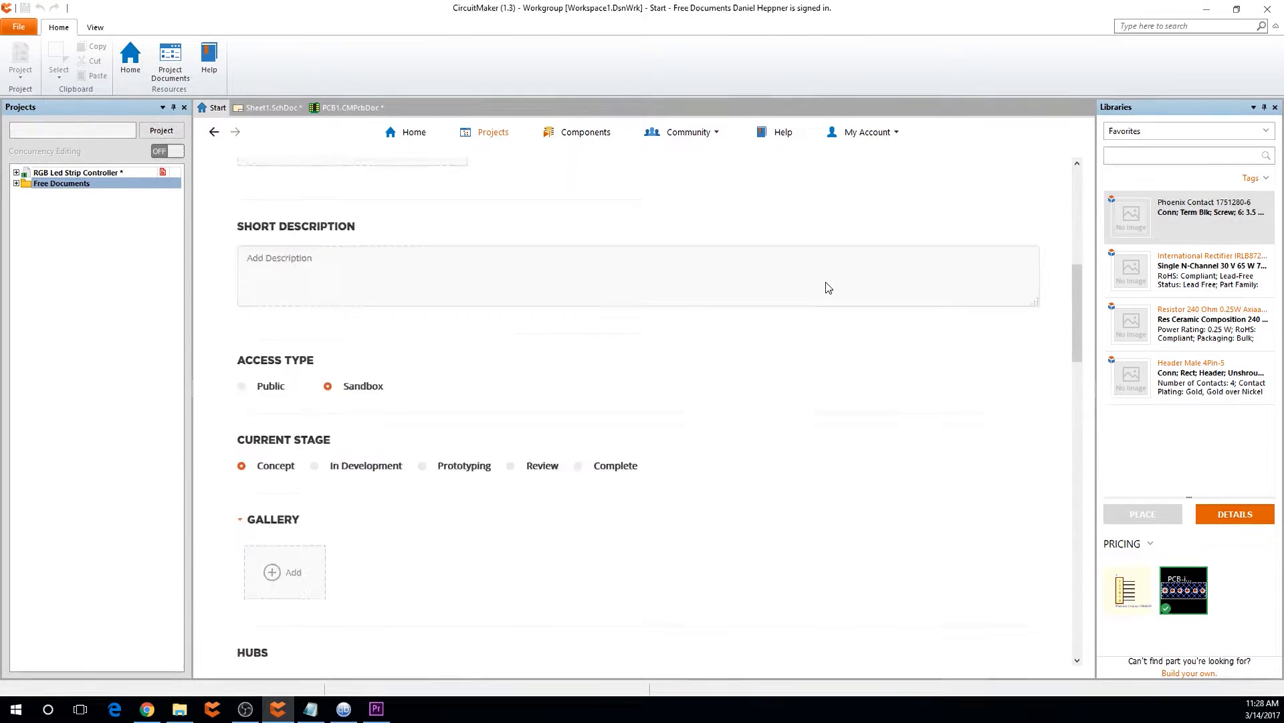
{"action": "scroll", "coordinate": [828, 287], "scroll_direction": "up", "scroll_amount": 3}
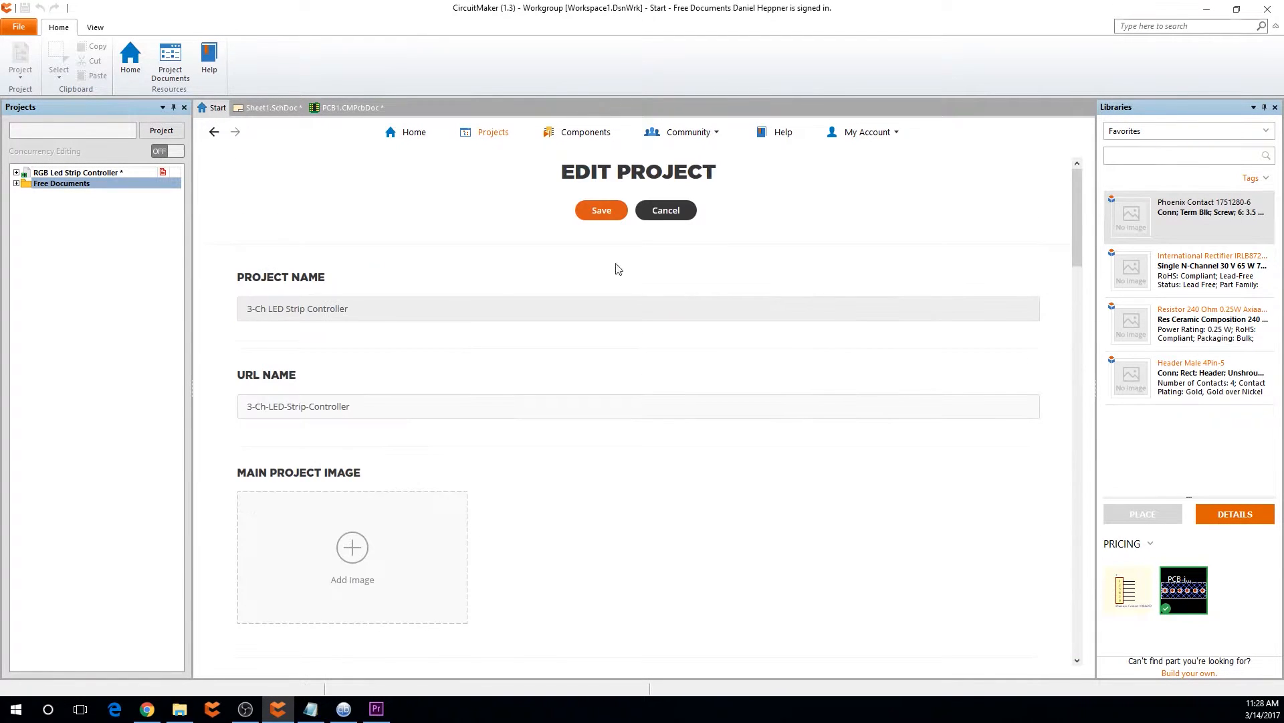
{"action": "left_click", "coordinate": [600, 211]}
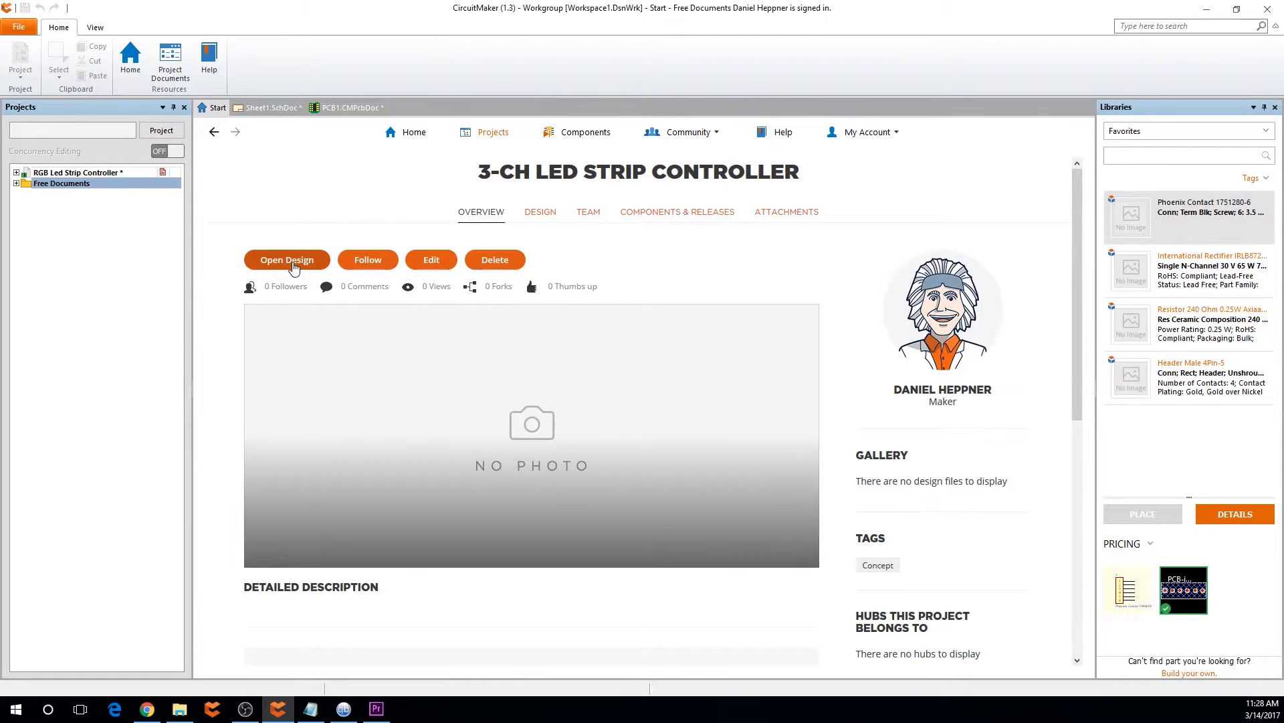
{"action": "left_click", "coordinate": [294, 265]}
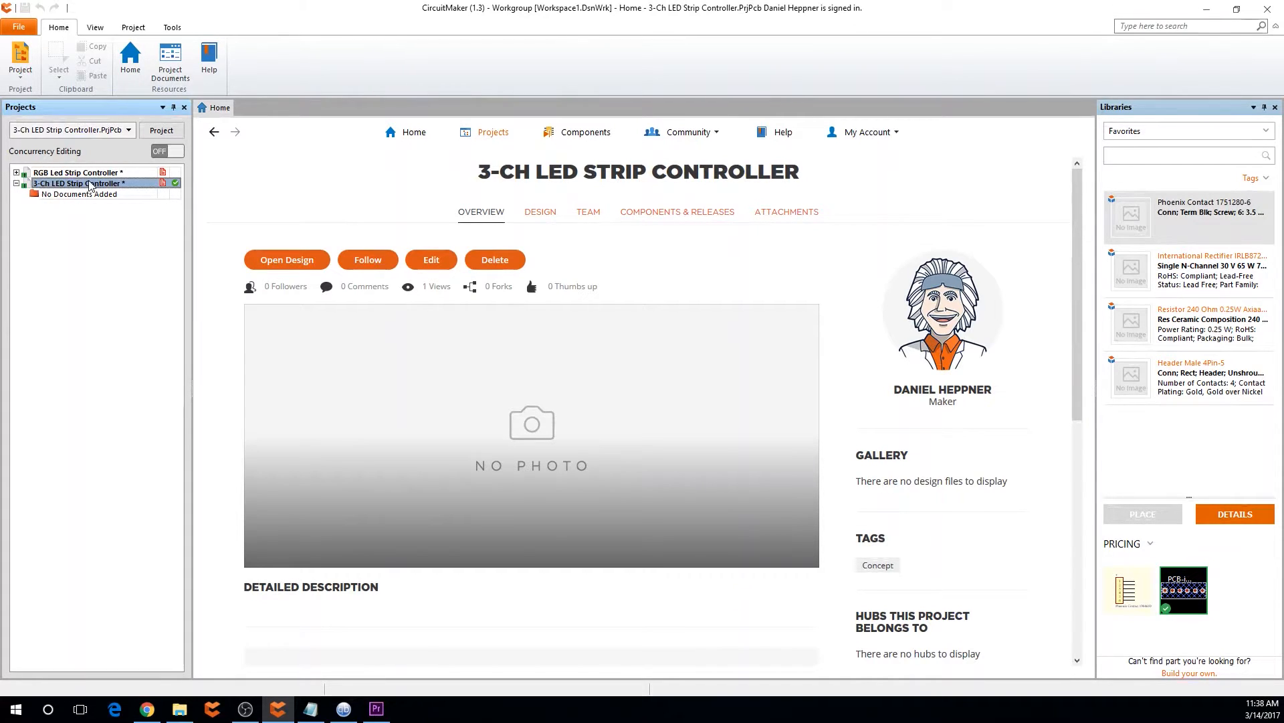
Add a new schematic to the 3-Ch LED Strip Controller project
{"action": "left_click", "coordinate": [40, 174]}
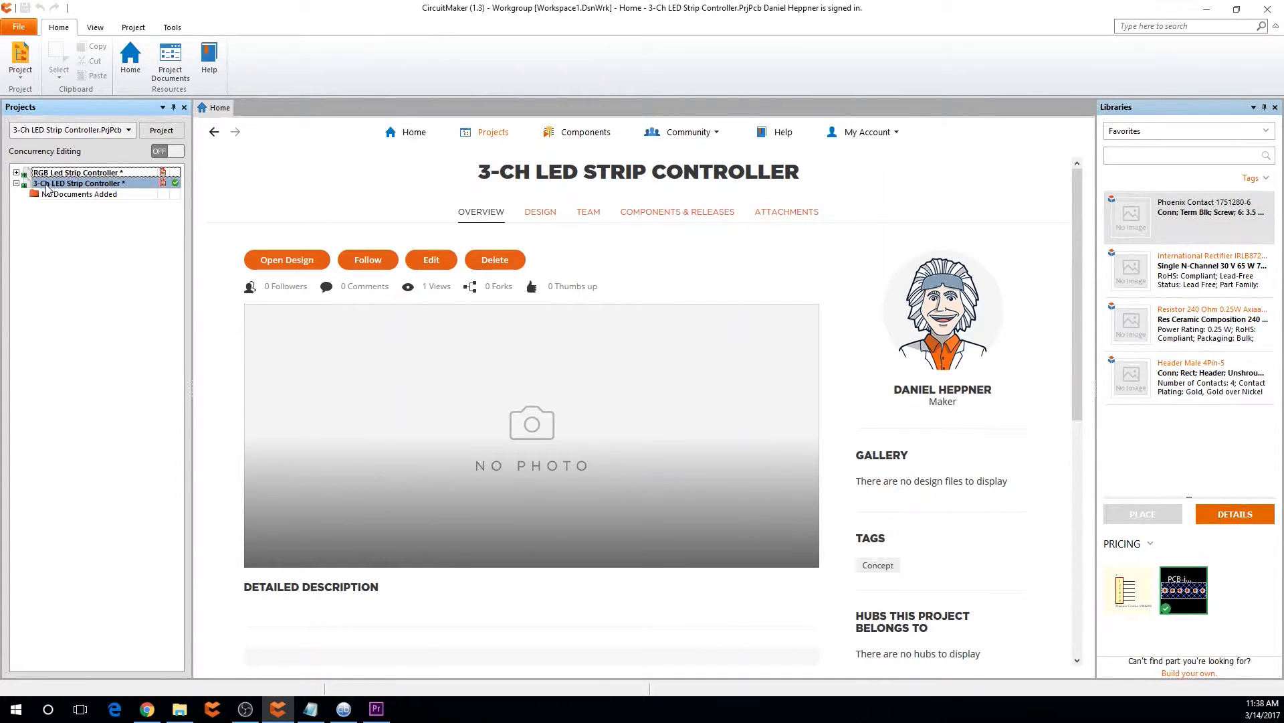
{"action": "left_click", "coordinate": [91, 185]}
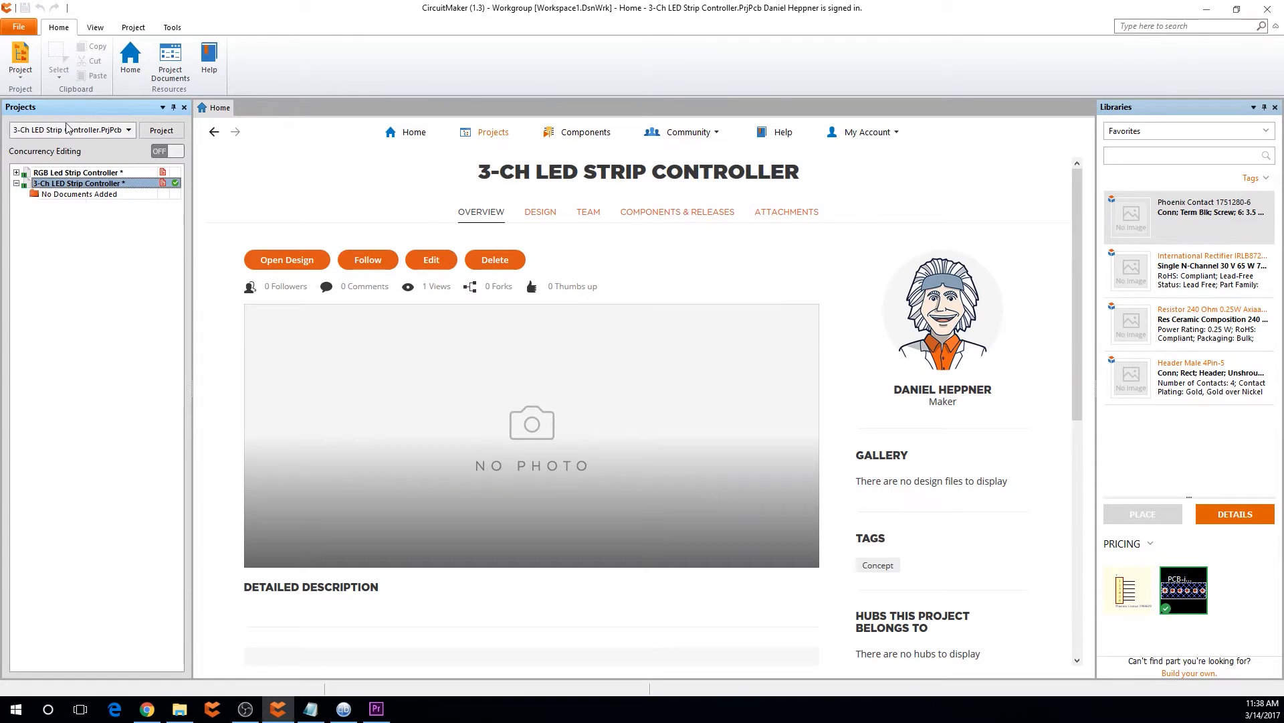
{"action": "left_click", "coordinate": [20, 63]}
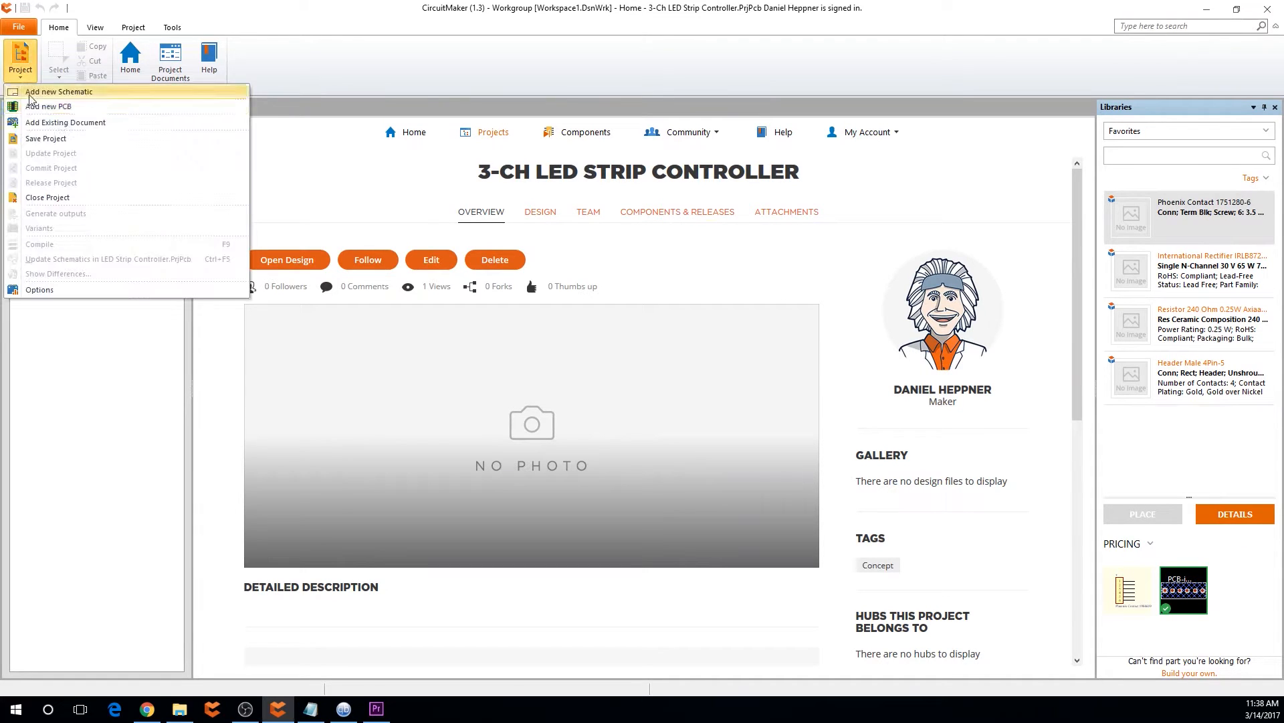
{"action": "left_click", "coordinate": [74, 93]}
{"action": "left_click", "coordinate": [675, 380]}
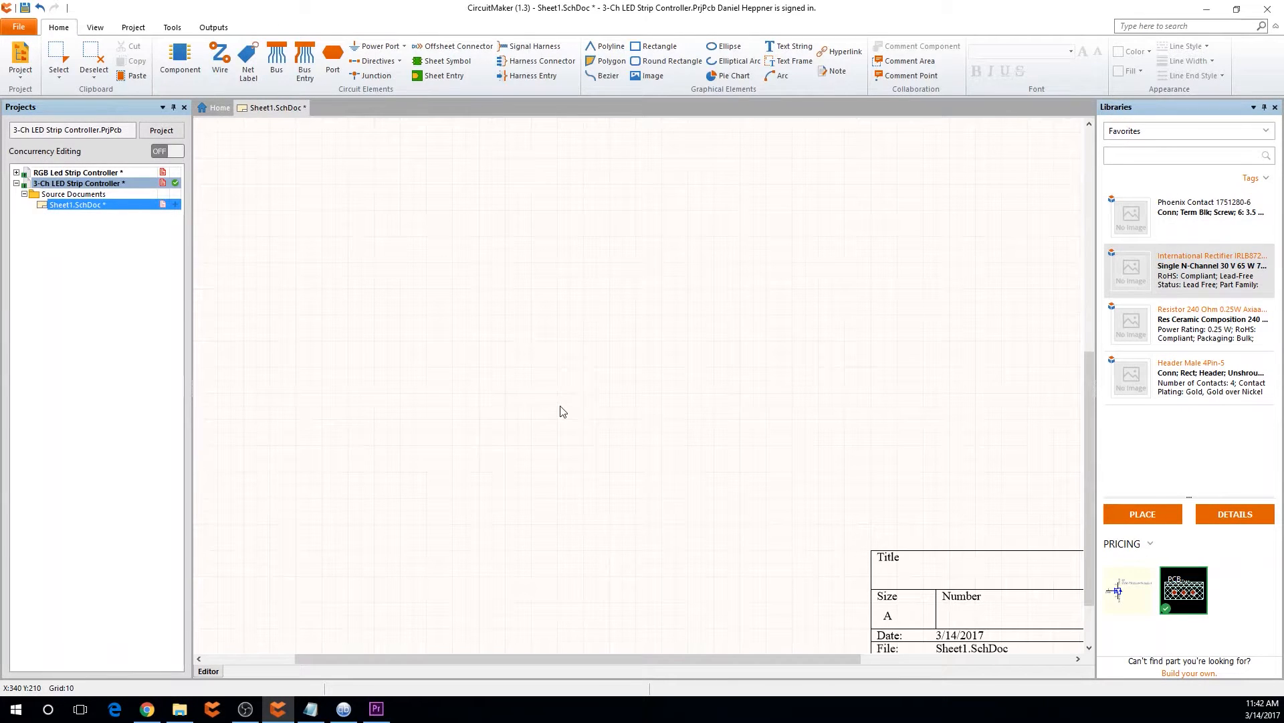
Place three International Rectifier IRLB8721PBF MOSFETs in a horizontal row on the schematic, rotated so their gates point down
{"action": "right_click_drag", "start_coordinate": [546, 495], "coordinate": [663, 432]}
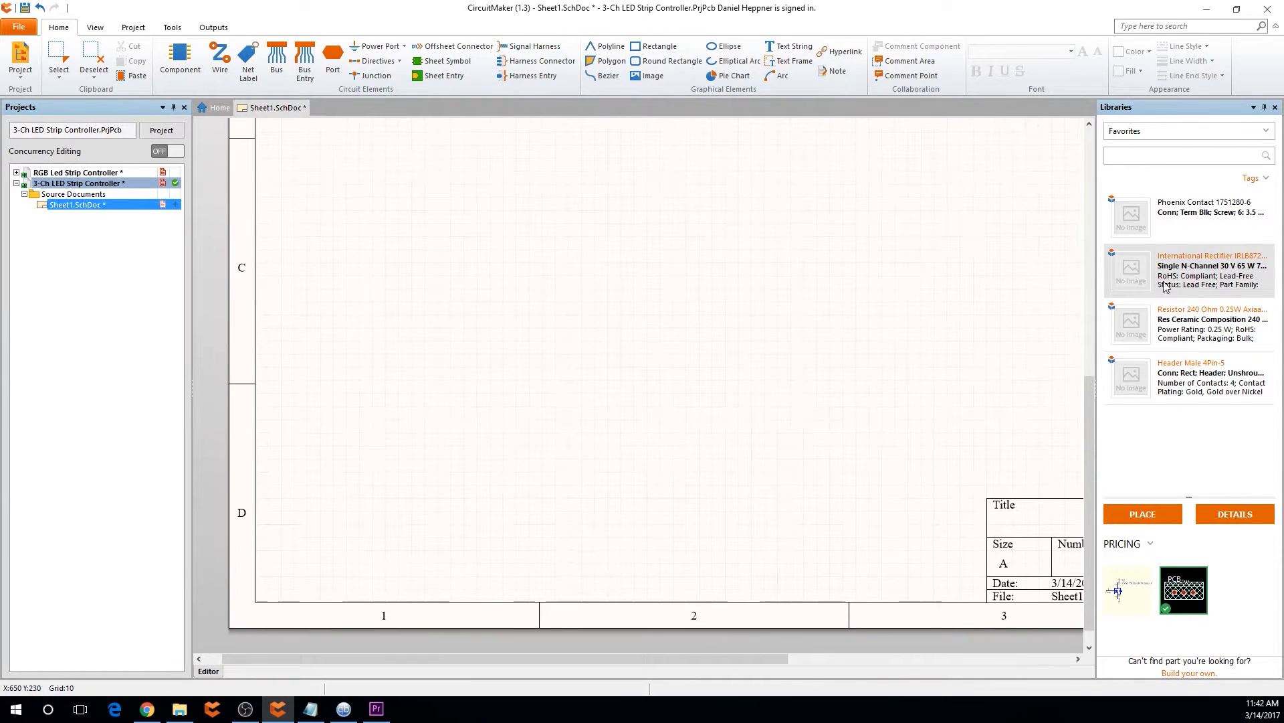
{"action": "left_click", "coordinate": [1144, 512]}
{"action": "key", "text": "space"}
{"action": "left_click", "coordinate": [459, 330]}
{"action": "left_click", "coordinate": [669, 330]}
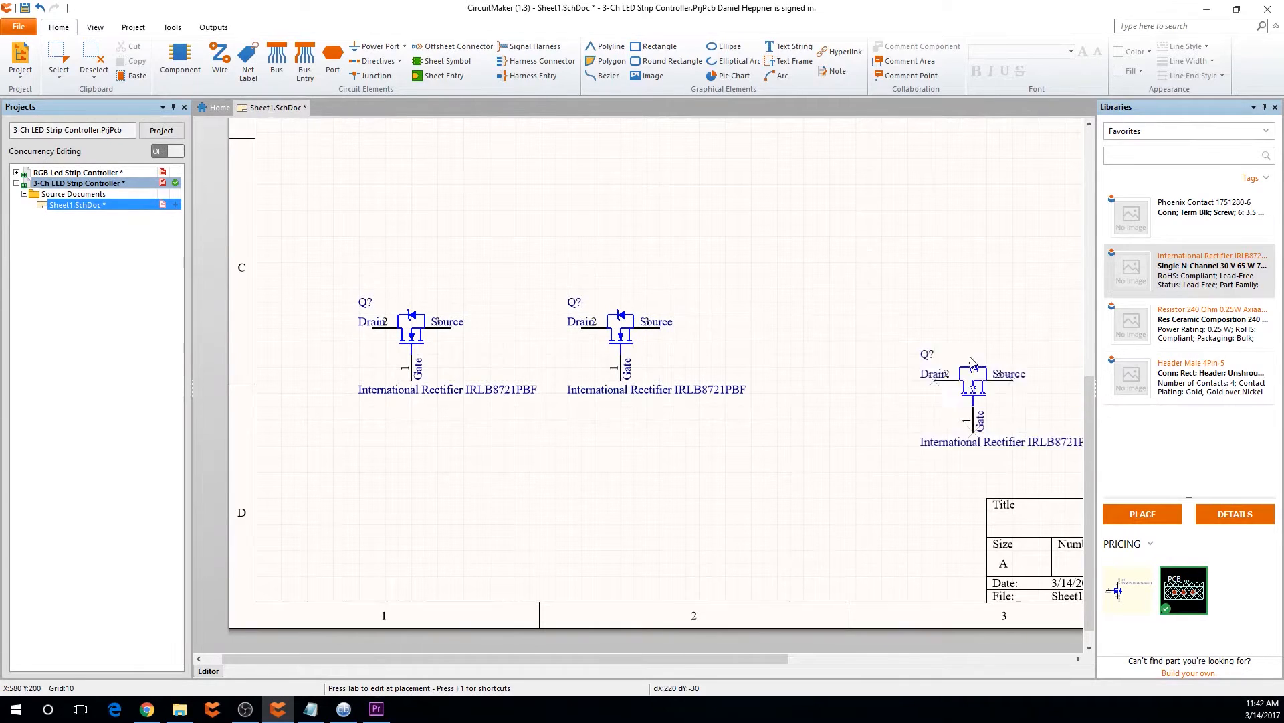
{"action": "left_click", "coordinate": [830, 317]}
{"action": "key", "text": "Escape"}
Place one Phoenix Contact 1751280 terminal block above and to the right of the MOSFETs, with its pins facing left
{"action": "right_click_drag", "start_coordinate": [889, 510], "coordinate": [770, 505]}
{"action": "left_click", "coordinate": [1143, 514]}
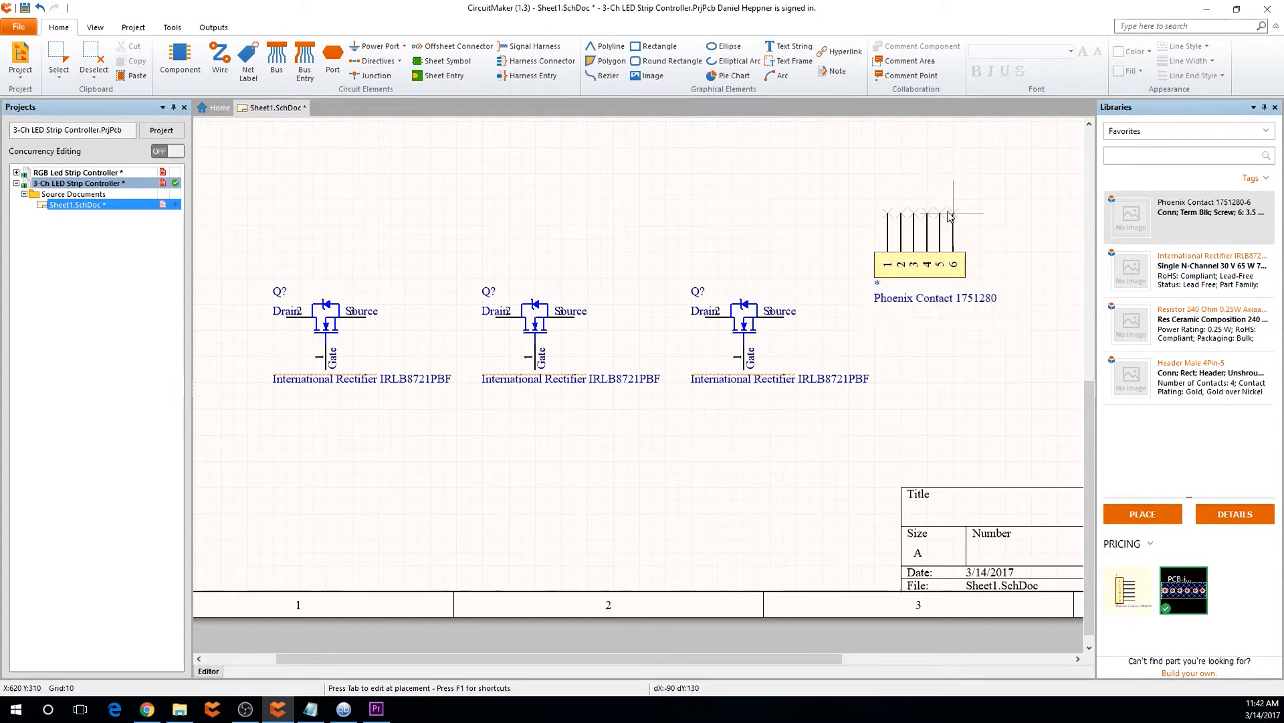
{"action": "key", "text": "space"}
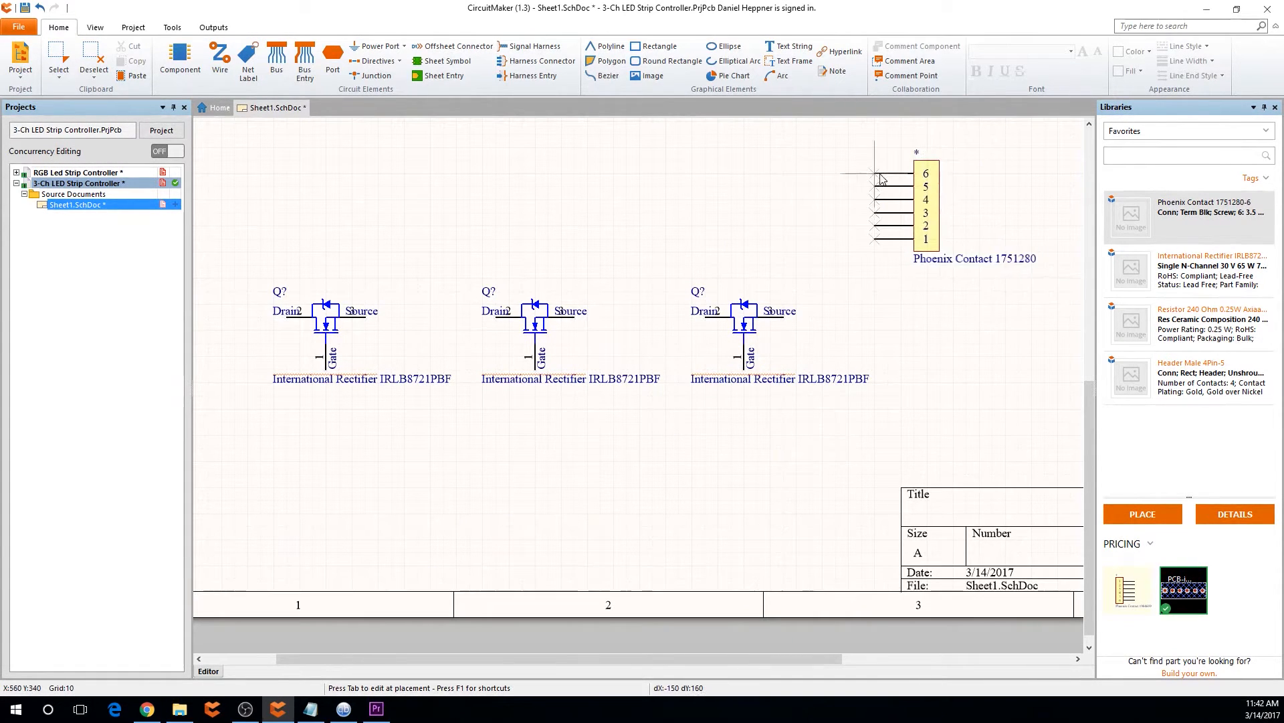
{"action": "left_click", "coordinate": [864, 175]}
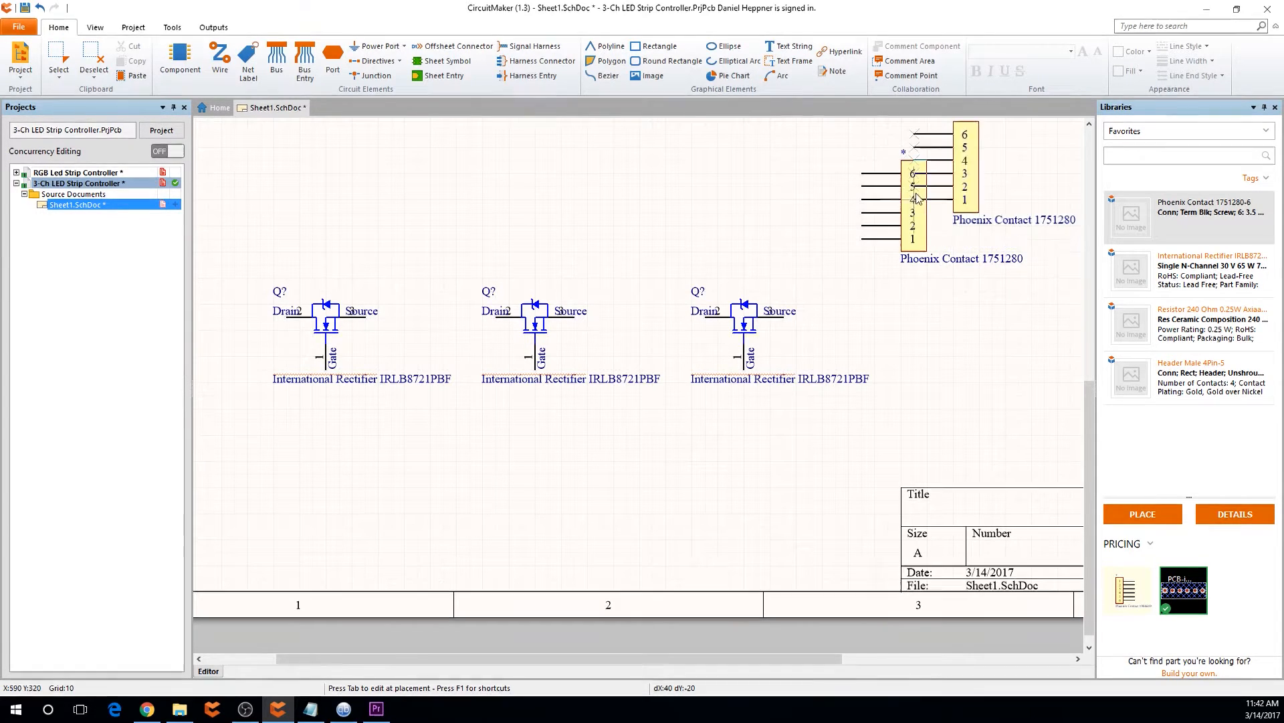
{"action": "key", "text": "Escape"}
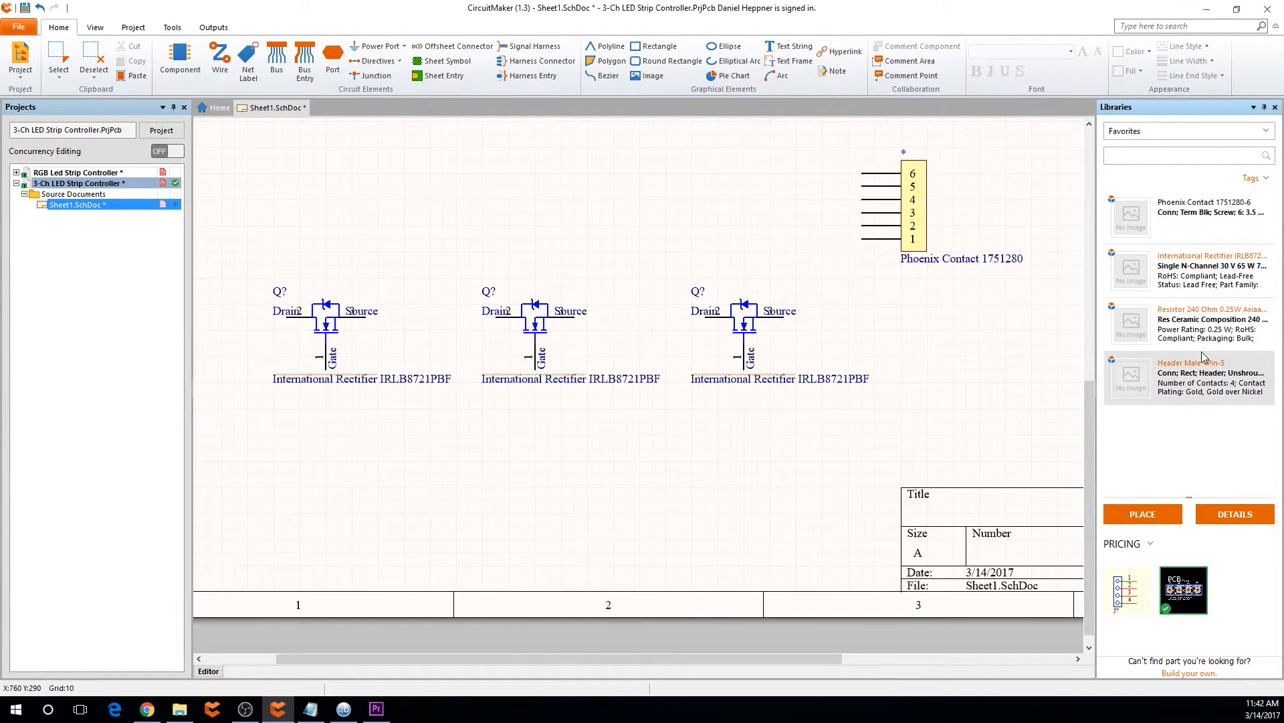
Place one Header Male 4Pin-S below the middle MOSFET, with its pins pointing up
{"action": "left_click", "coordinate": [1139, 512]}
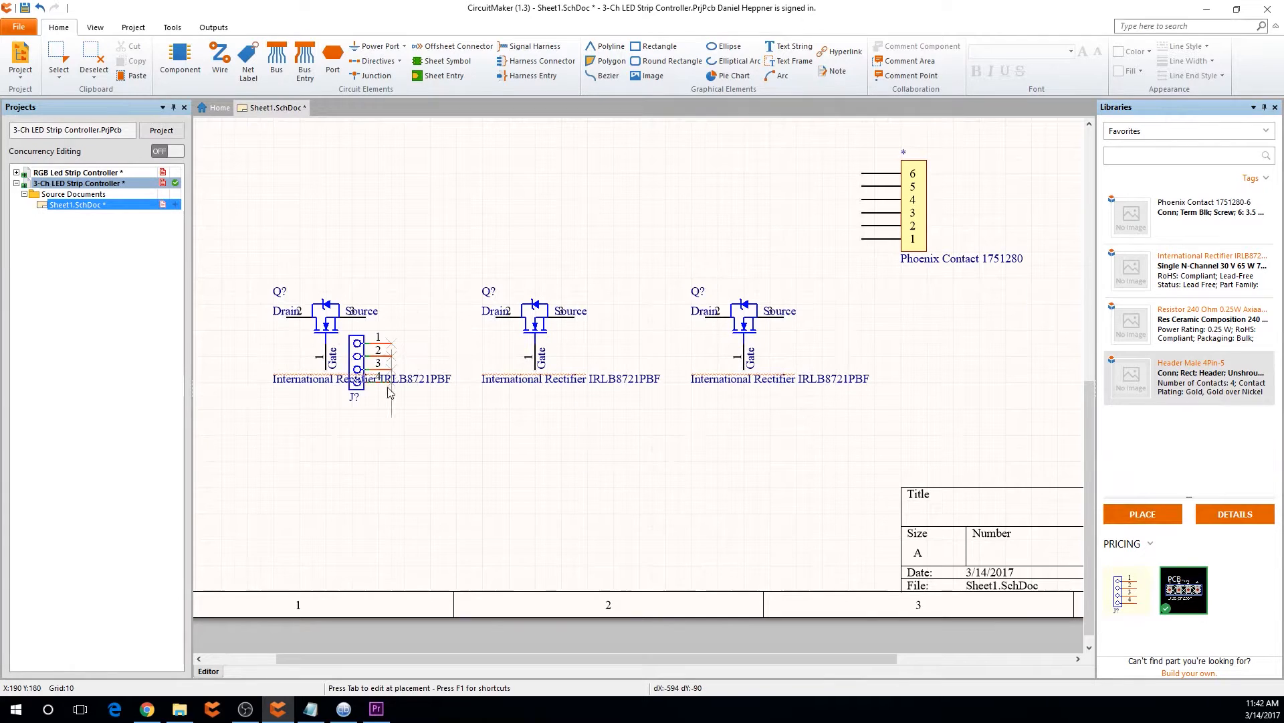
{"action": "left_click", "coordinate": [520, 476]}
{"action": "key", "text": "Escape"}
{"action": "left_click_drag", "start_coordinate": [500, 498], "coordinate": [516, 460]}
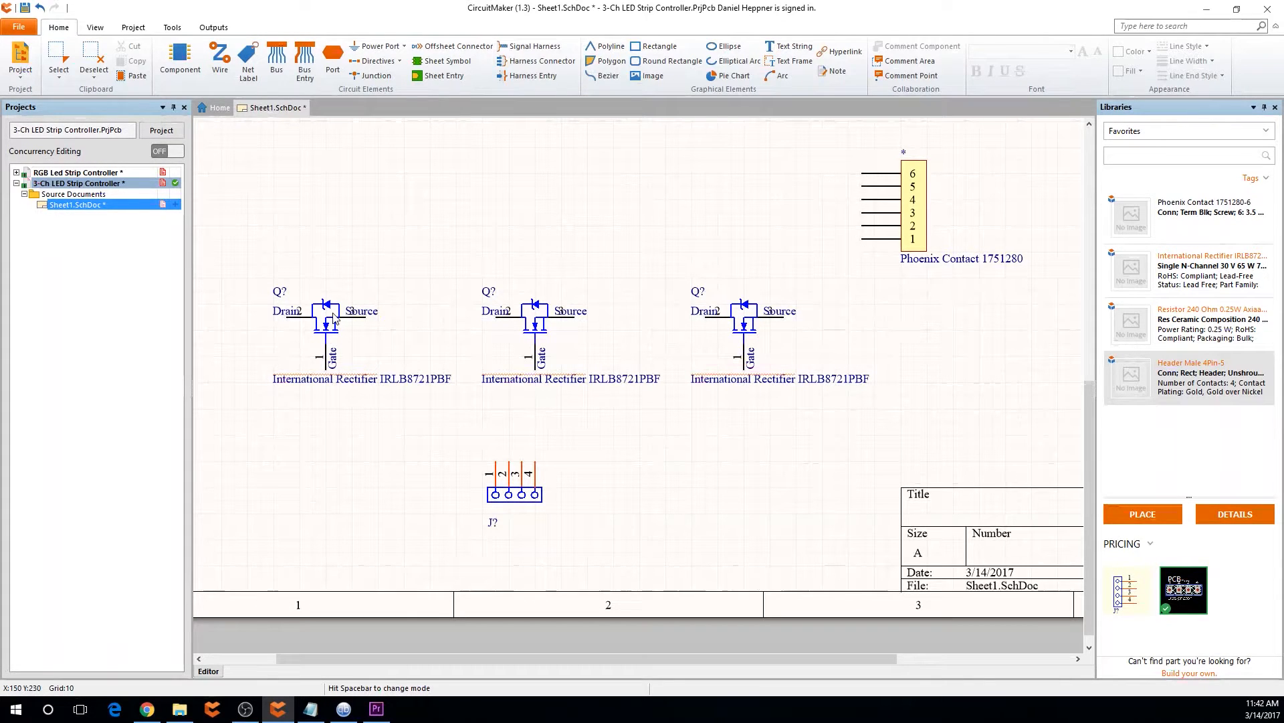
Hide the comment text of the three MOSFETs and the Phoenix Contact terminal block
{"action": "double_click", "coordinate": [315, 329]}
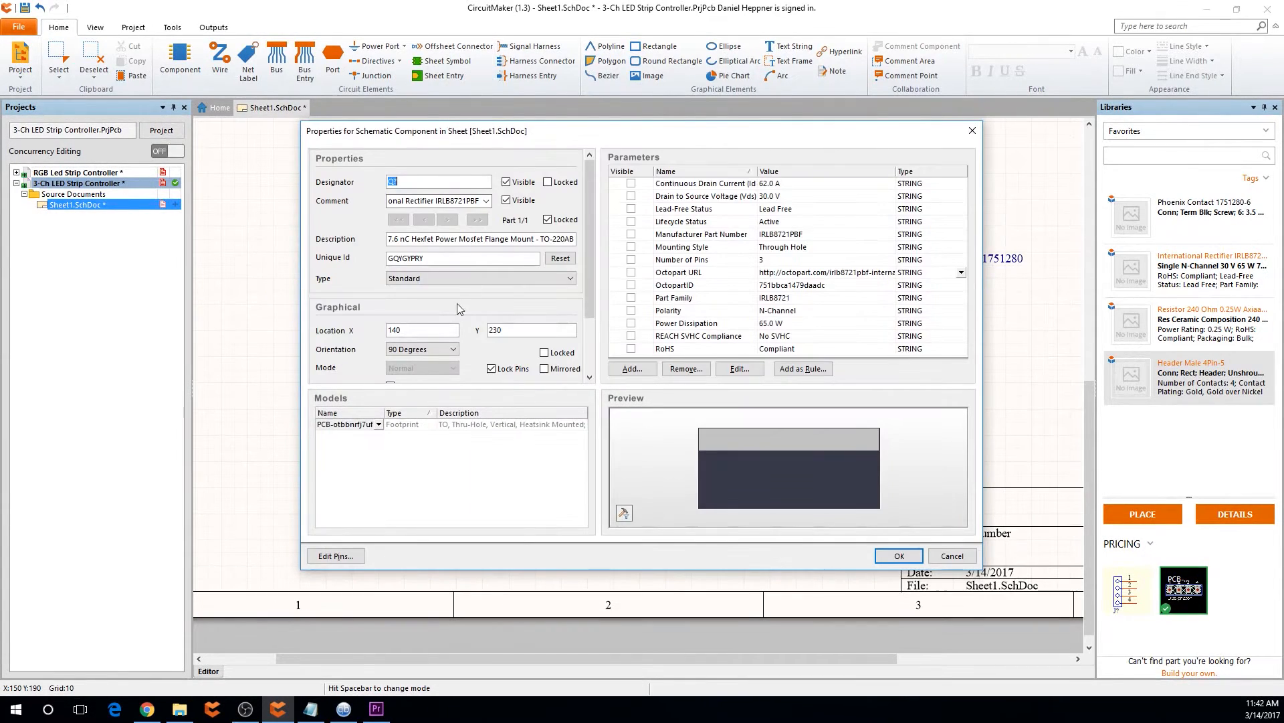
{"action": "left_click", "coordinate": [506, 201]}
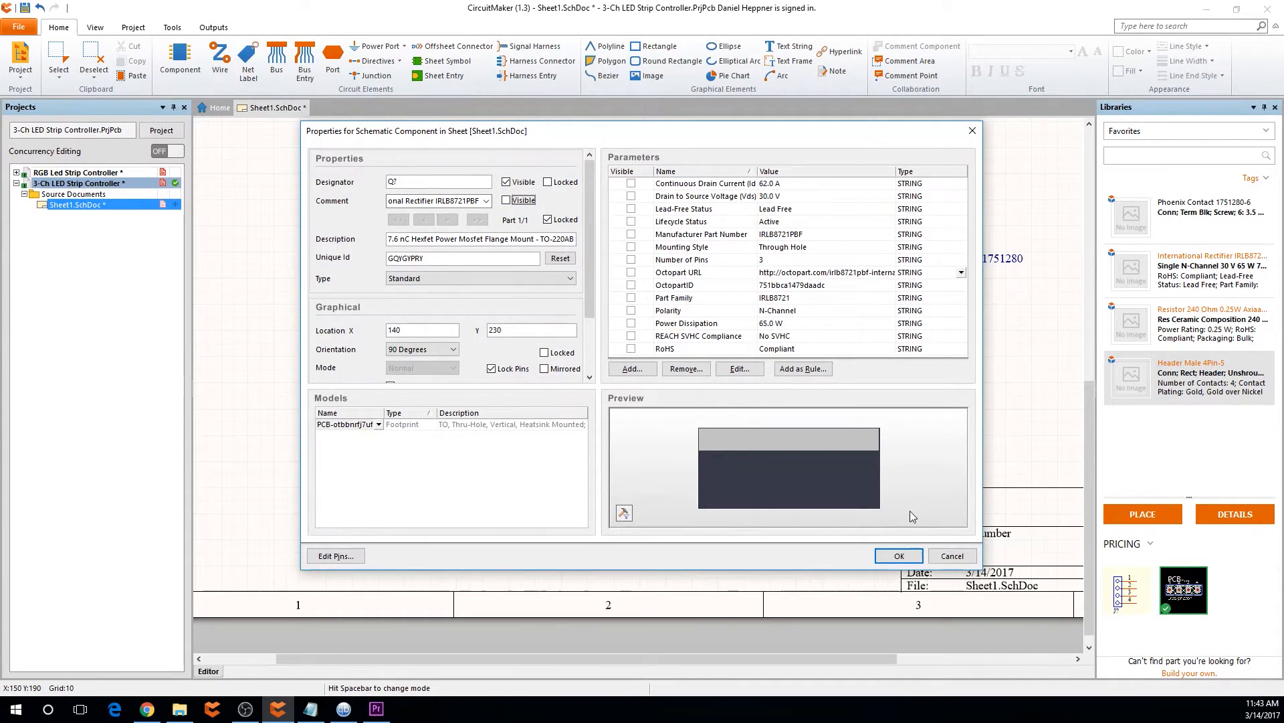
{"action": "left_click", "coordinate": [899, 555]}
{"action": "double_click", "coordinate": [535, 328]}
{"action": "left_click", "coordinate": [507, 201]}
{"action": "left_click", "coordinate": [899, 555]}
{"action": "double_click", "coordinate": [744, 328]}
{"action": "left_click", "coordinate": [506, 200]}
{"action": "left_click", "coordinate": [899, 555]}
{"action": "double_click", "coordinate": [922, 205]}
{"action": "left_click", "coordinate": [507, 201]}
{"action": "left_click", "coordinate": [900, 555]}
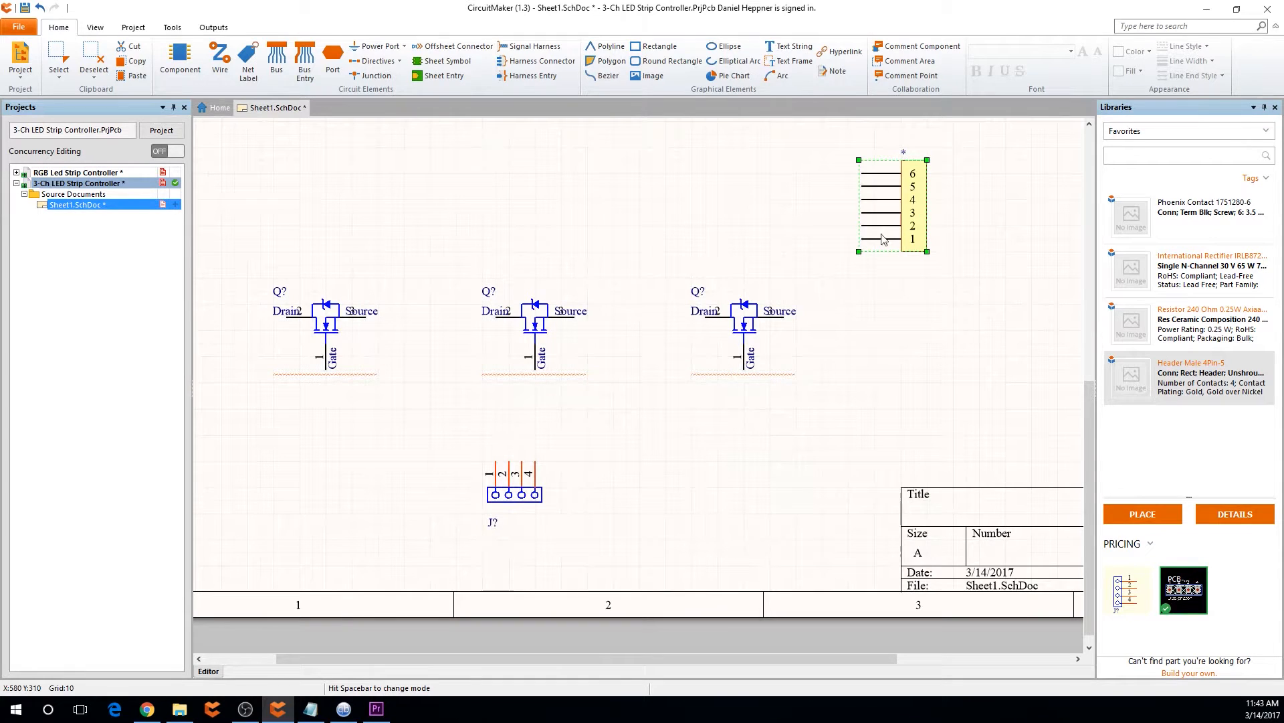
Set the designators of the three MOSFETs to Q1, Q2 and Q3 from left to right
{"action": "double_click", "coordinate": [308, 313]}
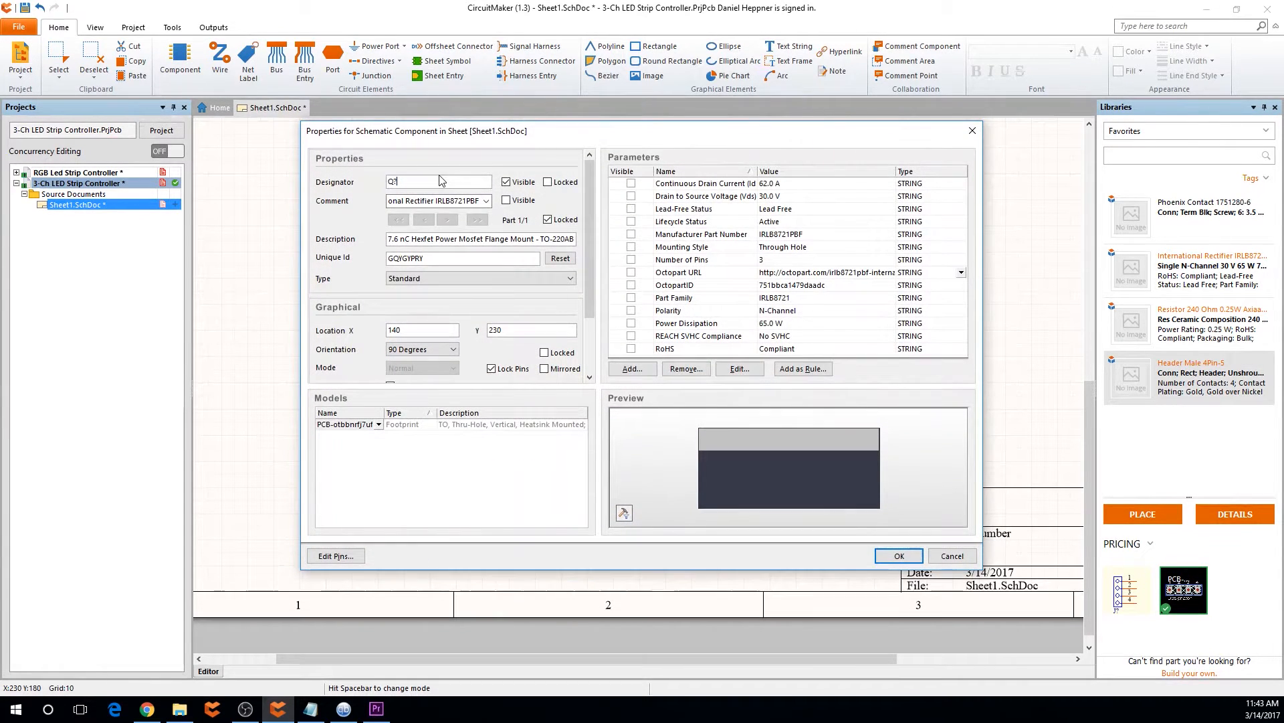
{"action": "key", "text": "Return"}
{"action": "double_click", "coordinate": [520, 328]}
{"action": "key", "text": "Return"}
{"action": "double_click", "coordinate": [527, 322]}
{"action": "key", "text": "Return"}
{"action": "double_click", "coordinate": [744, 318]}
{"action": "key", "text": "BackSpace"}
{"action": "type", "text": "3"}
{"action": "key", "text": "Return"}
{"action": "left_click", "coordinate": [622, 450]}
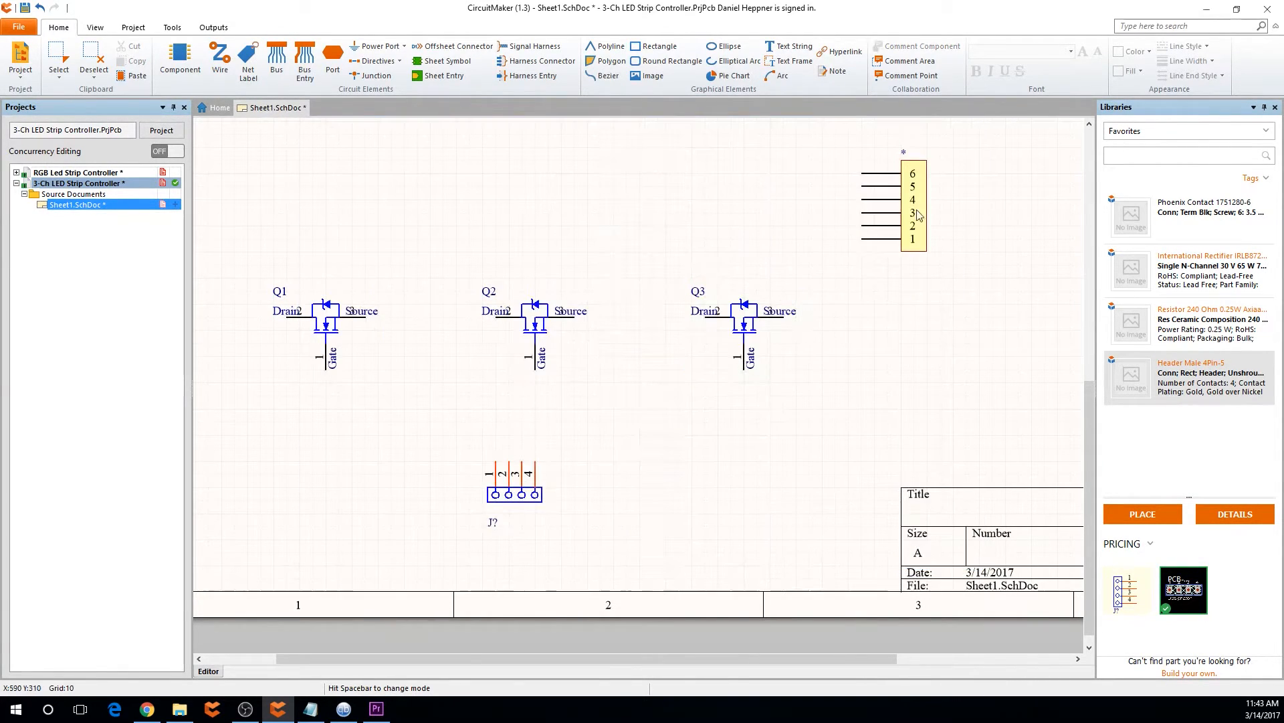
Set the designator of the four-pin header to J1 and of the six-pin terminal block to J2
{"action": "double_click", "coordinate": [520, 489]}
{"action": "type", "text": "J1"}
{"action": "key", "text": "Return"}
{"action": "double_click", "coordinate": [914, 203]}
{"action": "left_click", "coordinate": [422, 180]}
{"action": "key", "text": "BackSpace"}
{"action": "type", "text": "2"}
{"action": "key", "text": "Return"}
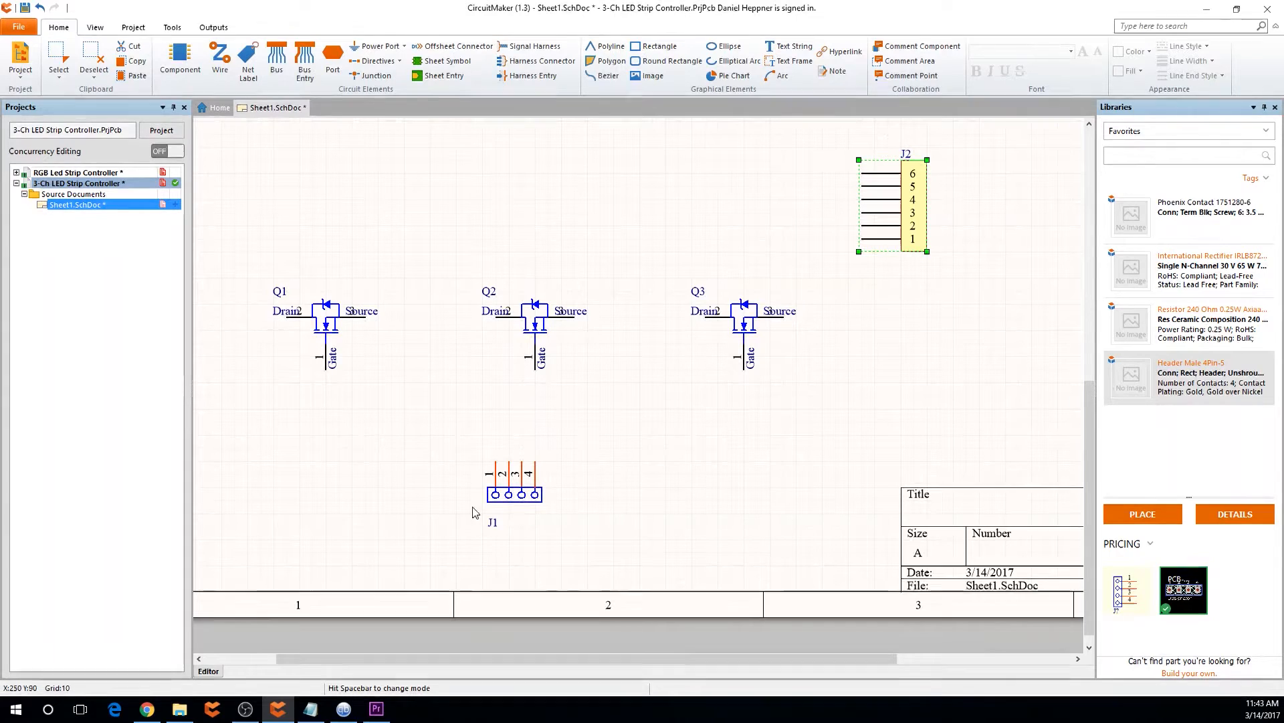
{"action": "left_click", "coordinate": [743, 423]}
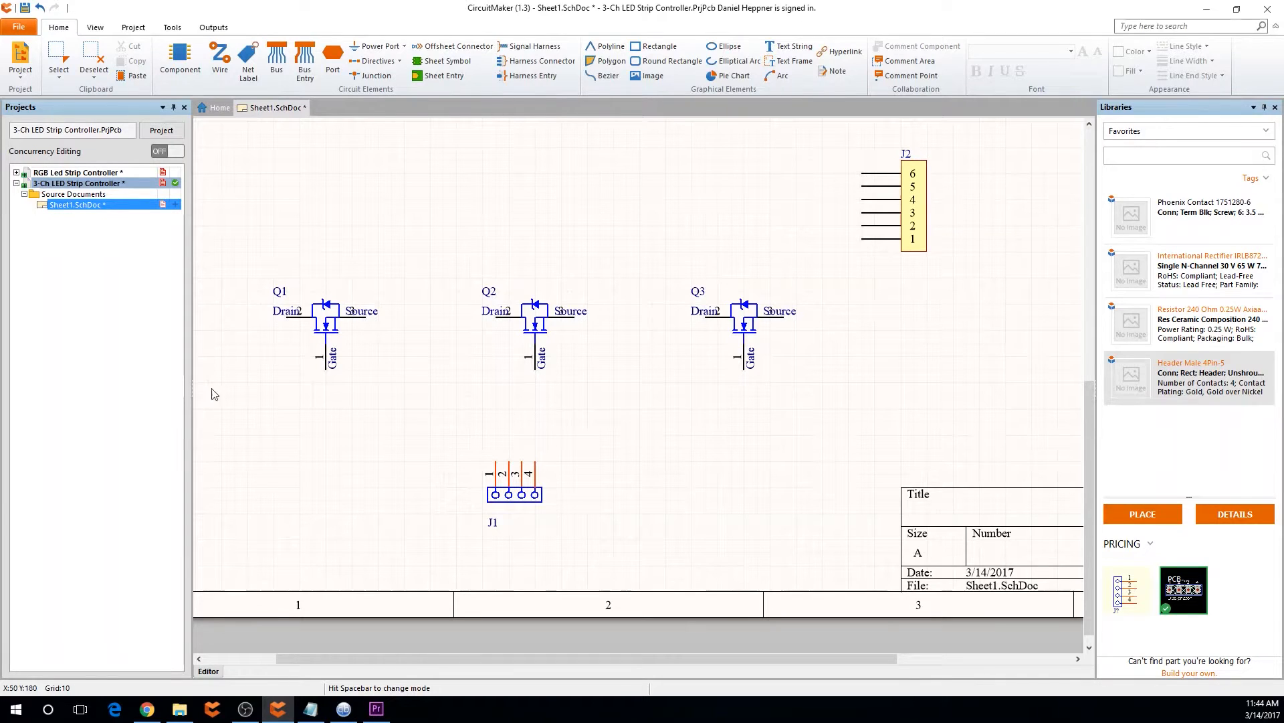
Wire Q1's gate to pin 1 of header J1, routing horizontally between the MOSFETs and the header
{"action": "left_click", "coordinate": [287, 318]}
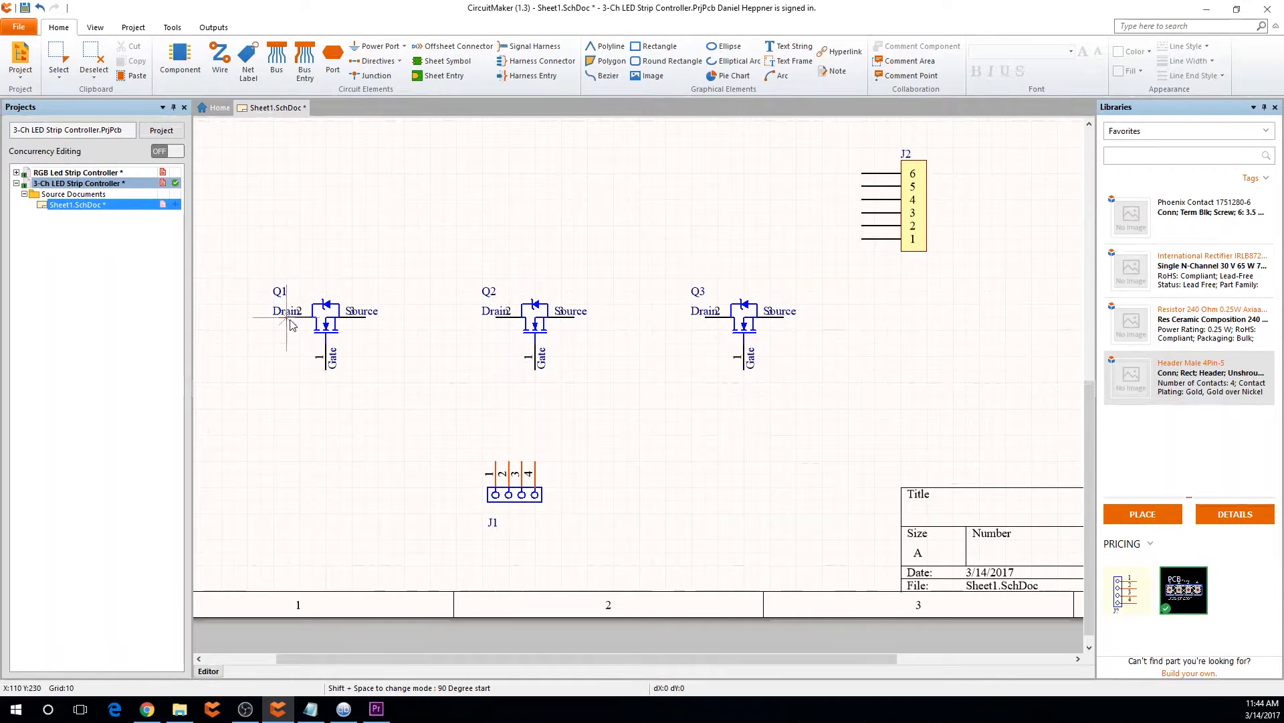
{"action": "key", "text": "Escape"}
{"action": "left_click", "coordinate": [322, 376]}
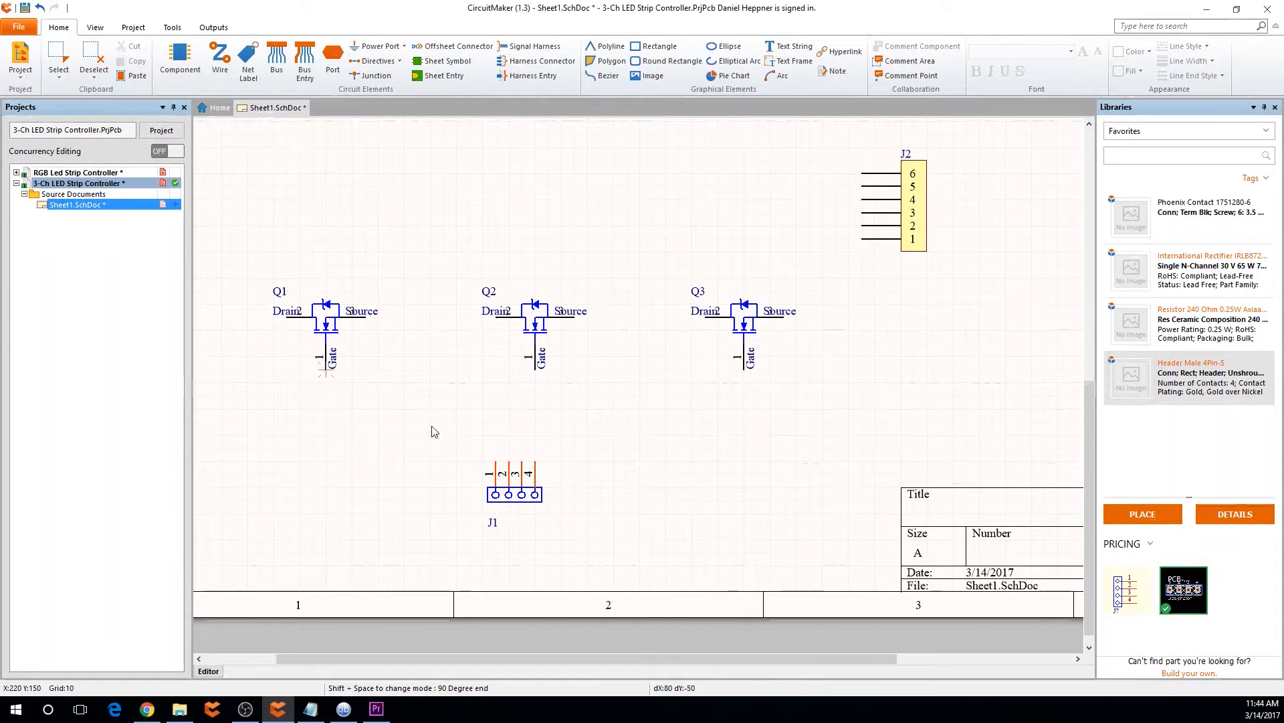
{"action": "left_click", "coordinate": [496, 409]}
{"action": "left_click", "coordinate": [497, 466]}
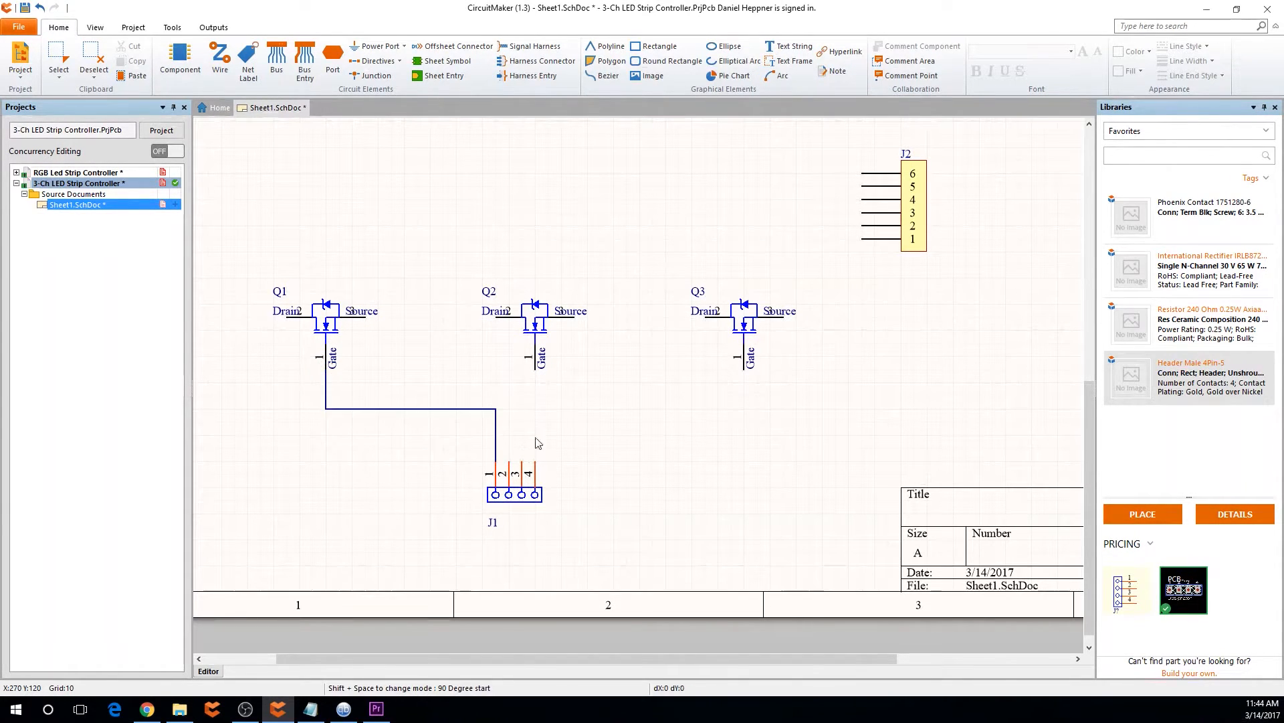
Wire Q2's gate to pin 2 and Q3's gate to pin 3 of header J1
{"action": "left_click", "coordinate": [536, 370]}
{"action": "left_click", "coordinate": [510, 409]}
{"action": "left_click", "coordinate": [509, 463]}
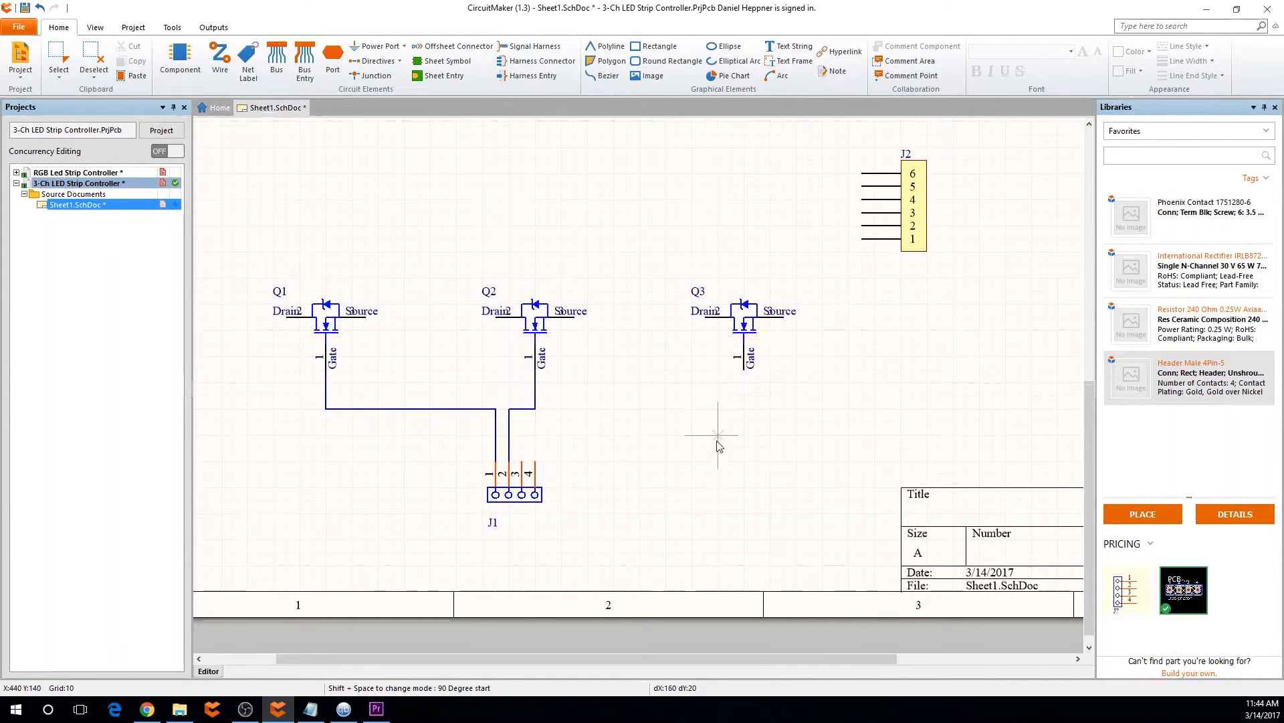
{"action": "left_click", "coordinate": [744, 369]}
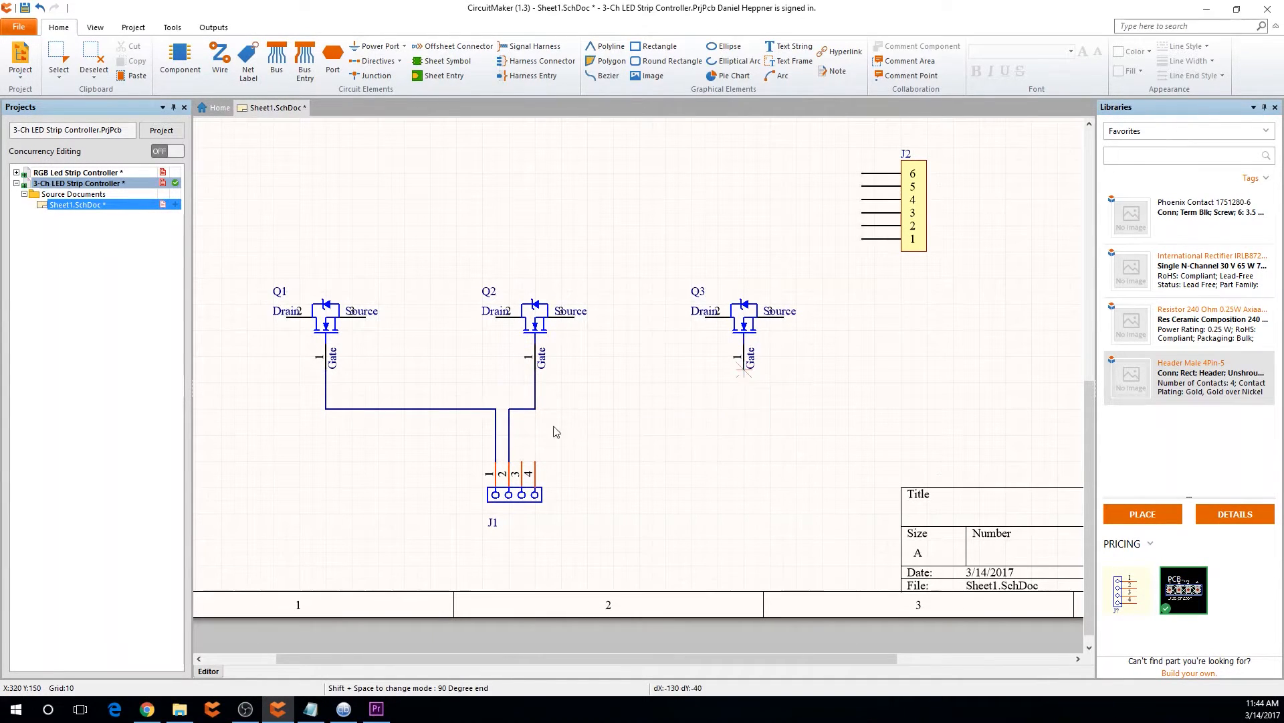
{"action": "left_click", "coordinate": [522, 461]}
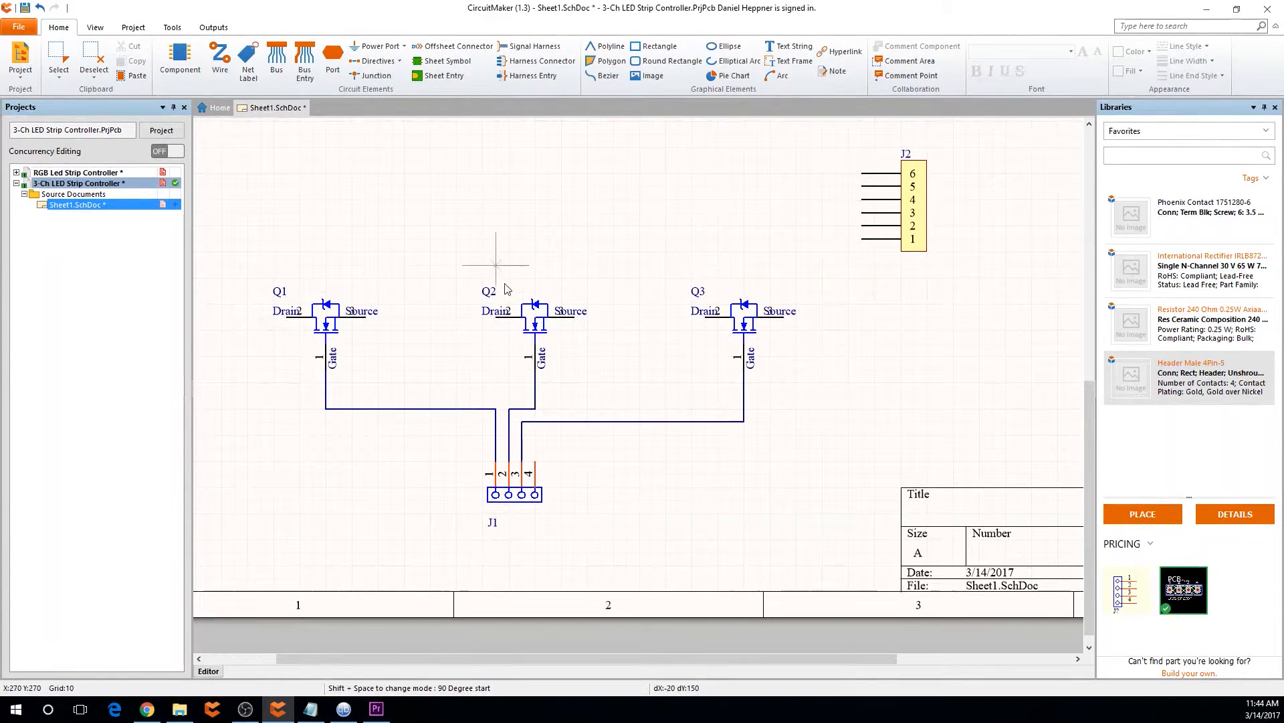
{"action": "right_click", "coordinate": [675, 502]}
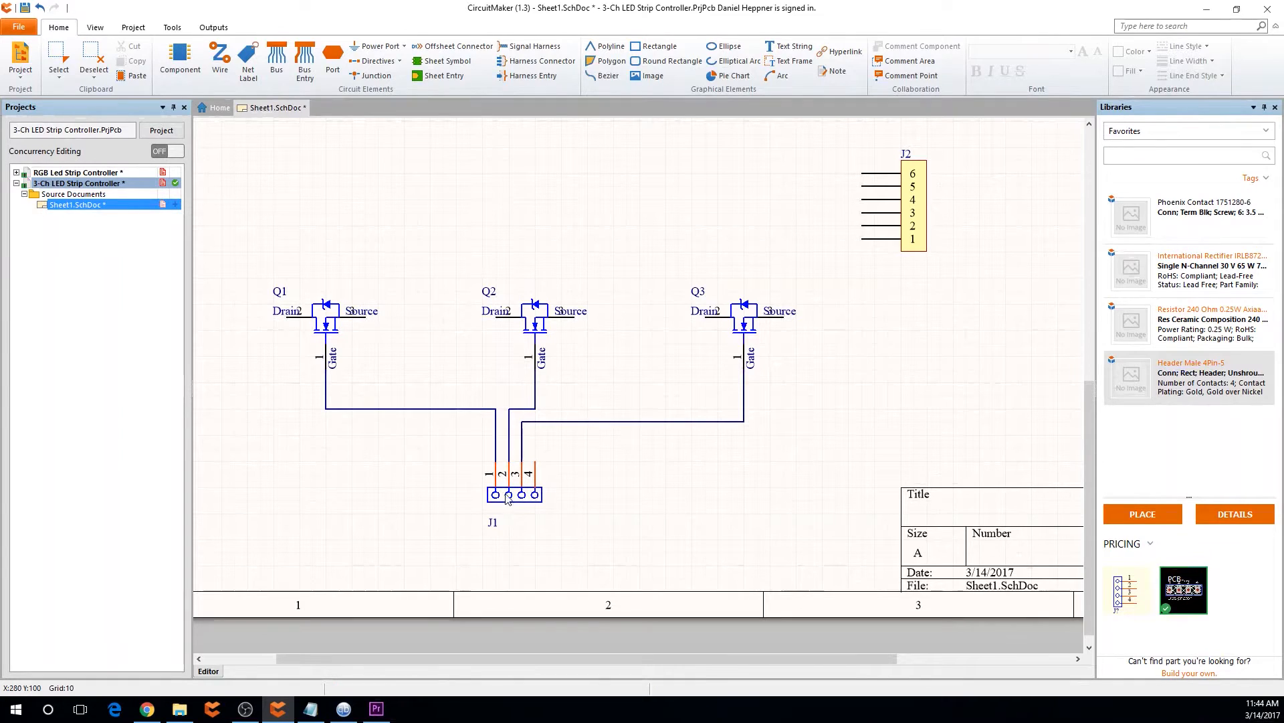
Move J1 so its pin 2 lines up with Q2's gate, and level Q3's horizontal gate wire with Q1's
{"action": "left_click_drag", "start_coordinate": [514, 496], "coordinate": [541, 463]}
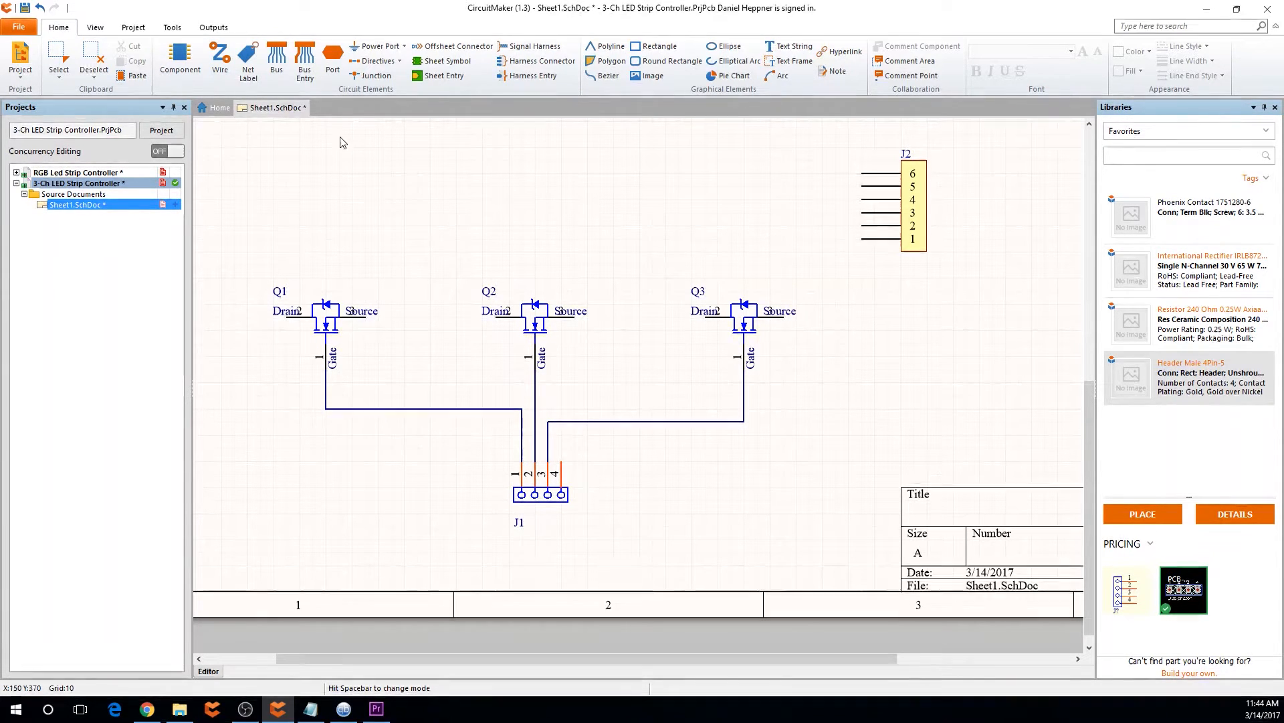
{"action": "left_click_drag", "start_coordinate": [689, 419], "coordinate": [688, 411]}
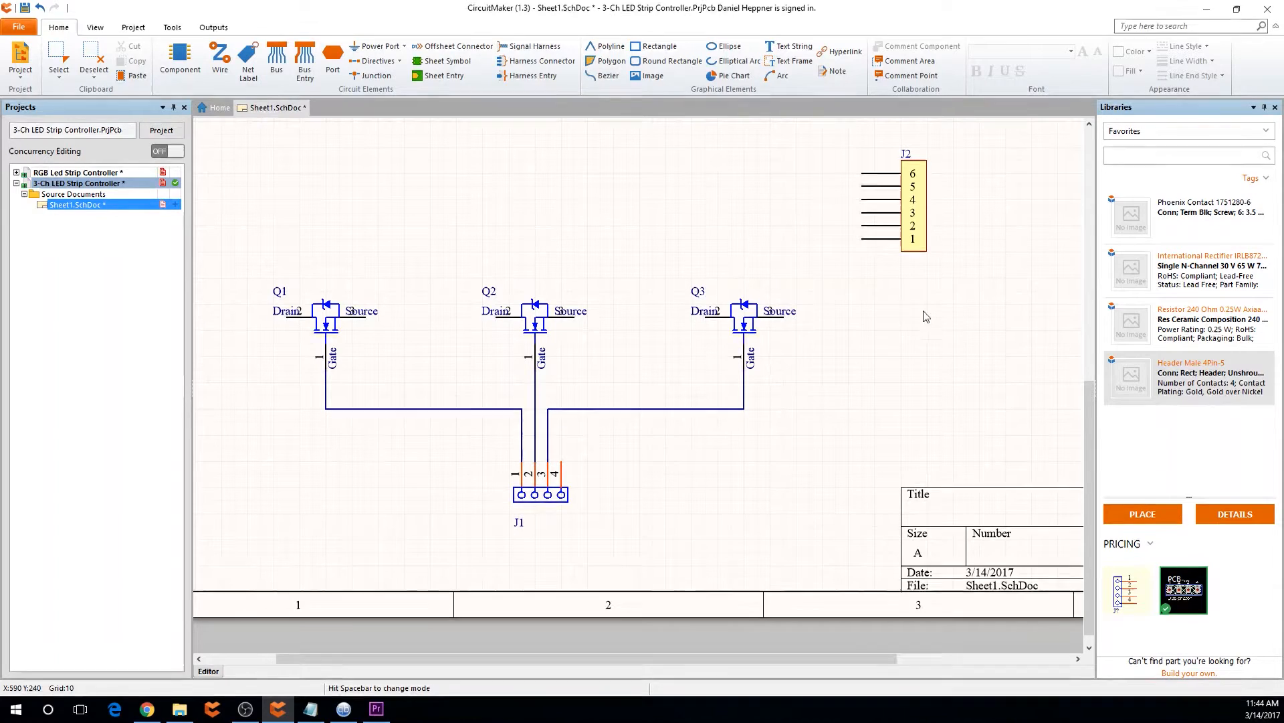
Wire the sources of Q1, Q2 and Q3 together with one common line running above the MOSFETs
{"action": "left_click", "coordinate": [784, 319]}
{"action": "left_click", "coordinate": [365, 317]}
{"action": "left_click", "coordinate": [368, 264]}
{"action": "left_click", "coordinate": [576, 264]}
{"action": "left_click", "coordinate": [576, 318]}
{"action": "left_click", "coordinate": [574, 266]}
{"action": "left_click", "coordinate": [783, 318]}
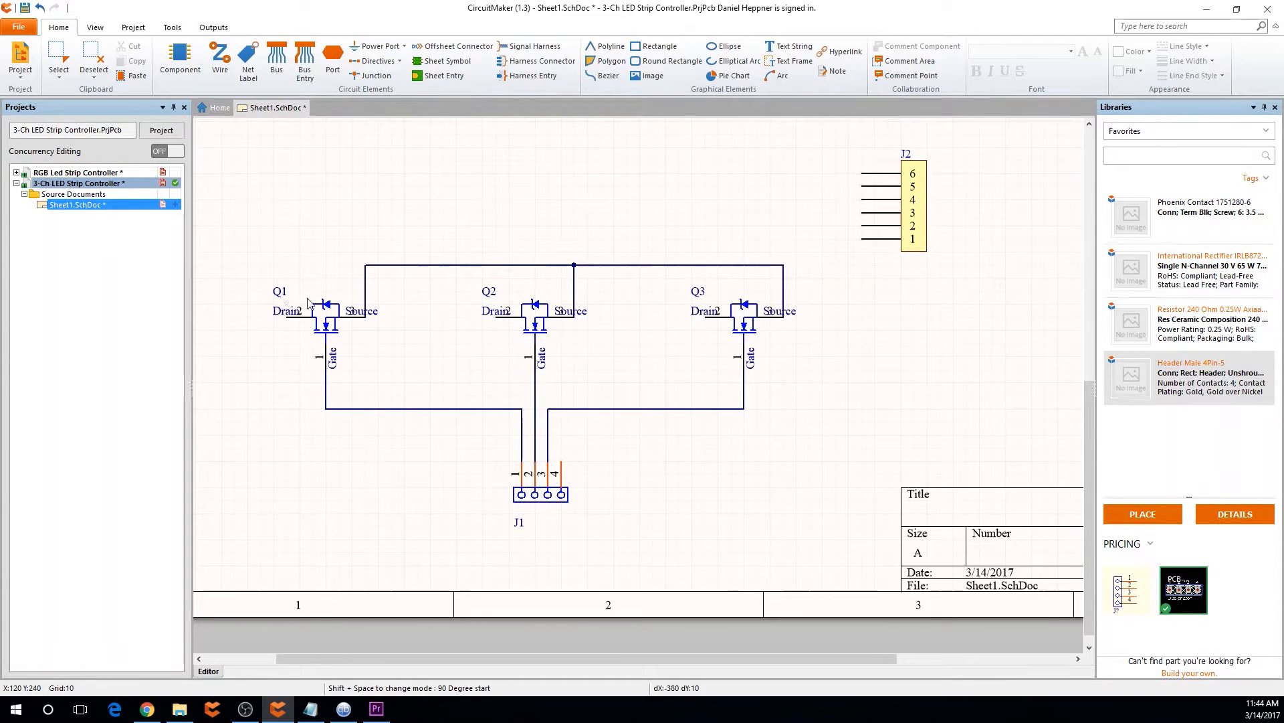
Wire the drains of Q1, Q2 and Q3 to pins 6, 5 and 4 of terminal block J2, and join its pins 3 and 2
{"action": "left_click", "coordinate": [287, 318]}
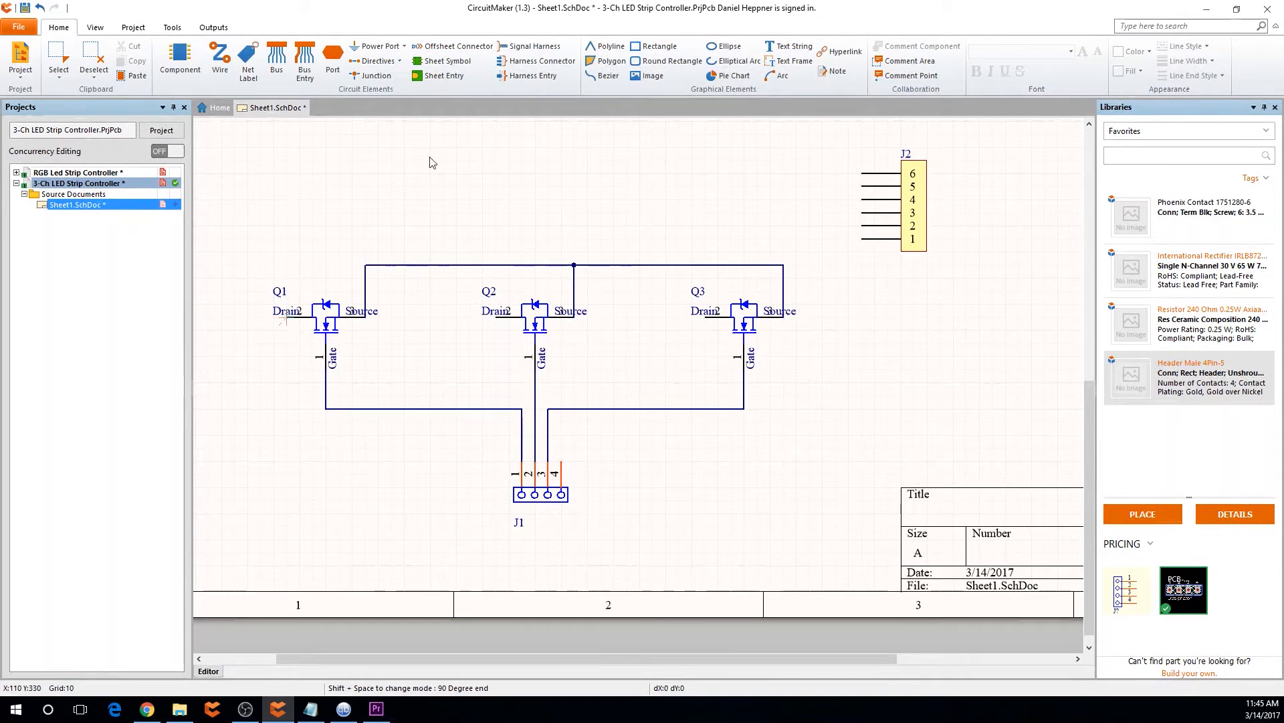
{"action": "left_click", "coordinate": [901, 173]}
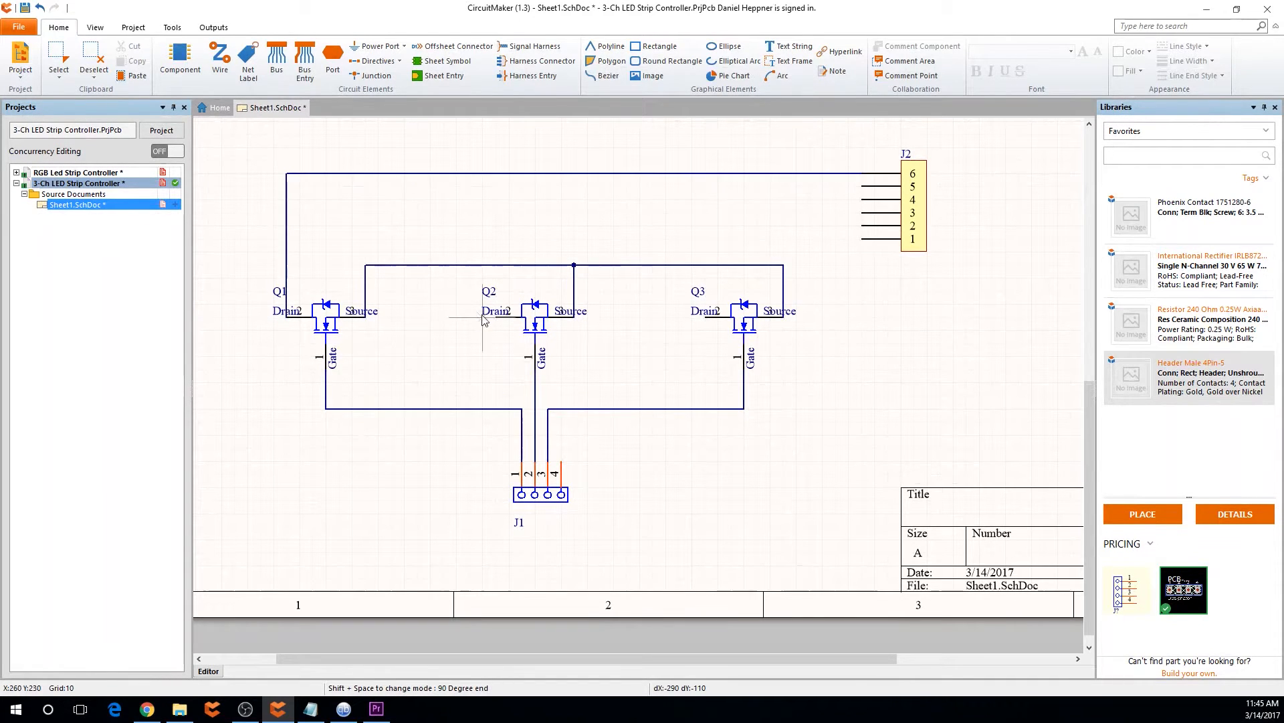
{"action": "left_click", "coordinate": [498, 318]}
{"action": "left_click", "coordinate": [495, 213]}
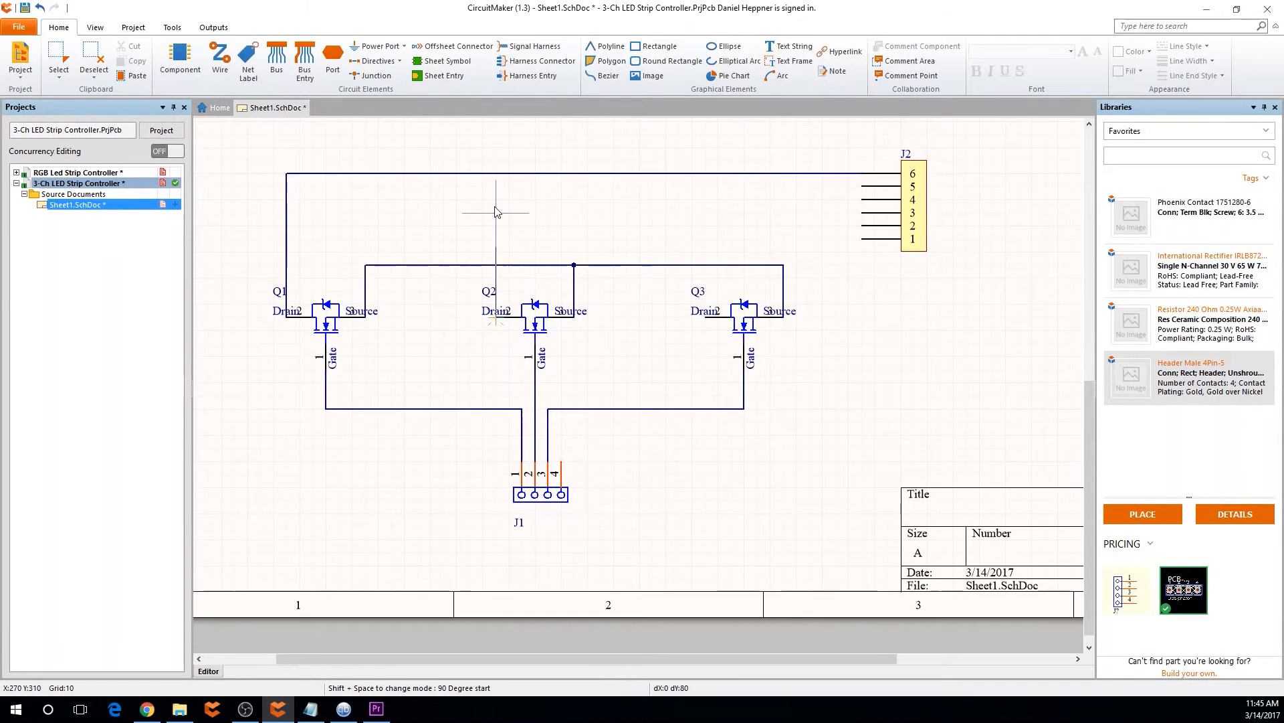
{"action": "left_click", "coordinate": [869, 188]}
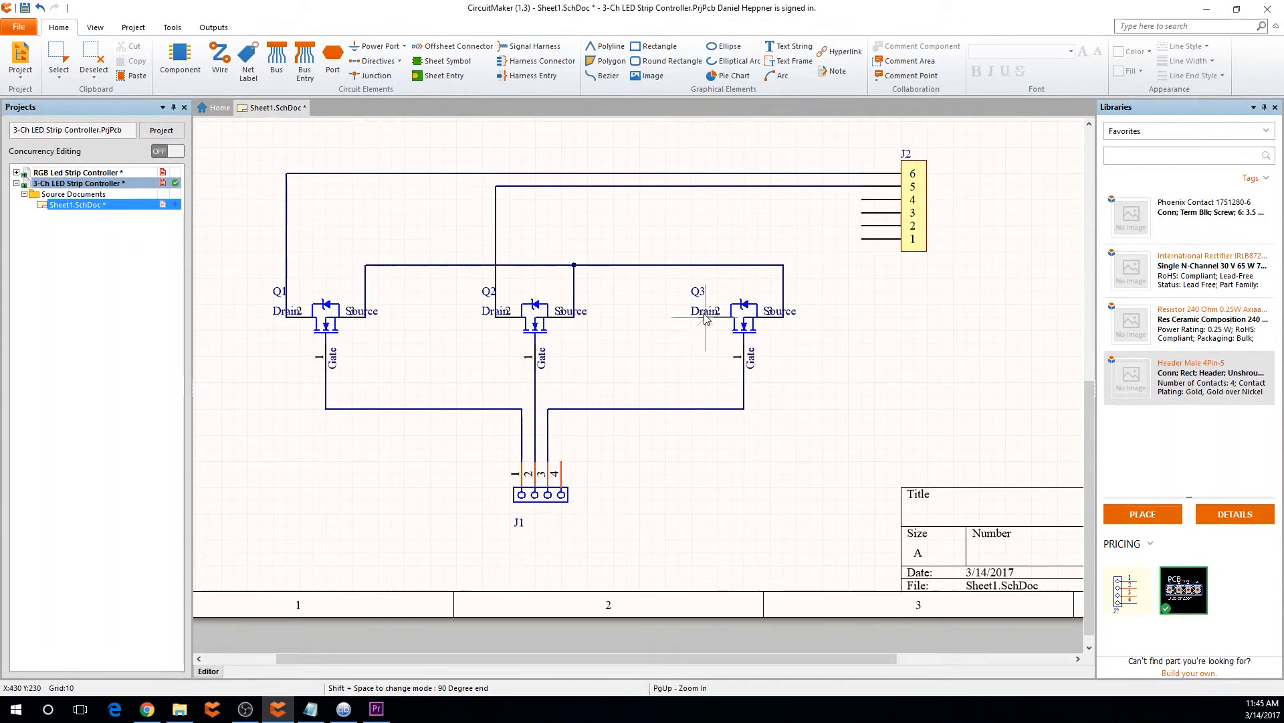
{"action": "left_click", "coordinate": [705, 318]}
{"action": "left_click", "coordinate": [869, 199]}
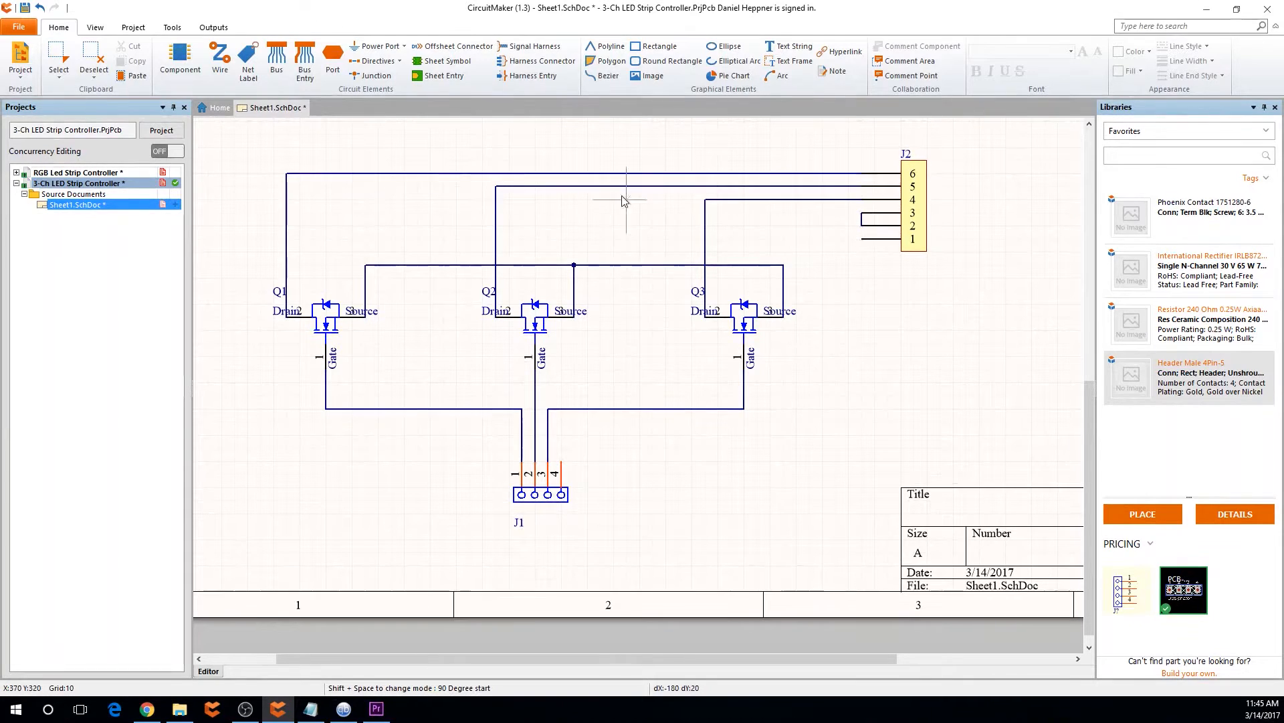
Connect the common source line to pin 1 of J2, and Q3's source to pin 4 of J1
{"action": "left_click", "coordinate": [788, 264]}
{"action": "left_click", "coordinate": [800, 269]}
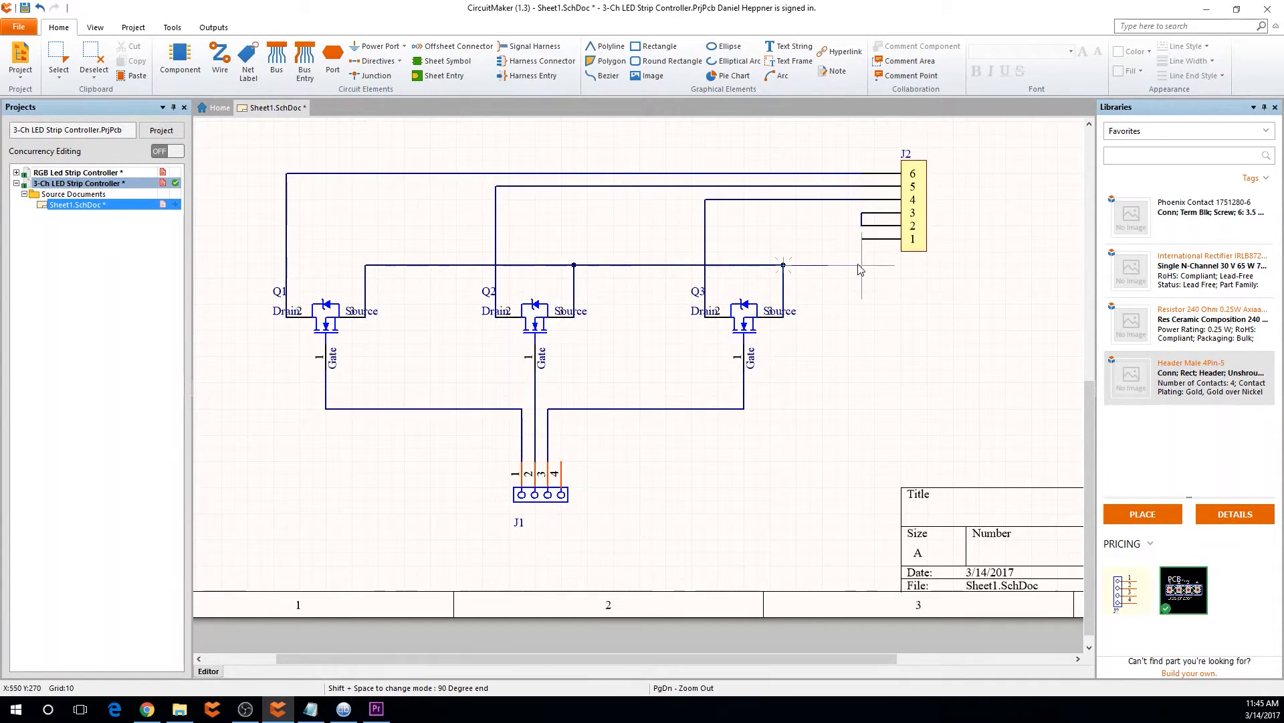
{"action": "left_click", "coordinate": [862, 238]}
{"action": "left_click", "coordinate": [784, 317]}
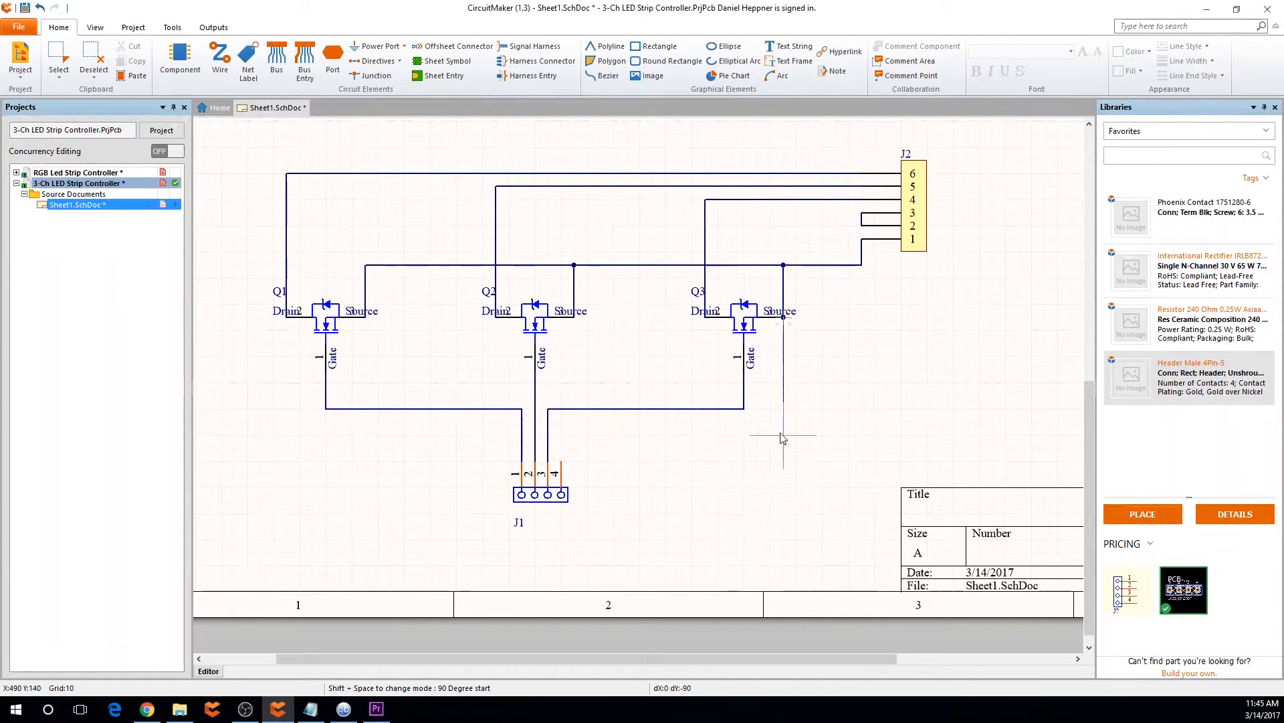
{"action": "left_click", "coordinate": [783, 422]}
{"action": "left_click", "coordinate": [562, 460]}
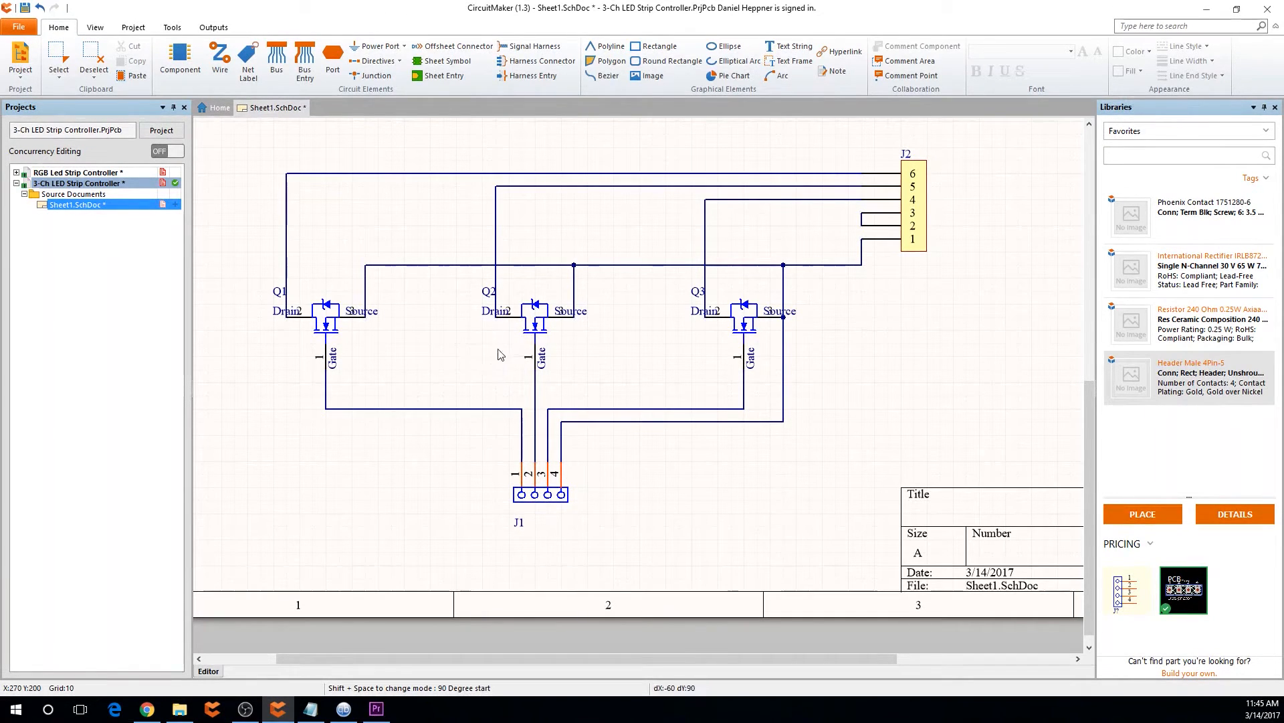
{"action": "key", "text": "Escape"}
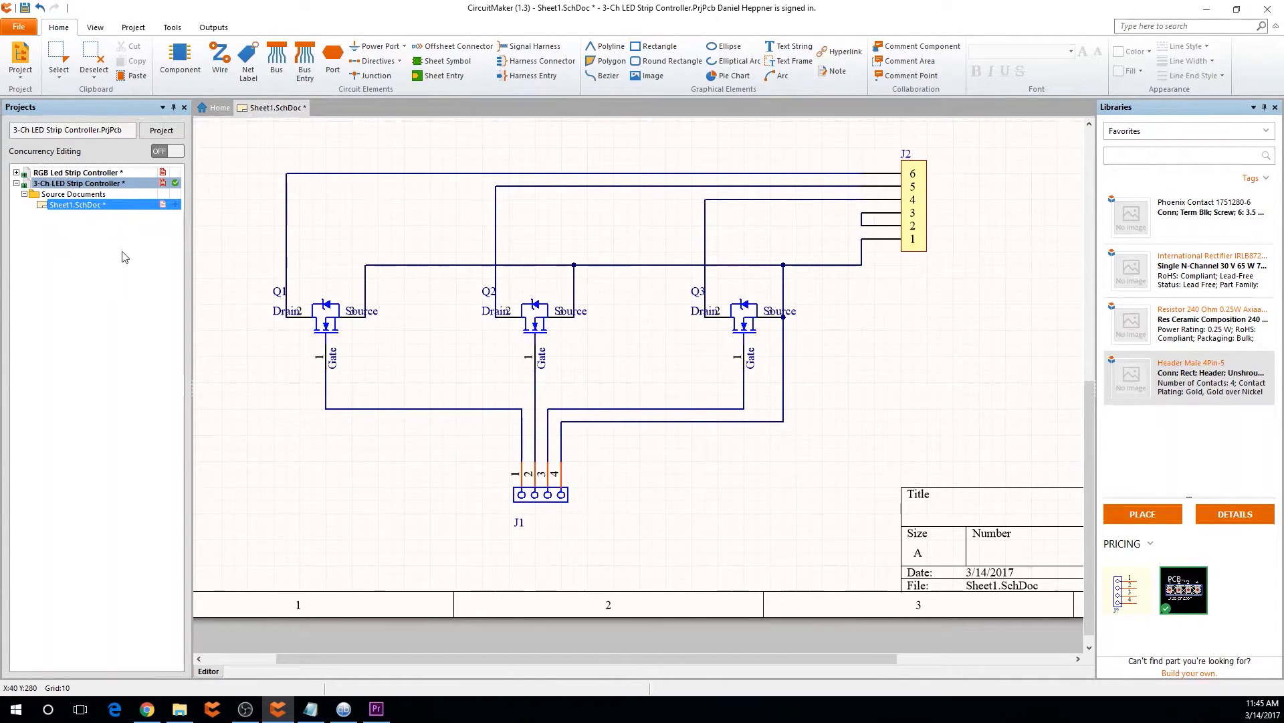
Shift the vertical drain and source wires of Q1, Q2 and Q3 outward, clear of the MOSFET labels
{"action": "left_click_drag", "start_coordinate": [287, 248], "coordinate": [261, 247]}
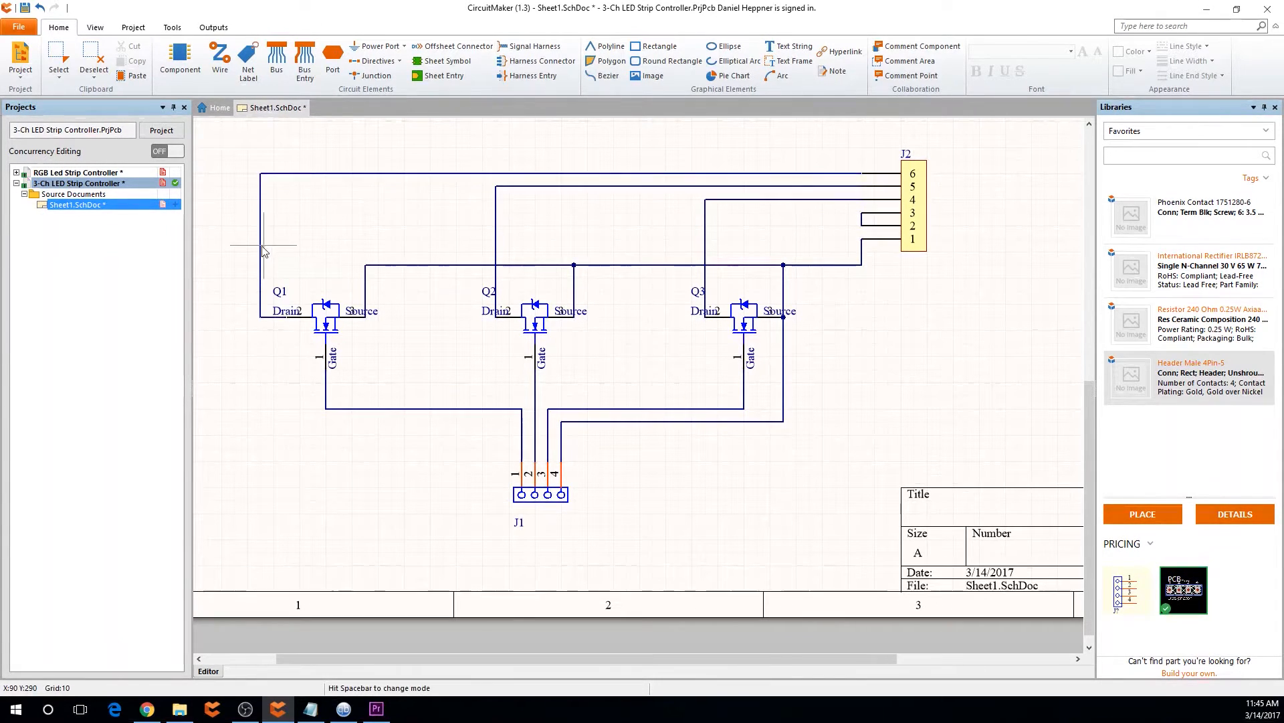
{"action": "left_click_drag", "start_coordinate": [493, 244], "coordinate": [470, 244]}
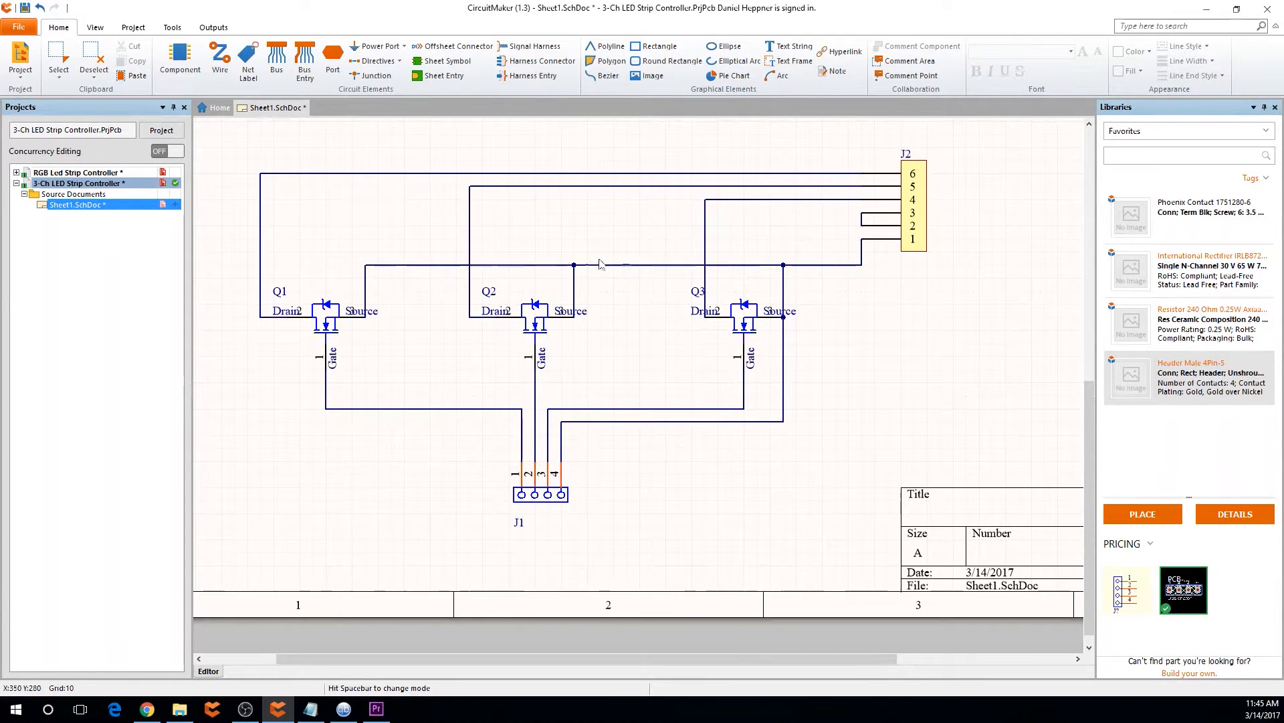
{"action": "left_click_drag", "start_coordinate": [576, 288], "coordinate": [600, 285]}
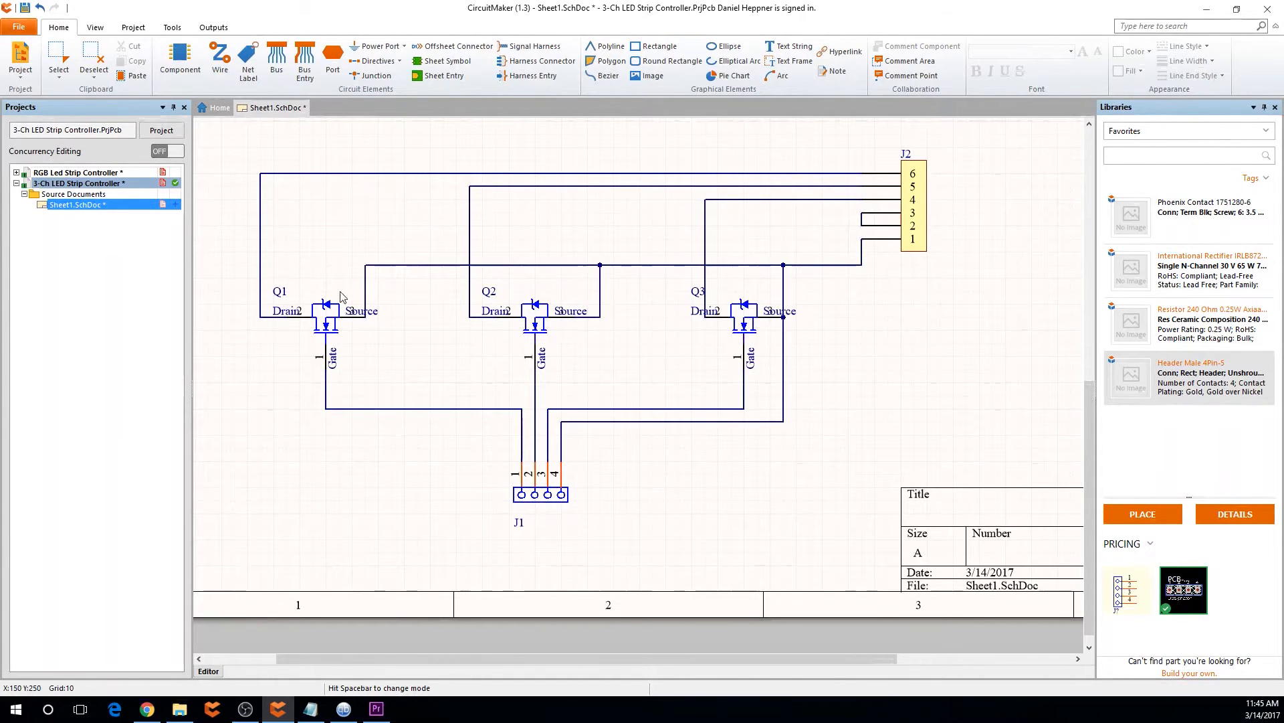
{"action": "left_click_drag", "start_coordinate": [368, 291], "coordinate": [391, 292]}
{"action": "left_click_drag", "start_coordinate": [705, 254], "coordinate": [678, 254]}
{"action": "left_click_drag", "start_coordinate": [784, 288], "coordinate": [810, 288]}
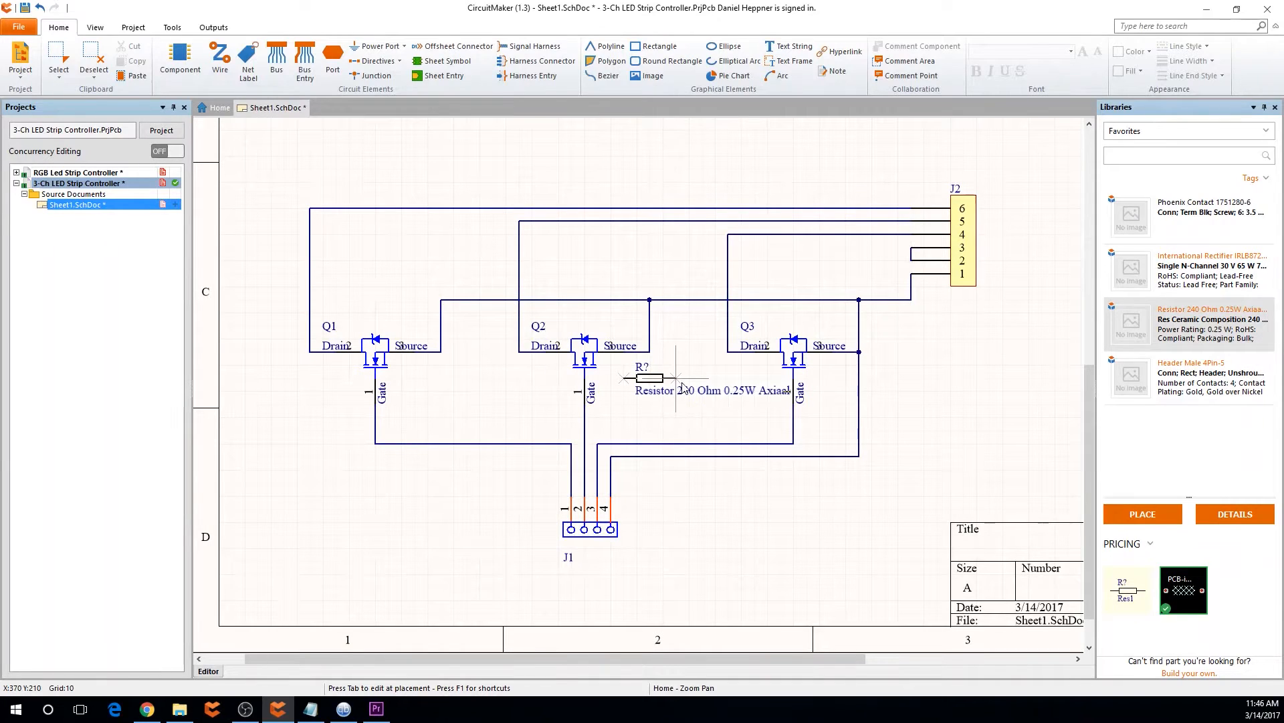
Place three horizontal Resistor 240 Ohm 0.25W Axiaal parts, one to the right of each MOSFET's gate pin
{"action": "key", "text": "Left"}
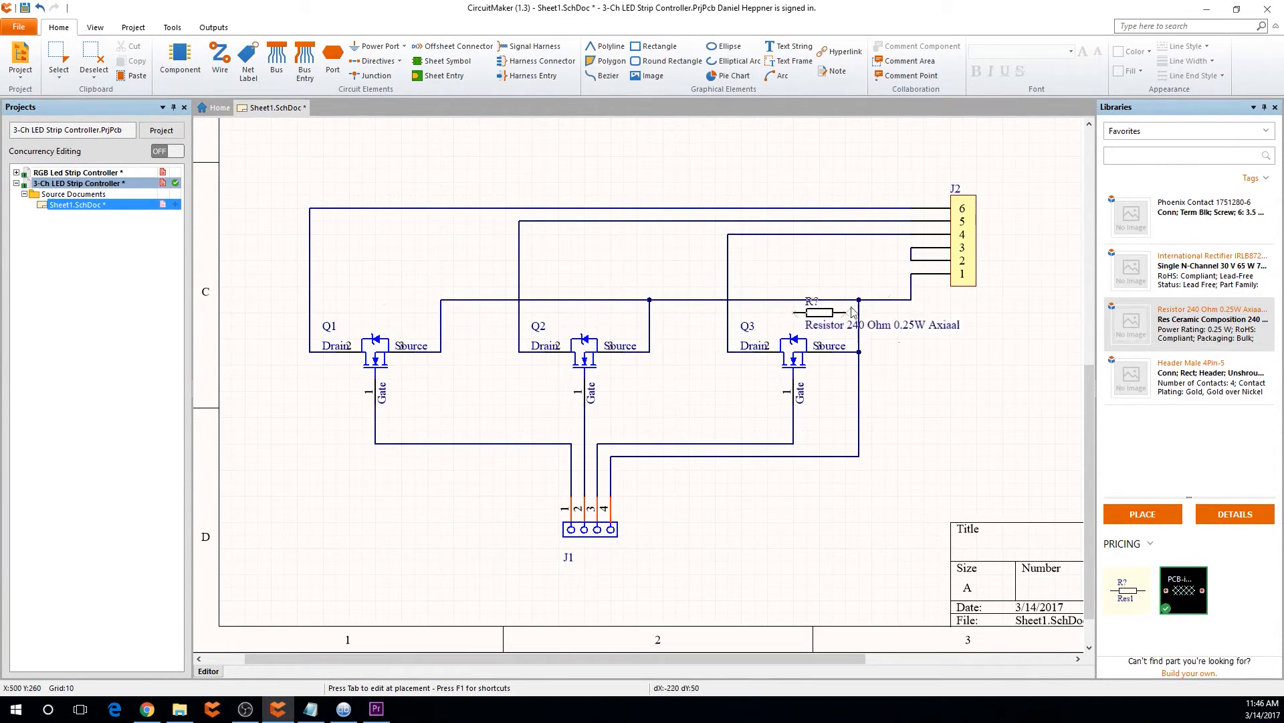
{"action": "key", "text": "shift+Right"}
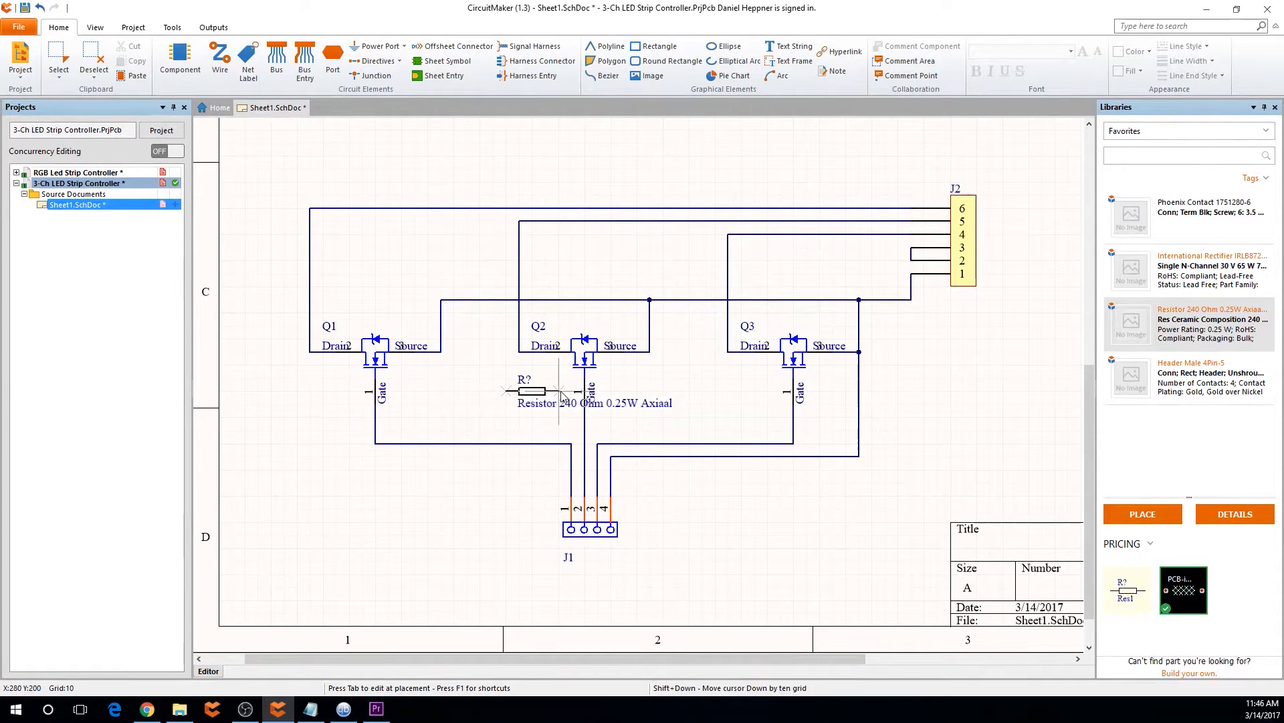
{"action": "left_click", "coordinate": [441, 391]}
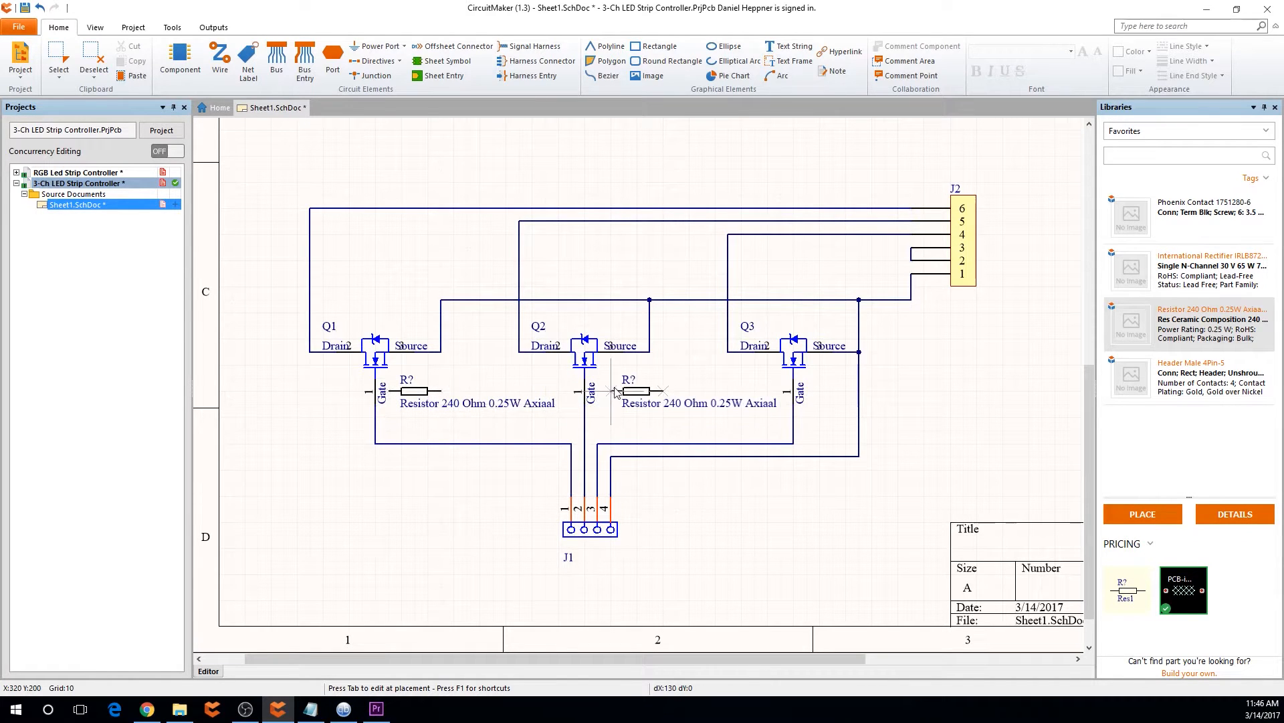
{"action": "left_click", "coordinate": [597, 397]}
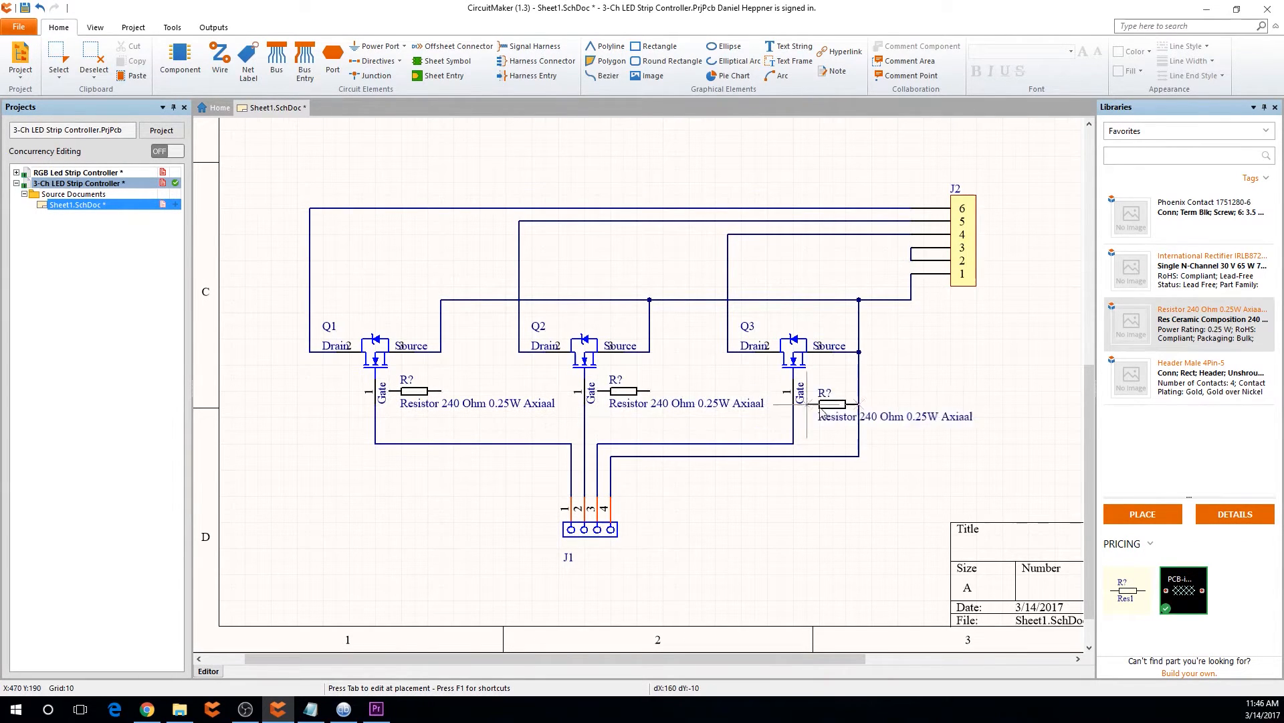
{"action": "left_click", "coordinate": [803, 399]}
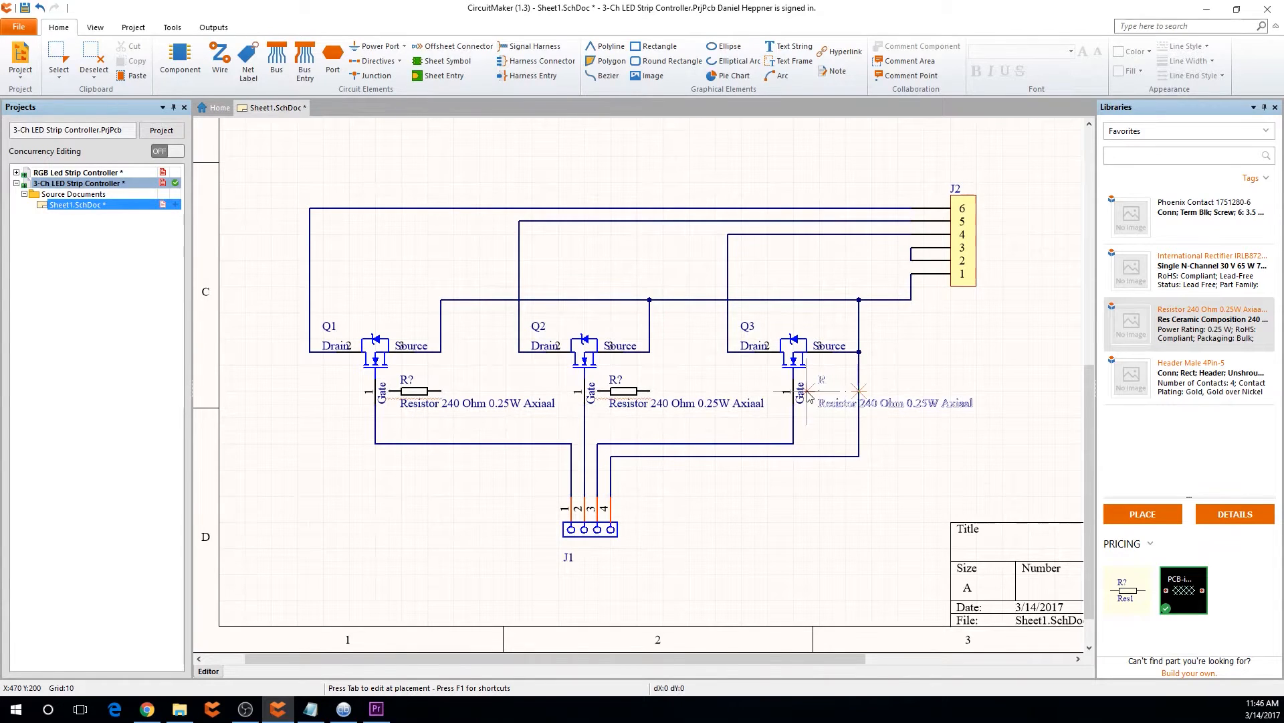
{"action": "right_click", "coordinate": [857, 416]}
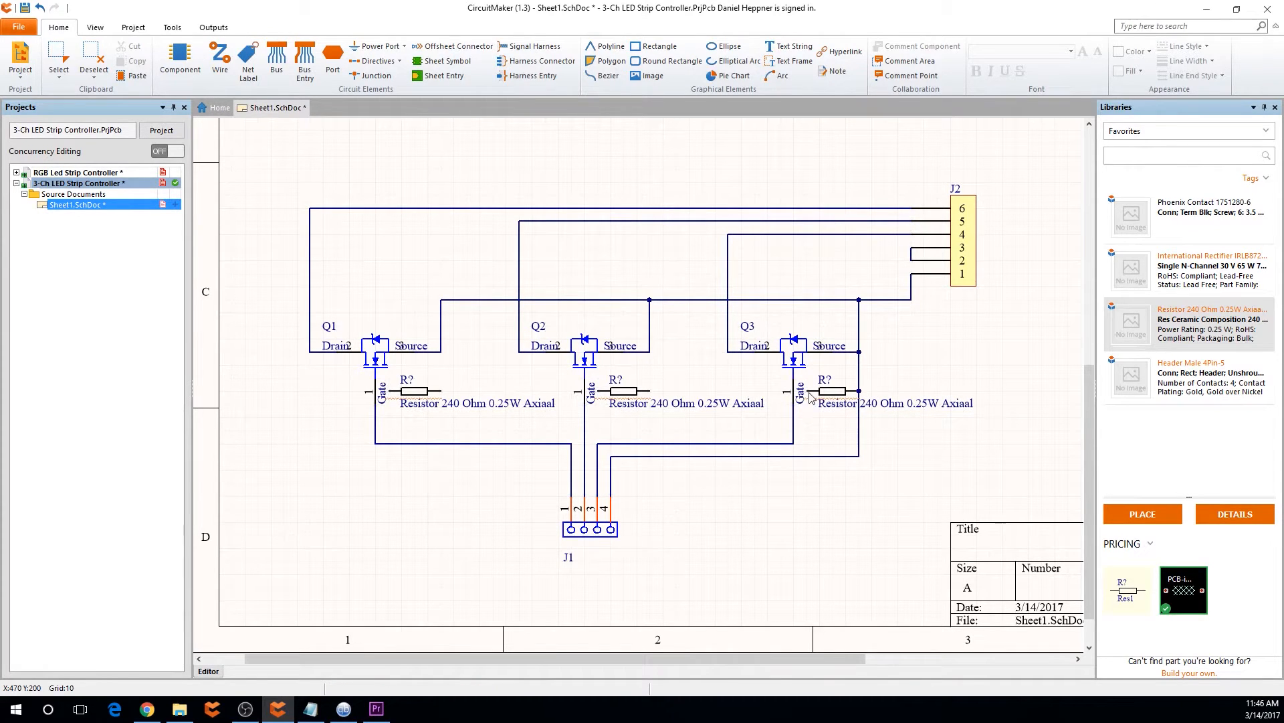
Try to wire the resistor beside Q3 straight across to Q3's gate pin
{"action": "key", "text": "ctrl+w"}
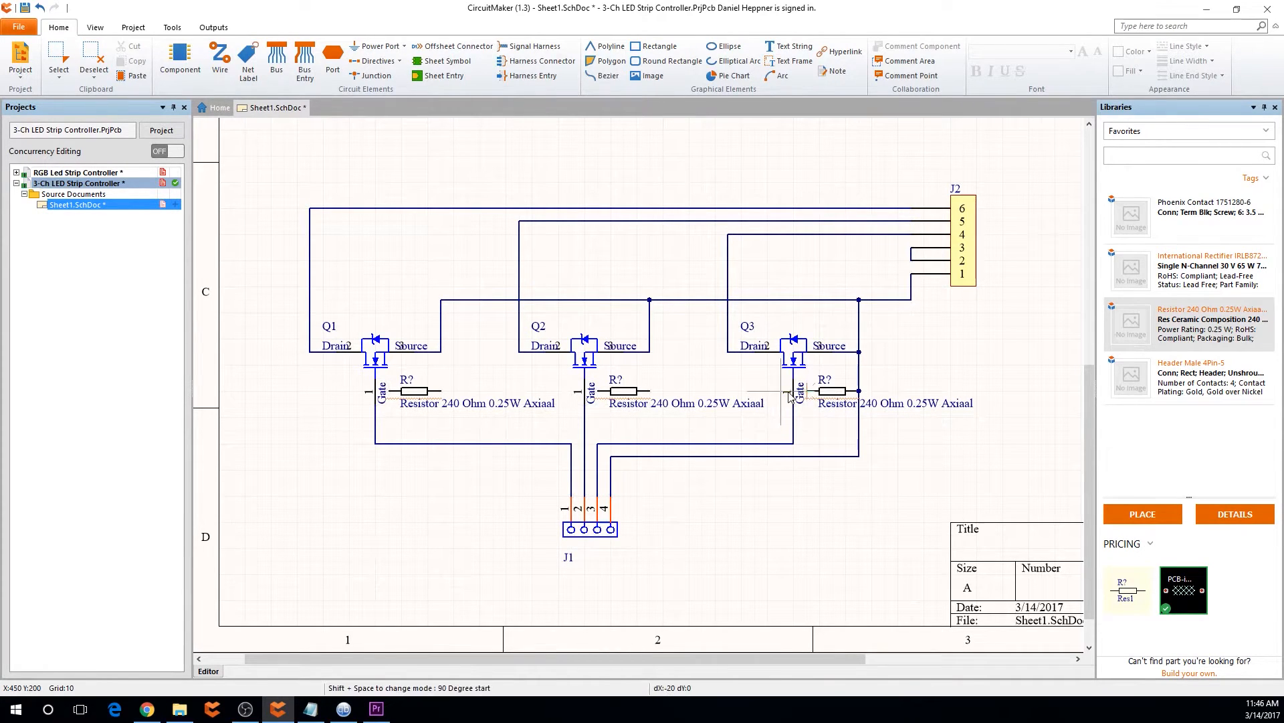
{"action": "key", "text": "space"}
{"action": "key", "text": "Page_Down"}
{"action": "key", "text": "Page_Down"}
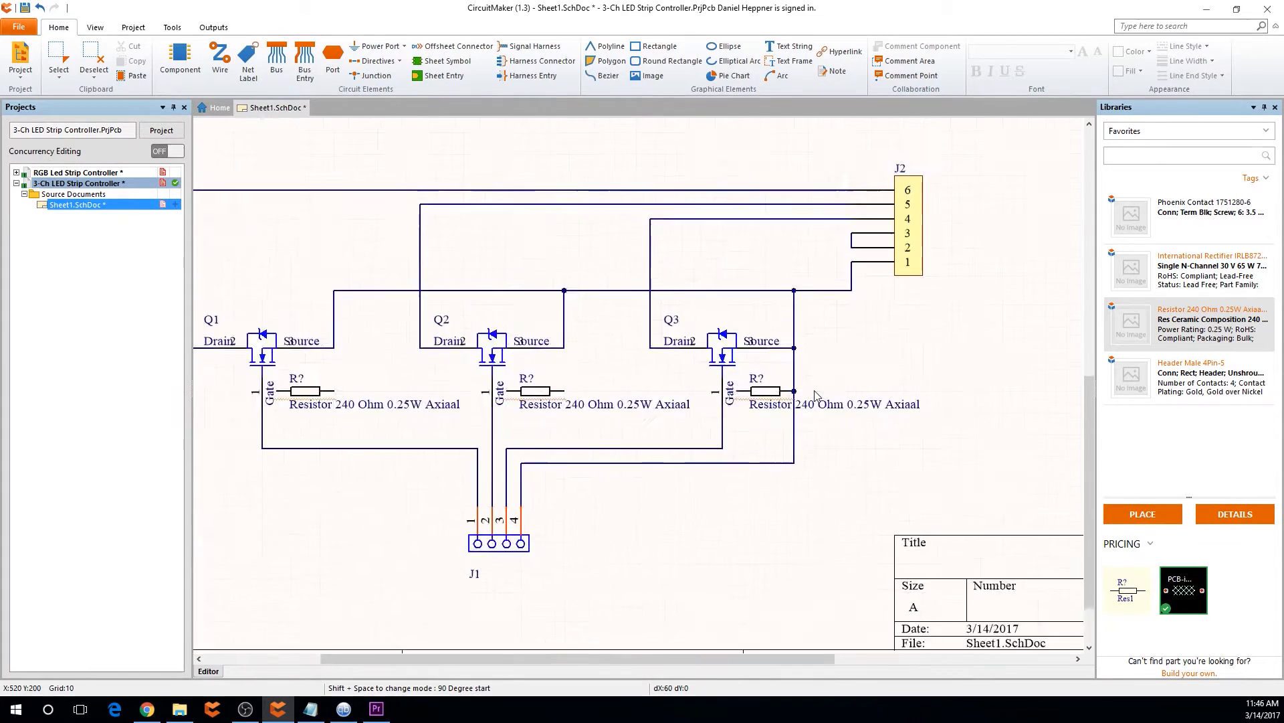
{"action": "scroll", "coordinate": [750, 408], "scroll_direction": "down", "scroll_amount": 1, "text": "ctrl"}
{"action": "scroll", "coordinate": [754, 409], "scroll_direction": "up", "scroll_amount": 12, "text": "ctrl"}
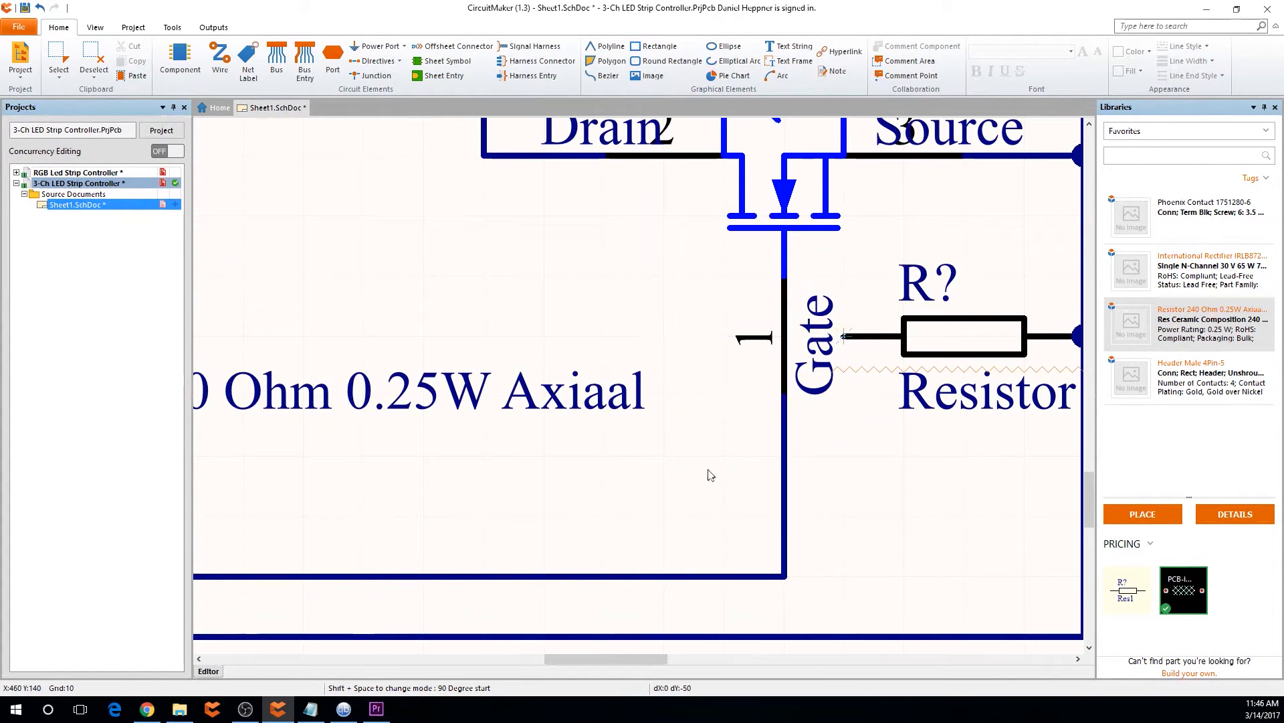
{"action": "right_click", "coordinate": [793, 349]}
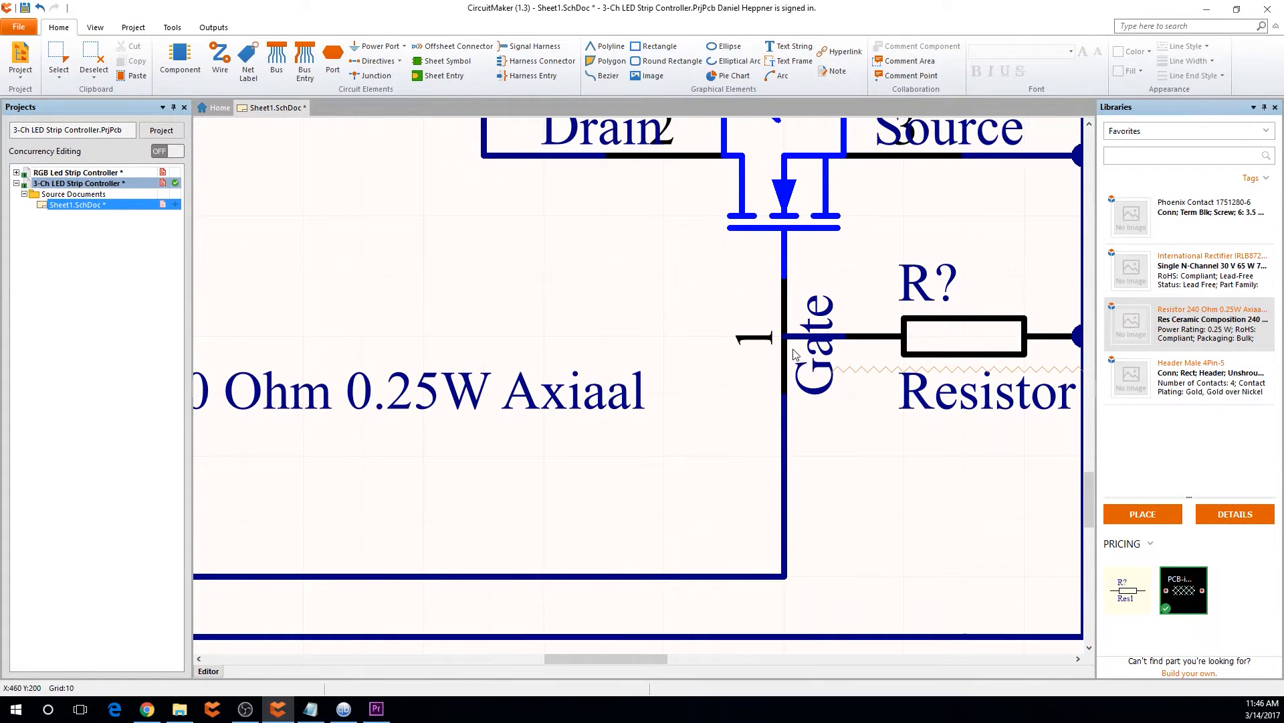
{"action": "left_click", "coordinate": [794, 340]}
{"action": "left_click_drag", "start_coordinate": [783, 338], "coordinate": [844, 335]}
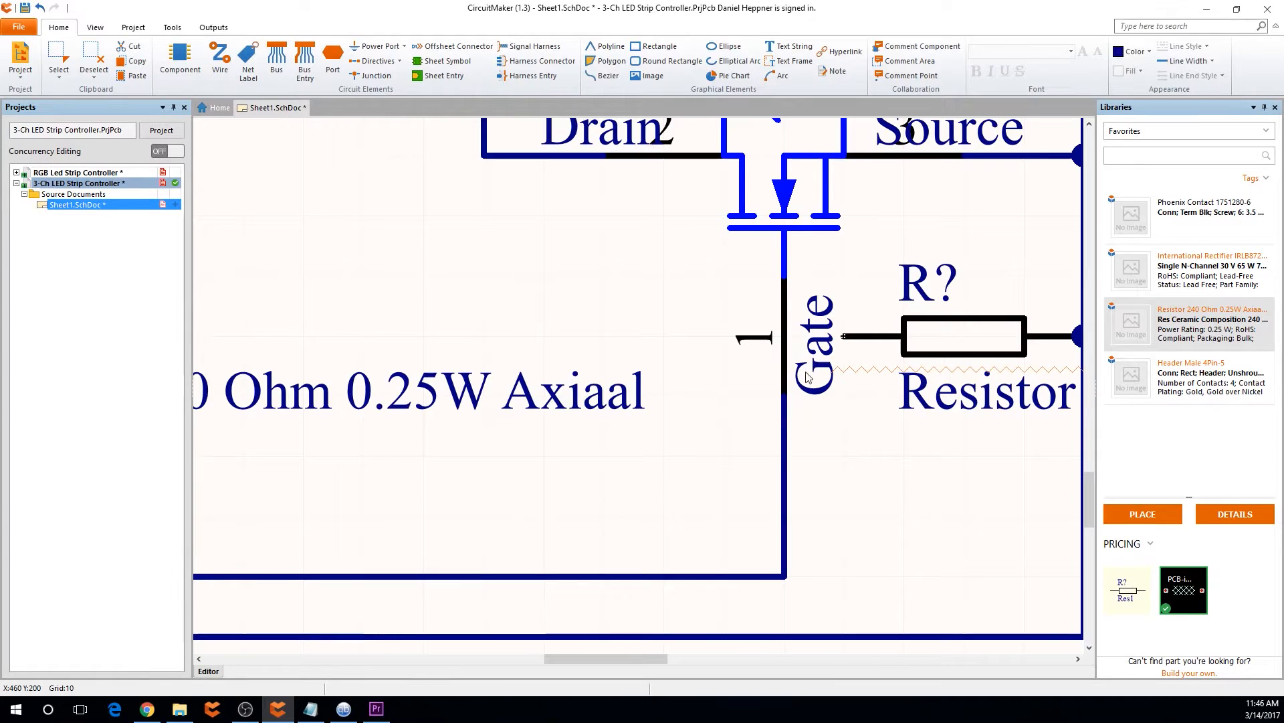
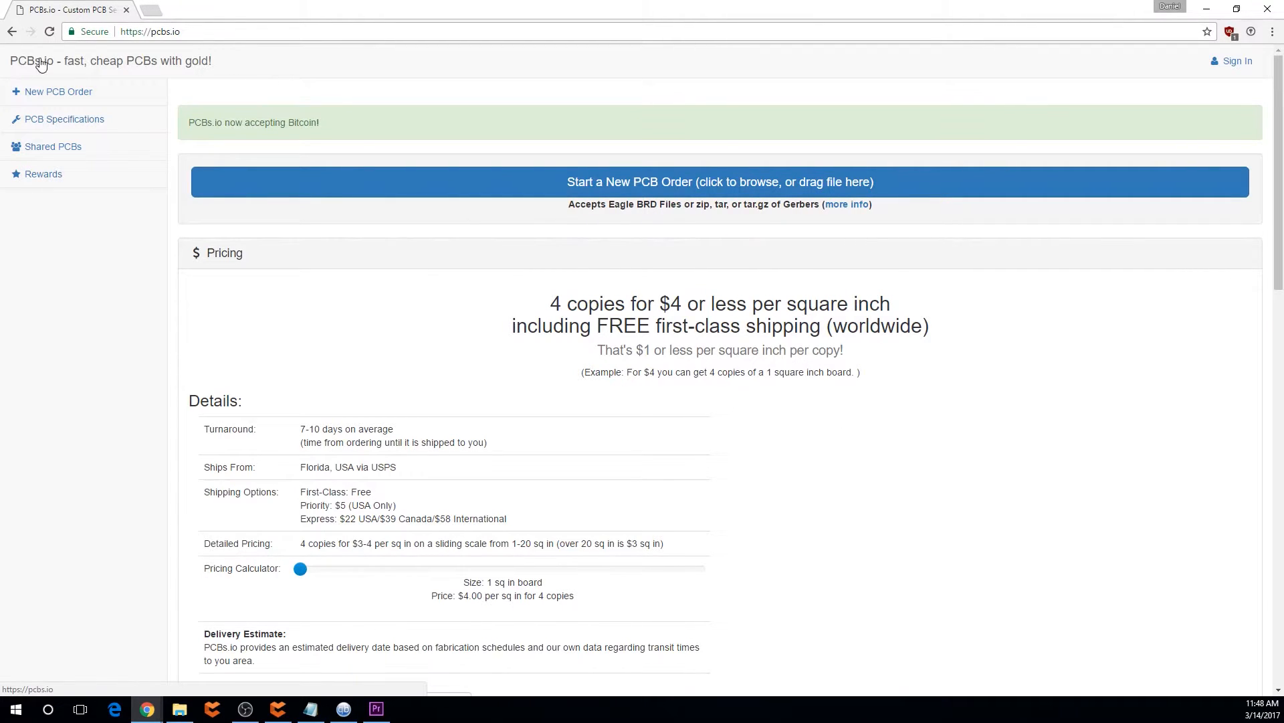
Review the PCBs.io pricing and the board specs for minimum trace width, space width, drill size and annular ring
{"action": "scroll", "coordinate": [847, 423], "scroll_direction": "down", "scroll_amount": 5}
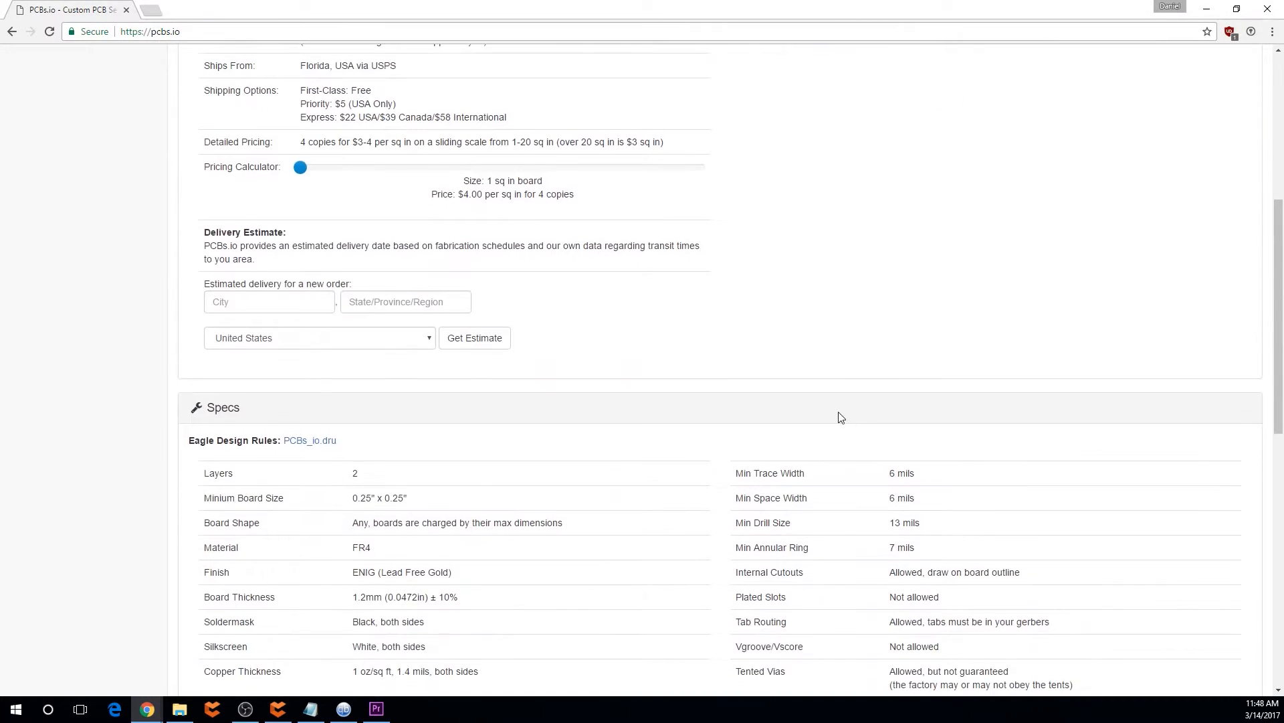
{"action": "scroll", "coordinate": [607, 318], "scroll_direction": "up", "scroll_amount": 5}
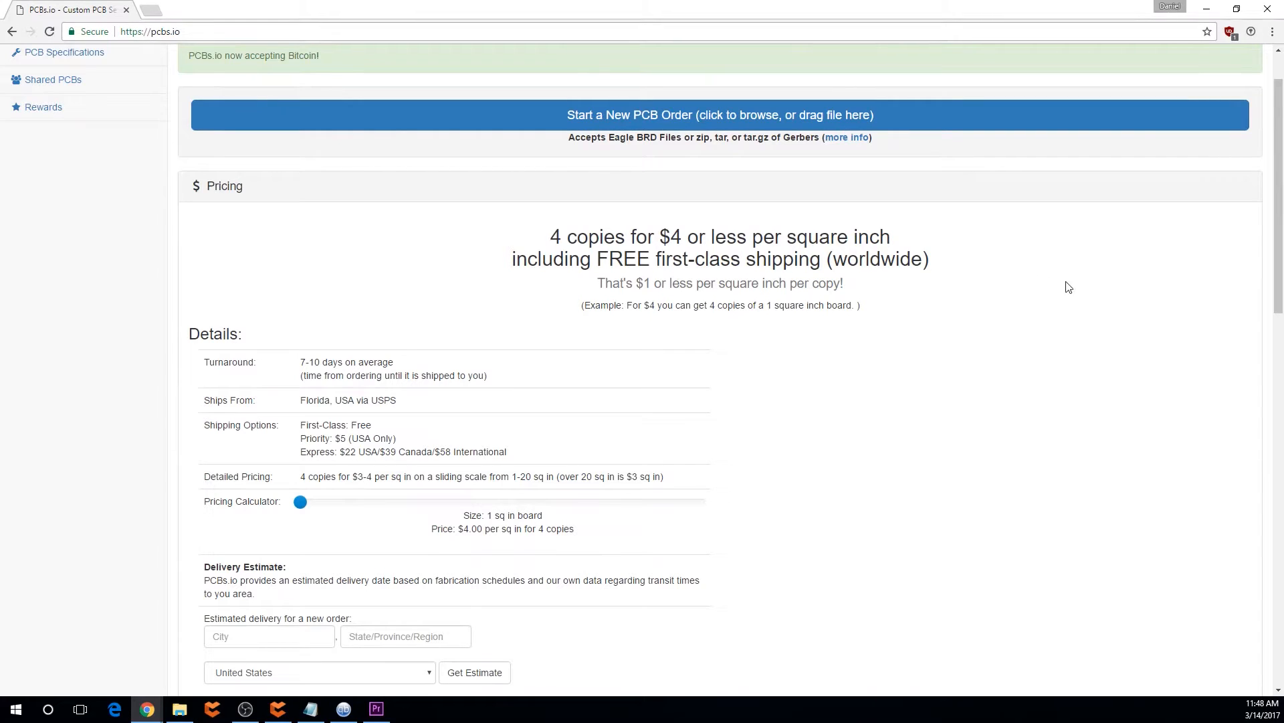
{"action": "scroll", "coordinate": [592, 335], "scroll_direction": "down", "scroll_amount": 2}
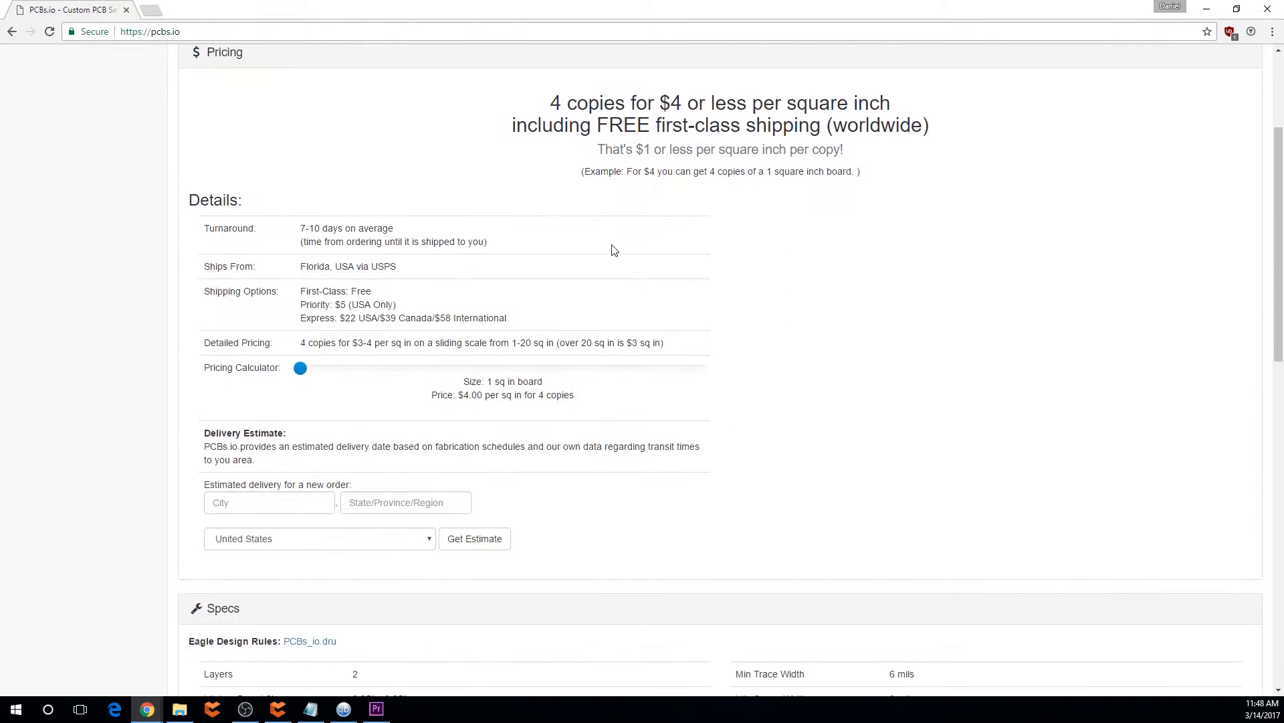
{"action": "scroll", "coordinate": [223, 430], "scroll_direction": "down", "scroll_amount": 6}
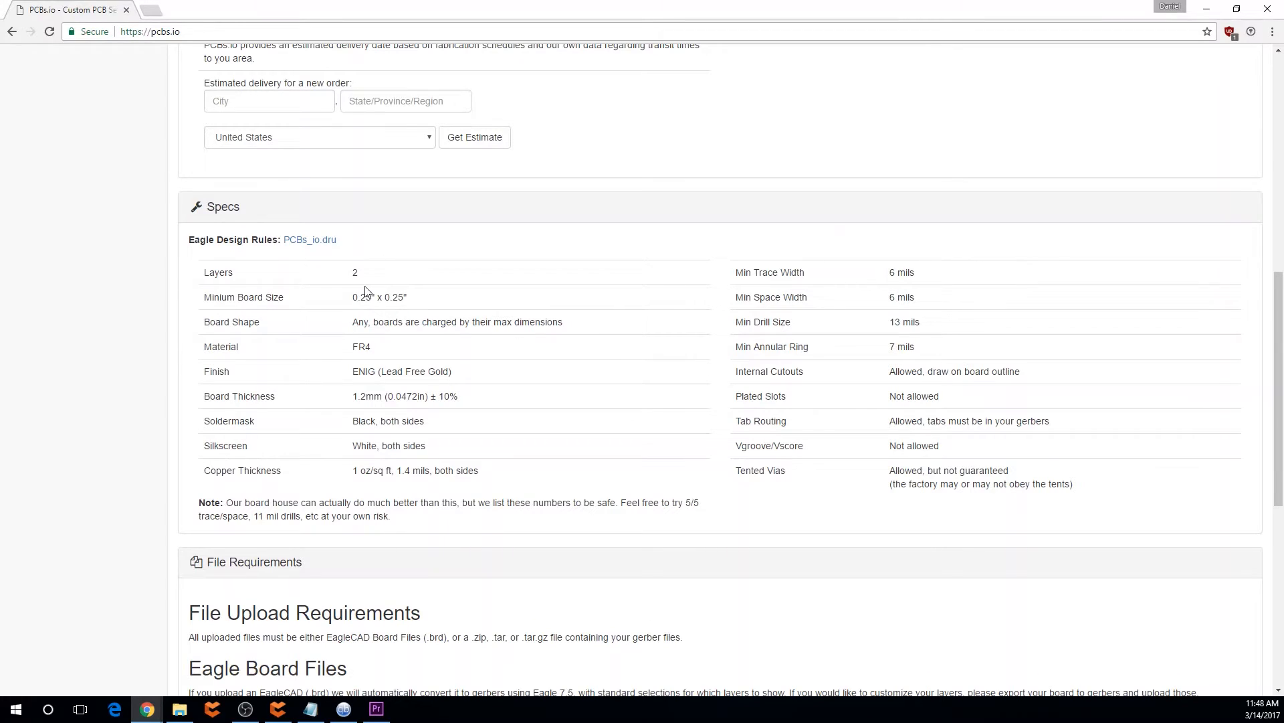
{"action": "left_click_drag", "start_coordinate": [734, 301], "coordinate": [840, 299]}
{"action": "left_click", "coordinate": [842, 303]}
{"action": "left_click_drag", "start_coordinate": [915, 299], "coordinate": [871, 307]}
{"action": "left_click", "coordinate": [868, 309]}
{"action": "mouse_move", "coordinate": [917, 349]}
{"action": "left_mouse_down"}
{"action": "mouse_move", "coordinate": [828, 326]}
{"action": "mouse_move", "coordinate": [703, 265]}
{"action": "mouse_move", "coordinate": [726, 275]}
{"action": "left_mouse_up"}
{"action": "left_click", "coordinate": [963, 354]}
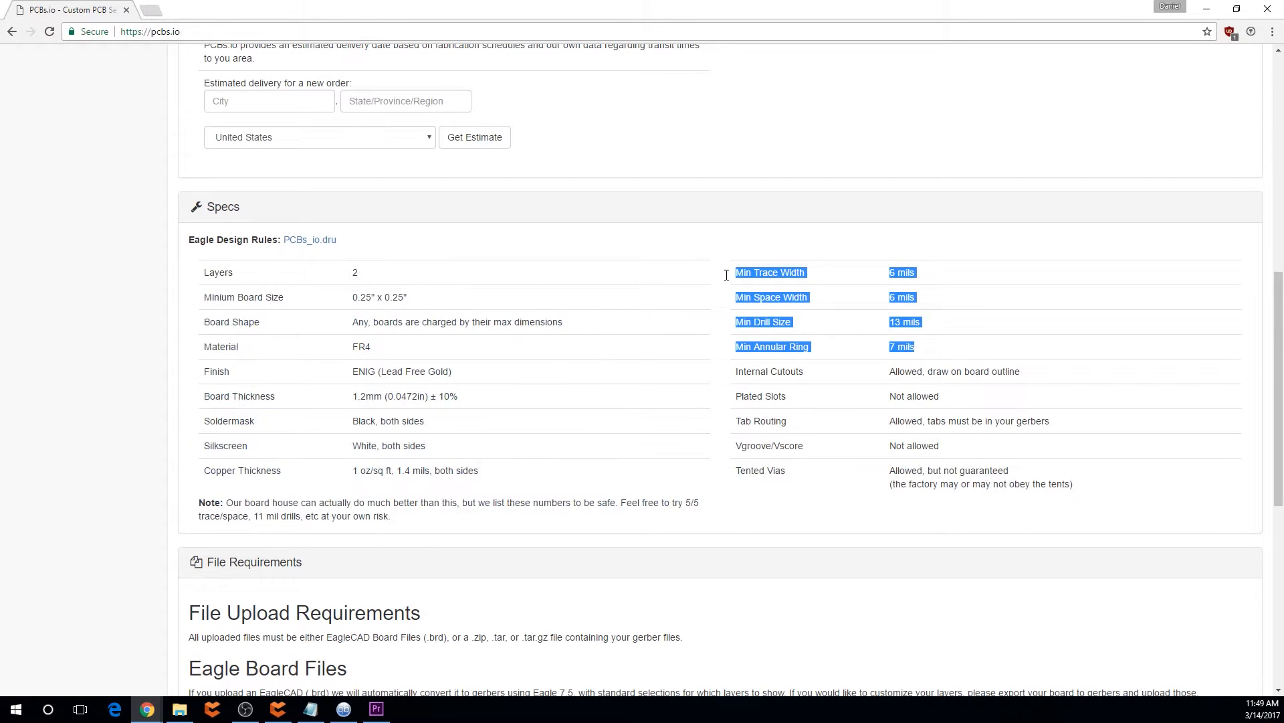
{"action": "left_click", "coordinate": [802, 276]}
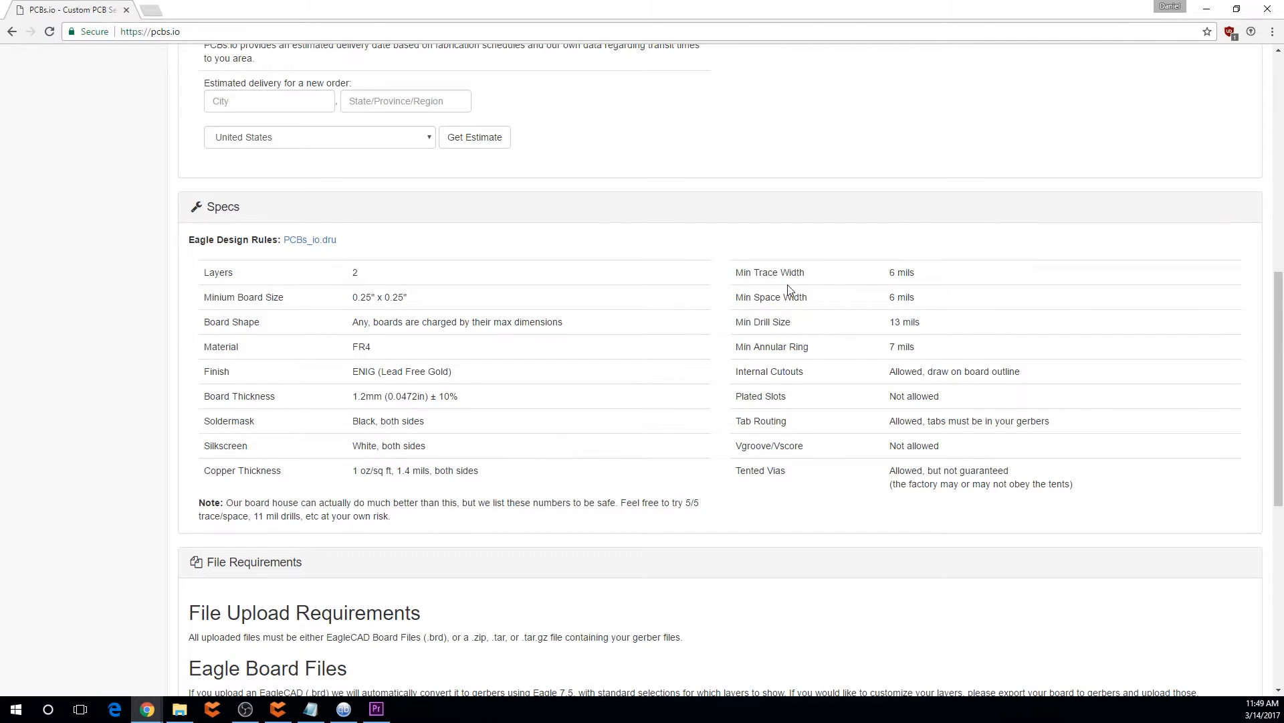
Switch to CircuitMaker and set the minimum of the HoleSize design rule to 13 mil
{"action": "key", "text": "alt+Tab"}
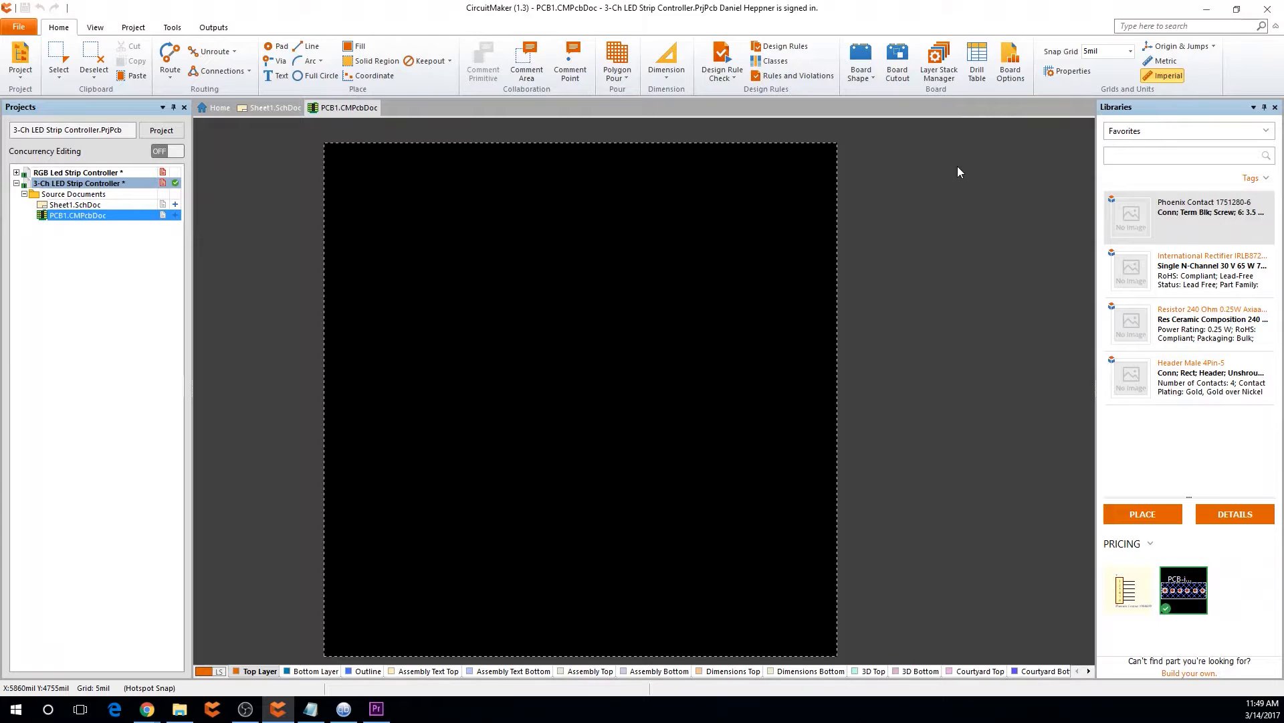
{"action": "left_click", "coordinate": [762, 50]}
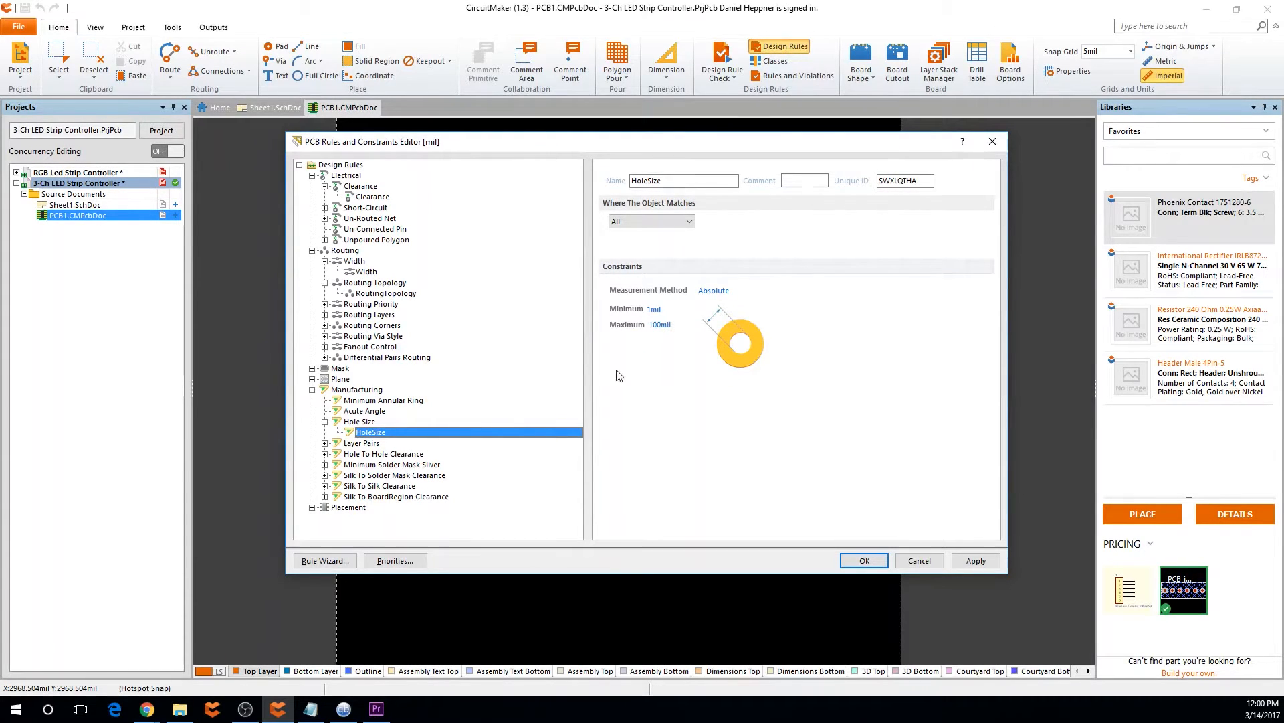
{"action": "left_click", "coordinate": [648, 309]}
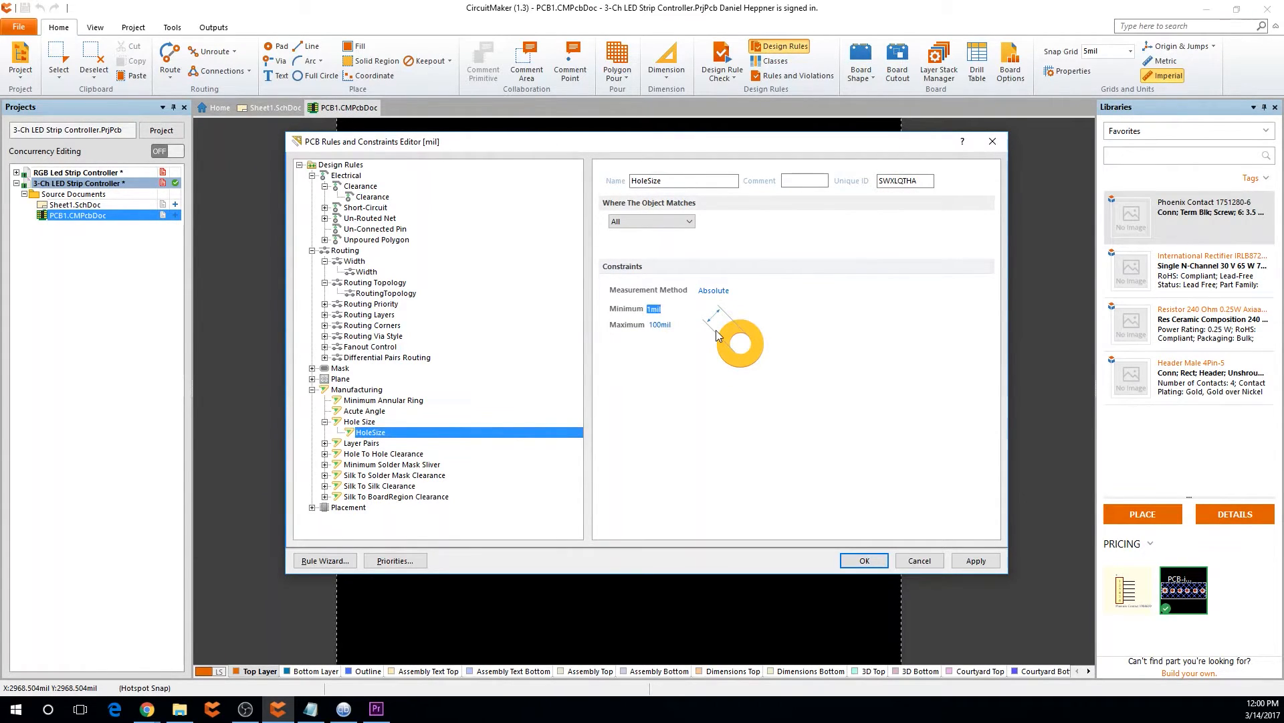
{"action": "type", "text": "13"}
{"action": "key", "text": "Tab"}
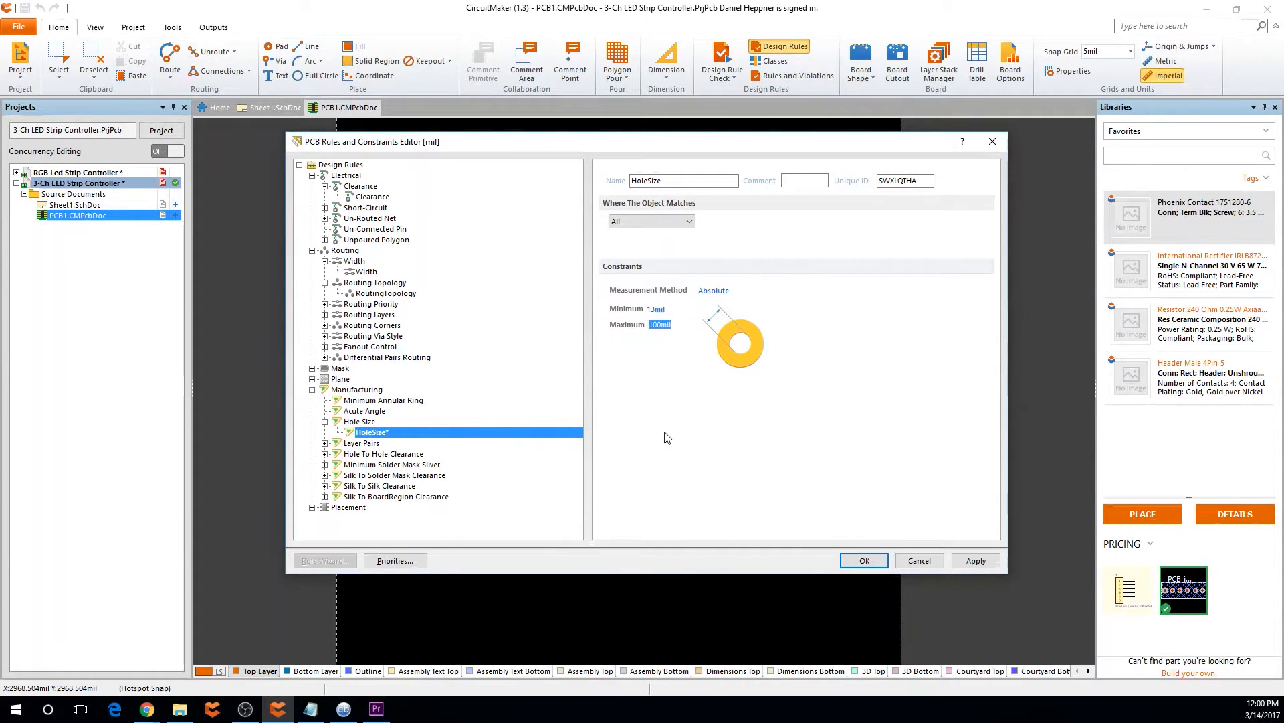
{"action": "left_click", "coordinate": [976, 560]}
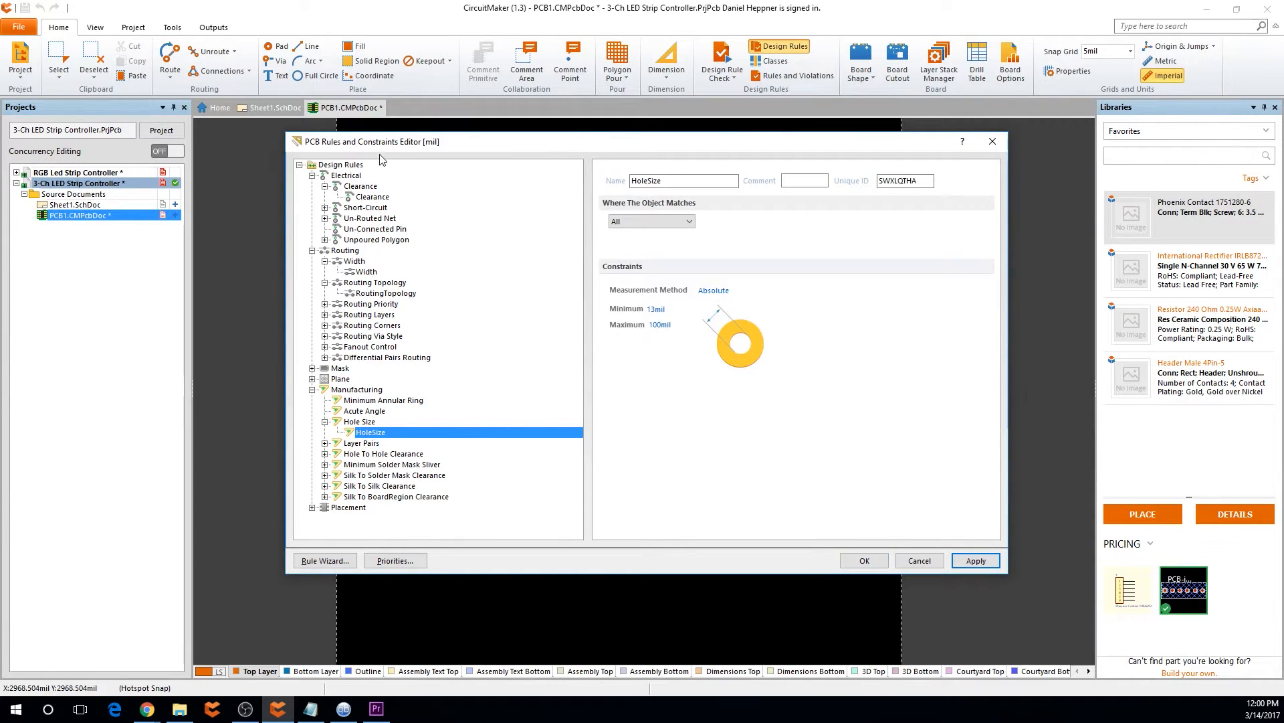
{"action": "left_click", "coordinate": [864, 560]}
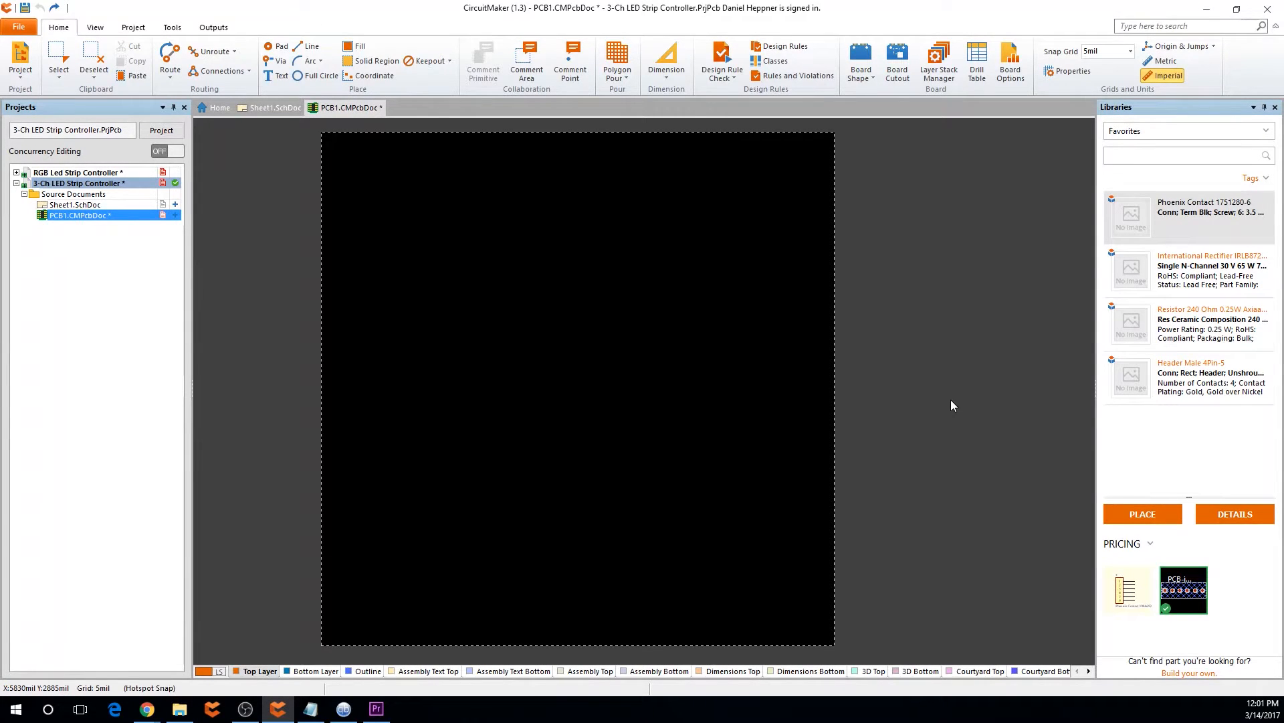
Make Outline the active layer and set the snap grid to 100 mil
{"action": "left_click", "coordinate": [359, 673]}
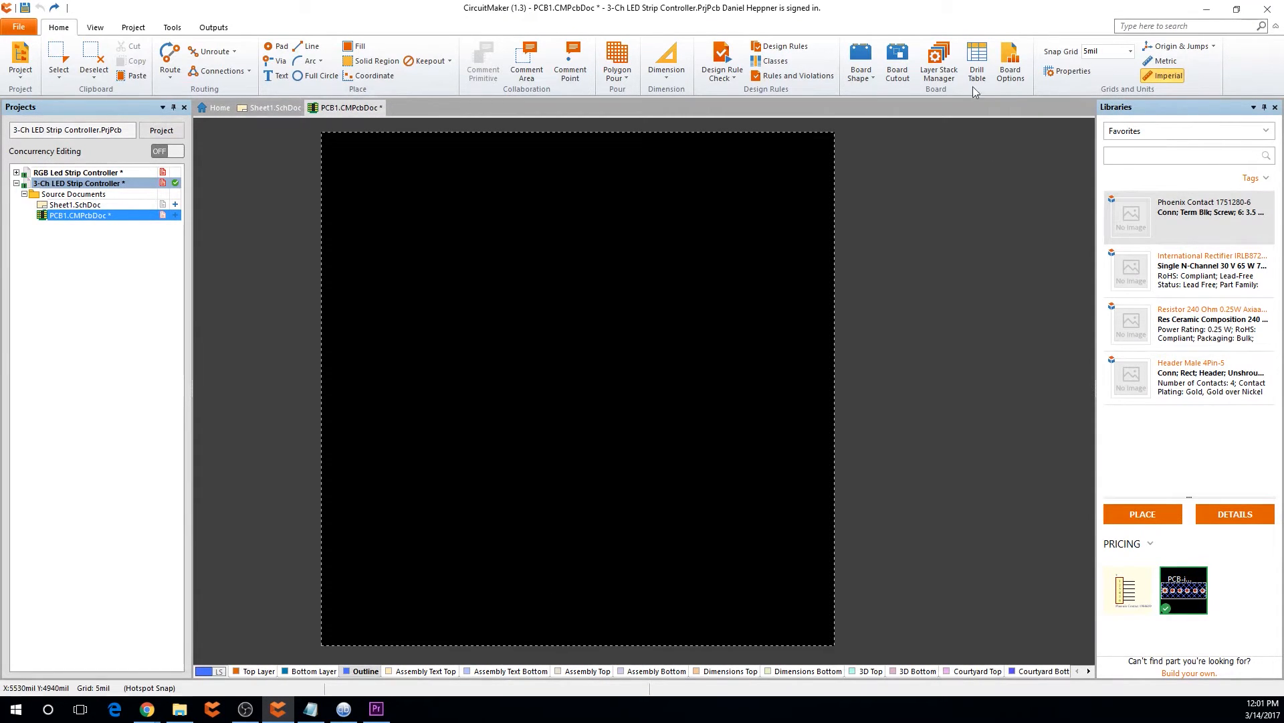
{"action": "left_click", "coordinate": [1130, 52]}
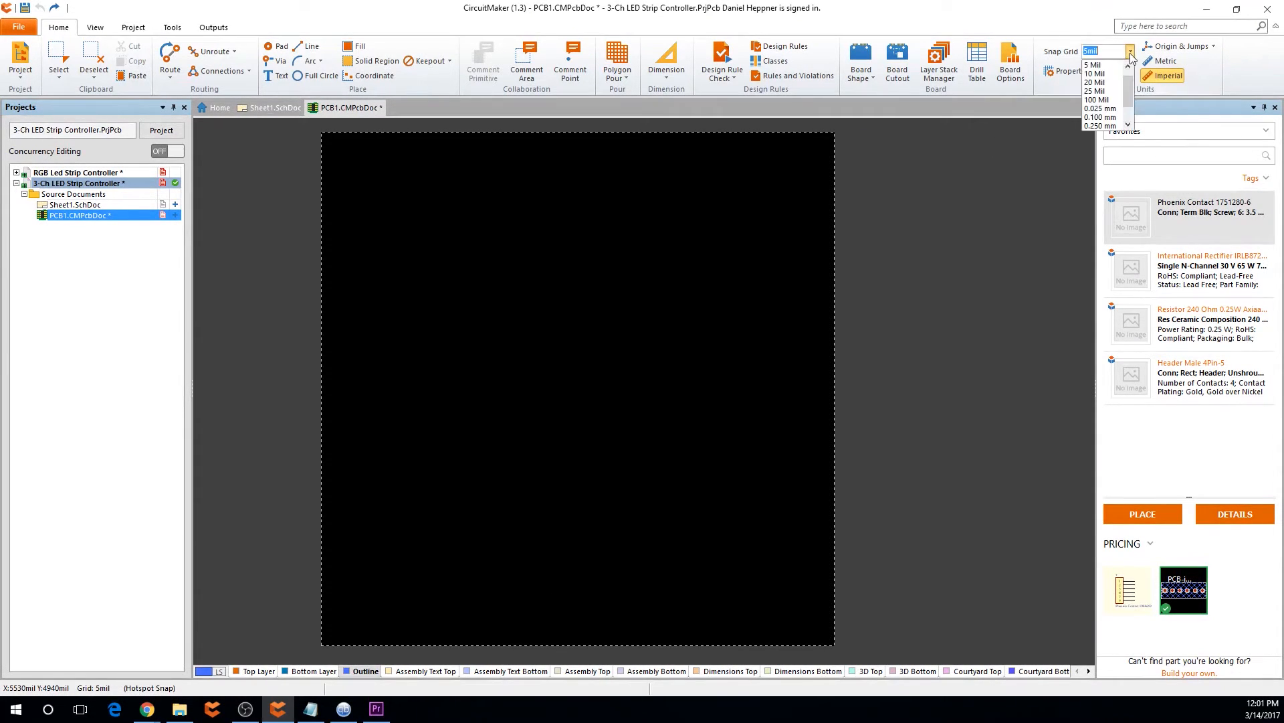
{"action": "left_click", "coordinate": [1108, 99]}
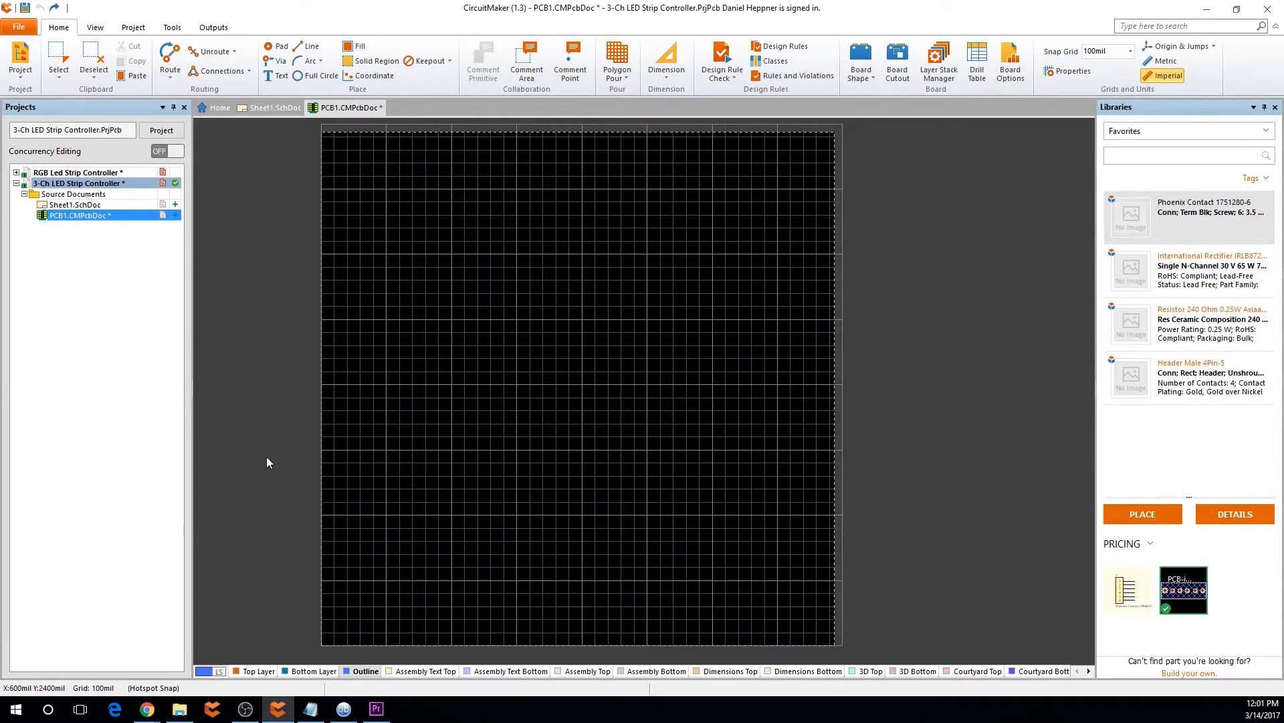
Draw a closed 1000 by 1000 mil square of lines from the board's lower-left corner
{"action": "left_click", "coordinate": [312, 46]}
{"action": "left_click", "coordinate": [322, 542]}
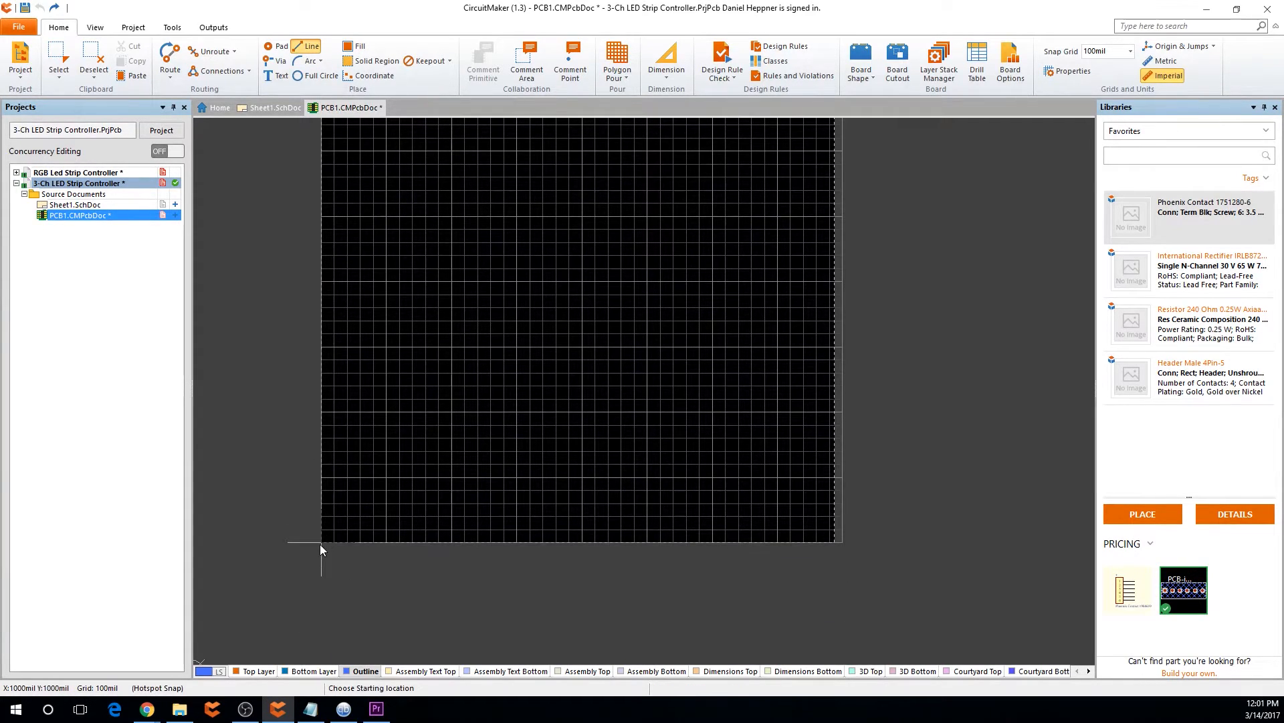
{"action": "left_click", "coordinate": [451, 541]}
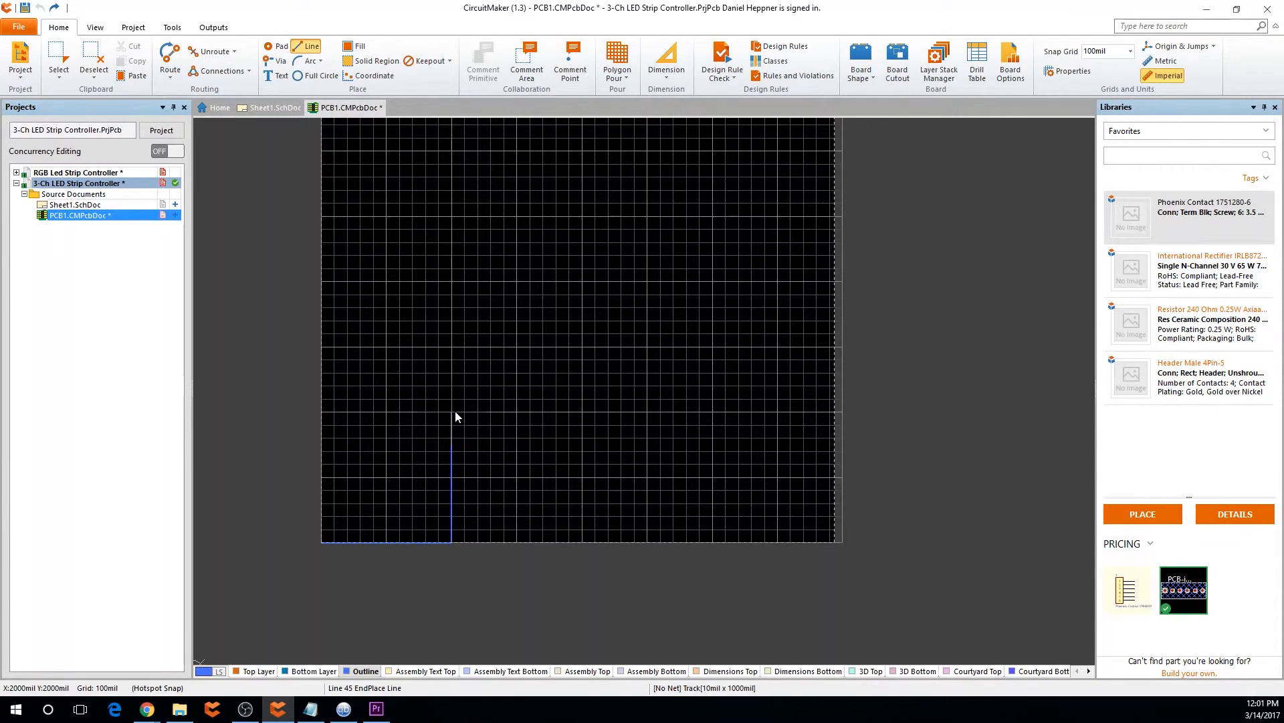
{"action": "left_click", "coordinate": [451, 413]}
{"action": "left_click", "coordinate": [321, 412]}
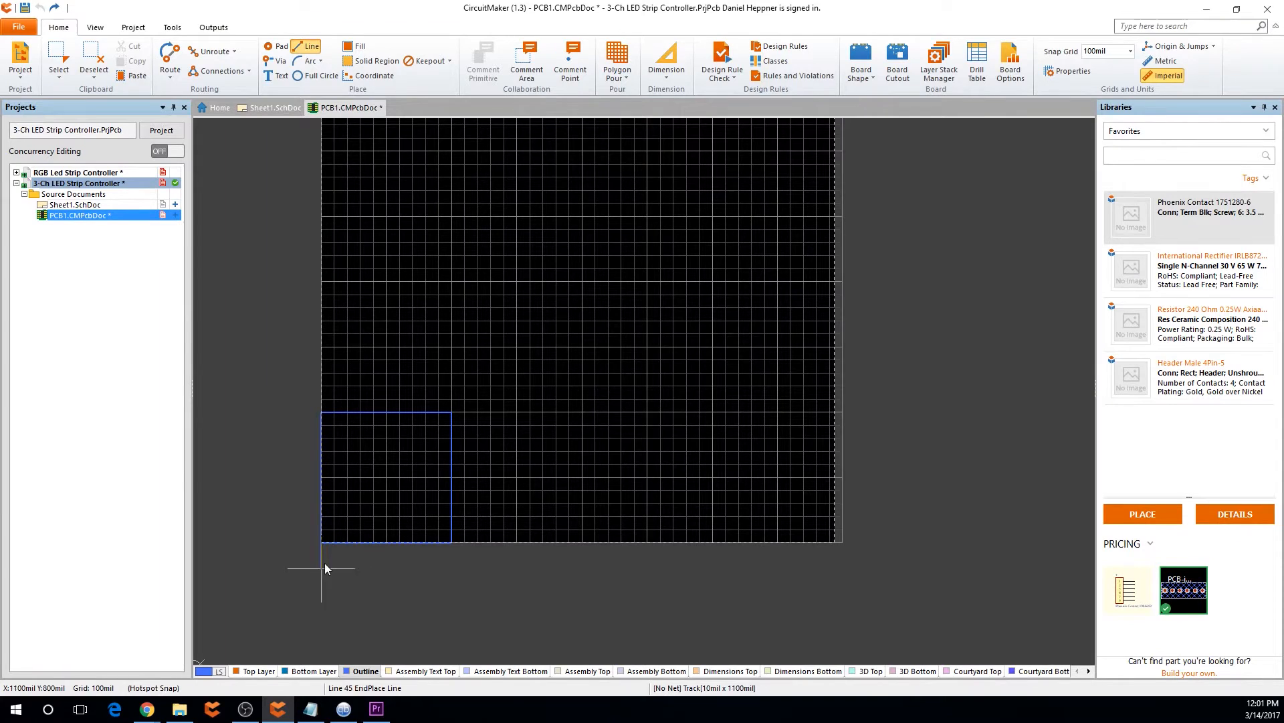
{"action": "left_click", "coordinate": [322, 542]}
{"action": "right_click", "coordinate": [324, 543]}
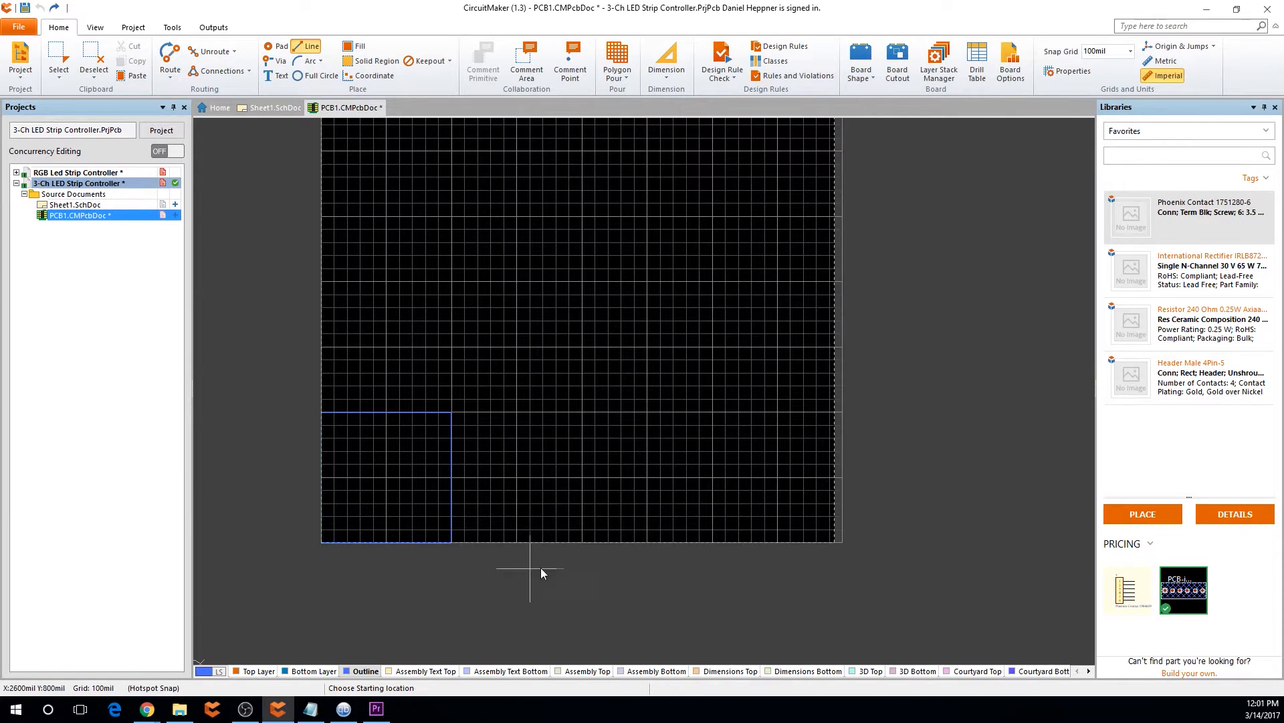
{"action": "left_click", "coordinate": [321, 413]}
{"action": "left_click", "coordinate": [322, 542]}
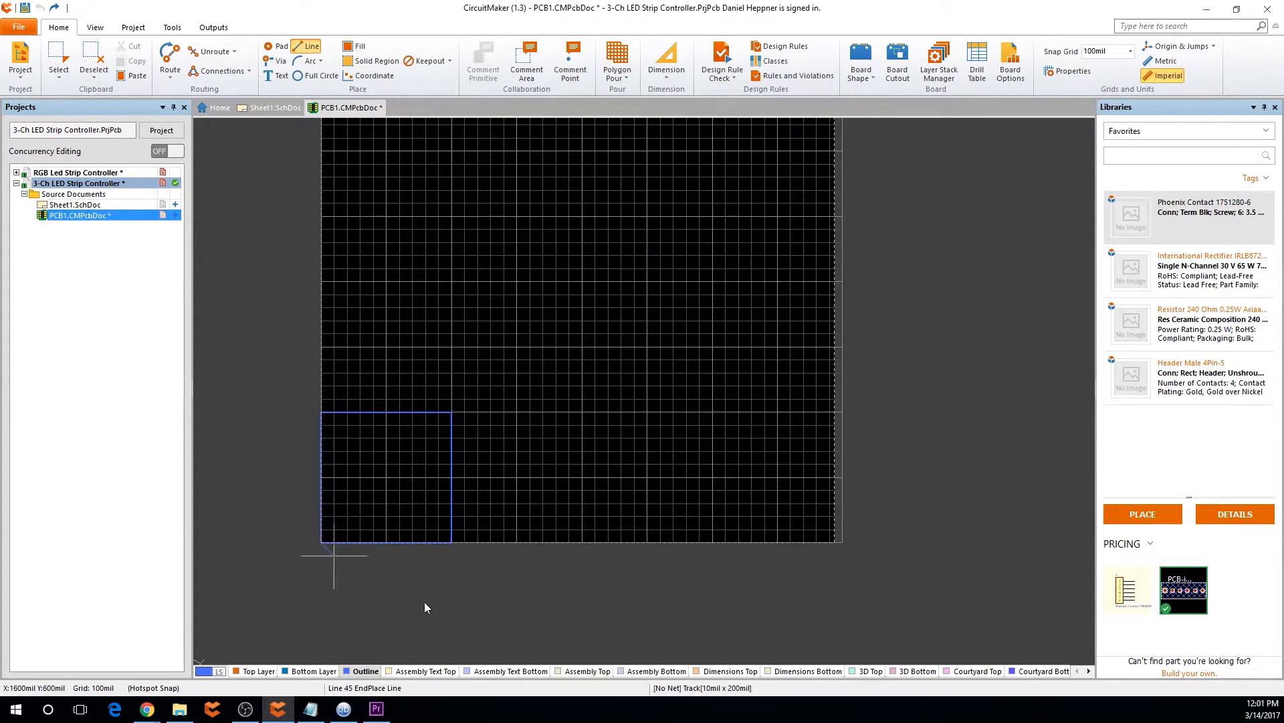
{"action": "right_click", "coordinate": [545, 647]}
{"action": "right_click", "coordinate": [543, 378]}
Define the board shape from the four lines of the square outline
{"action": "left_click_drag", "start_coordinate": [514, 389], "coordinate": [269, 596]}
{"action": "left_click", "coordinate": [861, 79]}
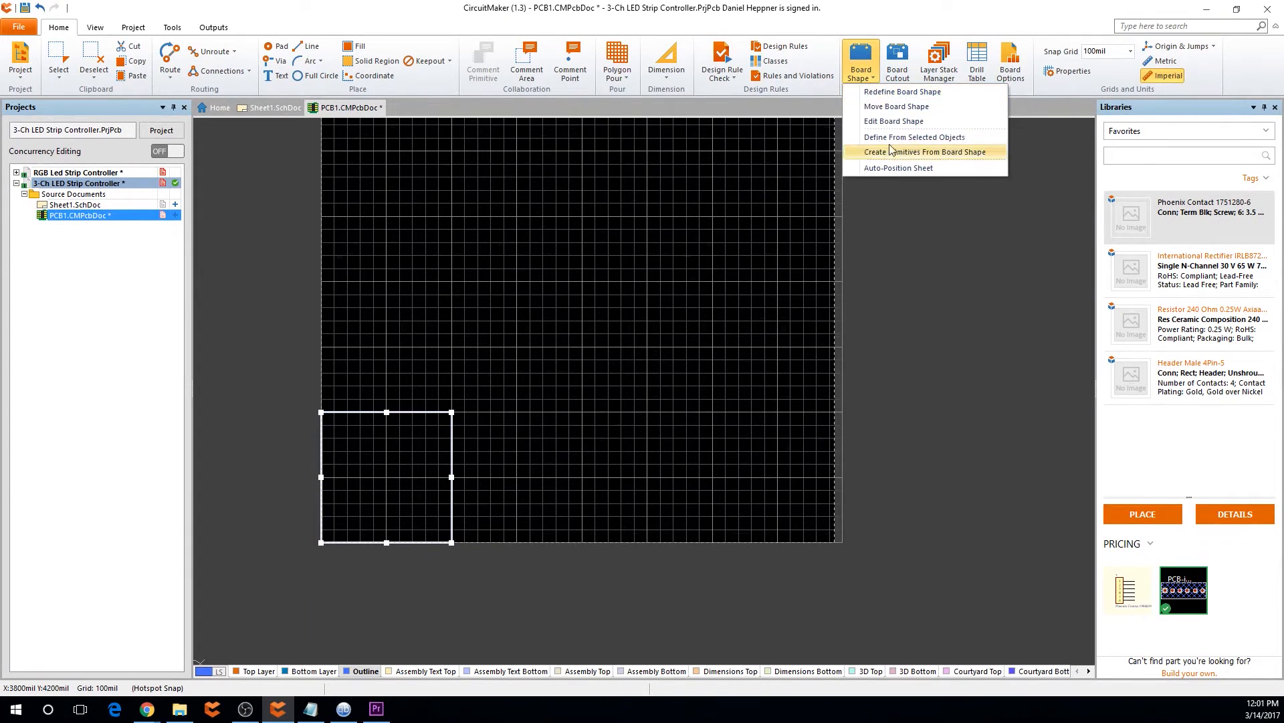
{"action": "left_click", "coordinate": [880, 138]}
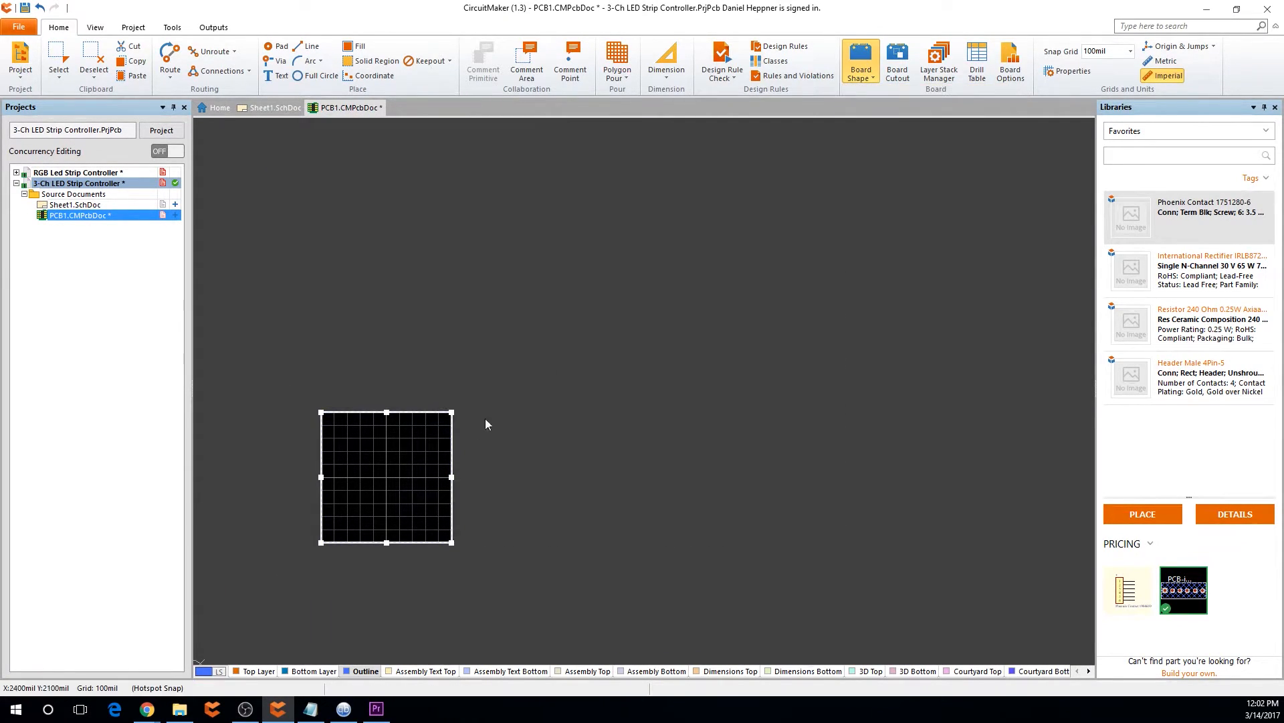
{"action": "scroll", "coordinate": [368, 469], "scroll_direction": "up", "scroll_amount": 2, "text": "ctrl"}
{"action": "scroll", "coordinate": [352, 483], "scroll_direction": "up", "scroll_amount": 2, "text": "ctrl"}
{"action": "right_click_drag", "start_coordinate": [444, 507], "coordinate": [585, 435]}
{"action": "scroll", "coordinate": [465, 414], "scroll_direction": "up", "scroll_amount": 1}
{"action": "scroll", "coordinate": [466, 419], "scroll_direction": "down", "scroll_amount": 1}
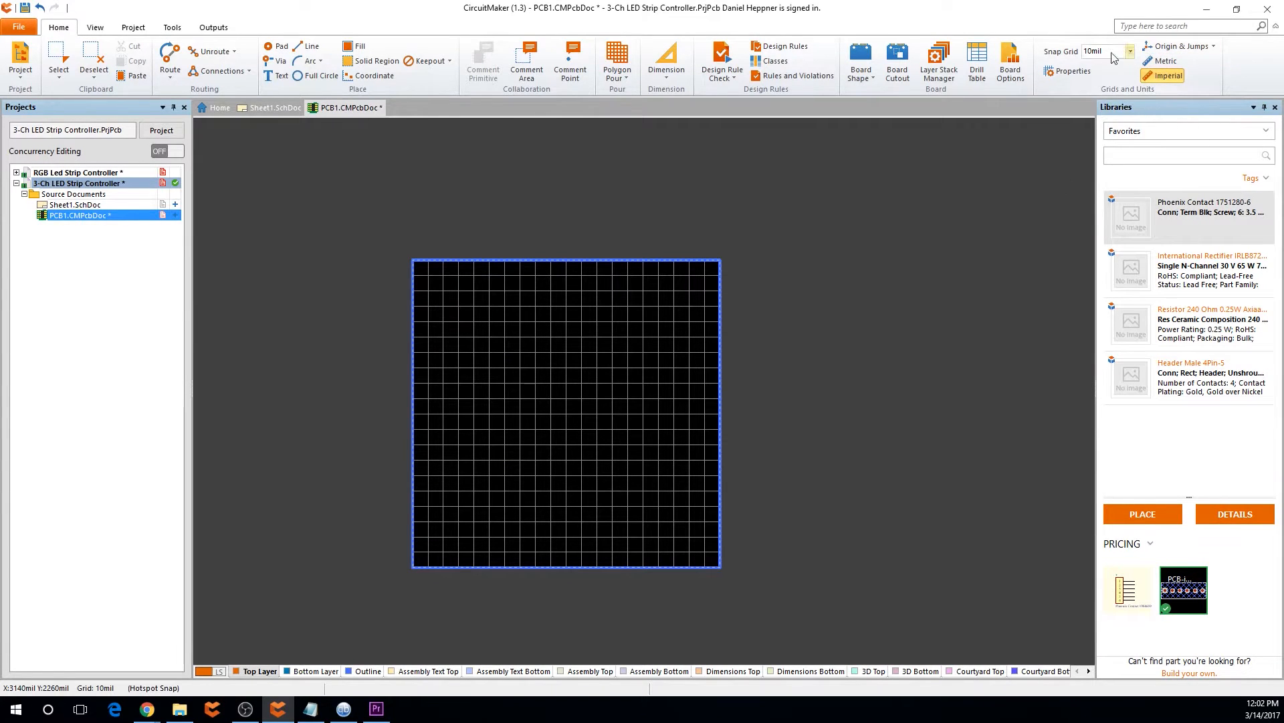
Import the changes from 3-Ch LED Strip Controller.PrjPcb and execute them to add the components and nets to the PCB
{"action": "left_click", "coordinate": [15, 81]}
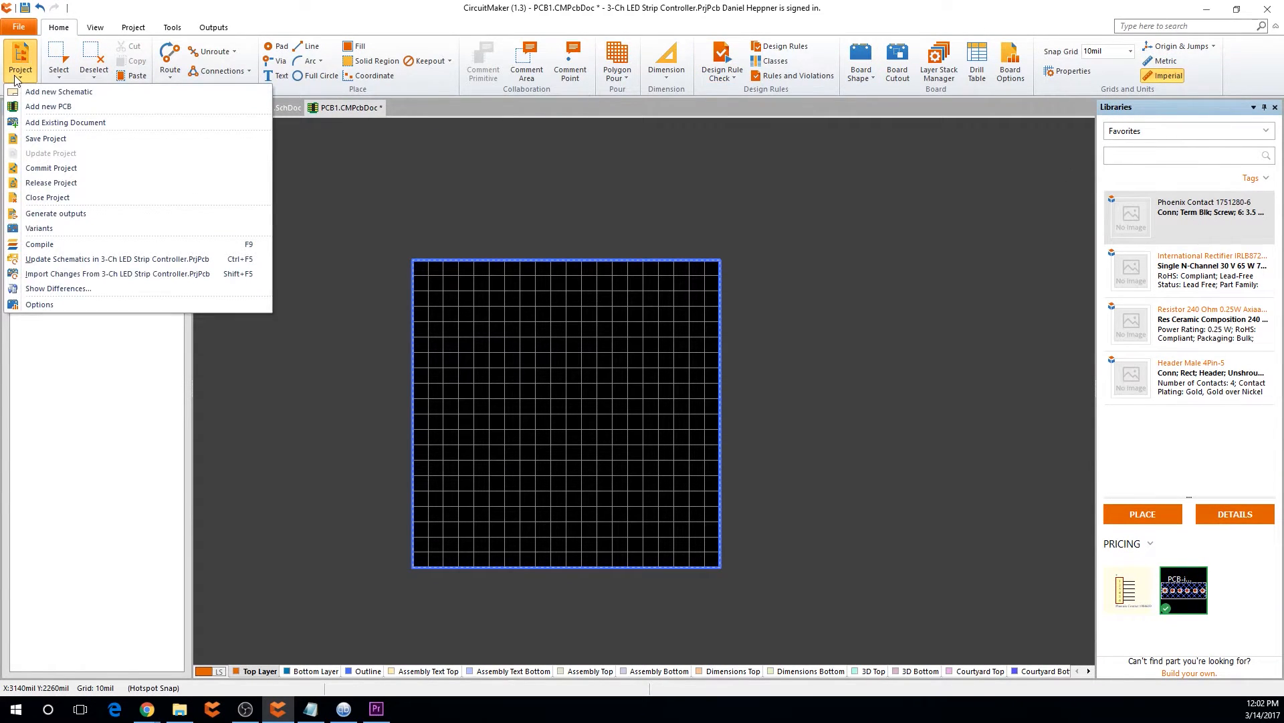
{"action": "left_click", "coordinate": [118, 275]}
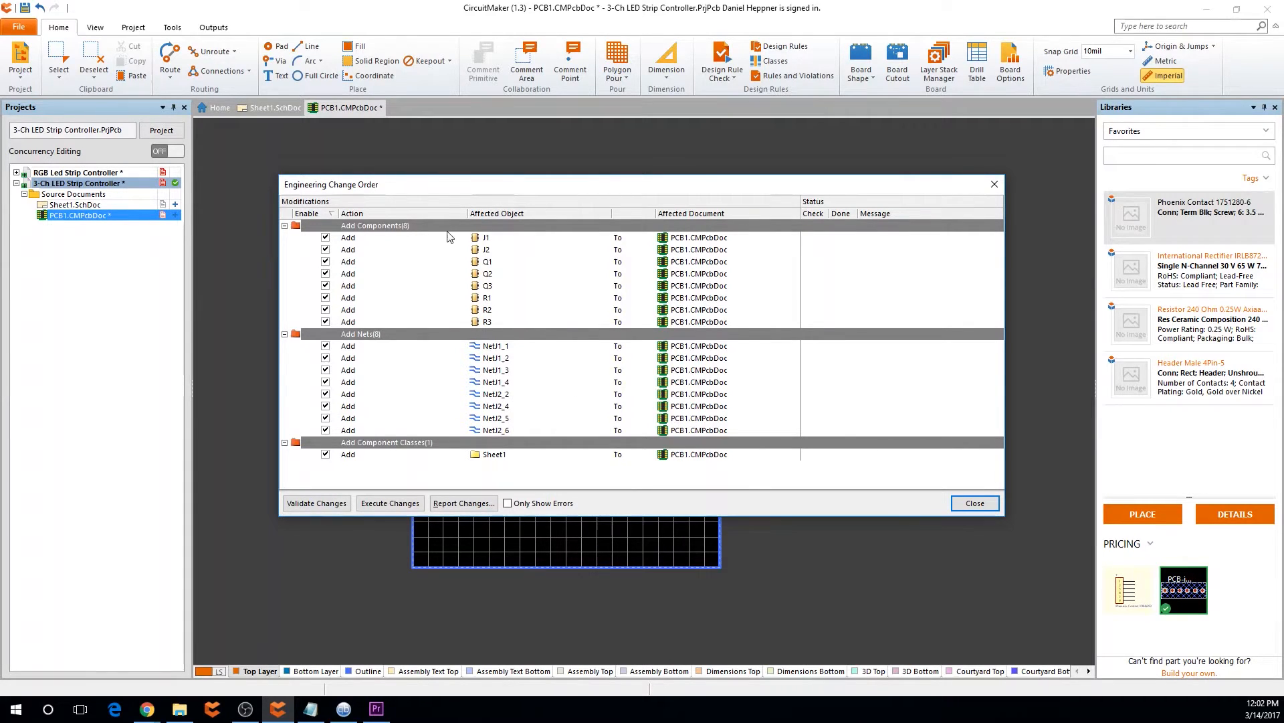
{"action": "left_click", "coordinate": [391, 503]}
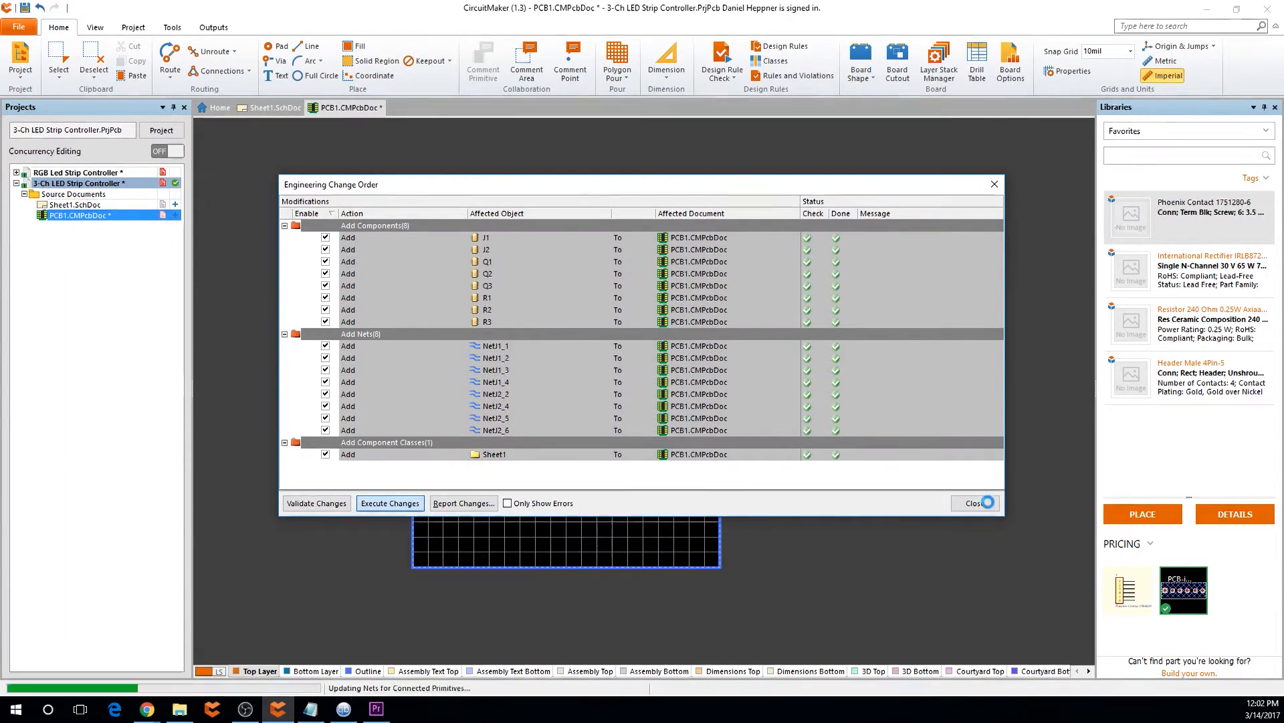
{"action": "left_click", "coordinate": [989, 510]}
Move J2 flush into the board's upper-right corner and J1 vertically into the lower-left corner
{"action": "right_click_drag", "start_coordinate": [989, 513], "coordinate": [865, 503]}
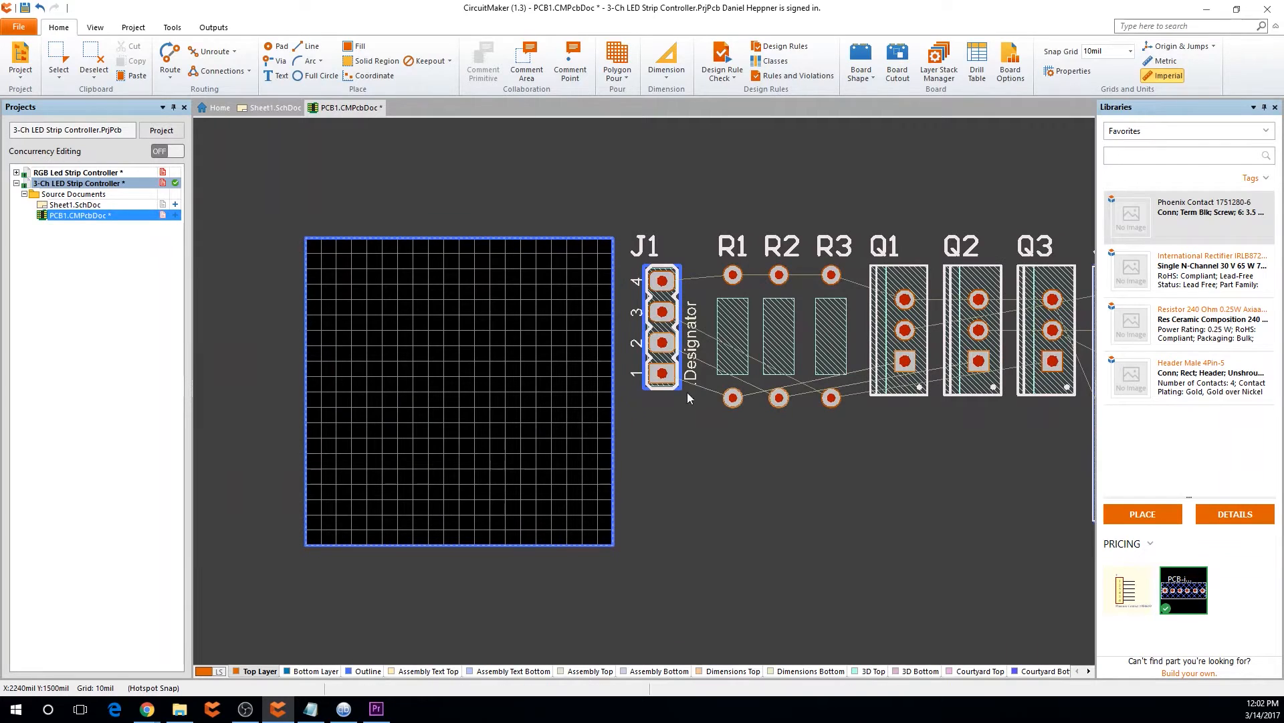
{"action": "right_click_drag", "start_coordinate": [841, 532], "coordinate": [695, 500]}
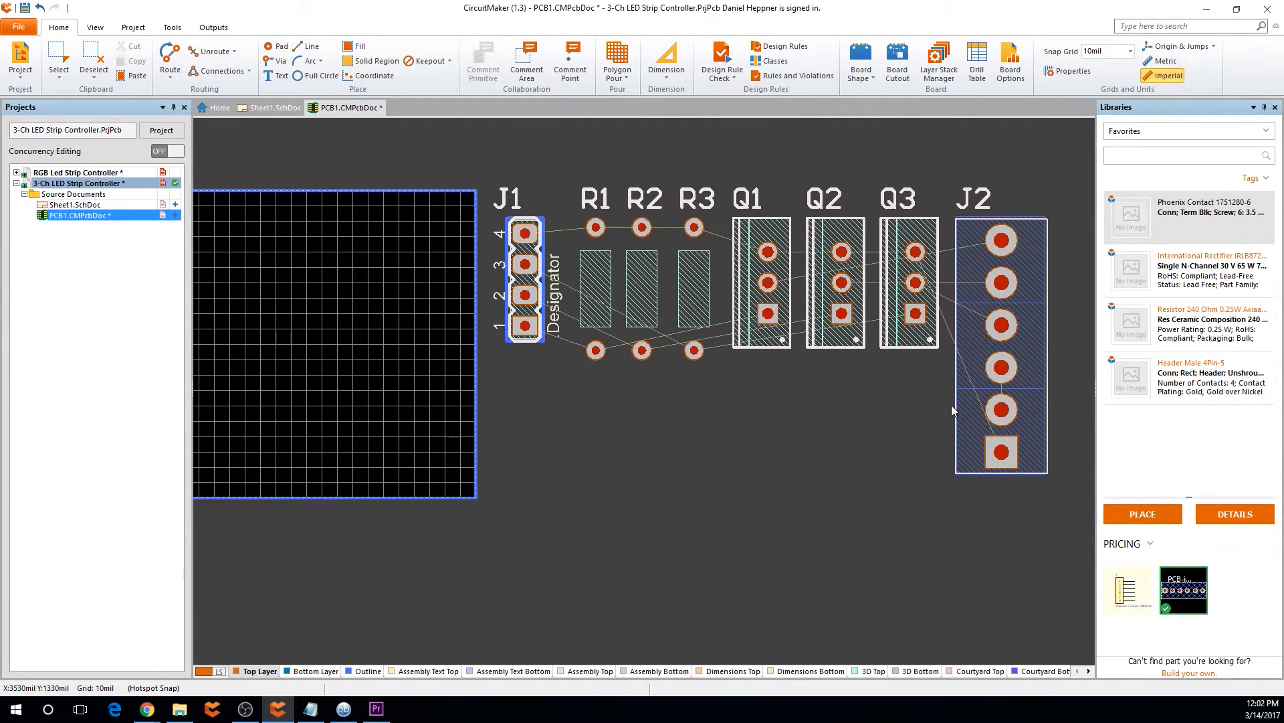
{"action": "left_click_drag", "start_coordinate": [998, 474], "coordinate": [431, 456]}
{"action": "left_click_drag", "start_coordinate": [430, 447], "coordinate": [429, 444]}
{"action": "left_click_drag", "start_coordinate": [580, 488], "coordinate": [731, 477]}
{"action": "mouse_move", "coordinate": [683, 495]}
{"action": "right_mouse_down"}
{"action": "mouse_move", "coordinate": [801, 462]}
{"action": "mouse_move", "coordinate": [962, 460]}
{"action": "right_mouse_up"}
{"action": "left_click_drag", "start_coordinate": [795, 298], "coordinate": [474, 448]}
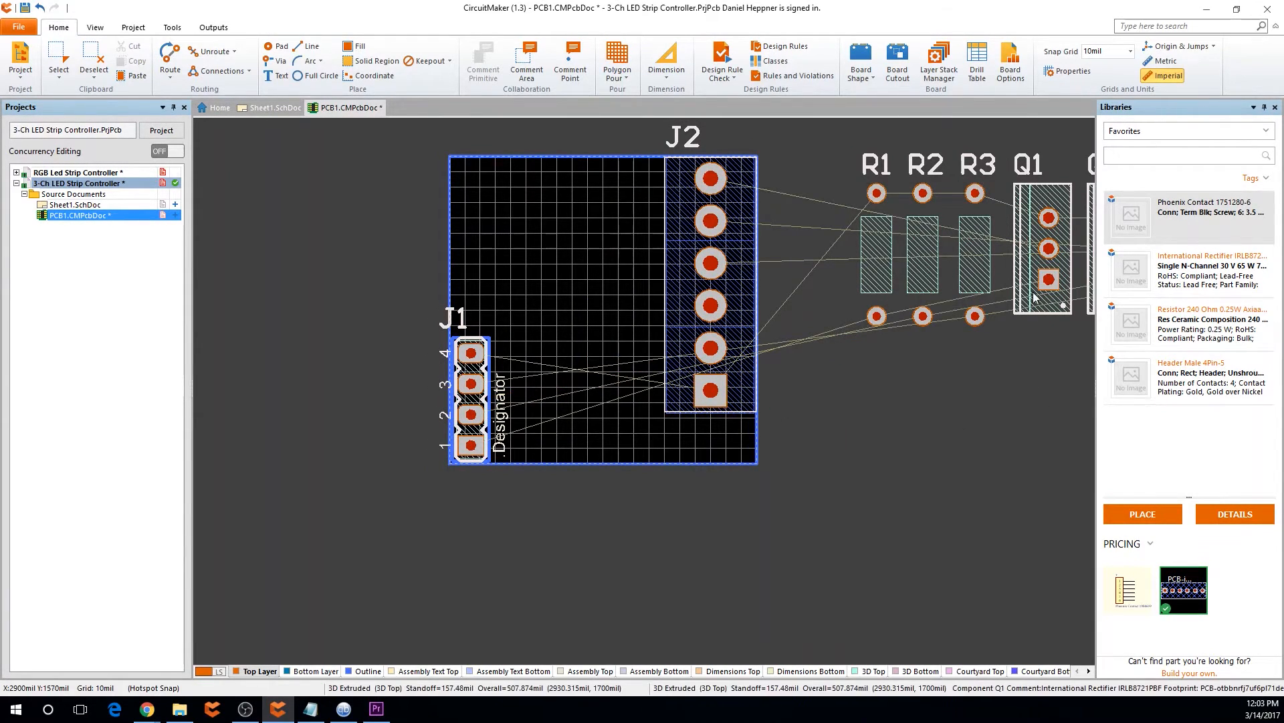
Move Q1 onto the board's lower edge beside J1, rotated to lie horizontally with its tab side up
{"action": "left_click_drag", "start_coordinate": [1022, 306], "coordinate": [581, 439]}
{"action": "key", "text": "space"}
{"action": "key", "text": "space"}
{"action": "key", "text": "space"}
{"action": "right_click_drag", "start_coordinate": [806, 453], "coordinate": [656, 466]}
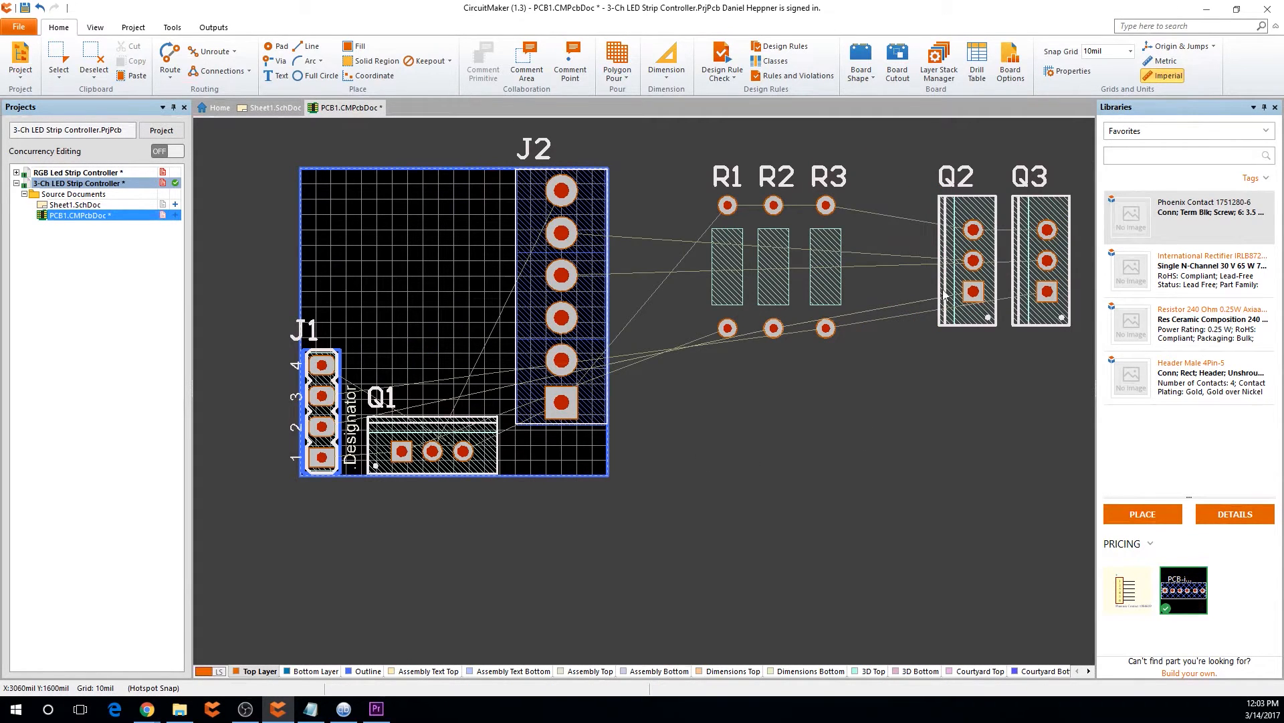
Stack Q2 and Q3 horizontally above Q1, aligning all three slightly to the right to leave a gap beside J1
{"action": "mouse_move", "coordinate": [952, 272]}
{"action": "left_mouse_down"}
{"action": "mouse_move", "coordinate": [350, 353]}
{"action": "mouse_move", "coordinate": [347, 321]}
{"action": "mouse_move", "coordinate": [486, 327]}
{"action": "mouse_move", "coordinate": [428, 393]}
{"action": "mouse_move", "coordinate": [434, 382]}
{"action": "left_mouse_up"}
{"action": "key", "text": "space"}
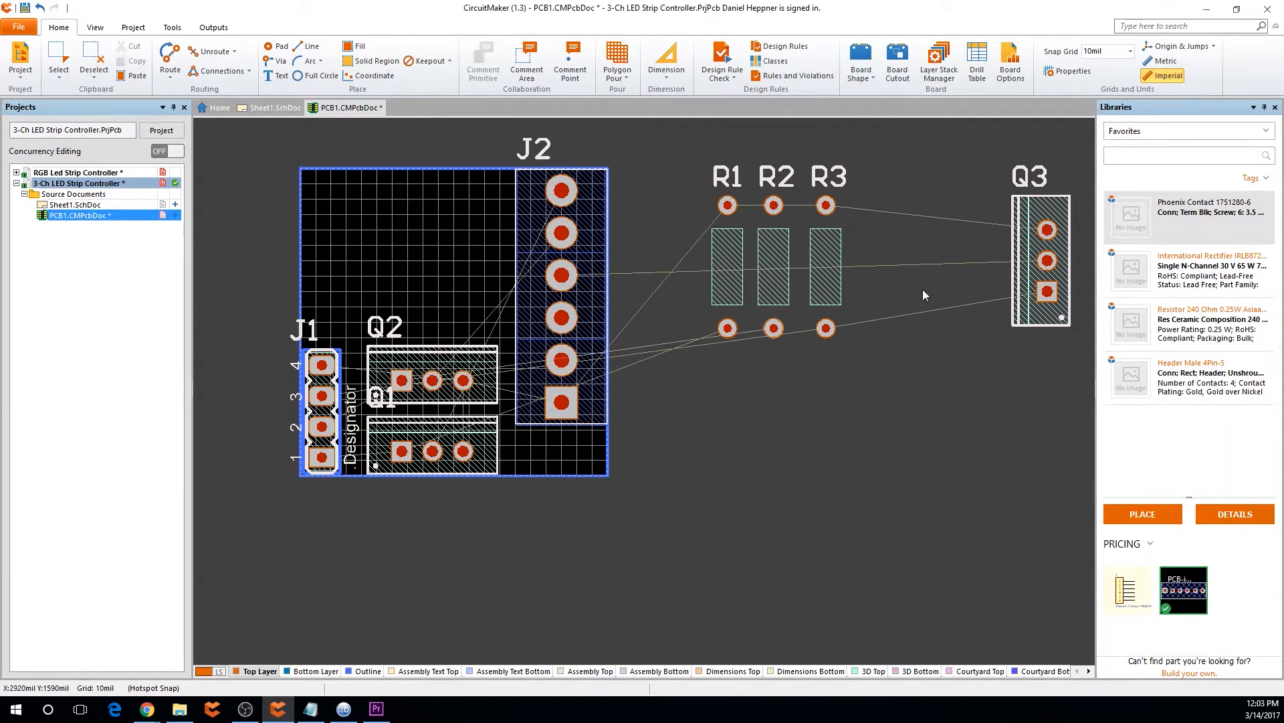
{"action": "left_click_drag", "start_coordinate": [478, 431], "coordinate": [493, 431]}
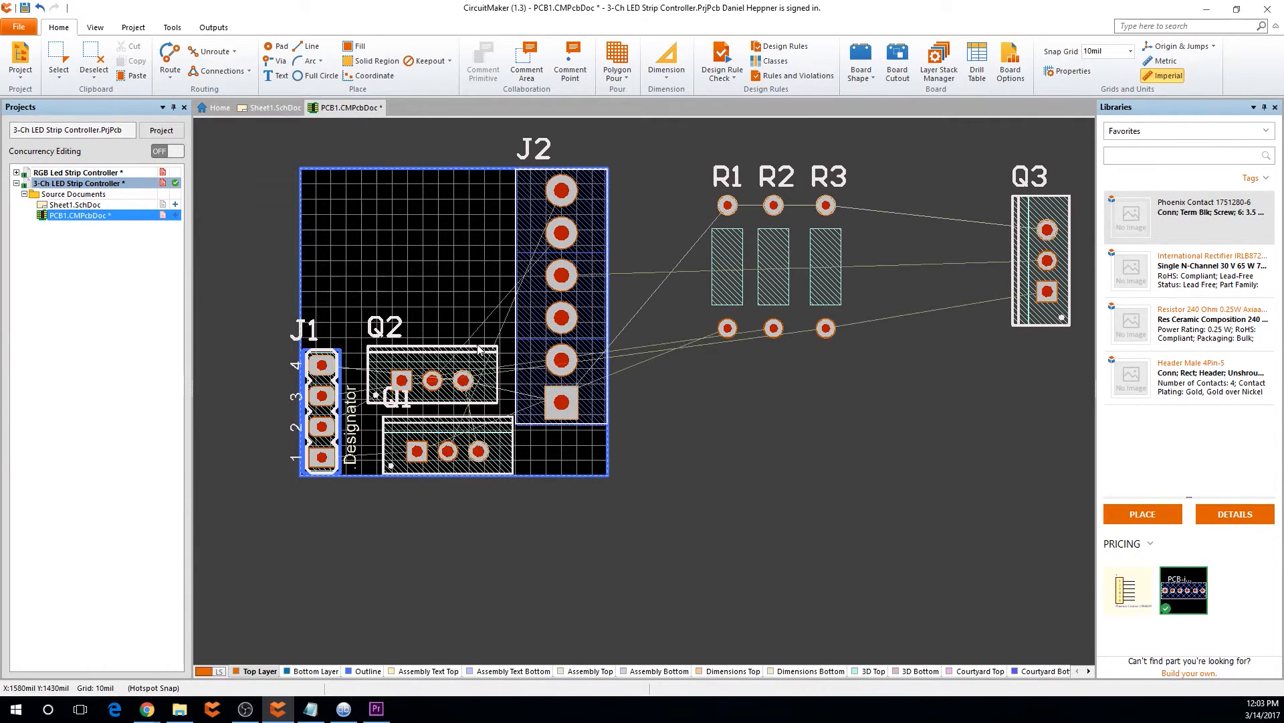
{"action": "left_click_drag", "start_coordinate": [474, 386], "coordinate": [450, 382]}
{"action": "left_click_drag", "start_coordinate": [1025, 274], "coordinate": [448, 314]}
{"action": "key", "text": "space"}
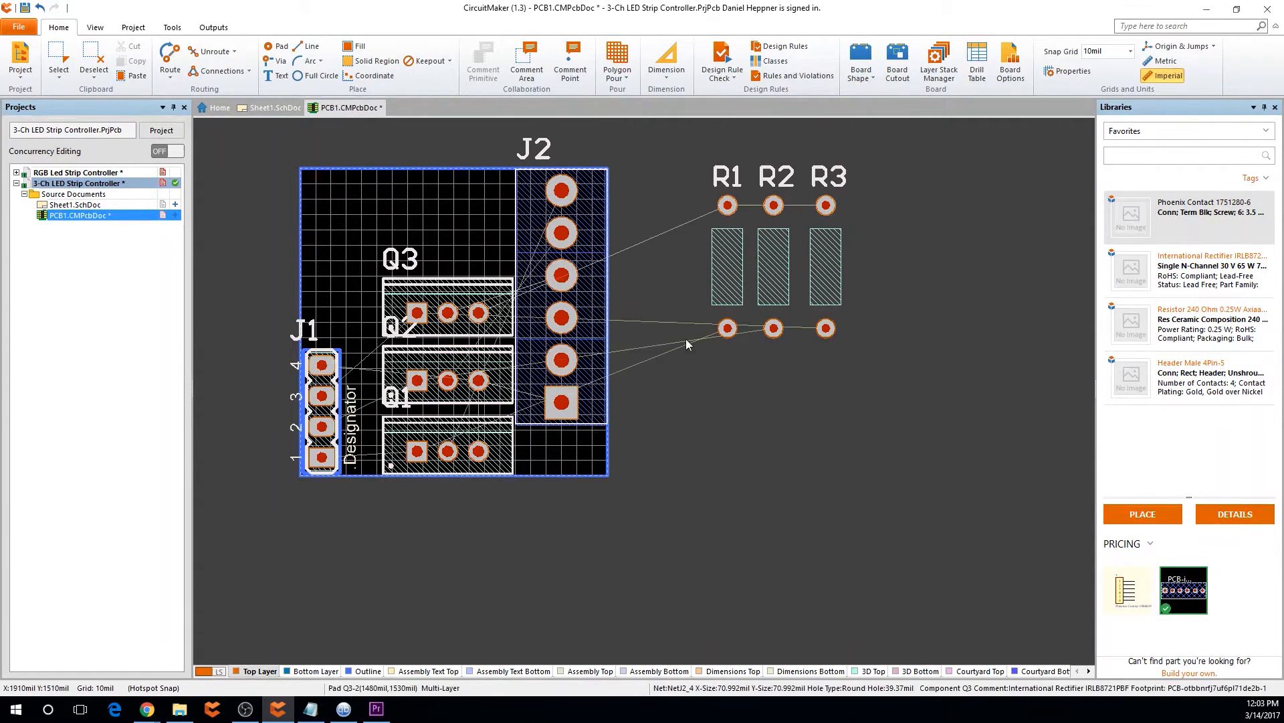
Place R1 vertically between J1 and the transistors, and stand R3 and R2 side by side in the board's upper-left corner
{"action": "left_click_drag", "start_coordinate": [727, 266], "coordinate": [362, 401]}
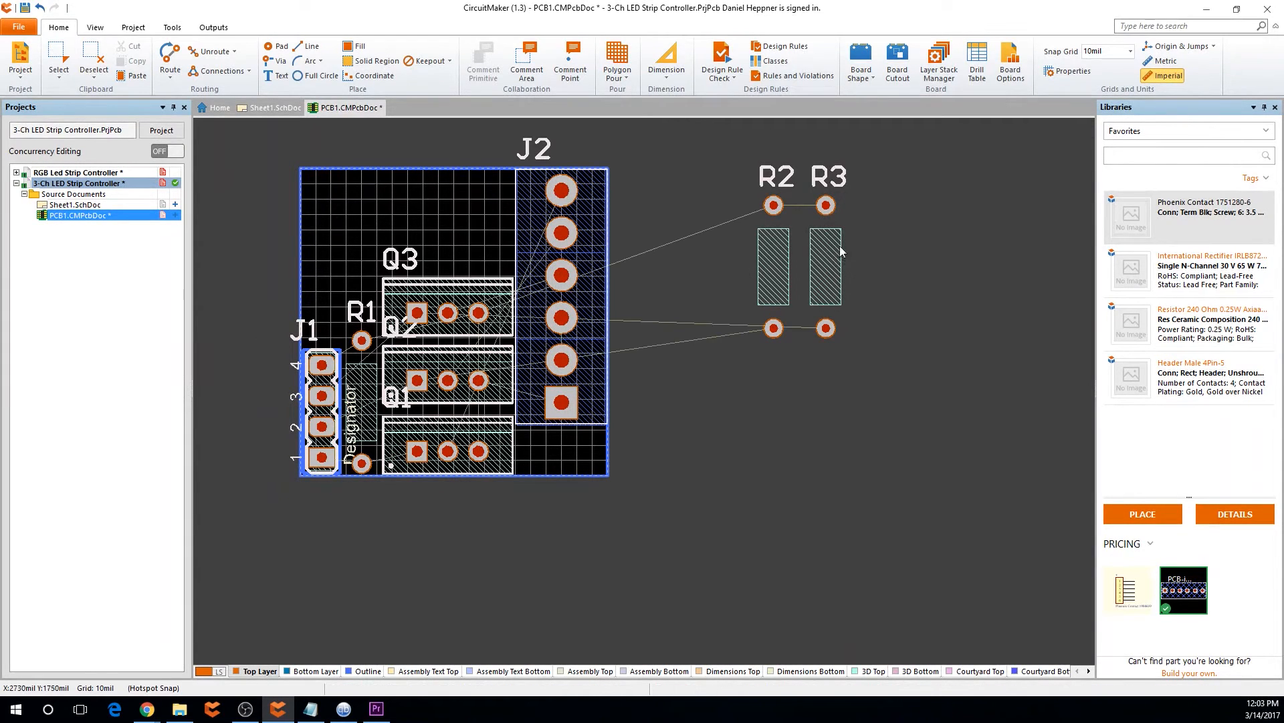
{"action": "left_click_drag", "start_coordinate": [773, 274], "coordinate": [419, 314]}
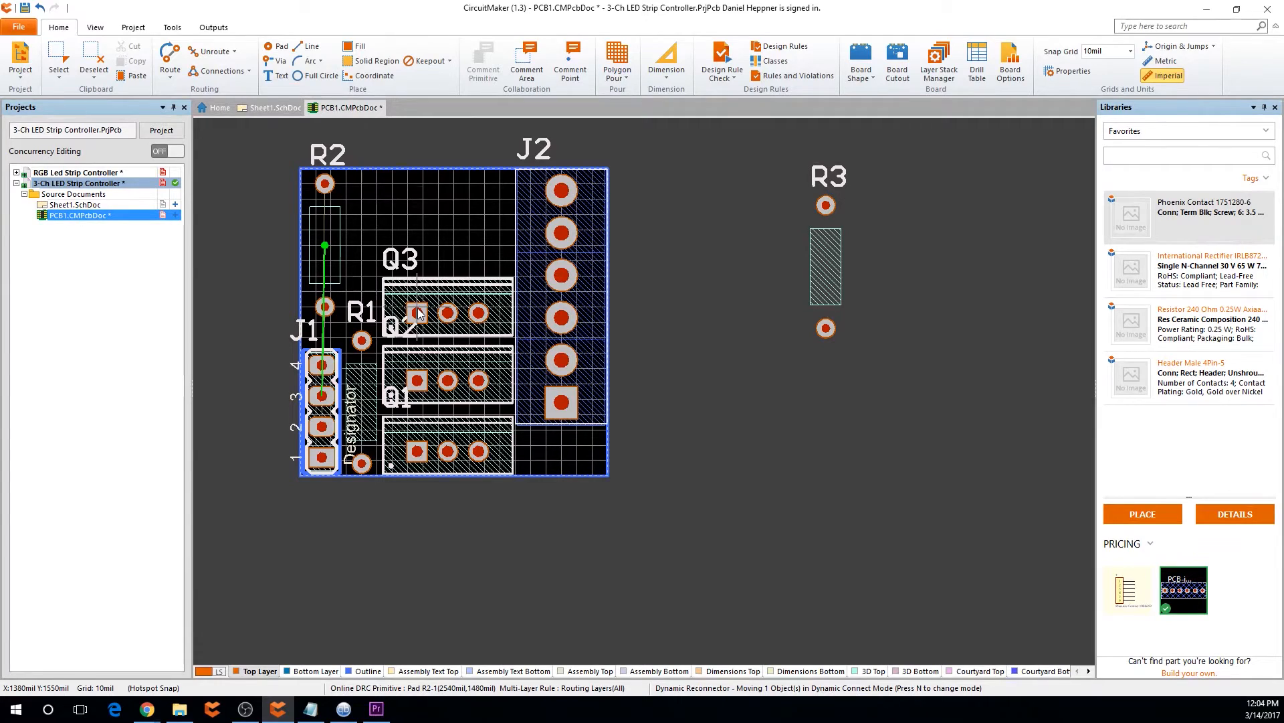
{"action": "left_click_drag", "start_coordinate": [419, 313], "coordinate": [455, 311]}
{"action": "mouse_move", "coordinate": [836, 261]}
{"action": "left_mouse_down"}
{"action": "mouse_move", "coordinate": [654, 309]}
{"action": "mouse_move", "coordinate": [414, 312]}
{"action": "left_mouse_up"}
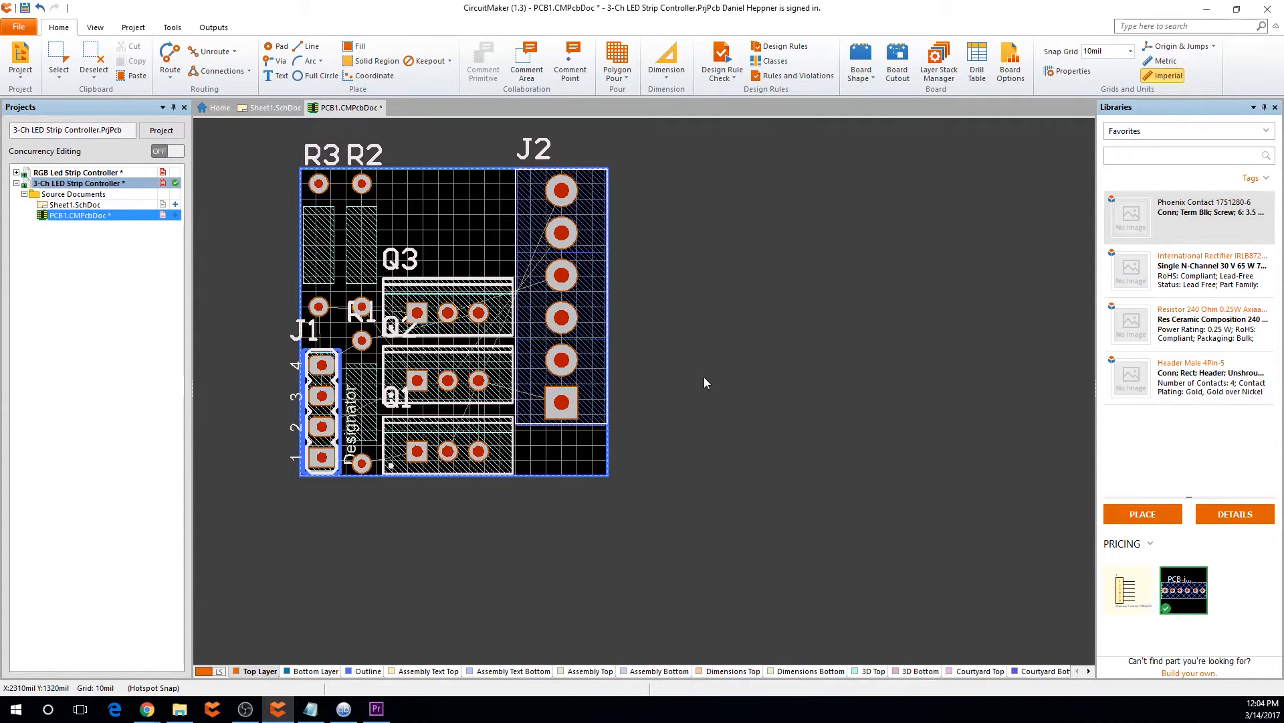
Route a 10 mil top-layer track from J1 pad 1 through R1's lower pad to Q1 pad 1
{"action": "right_click_drag", "start_coordinate": [632, 406], "coordinate": [696, 390]}
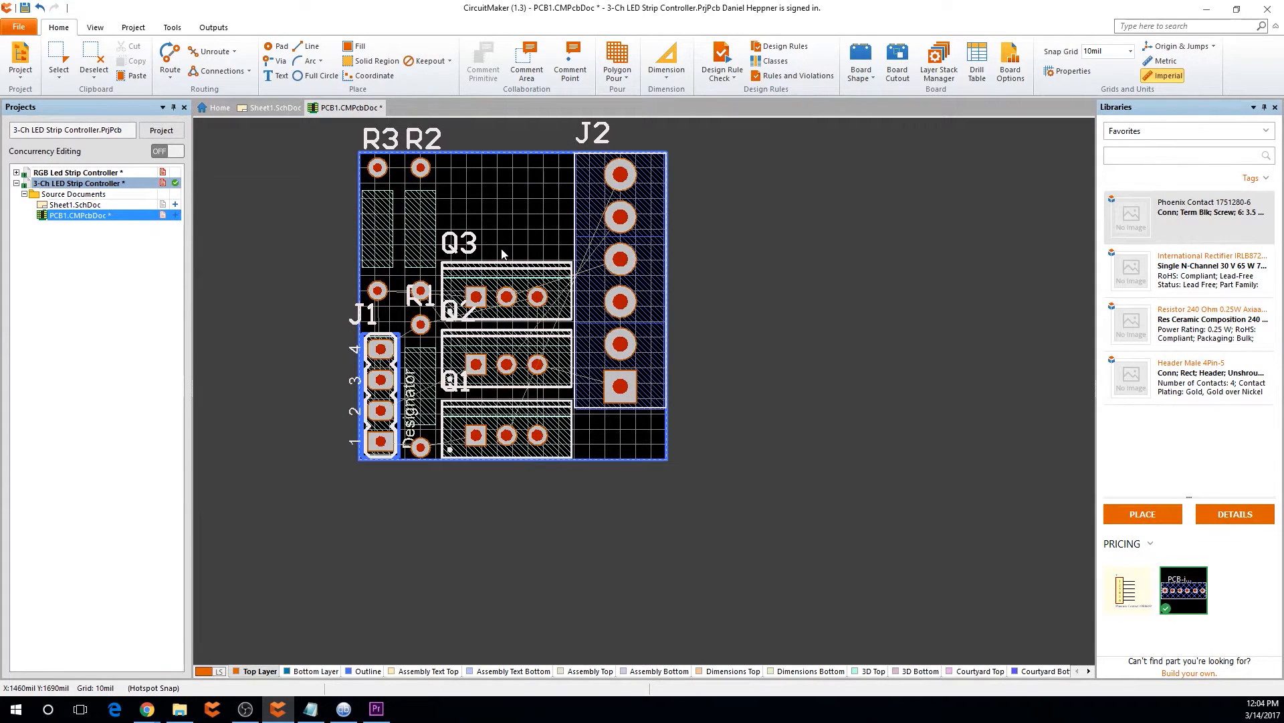
{"action": "left_click_drag", "start_coordinate": [622, 413], "coordinate": [628, 408]}
{"action": "right_click_drag", "start_coordinate": [652, 579], "coordinate": [677, 596]}
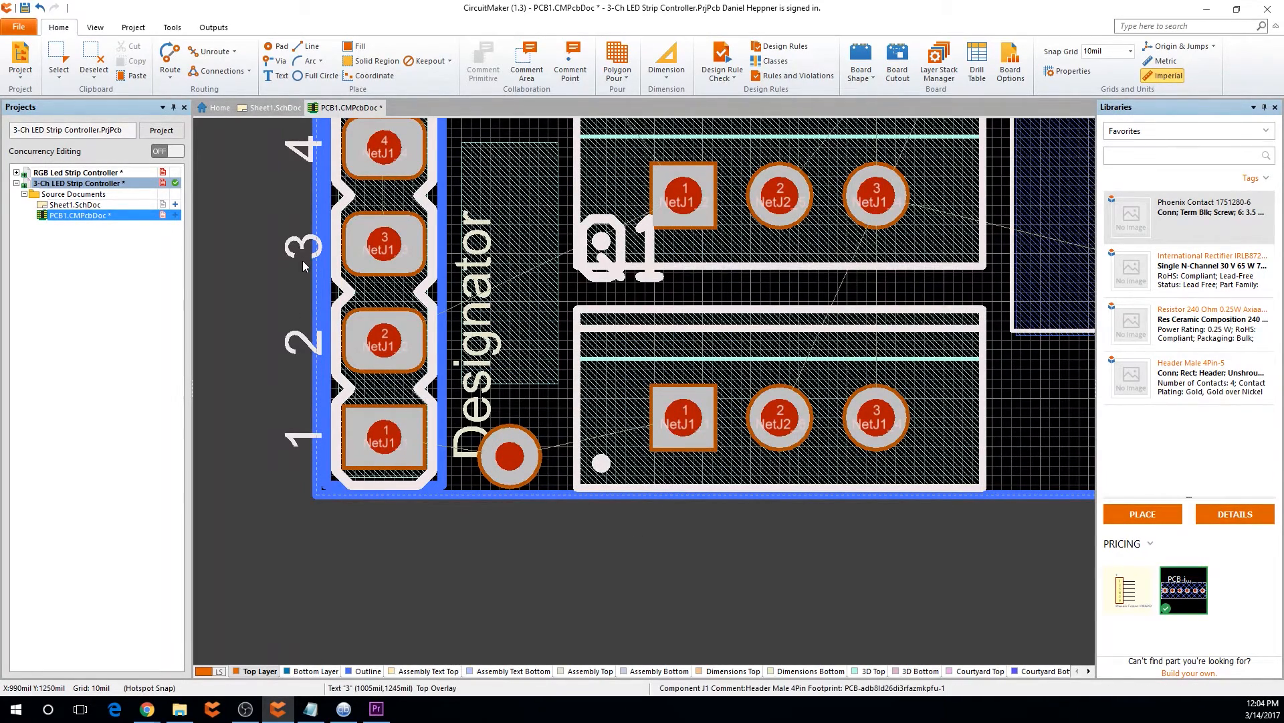
{"action": "left_click", "coordinate": [386, 438]}
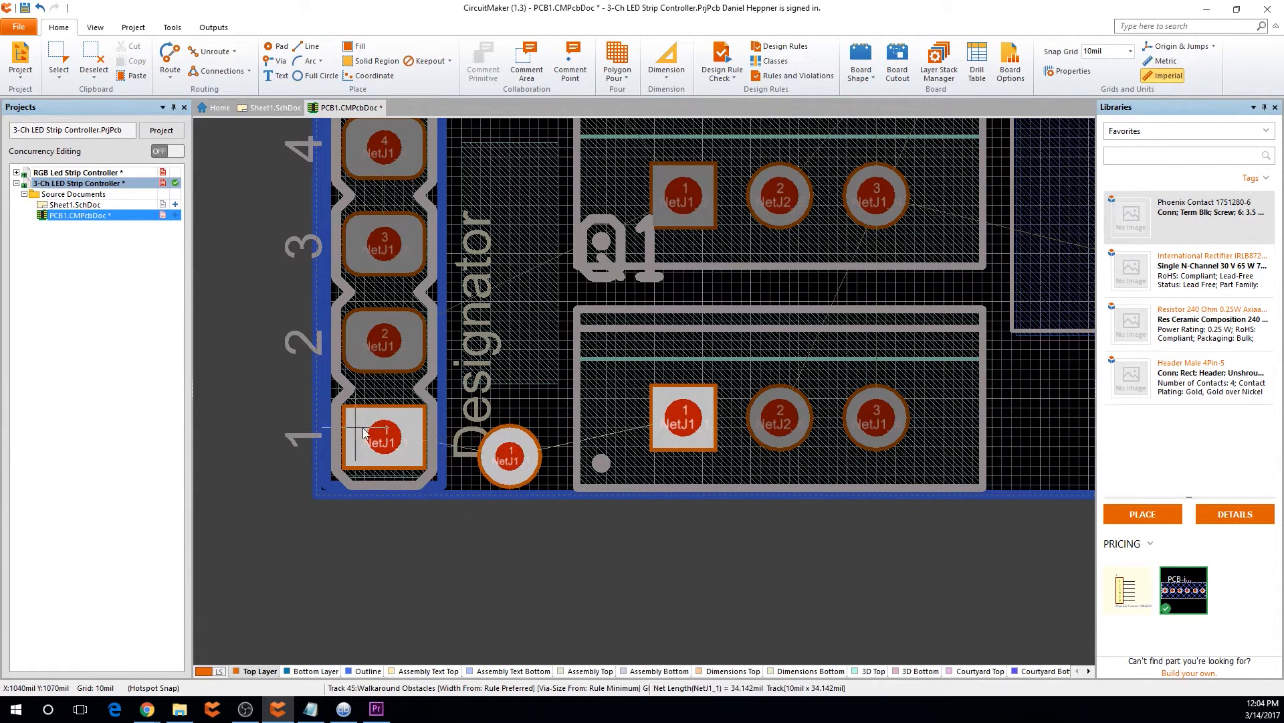
{"action": "left_click", "coordinate": [520, 462]}
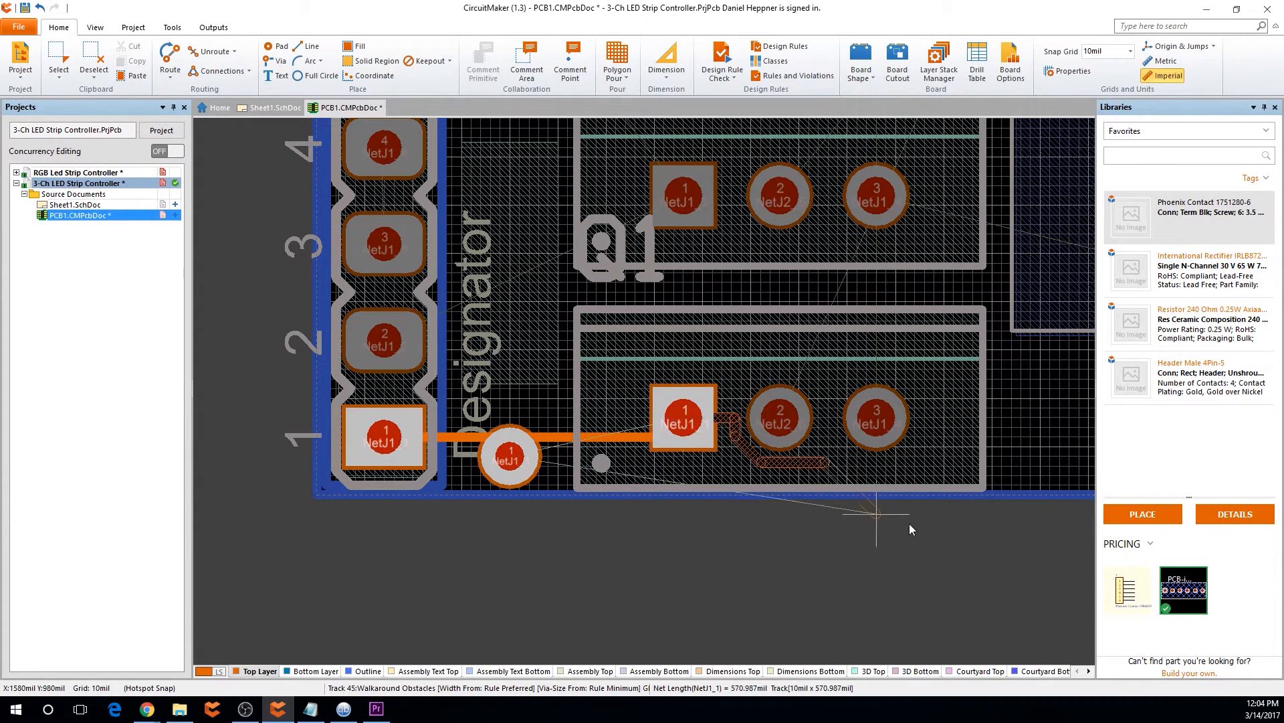
{"action": "right_click", "coordinate": [928, 527]}
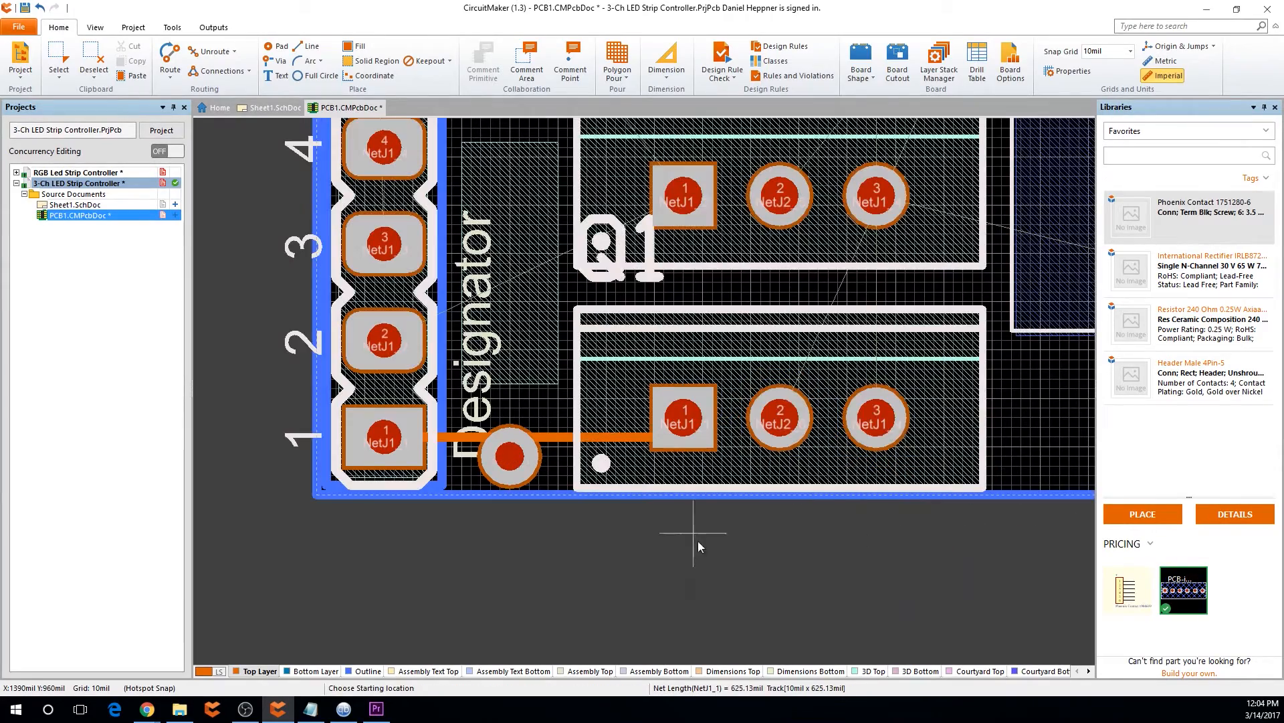
{"action": "right_click", "coordinate": [717, 571]}
Route a 10 mil top-layer track from J1 pad 2 to Q2 pad 1 and on to R2's lower pad
{"action": "right_click_drag", "start_coordinate": [693, 561], "coordinate": [662, 611]}
{"action": "right_click_drag", "start_coordinate": [342, 400], "coordinate": [336, 447]}
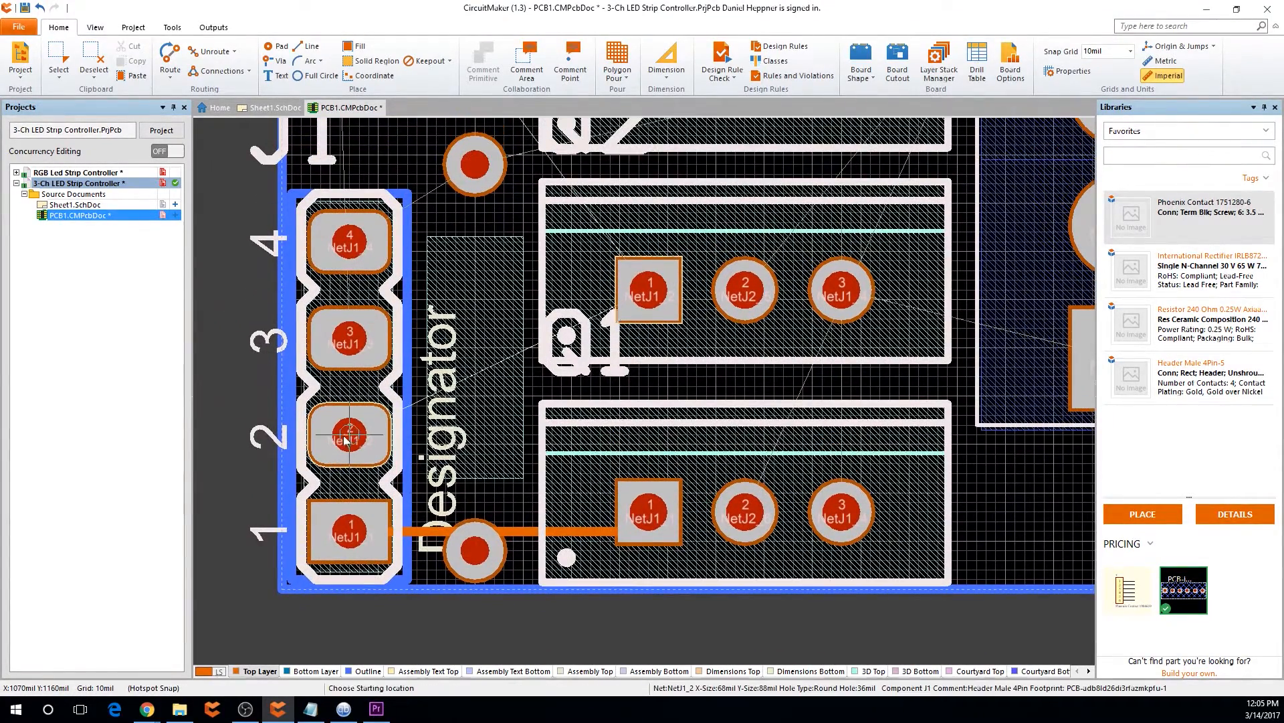
{"action": "left_click", "coordinate": [348, 438]}
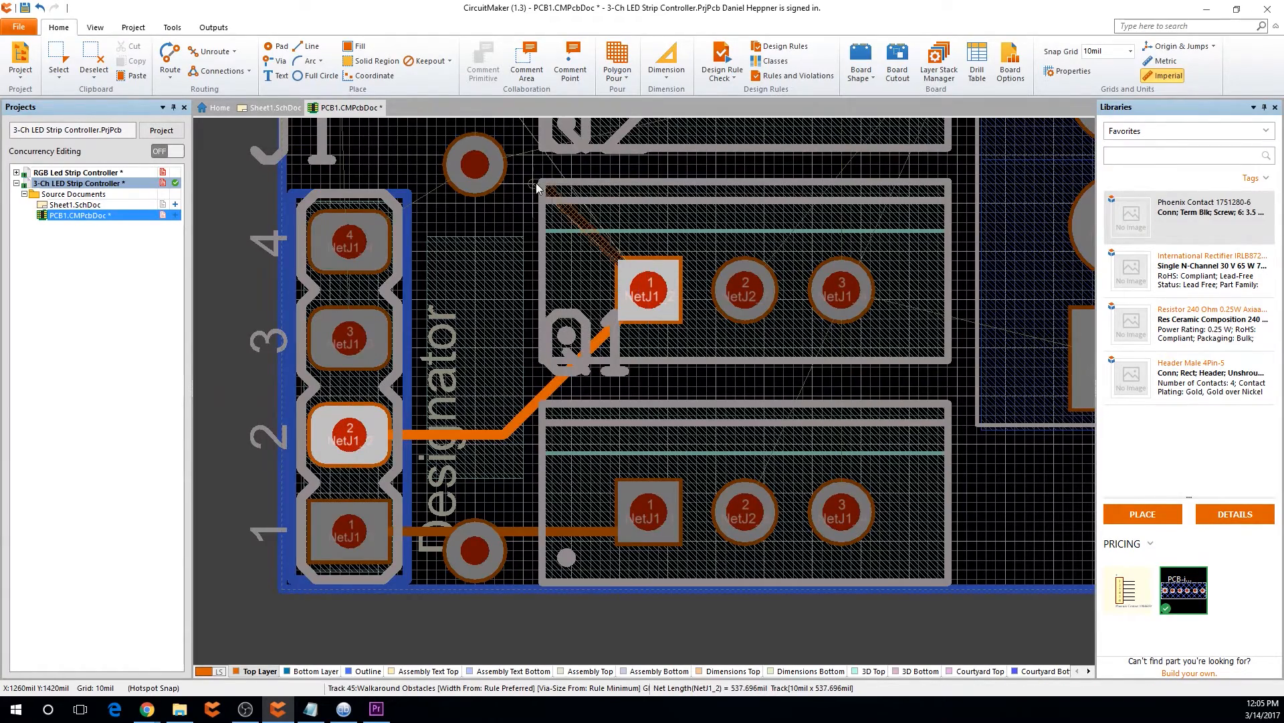
{"action": "right_click_drag", "start_coordinate": [538, 409], "coordinate": [539, 473]}
{"action": "mouse_move", "coordinate": [475, 636]}
{"action": "right_mouse_down"}
{"action": "mouse_move", "coordinate": [477, 459]}
{"action": "mouse_move", "coordinate": [465, 617]}
{"action": "right_mouse_up"}
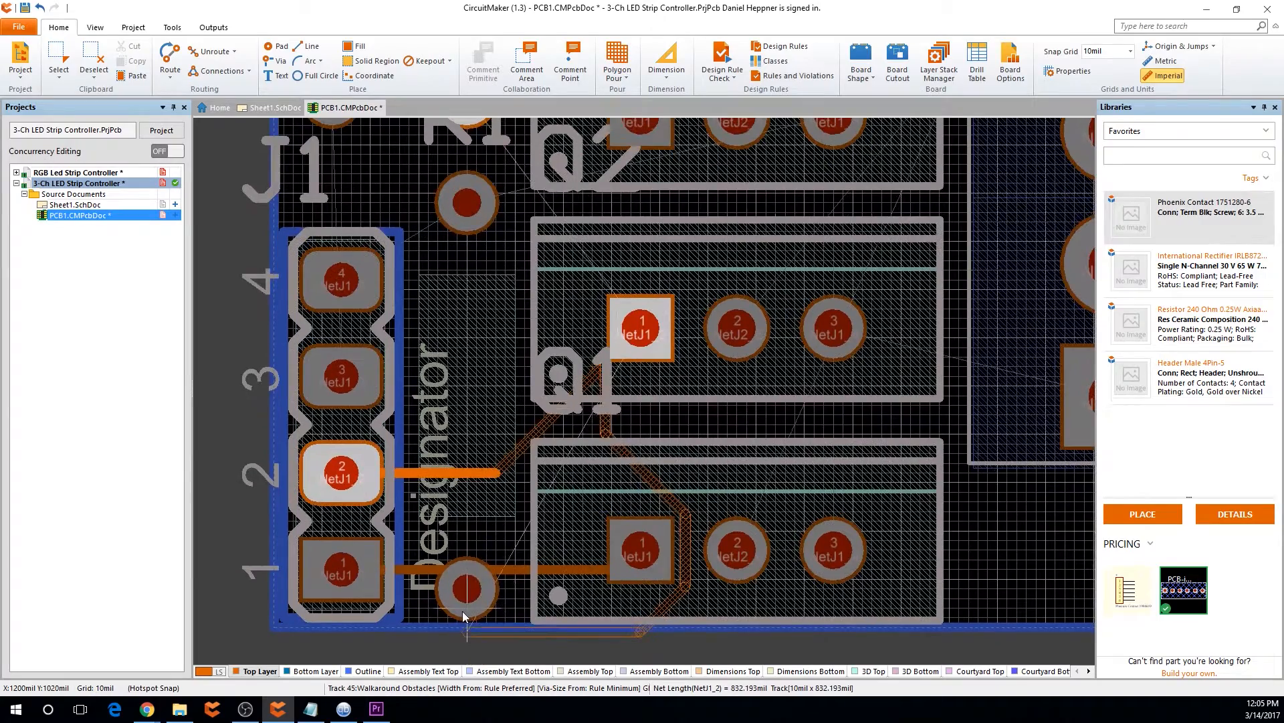
{"action": "right_click_drag", "start_coordinate": [519, 465], "coordinate": [509, 550]}
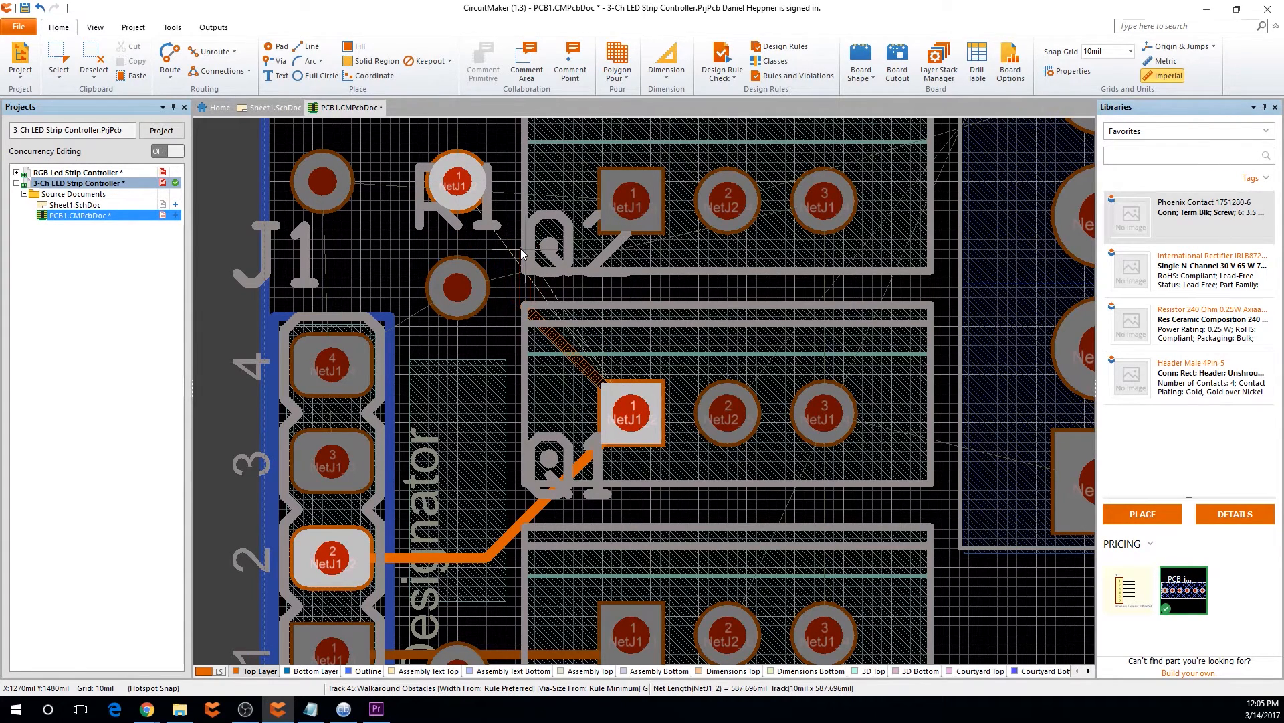
{"action": "left_click", "coordinate": [459, 190]}
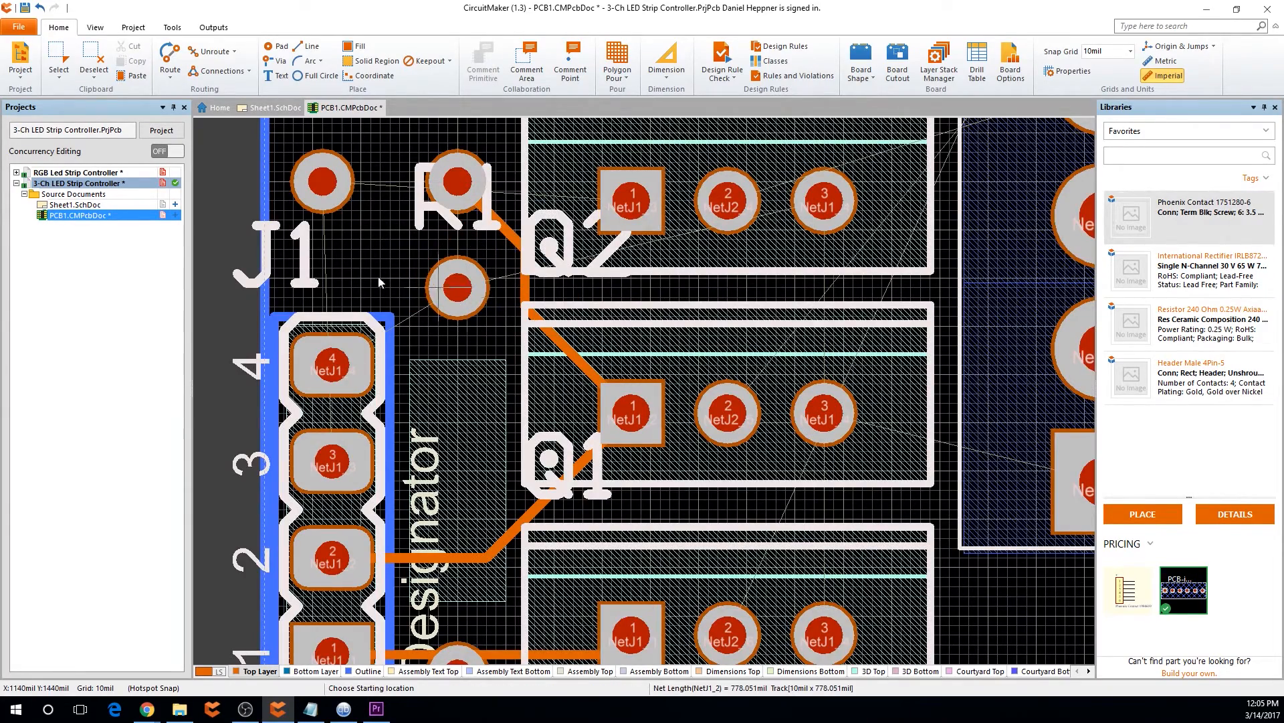
Route J1 pad 3 up and around R2's lower pad to Q3 pad 1, and connect R3's lower pad to that track
{"action": "right_click_drag", "start_coordinate": [278, 324], "coordinate": [324, 322]}
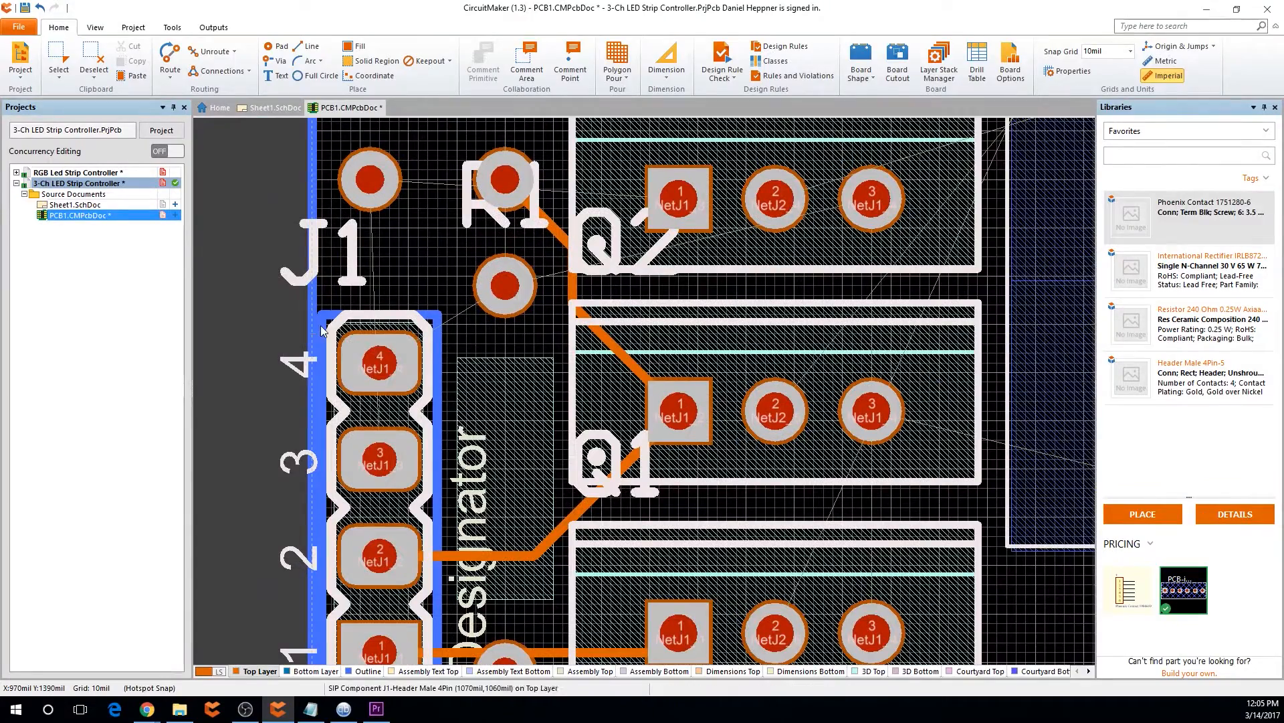
{"action": "right_click_drag", "start_coordinate": [245, 403], "coordinate": [238, 495]}
{"action": "key", "text": "ctrl+w"}
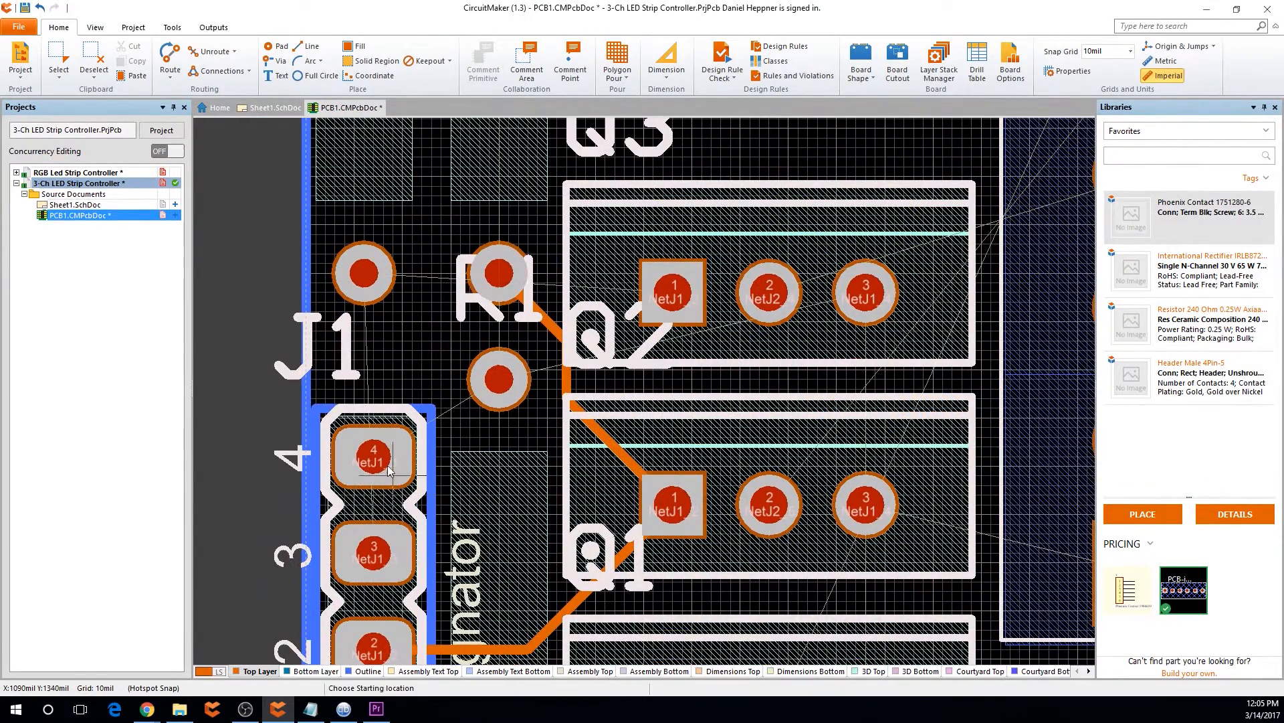
{"action": "left_click", "coordinate": [372, 553]}
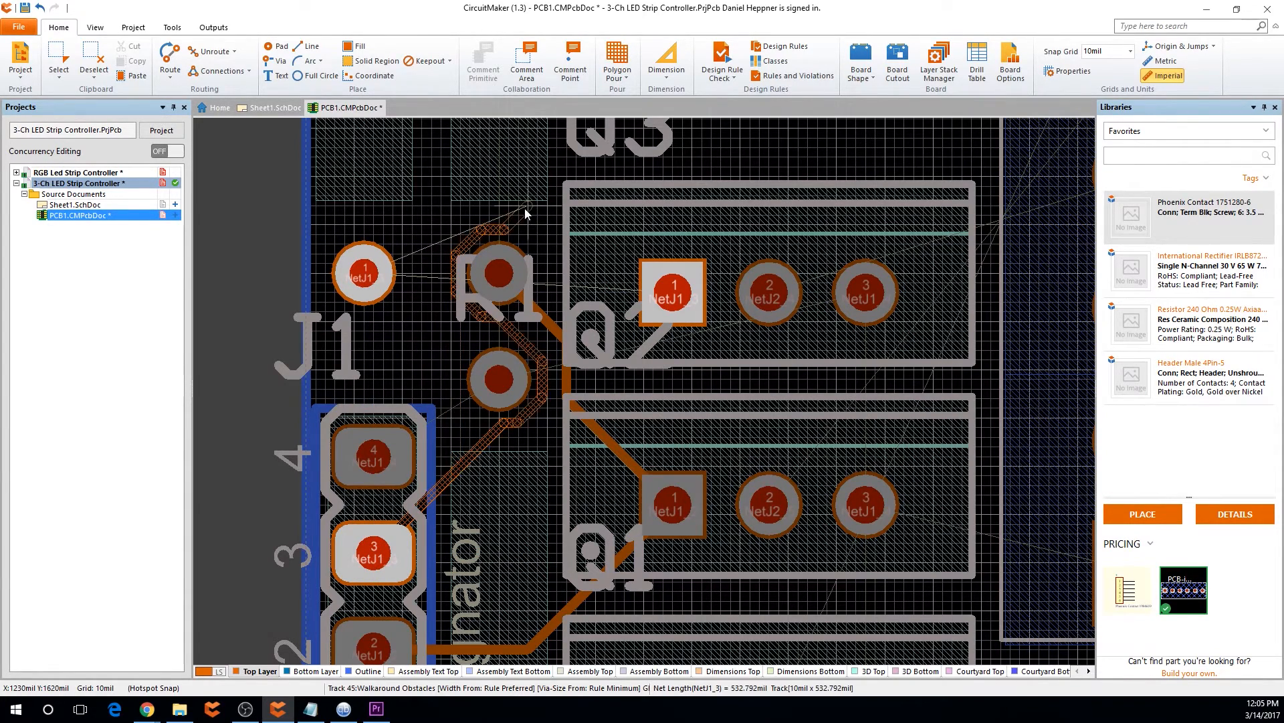
{"action": "left_click", "coordinate": [450, 246]}
{"action": "key", "text": "BackSpace"}
{"action": "mouse_move", "coordinate": [357, 401]}
{"action": "right_mouse_down"}
{"action": "mouse_move", "coordinate": [255, 539]}
{"action": "mouse_move", "coordinate": [304, 463]}
{"action": "right_mouse_up"}
{"action": "left_click", "coordinate": [468, 324]}
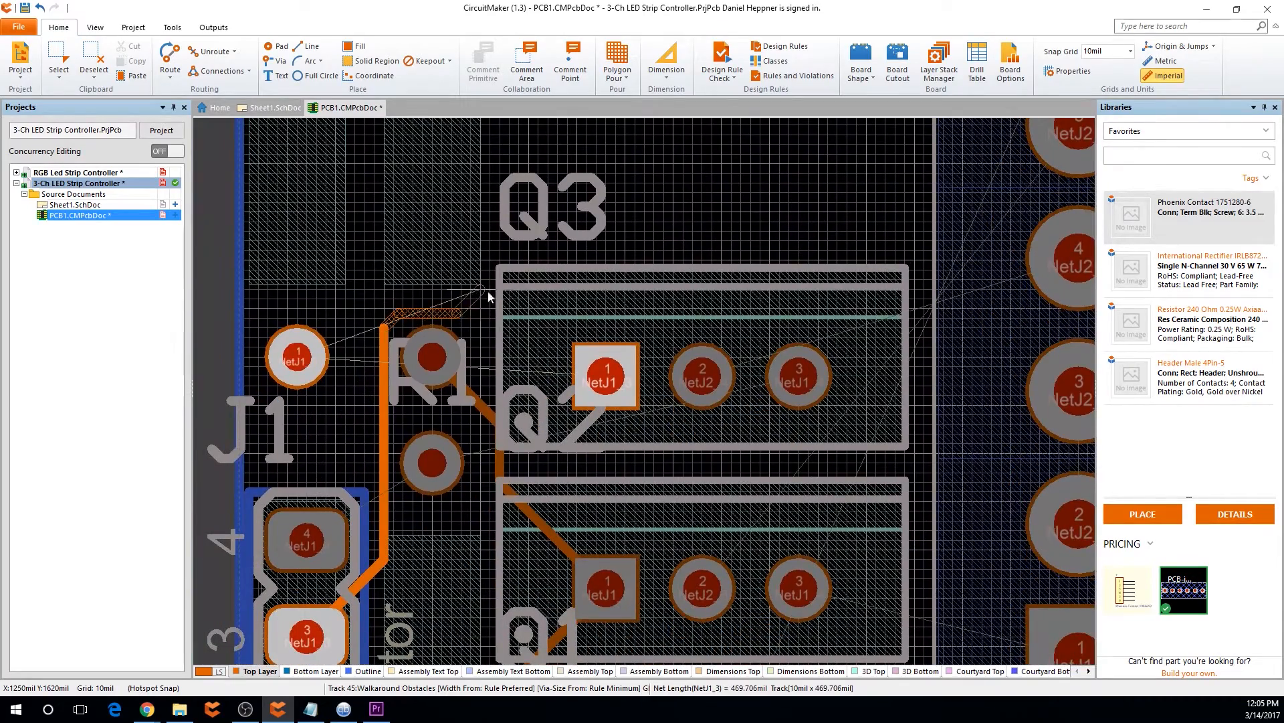
{"action": "left_click", "coordinate": [600, 378]}
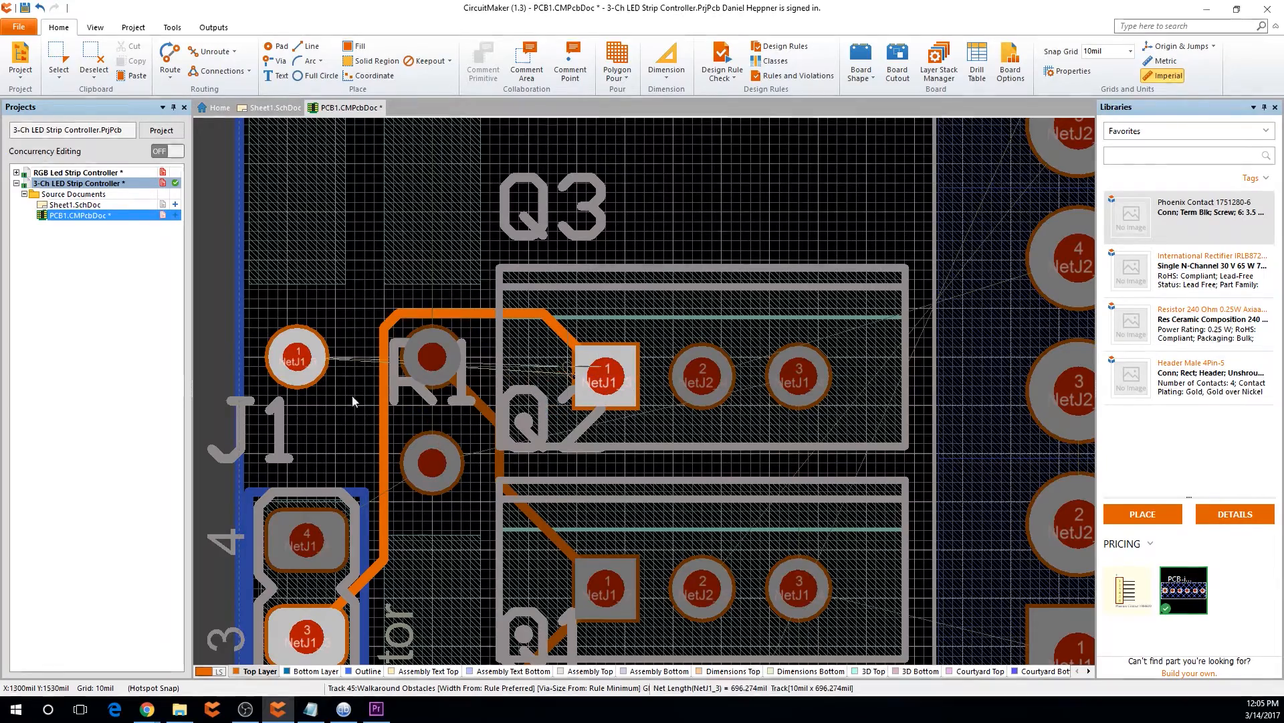
{"action": "right_click", "coordinate": [370, 341]}
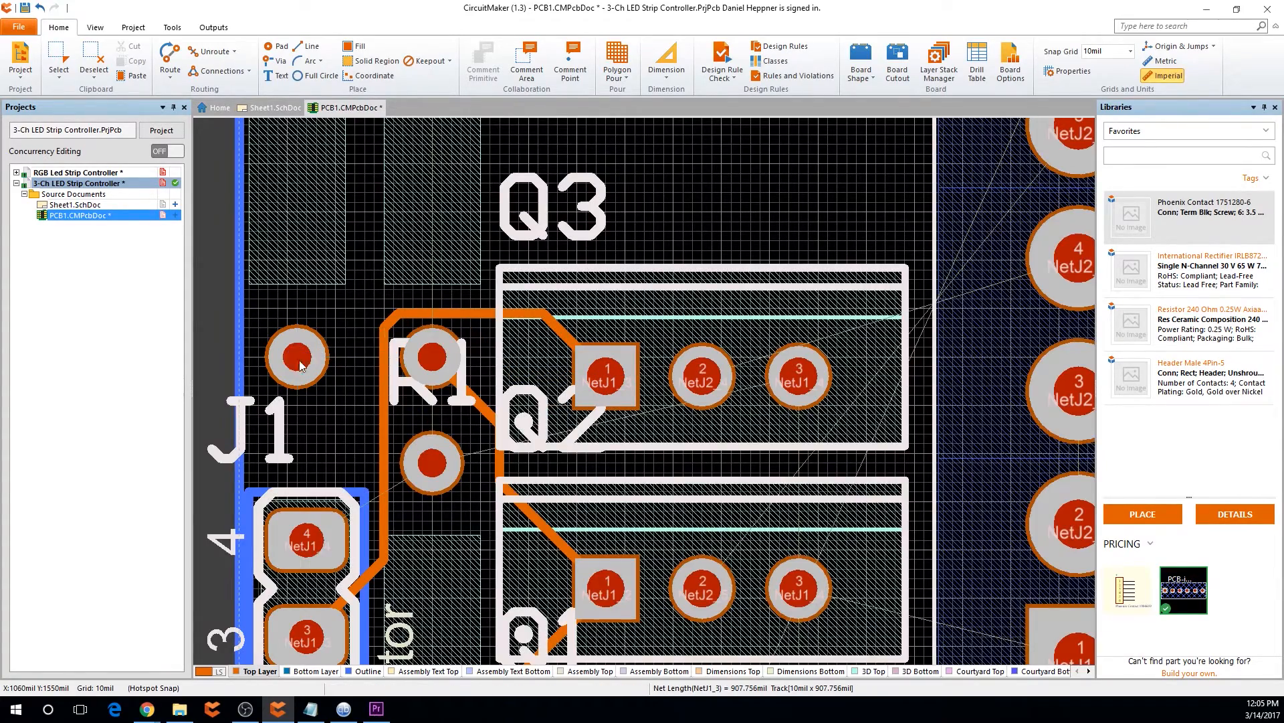
{"action": "left_click", "coordinate": [300, 365]}
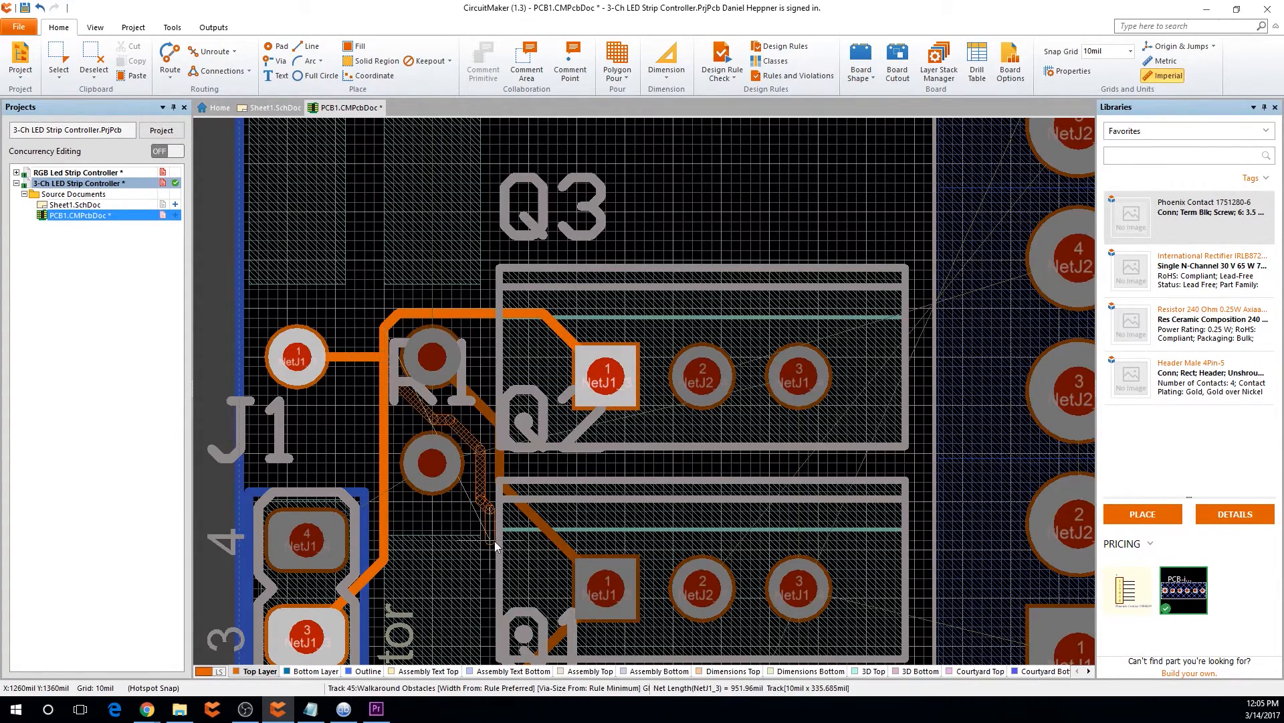
{"action": "right_click", "coordinate": [490, 549]}
{"action": "right_click_drag", "start_coordinate": [337, 278], "coordinate": [215, 138]}
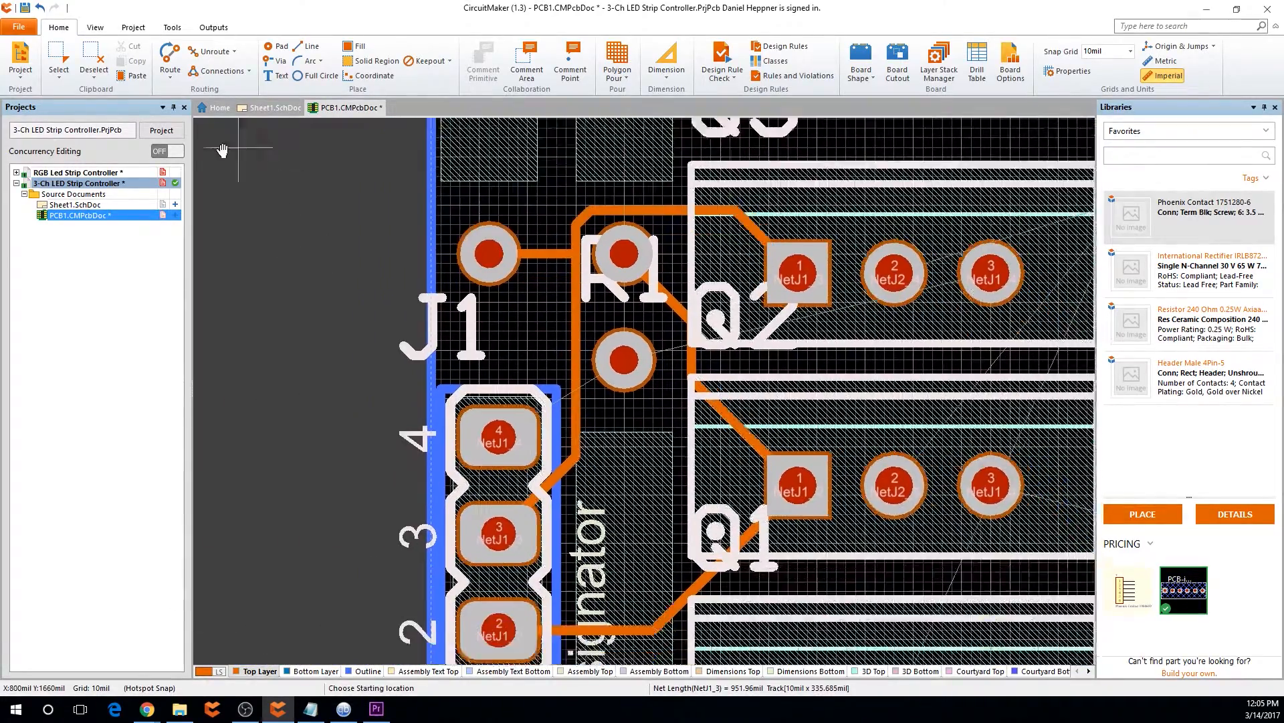
{"action": "right_click_drag", "start_coordinate": [312, 303], "coordinate": [248, 259]}
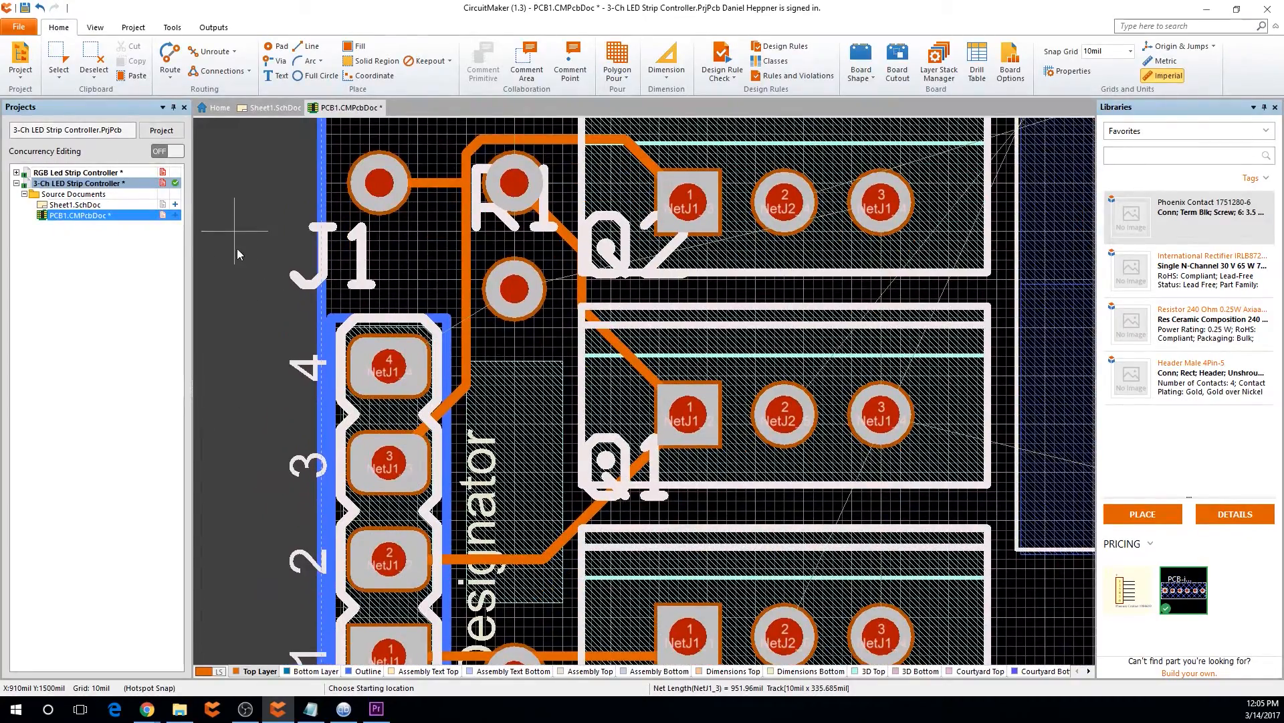
{"action": "right_click_drag", "start_coordinate": [312, 328], "coordinate": [302, 443]}
{"action": "right_click_drag", "start_coordinate": [324, 227], "coordinate": [260, 465]}
{"action": "right_click_drag", "start_coordinate": [310, 569], "coordinate": [311, 406]}
{"action": "right_click_drag", "start_coordinate": [487, 223], "coordinate": [718, 139]}
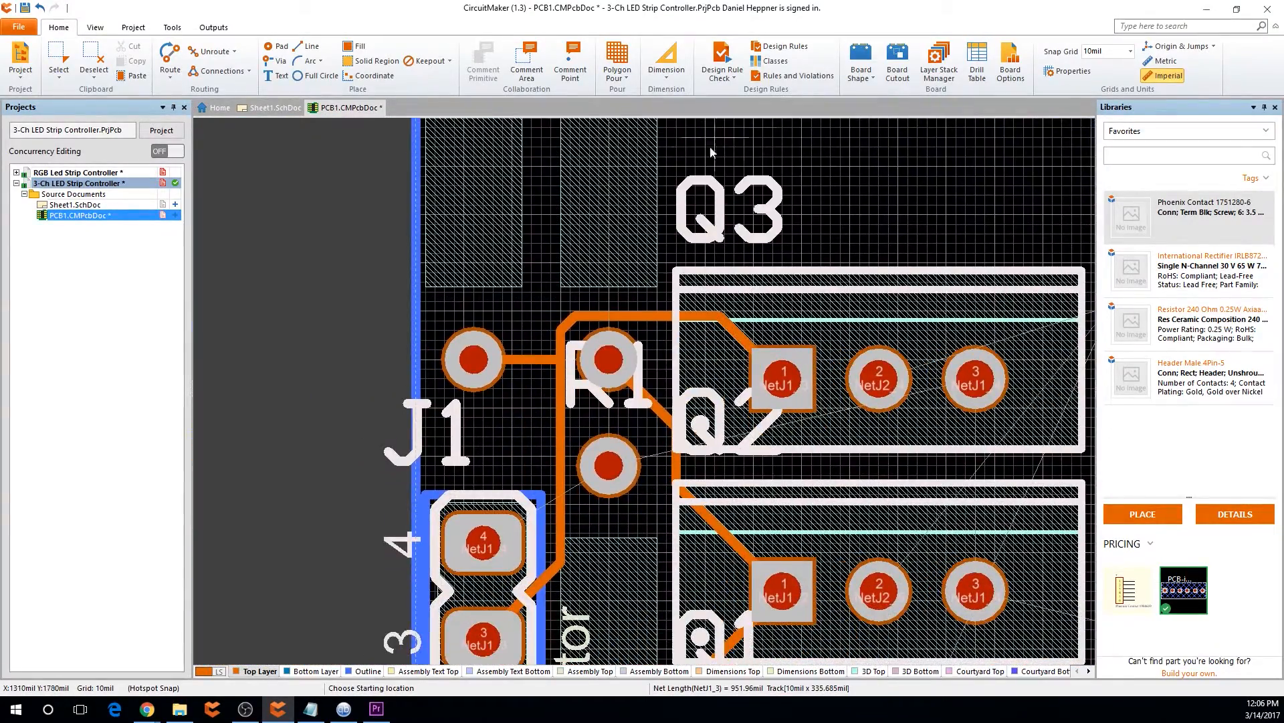
{"action": "right_click_drag", "start_coordinate": [599, 492], "coordinate": [506, 477]}
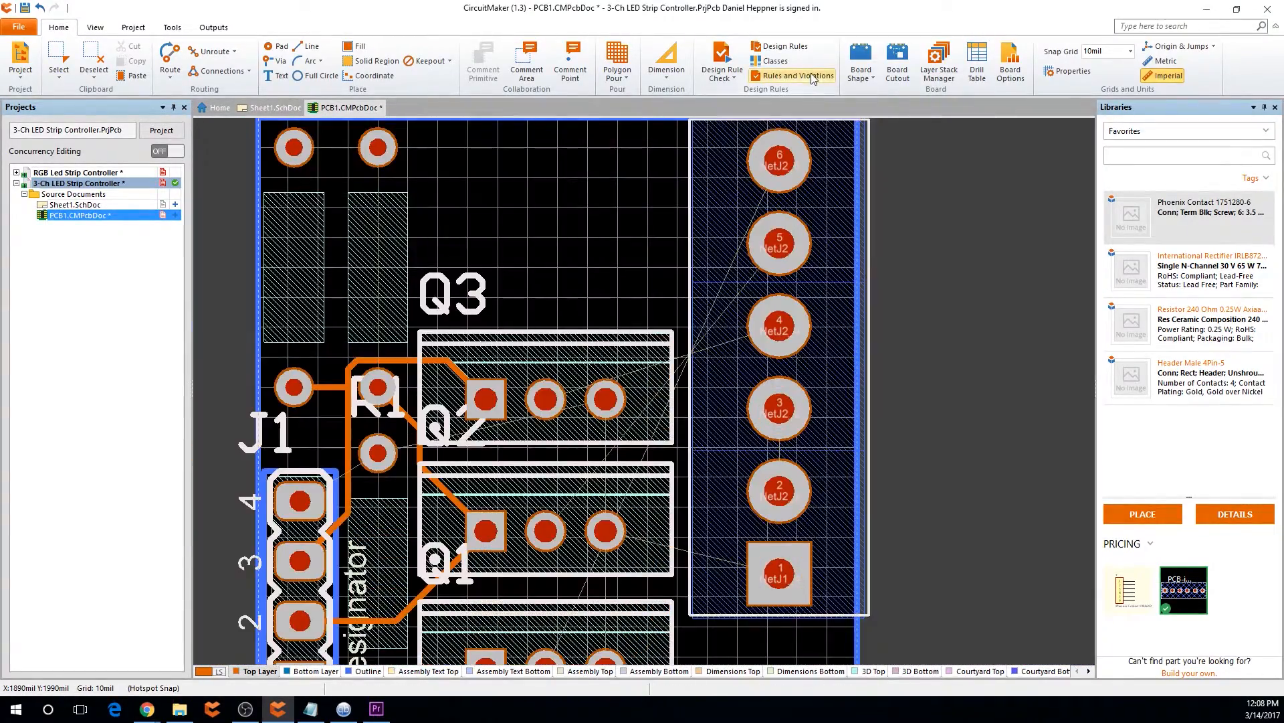
Add a net class called Ground in the Object Class Explorer and make NetJ1_4 its member
{"action": "left_click", "coordinate": [776, 62]}
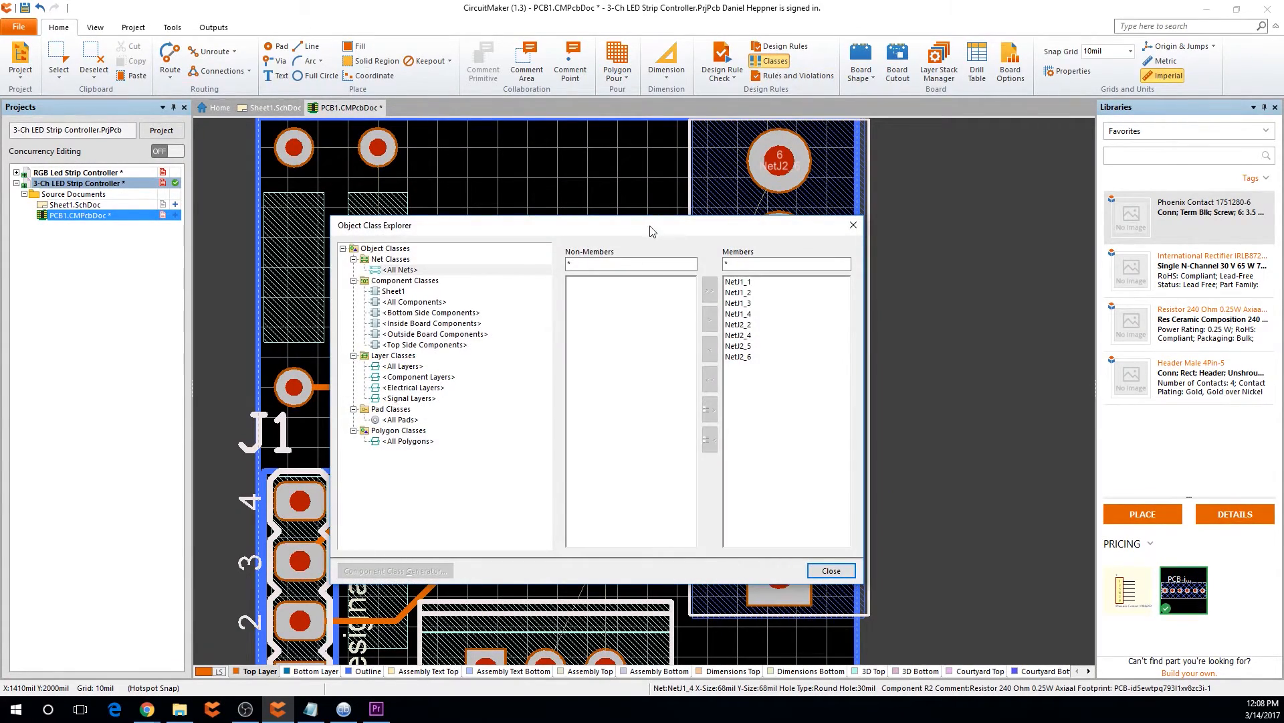
{"action": "left_click_drag", "start_coordinate": [650, 231], "coordinate": [620, 177]}
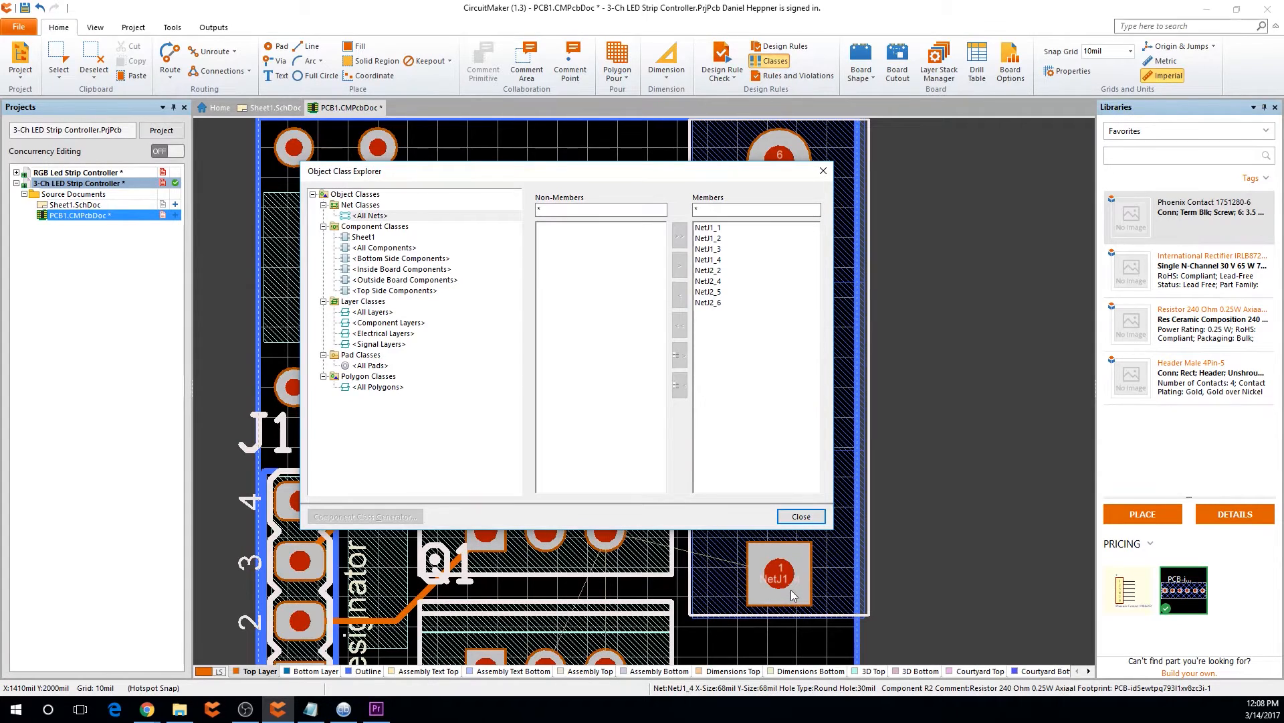
{"action": "left_click", "coordinate": [716, 260]}
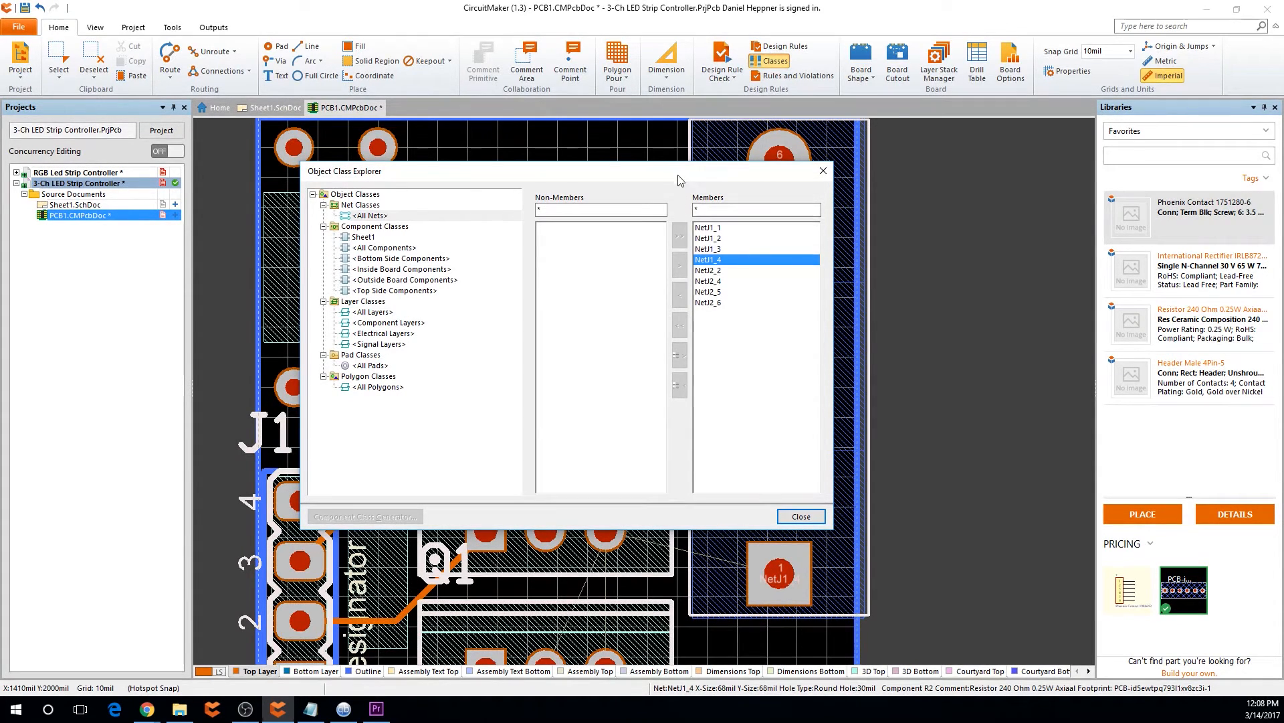
{"action": "left_click_drag", "start_coordinate": [678, 179], "coordinate": [651, 140]}
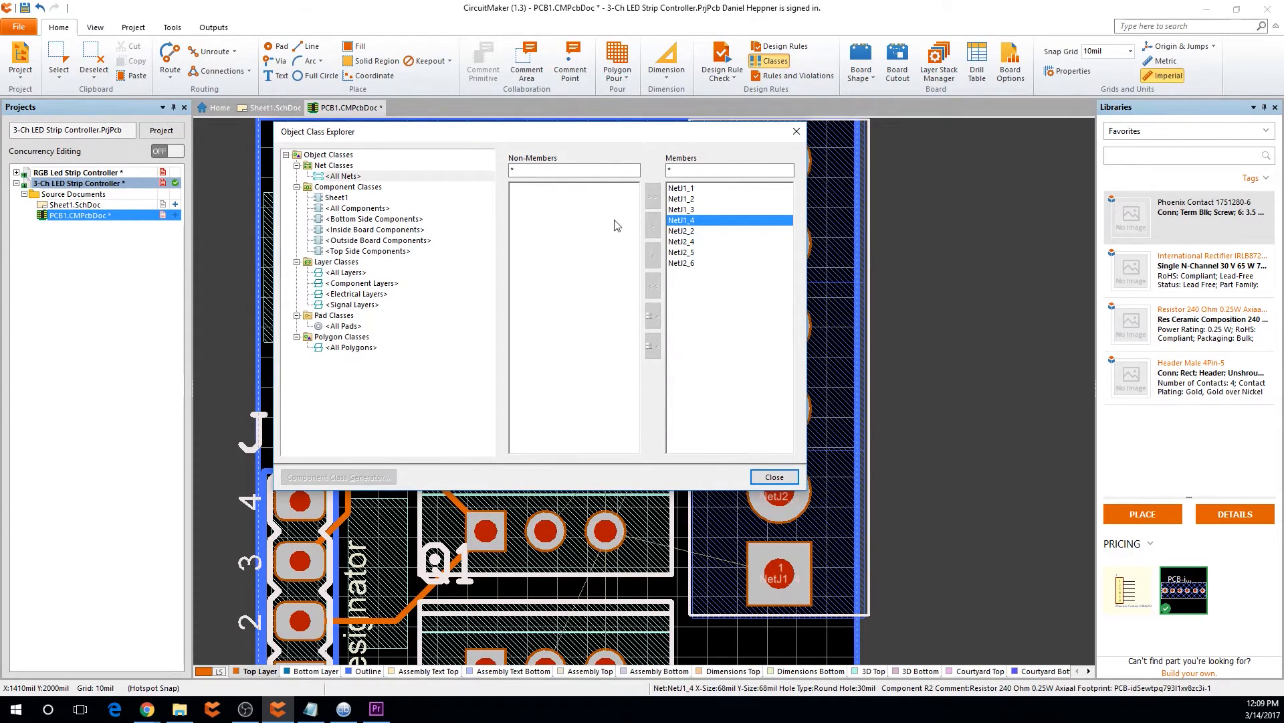
{"action": "right_click", "coordinate": [411, 176]}
{"action": "left_click", "coordinate": [441, 185]}
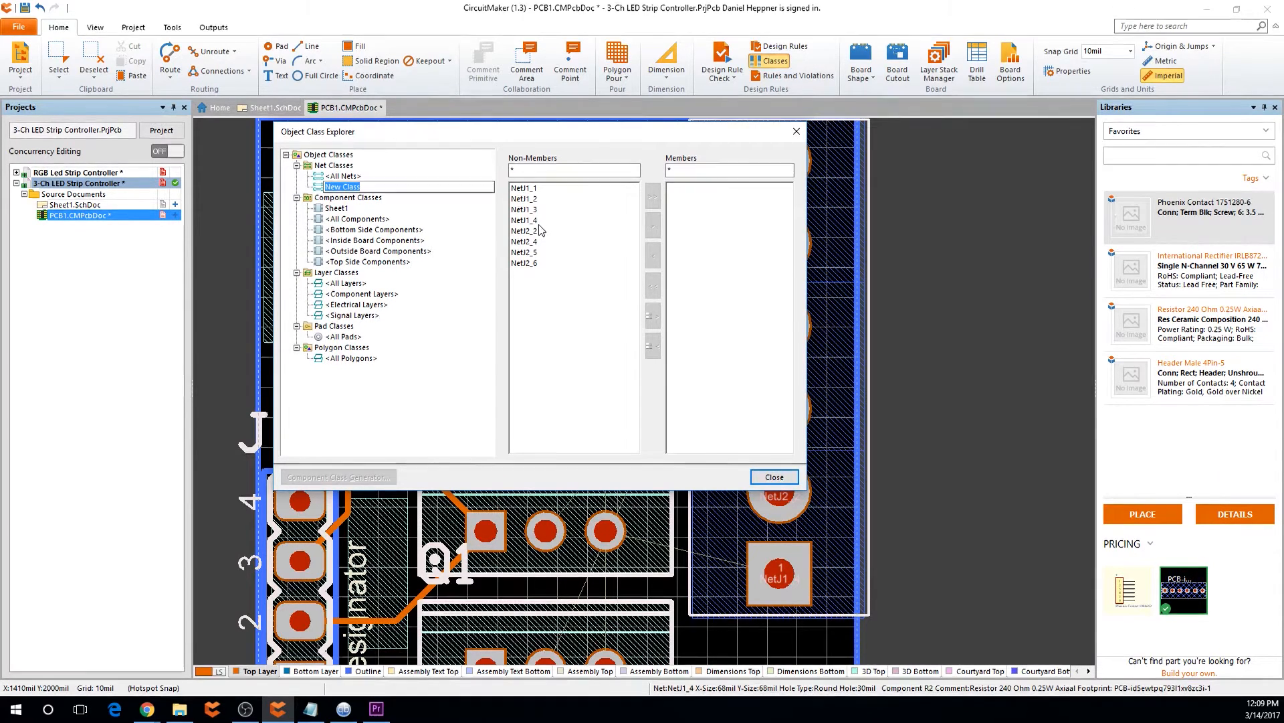
{"action": "type", "text": "ound"}
{"action": "key", "text": "Return"}
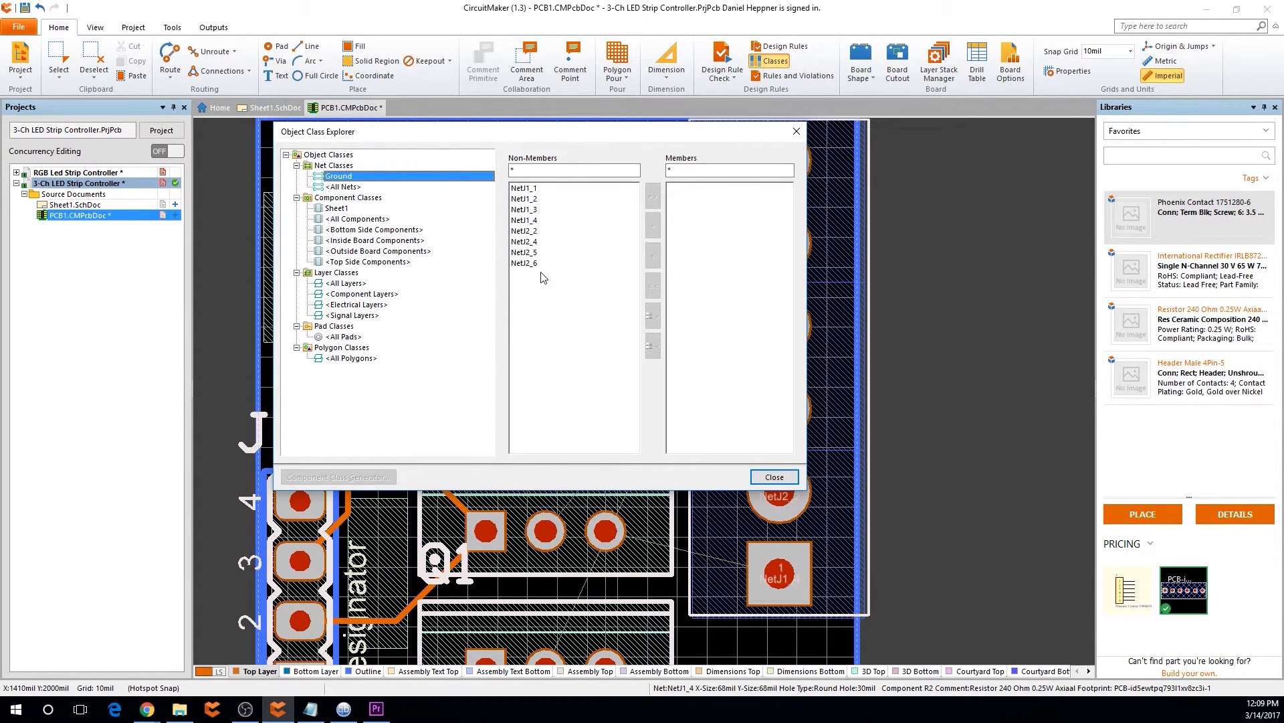
{"action": "left_click", "coordinate": [535, 222]}
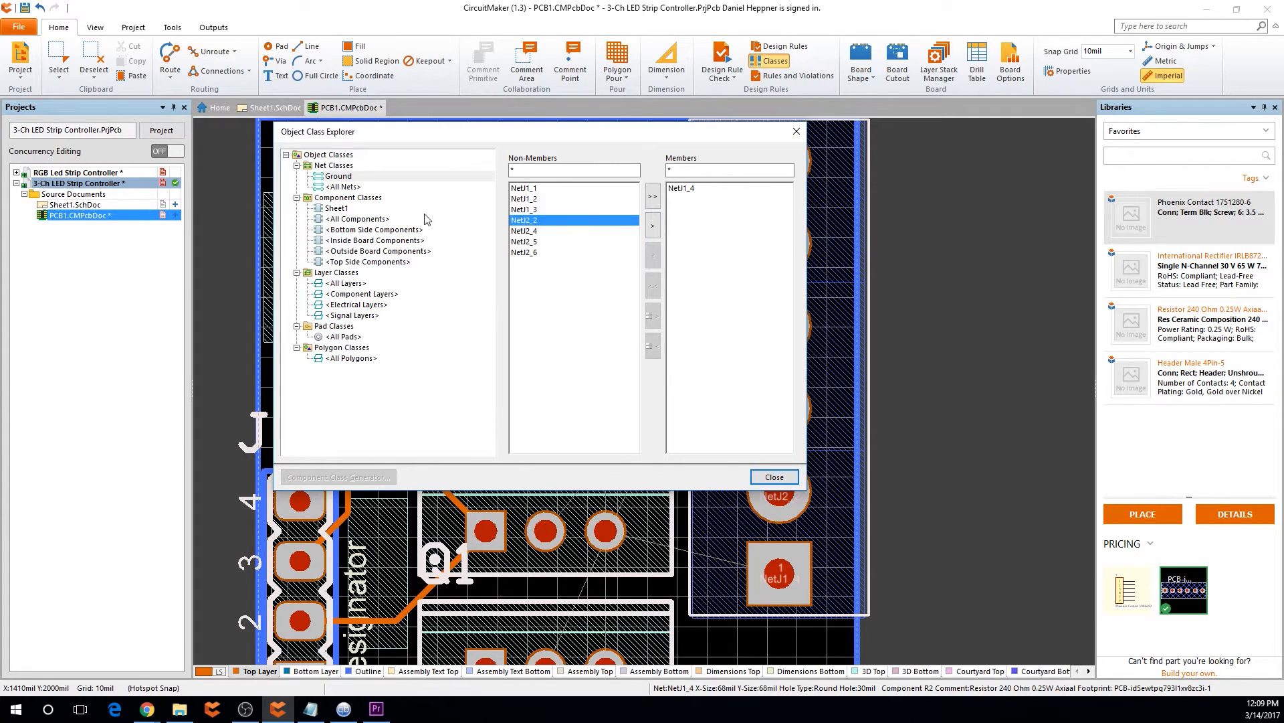
Rename the Ground net class to Power Nets and select its member NetJ1_4
{"action": "left_click", "coordinate": [344, 178]}
{"action": "right_click", "coordinate": [344, 180]}
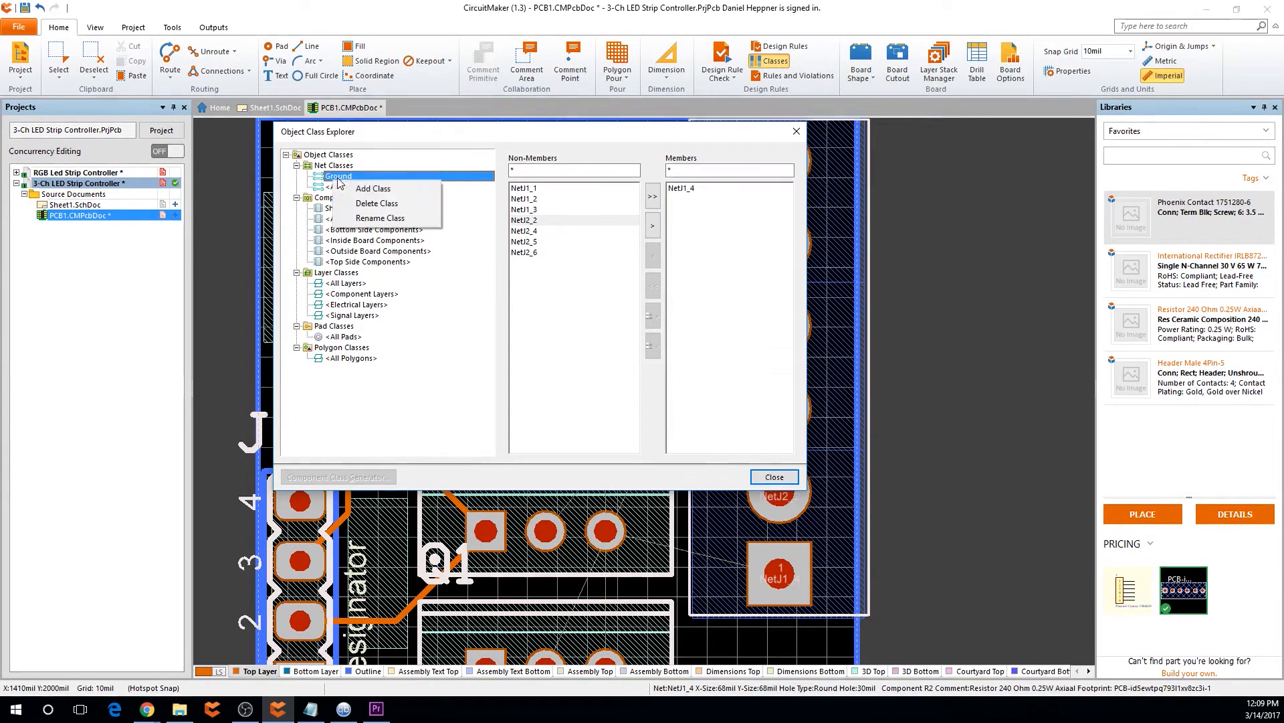
{"action": "left_click", "coordinate": [379, 218]}
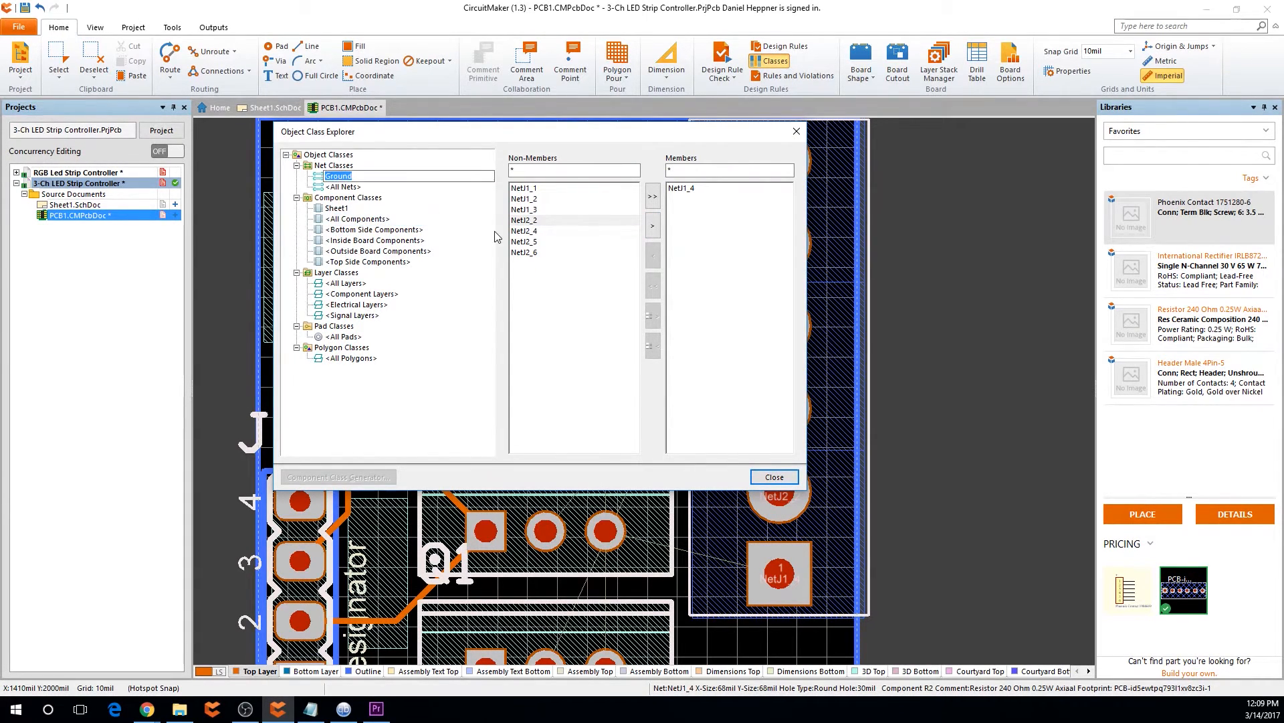
{"action": "type", "text": "Power Nets"}
{"action": "key", "text": "Return"}
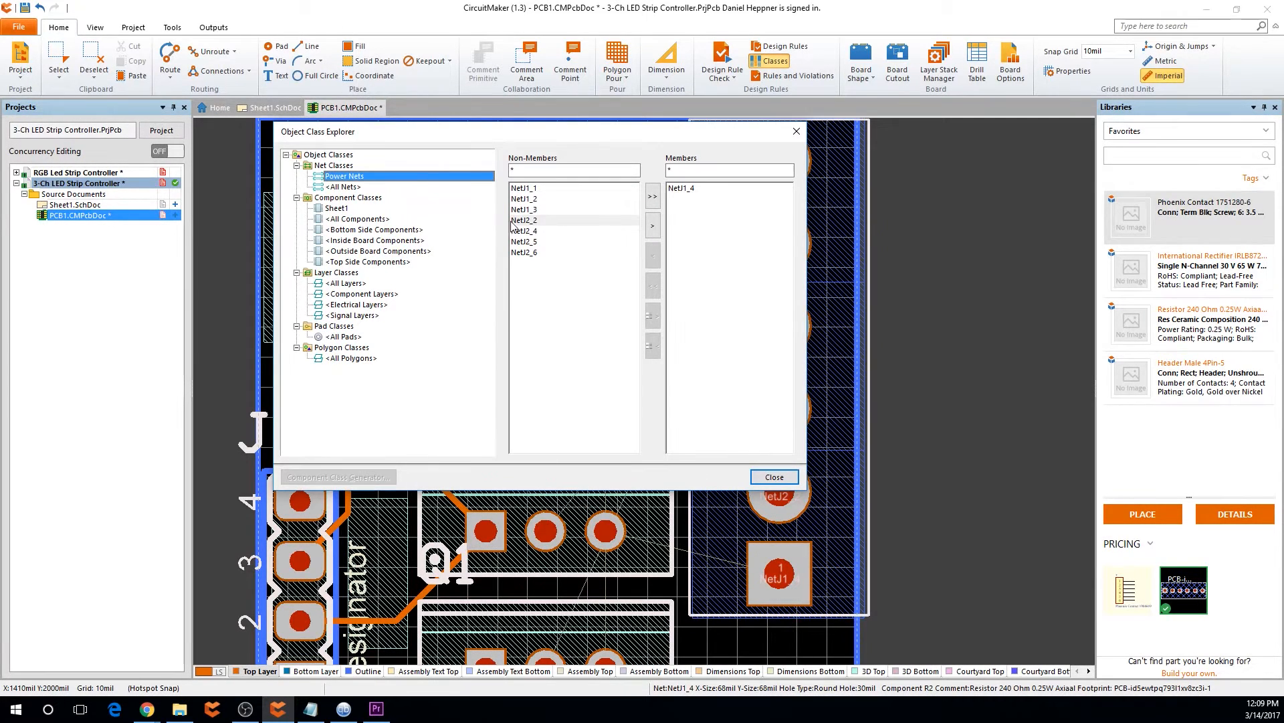
{"action": "left_click", "coordinate": [708, 190]}
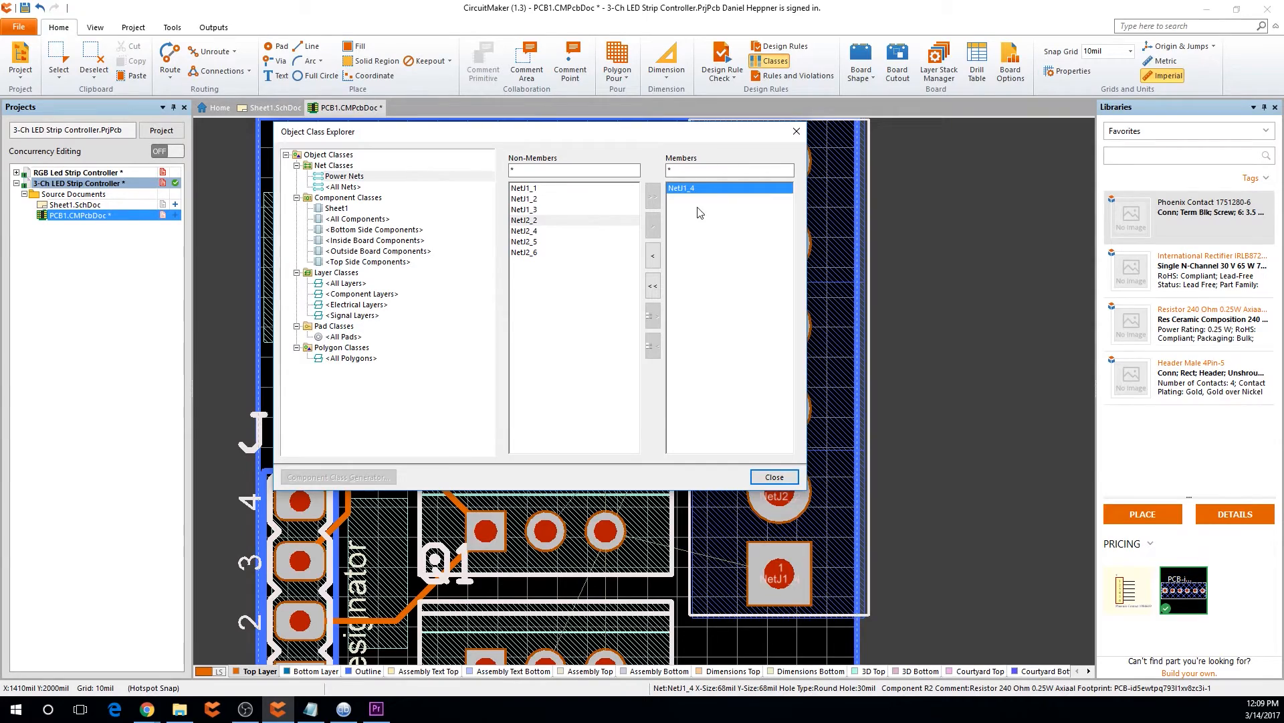
Add NetJ2_2, NetJ2_4, NetJ2_5 and NetJ2_6 to the Power Nets class and close the class explorer
{"action": "left_click_drag", "start_coordinate": [589, 137], "coordinate": [402, 150]}
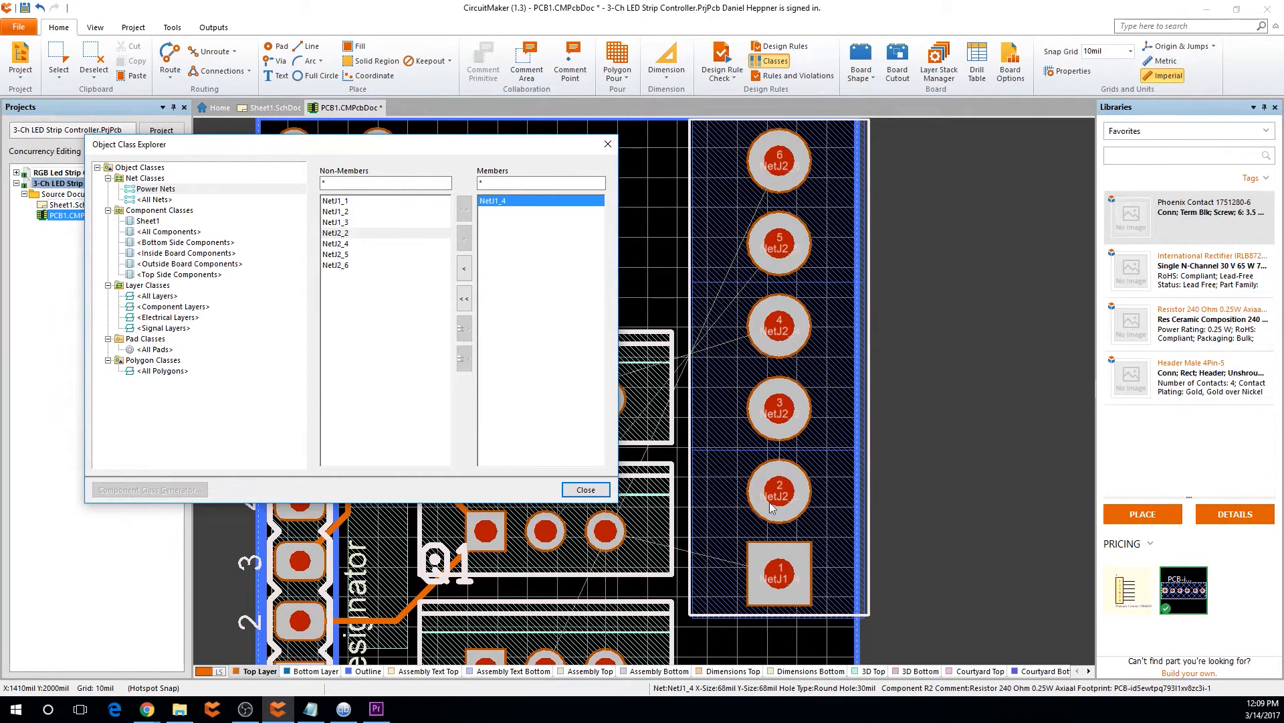
{"action": "left_click", "coordinate": [341, 233]}
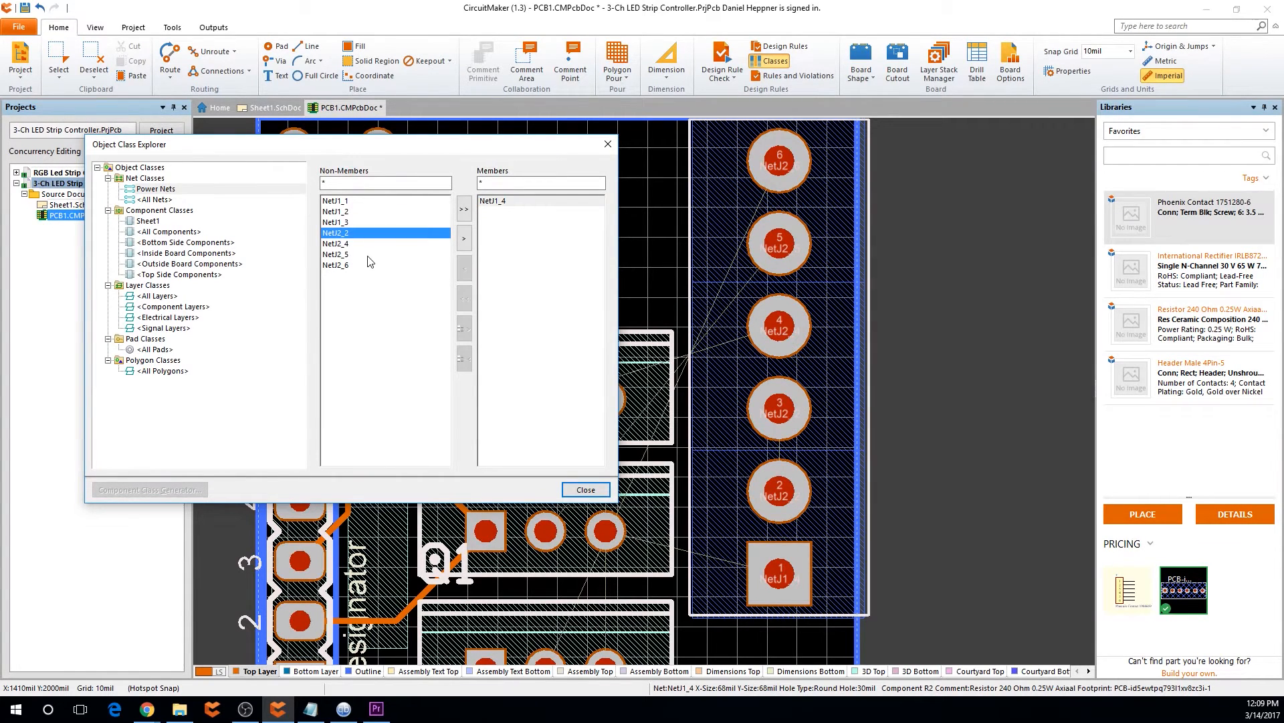
{"action": "left_click", "coordinate": [382, 265], "text": "shift"}
{"action": "left_click", "coordinate": [466, 237]}
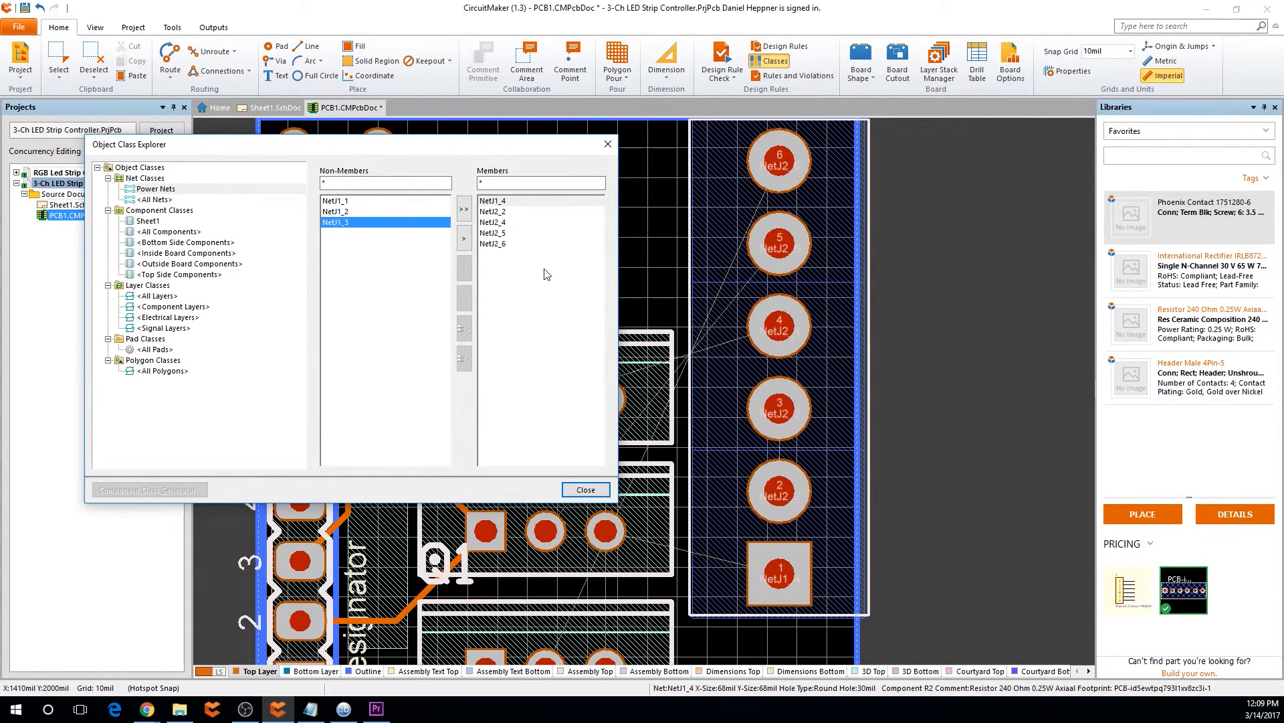
{"action": "left_click", "coordinate": [587, 486]}
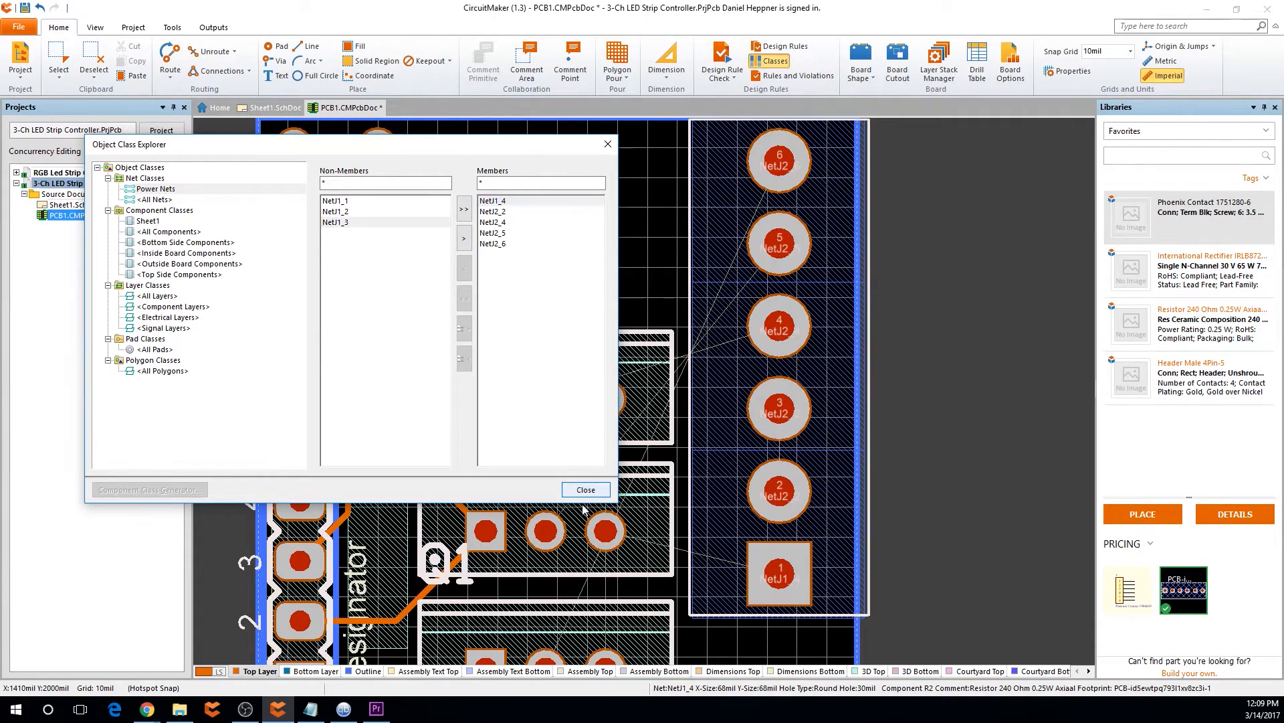
{"action": "left_click", "coordinate": [587, 491]}
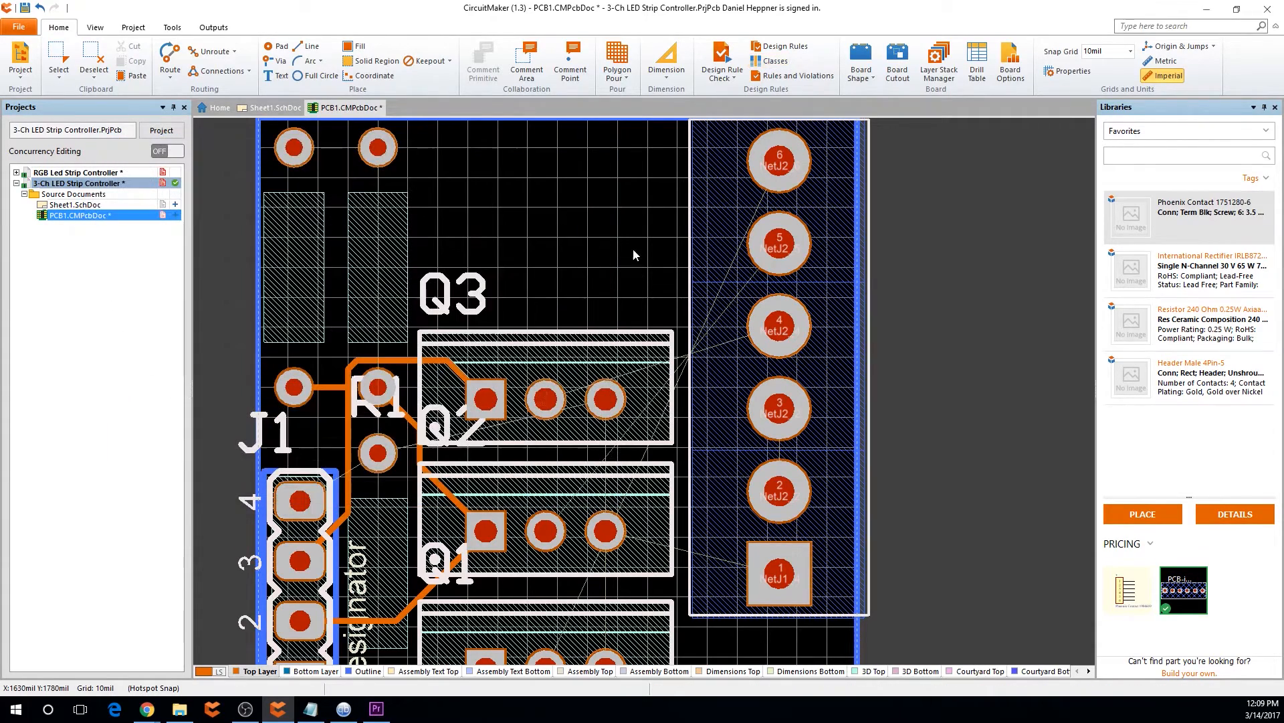
Create a new routing Width rule in the PCB design rules and open it for editing
{"action": "left_click", "coordinate": [803, 48]}
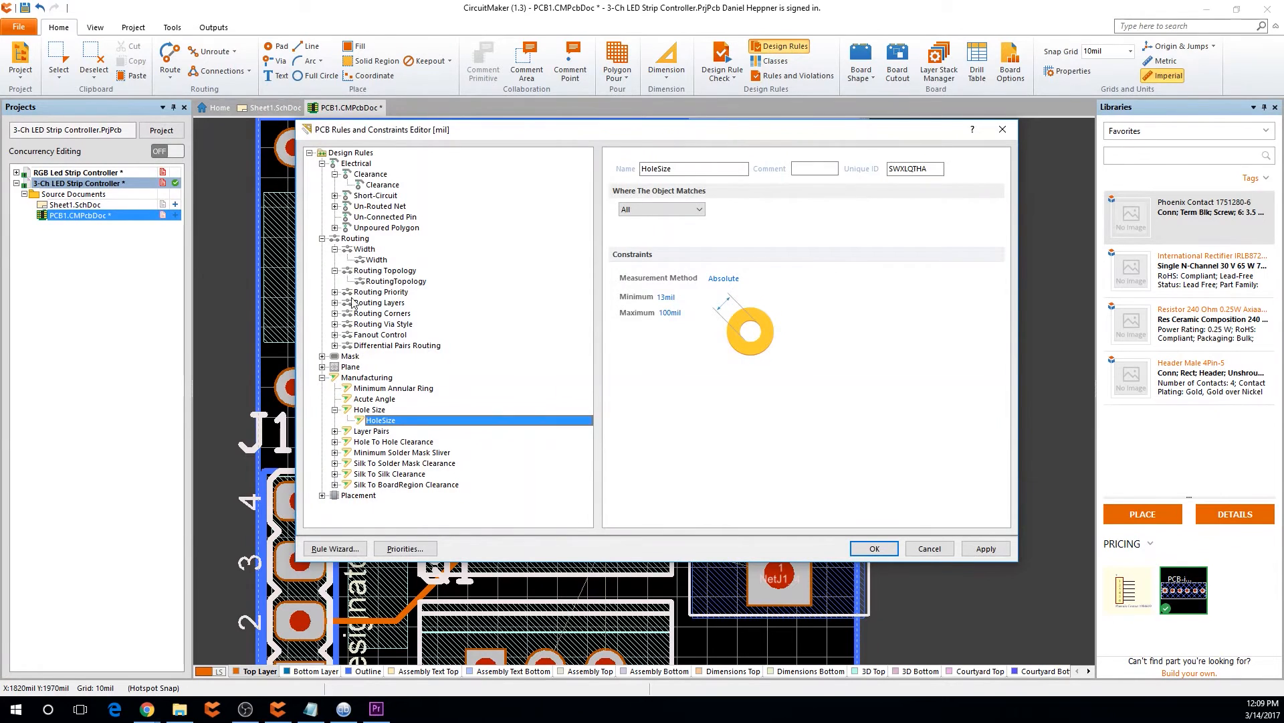
{"action": "left_click", "coordinate": [364, 250]}
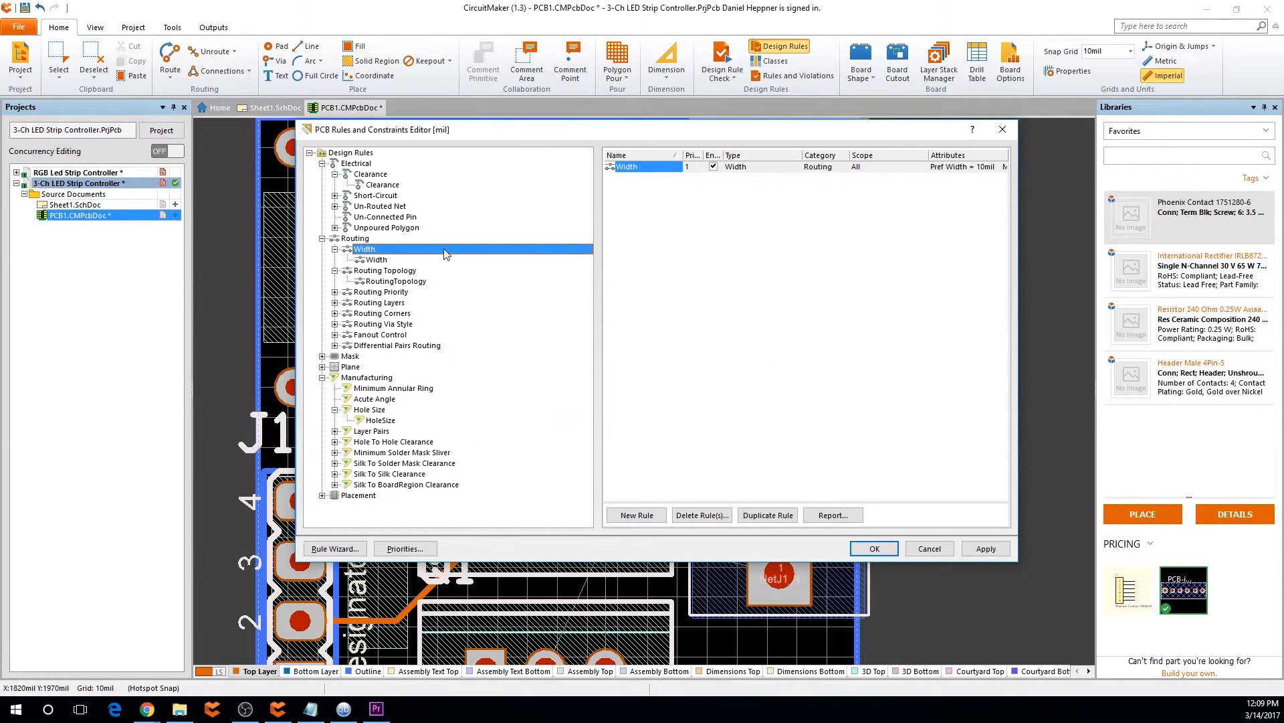
{"action": "left_click", "coordinate": [415, 261]}
{"action": "right_click", "coordinate": [395, 249]}
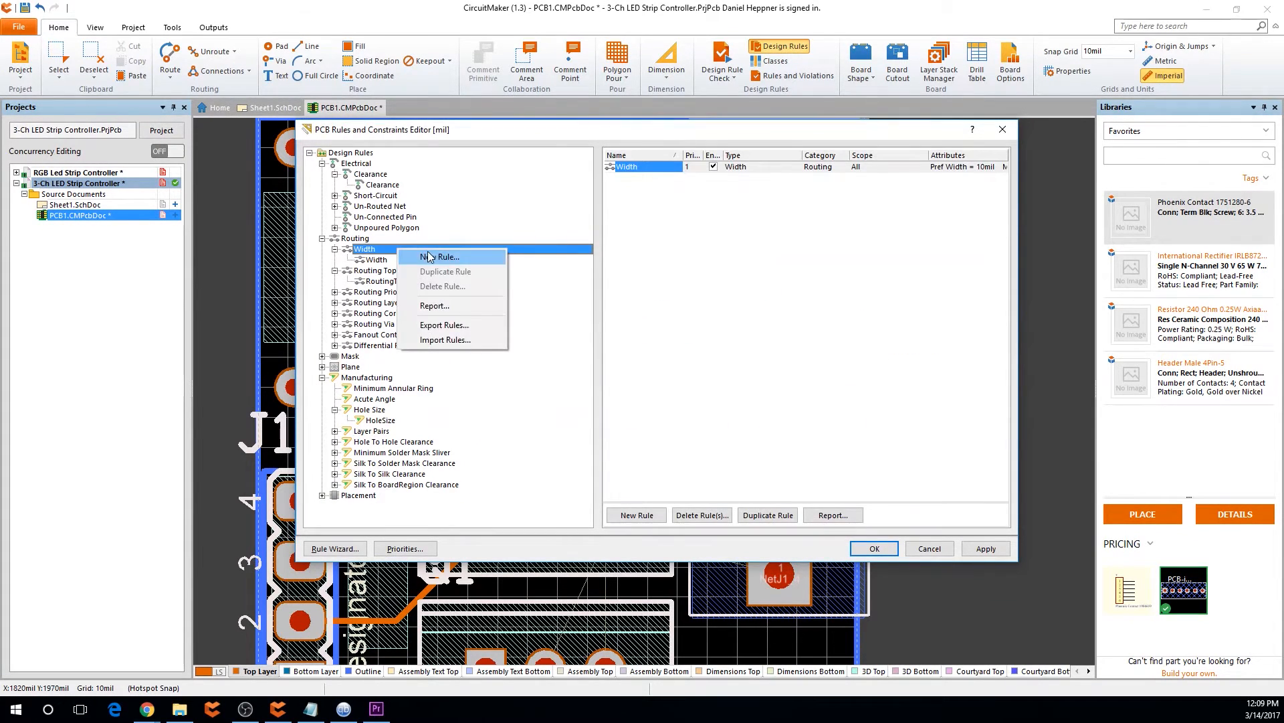
{"action": "left_click", "coordinate": [428, 256]}
{"action": "left_click", "coordinate": [466, 260]}
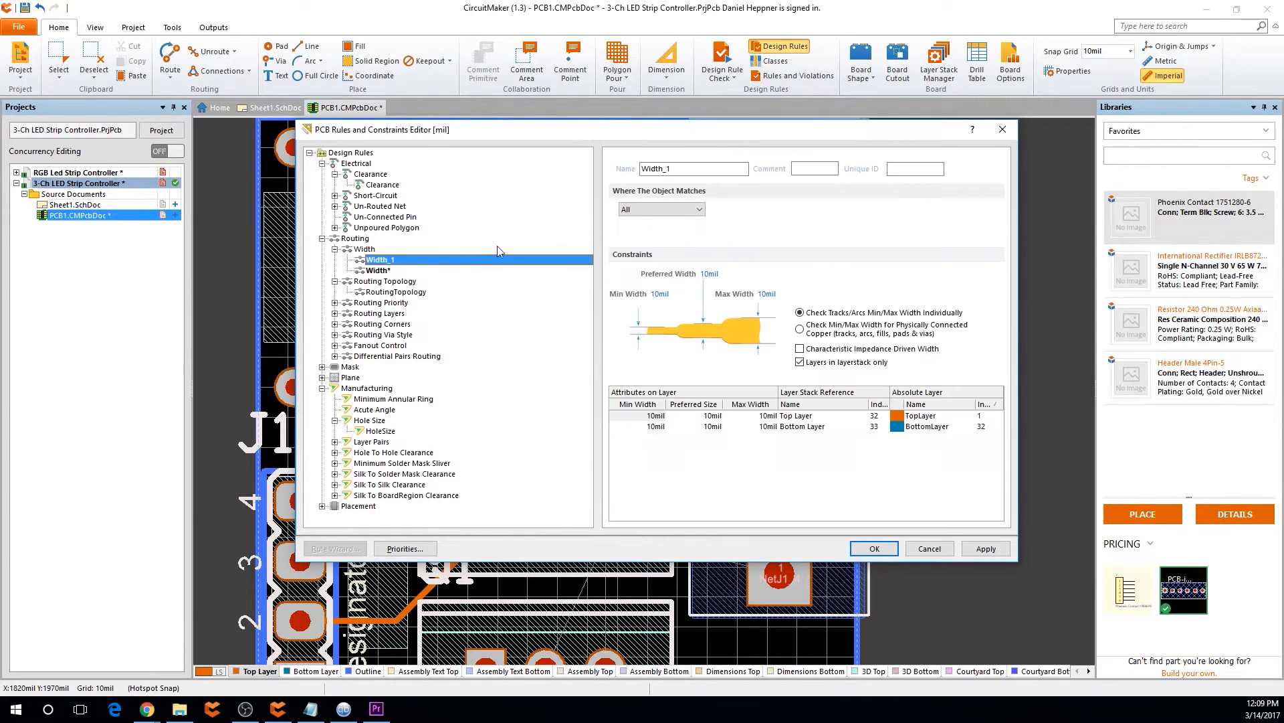
Scope the new width rule to net class Power Nets, set preferred and maximum width to 50 mil, and apply it
{"action": "left_click", "coordinate": [697, 209]}
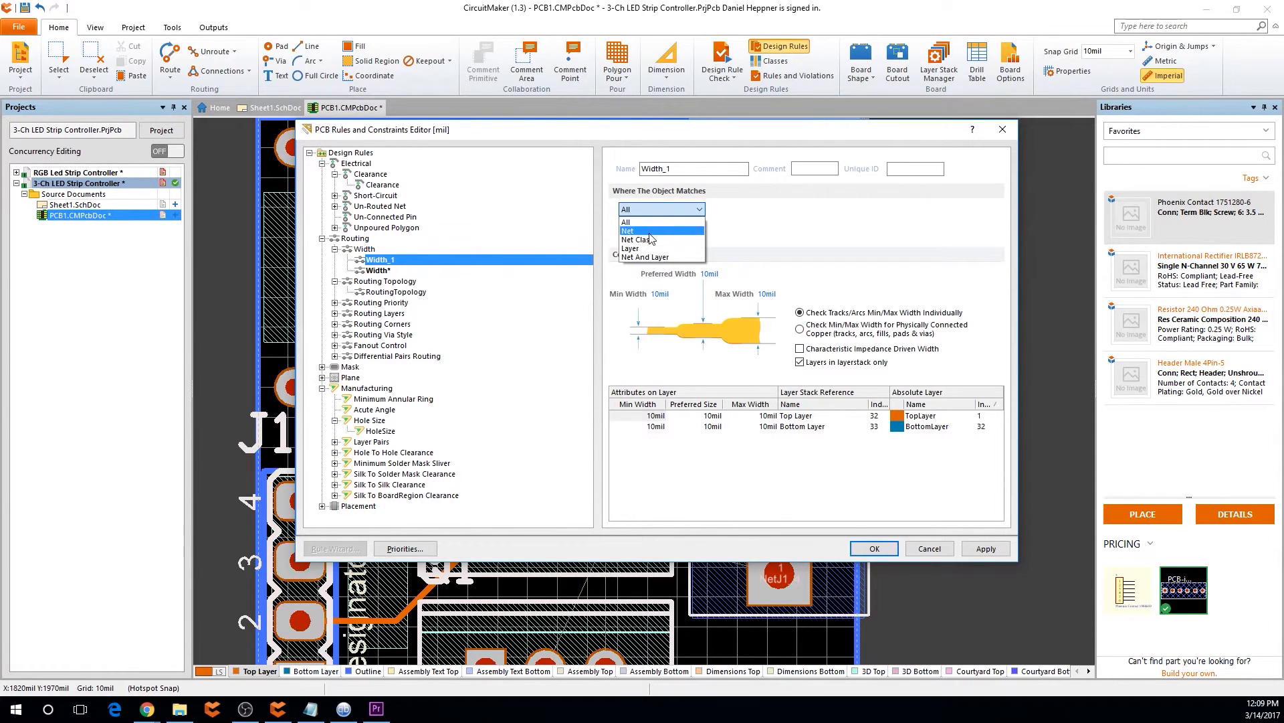
{"action": "left_click", "coordinate": [646, 240]}
{"action": "left_click", "coordinate": [769, 209]}
{"action": "left_click", "coordinate": [756, 219]}
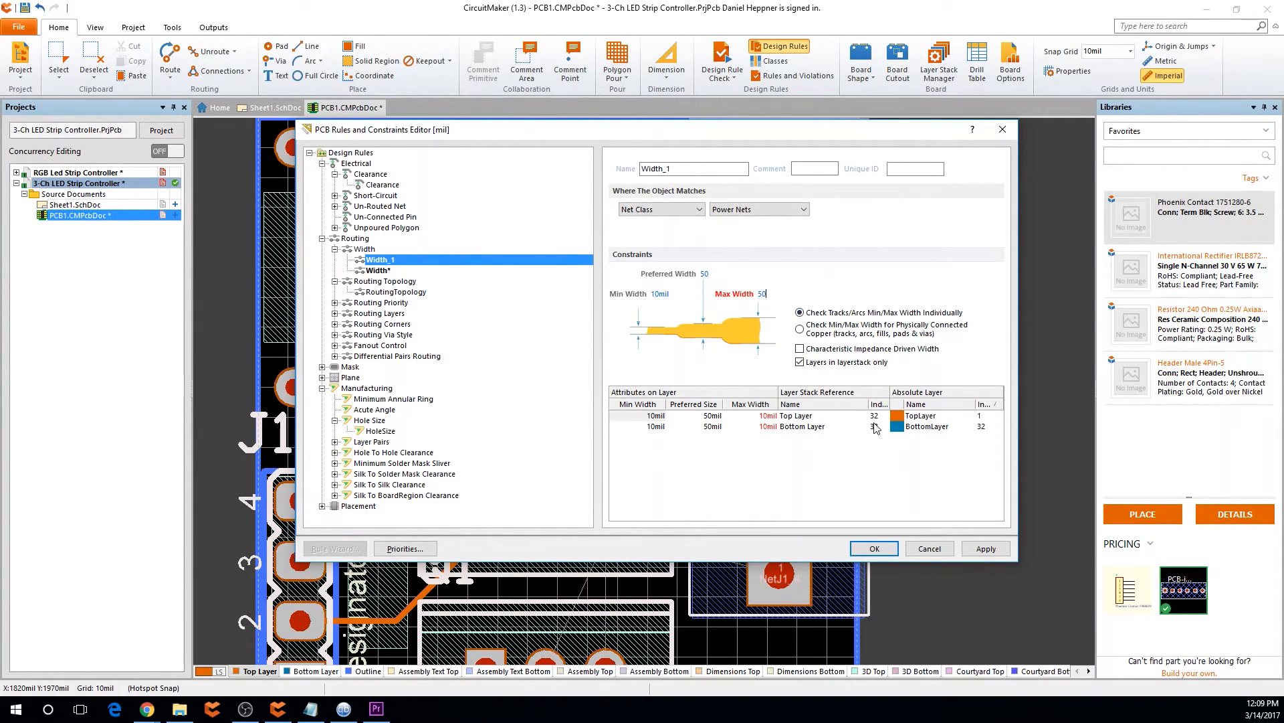
{"action": "key", "text": "Tab"}
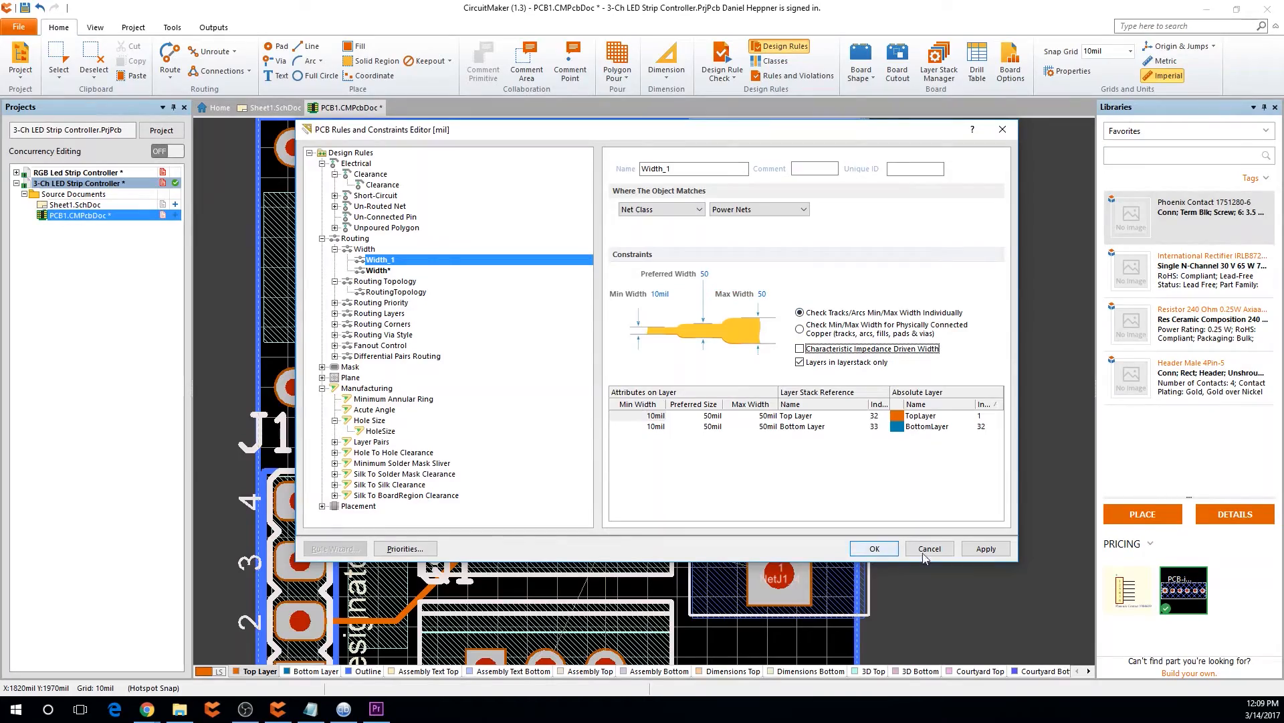
{"action": "left_click", "coordinate": [975, 553]}
{"action": "left_click", "coordinate": [893, 552]}
Route a 50 mil top-layer track between the upper pads of R3 and R2, and delete that track again
{"action": "right_click_drag", "start_coordinate": [461, 244], "coordinate": [419, 188]}
{"action": "right_click_drag", "start_coordinate": [713, 580], "coordinate": [790, 480]}
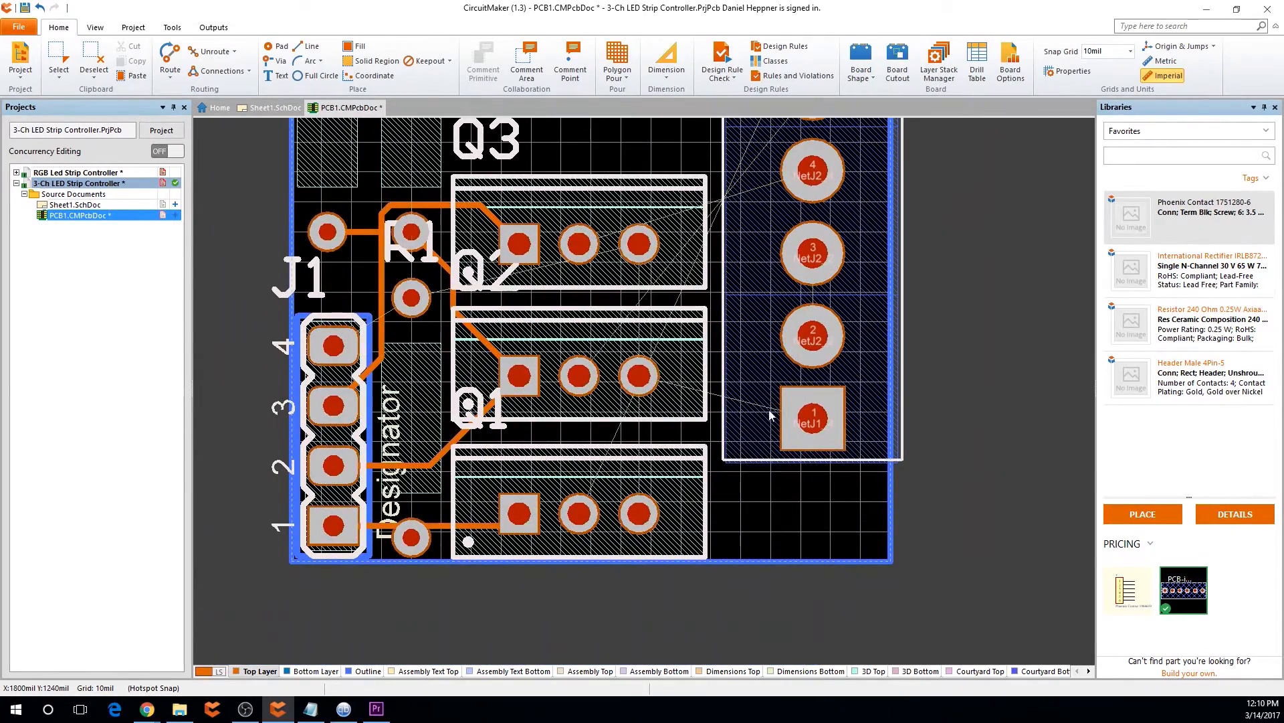
{"action": "scroll", "coordinate": [526, 307], "scroll_direction": "up", "scroll_amount": 4}
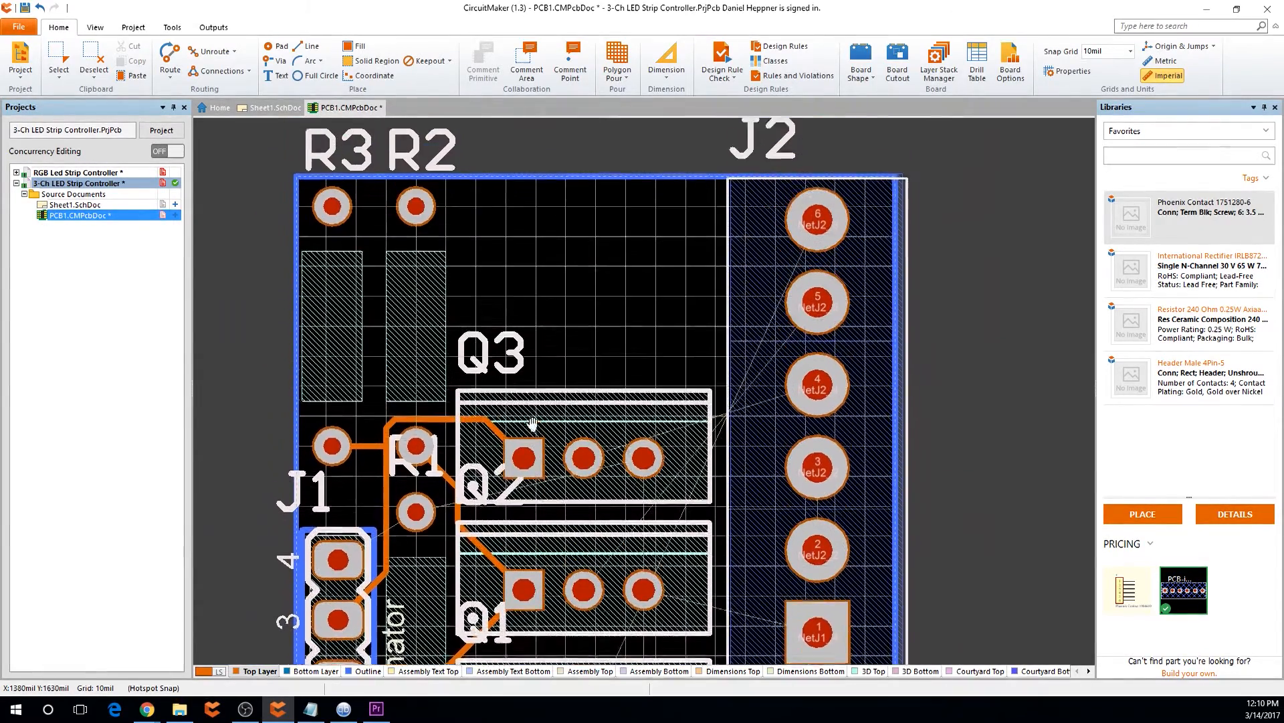
{"action": "key", "text": "ctrl+w"}
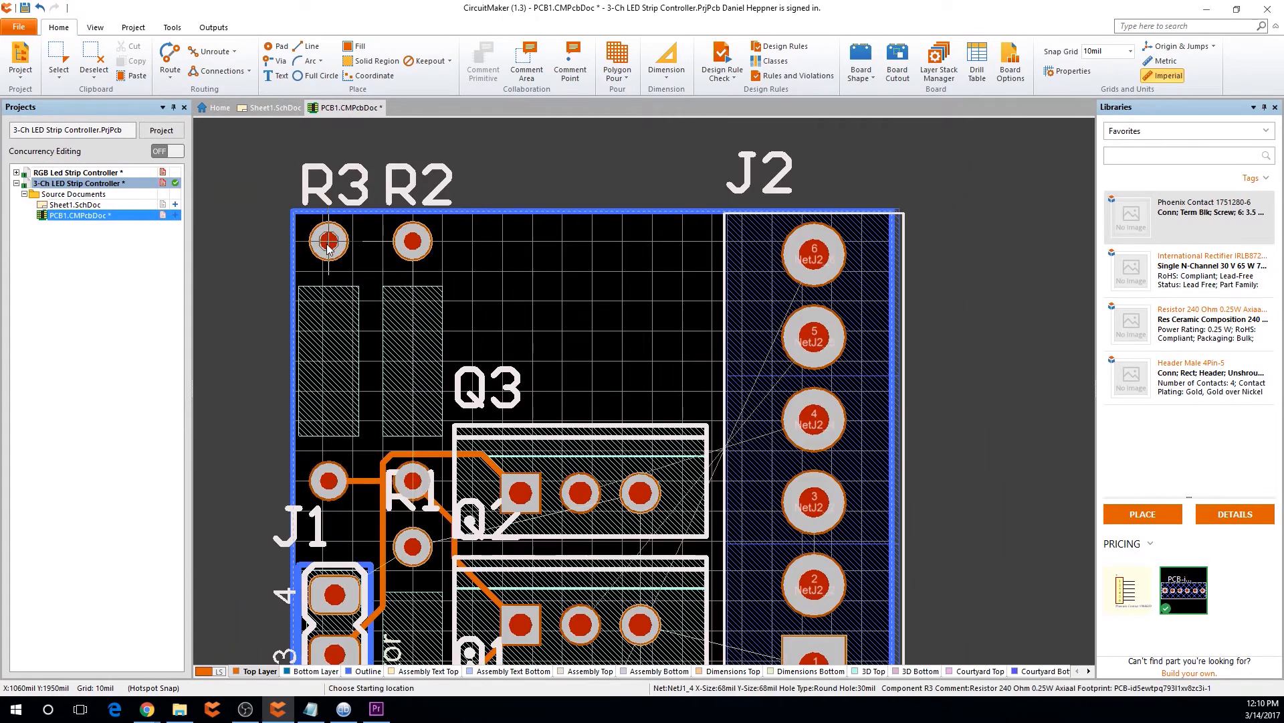
{"action": "left_click", "coordinate": [327, 244]}
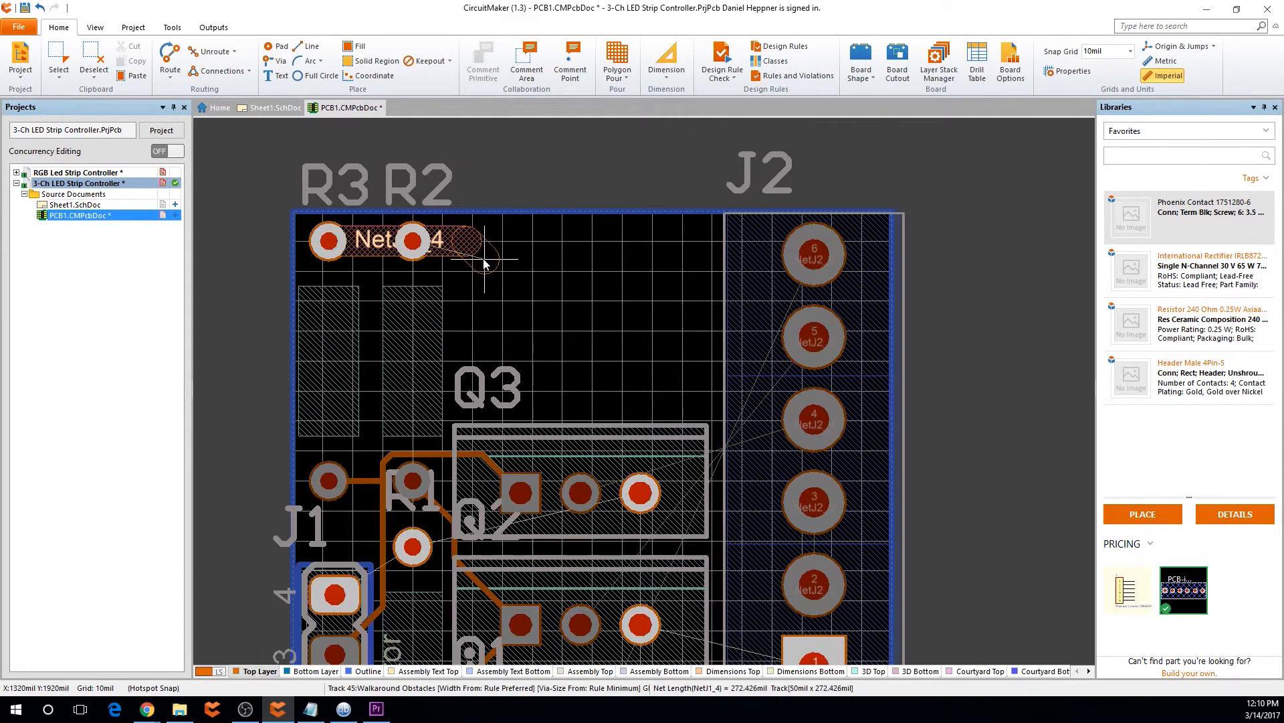
{"action": "left_click", "coordinate": [414, 248]}
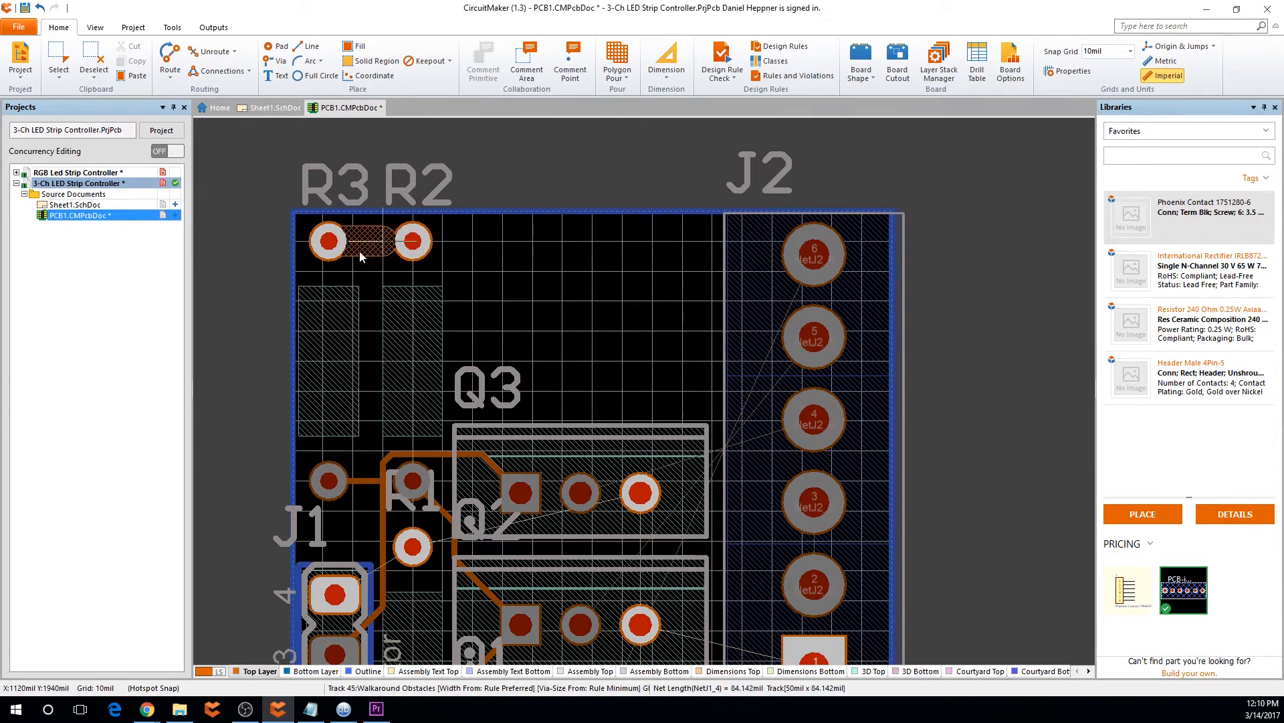
{"action": "right_click", "coordinate": [671, 404]}
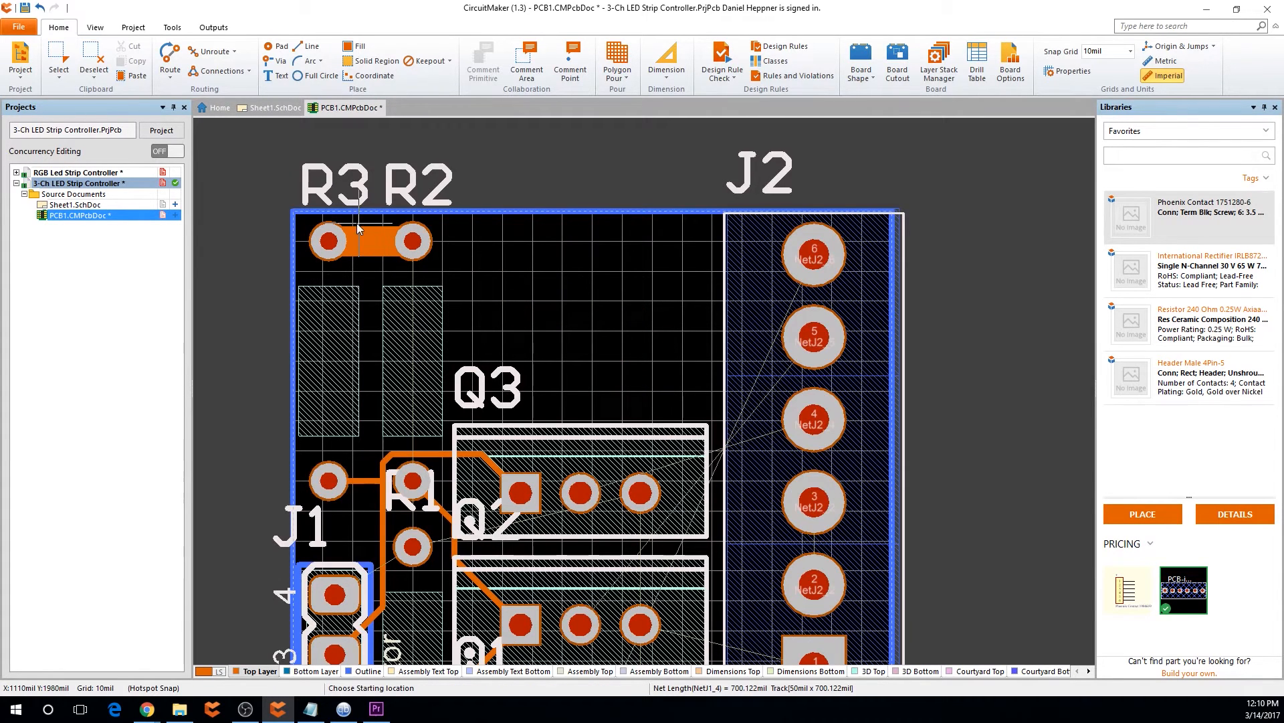
{"action": "left_click", "coordinate": [364, 231]}
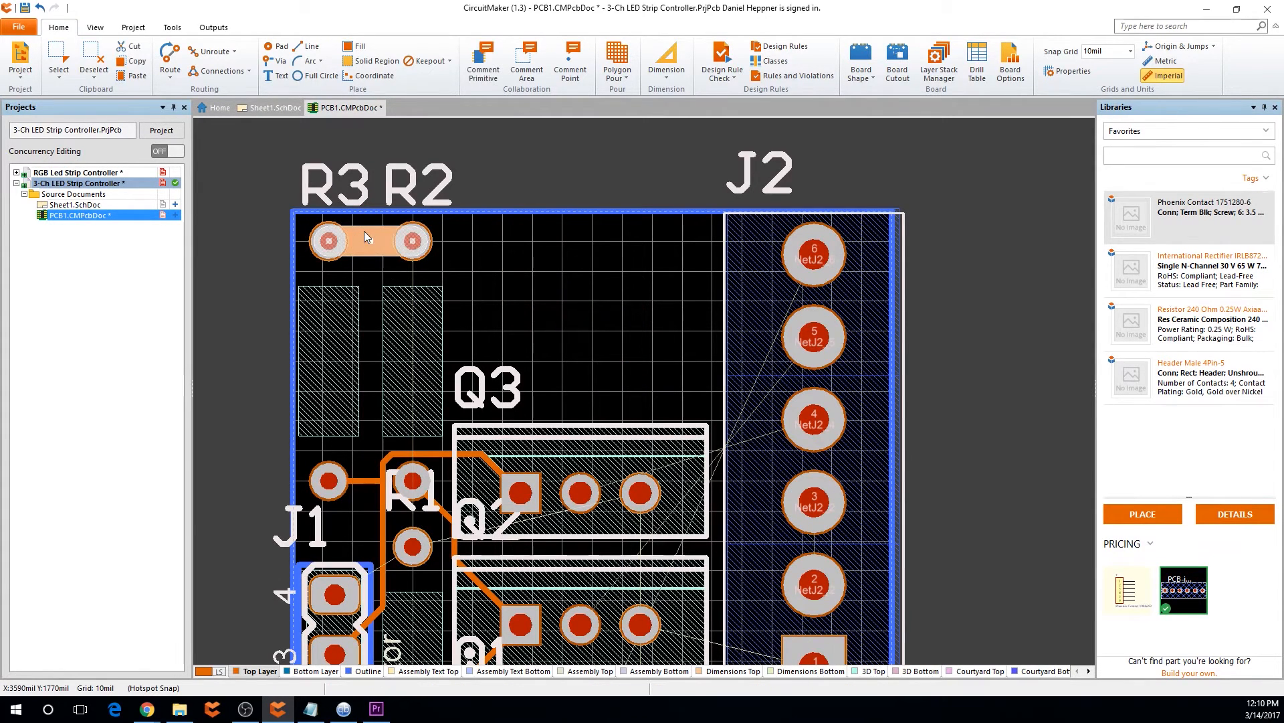
{"action": "key", "text": "Delete"}
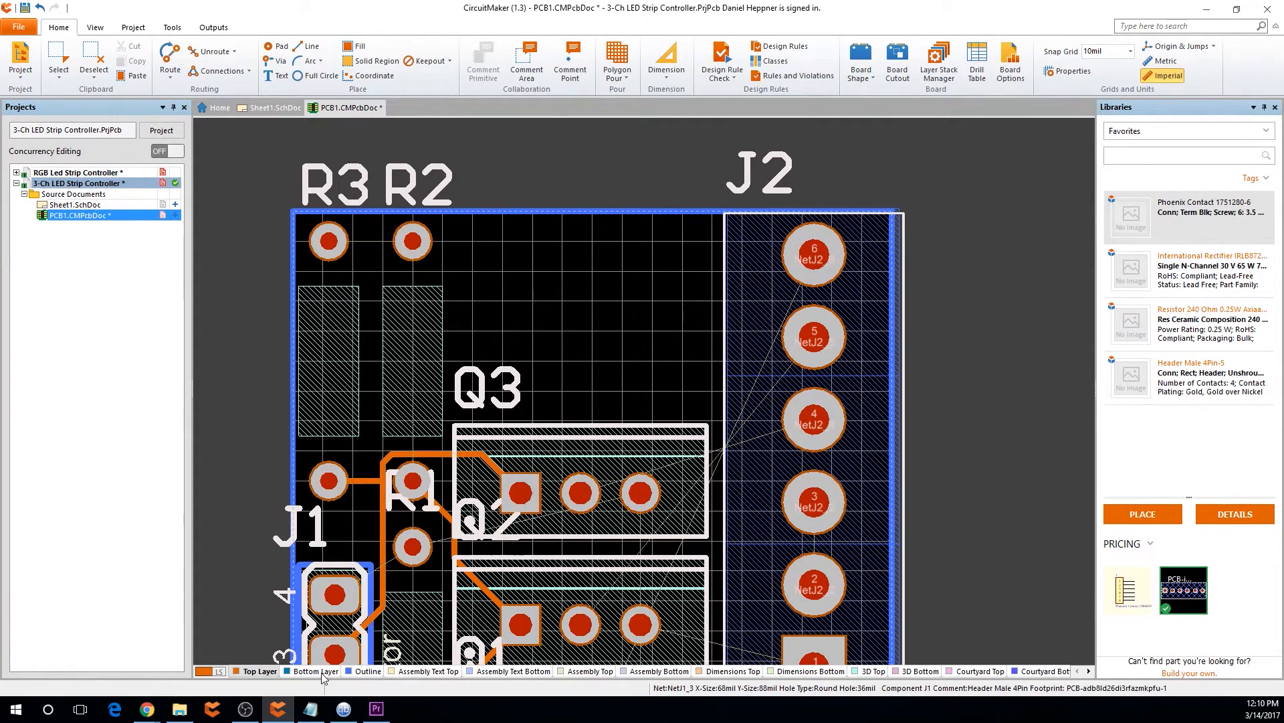
Route a 50 mil bottom-layer track from R3's upper pad through R2's upper pad and the third pads of Q3, Q2 and Q1
{"action": "left_click", "coordinate": [316, 671]}
{"action": "left_click", "coordinate": [329, 241]}
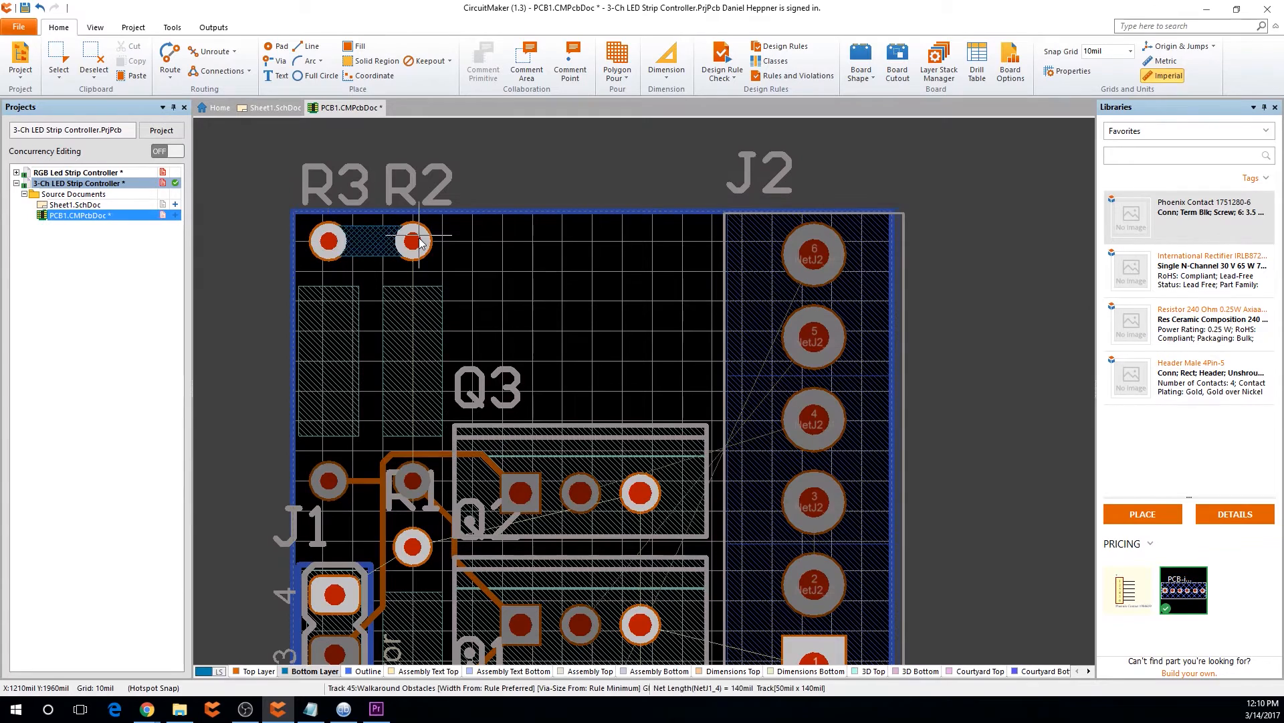
{"action": "left_click", "coordinate": [413, 242]}
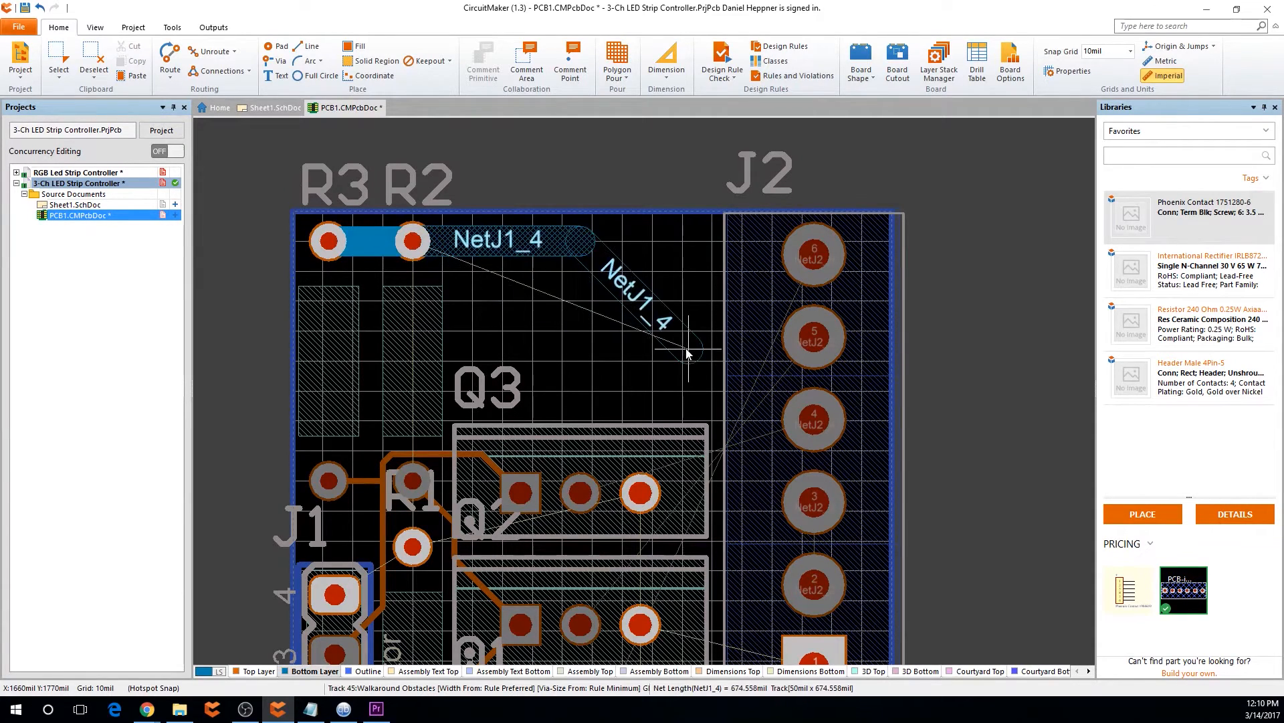
{"action": "right_click_drag", "start_coordinate": [535, 273], "coordinate": [471, 171]}
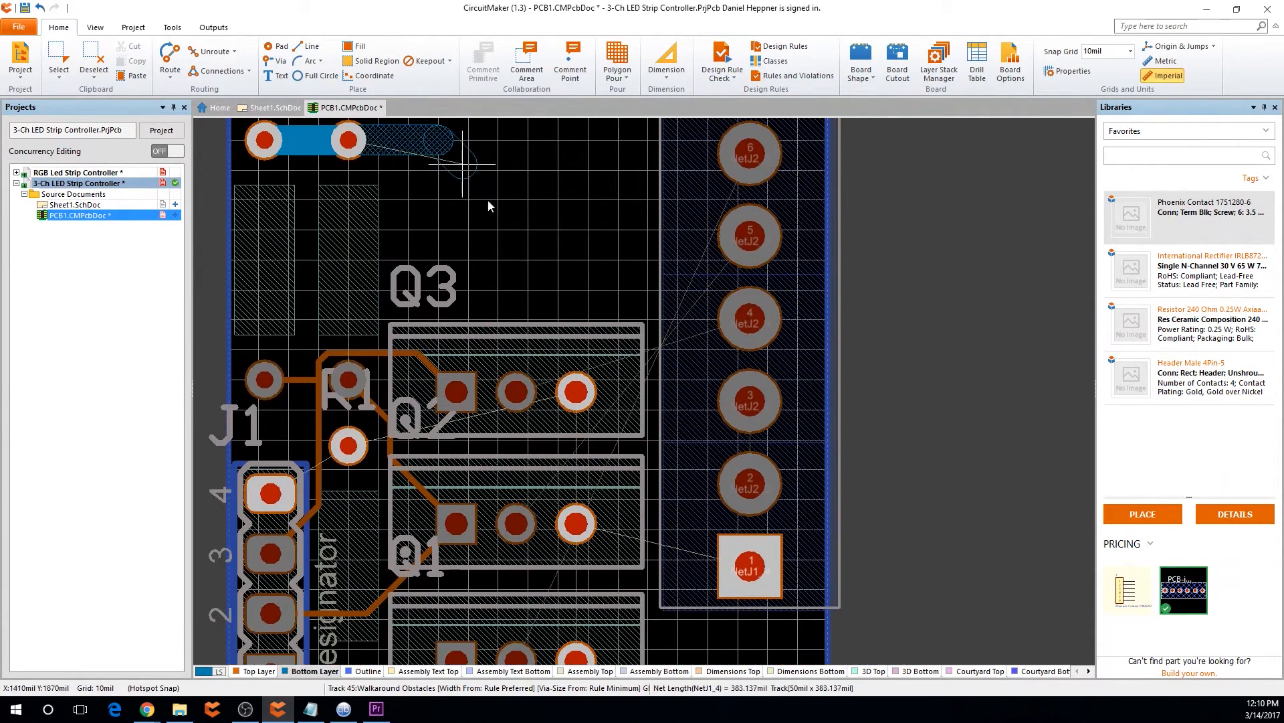
{"action": "left_click", "coordinate": [577, 394]}
{"action": "left_click", "coordinate": [576, 524]}
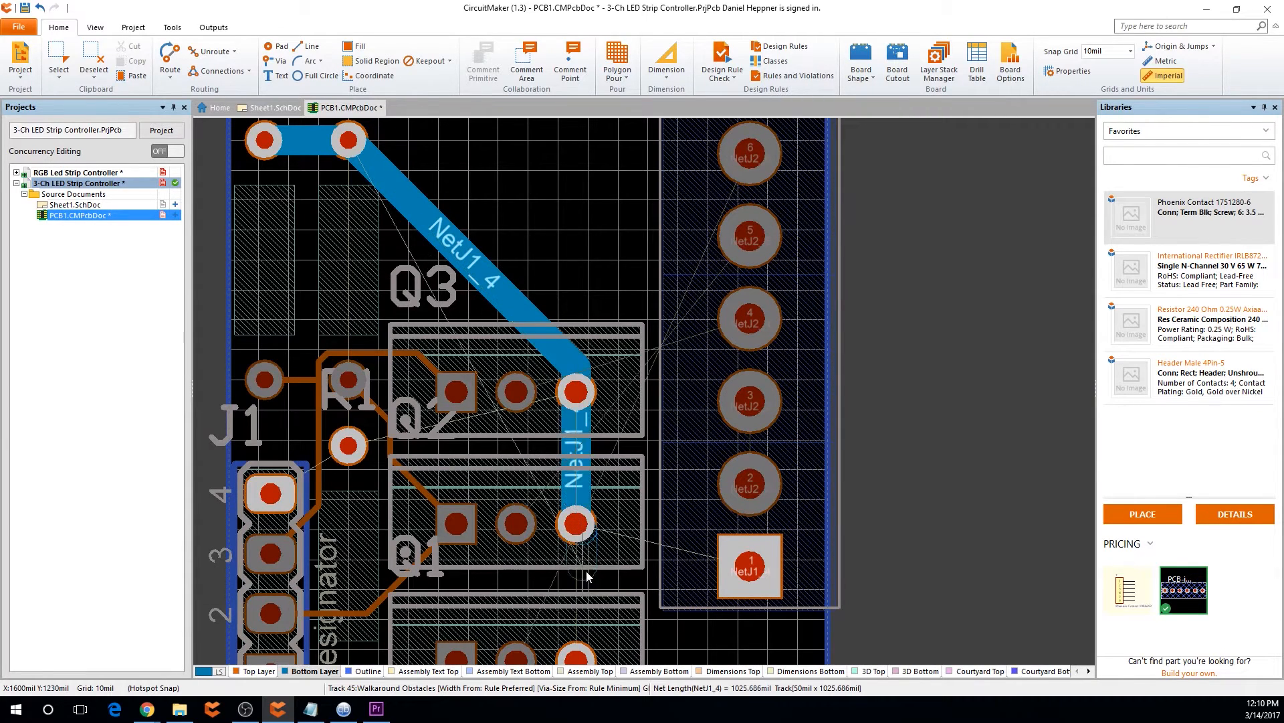
{"action": "left_click", "coordinate": [574, 660]}
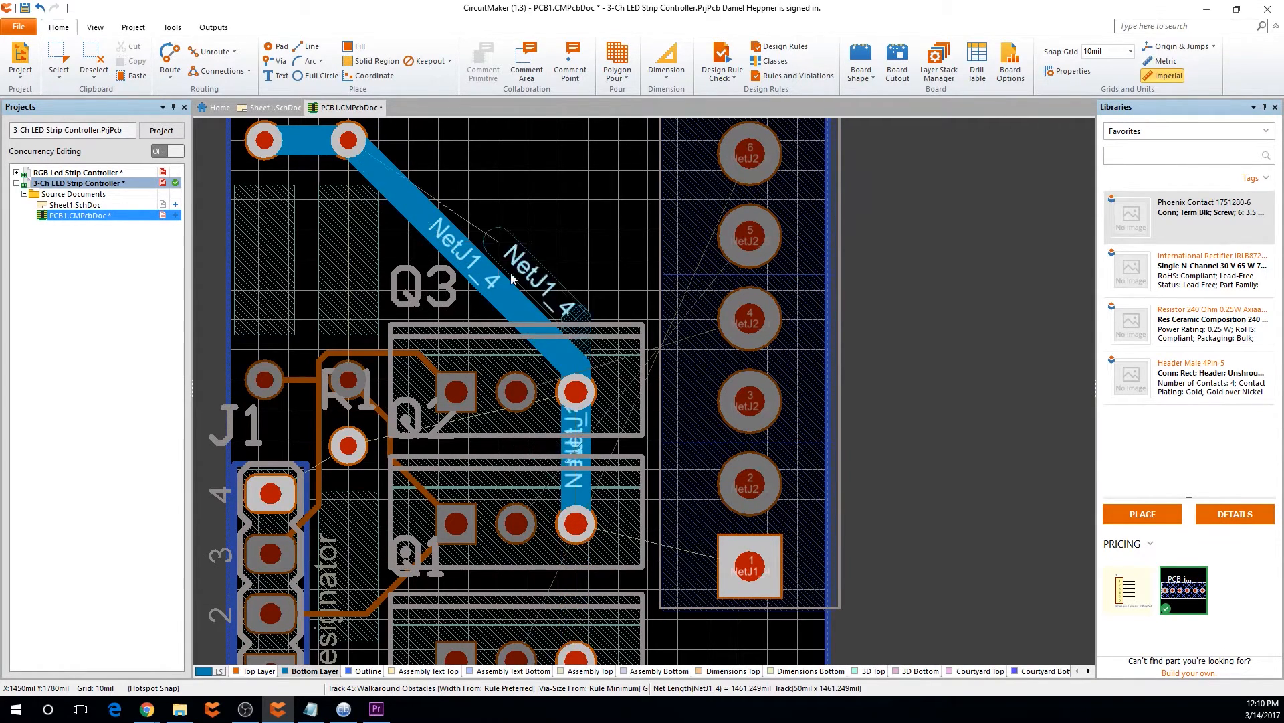
Route a 50 mil bottom-layer track from Q1's third pad to J2 pad 1
{"action": "right_click_drag", "start_coordinate": [615, 423], "coordinate": [533, 260]}
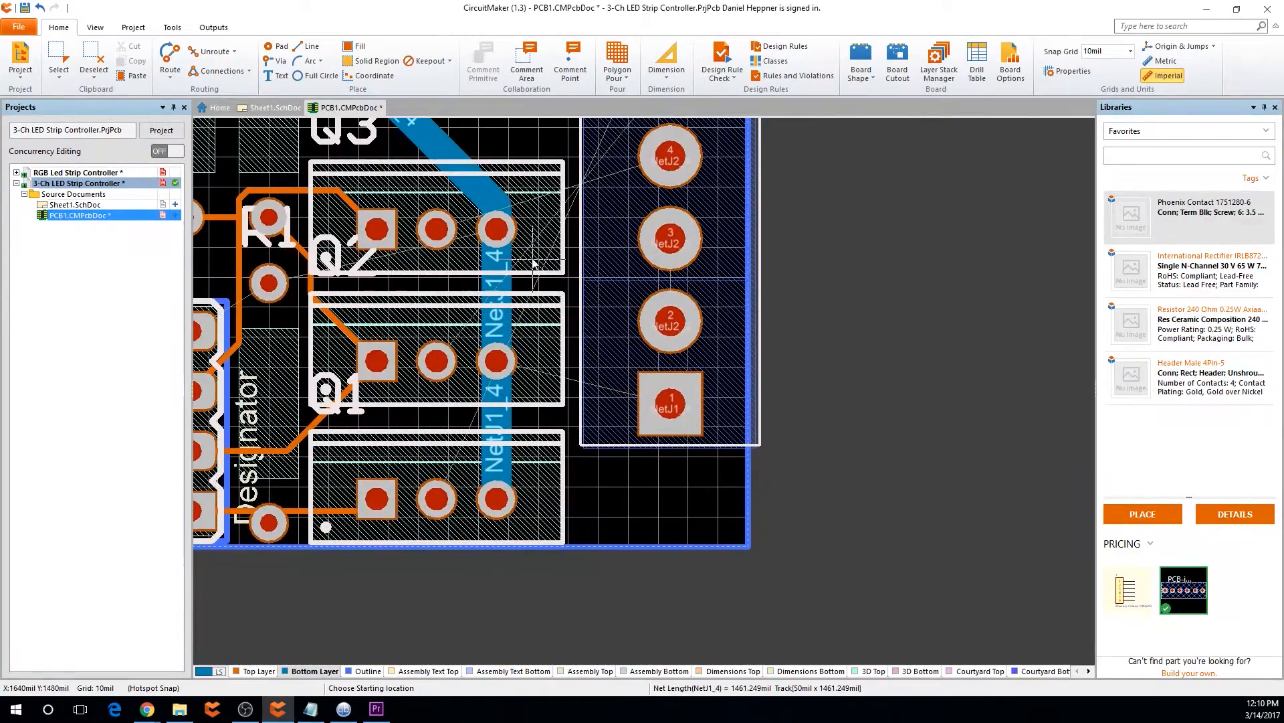
{"action": "left_click", "coordinate": [495, 502]}
{"action": "left_click", "coordinate": [673, 405]}
{"action": "right_click", "coordinate": [618, 344]}
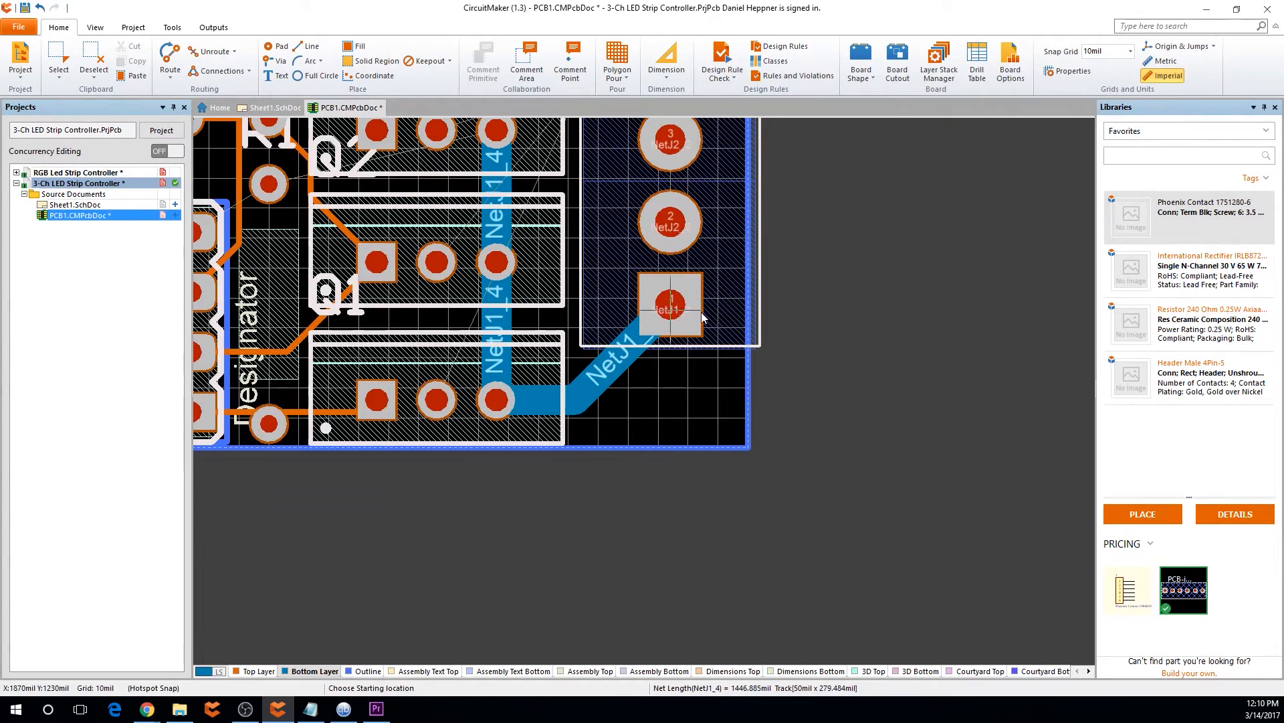
Route J1 pad 4 to R1's upper pad on the bottom layer and on to the vertical NetJ1_4 track between Q3 and Q2
{"action": "right_click_drag", "start_coordinate": [438, 553], "coordinate": [646, 639]}
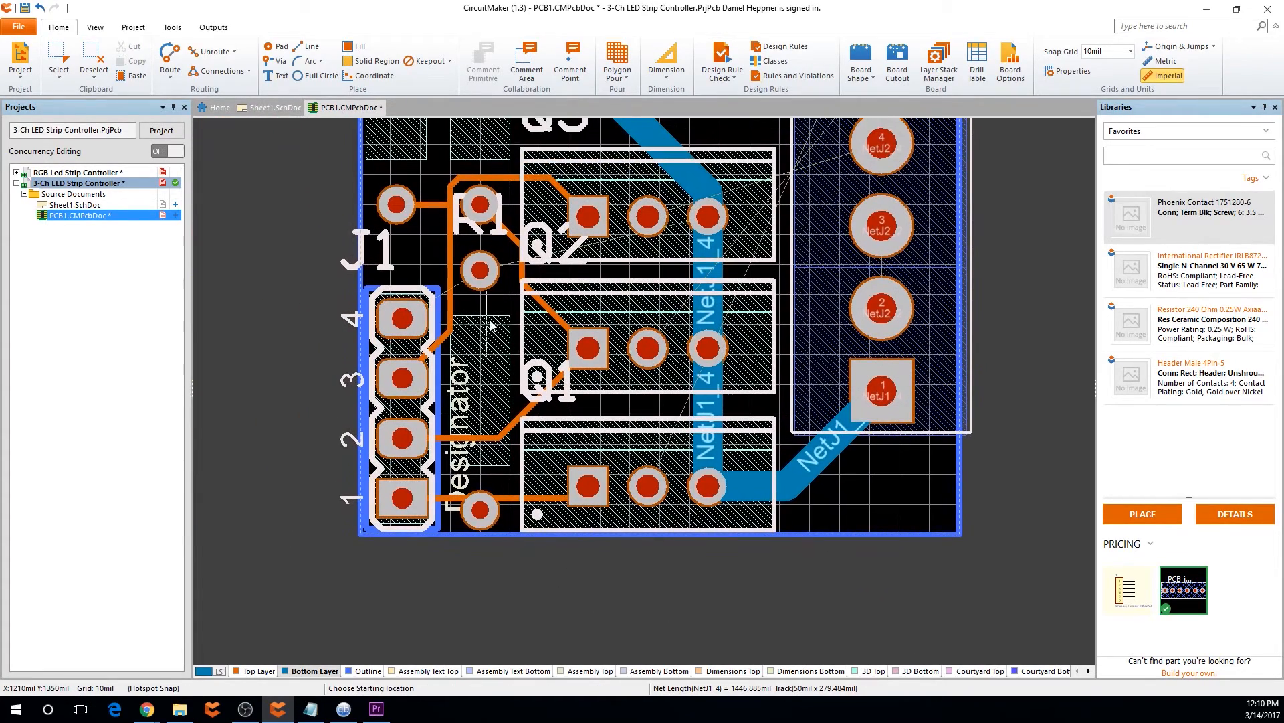
{"action": "left_click", "coordinate": [408, 322]}
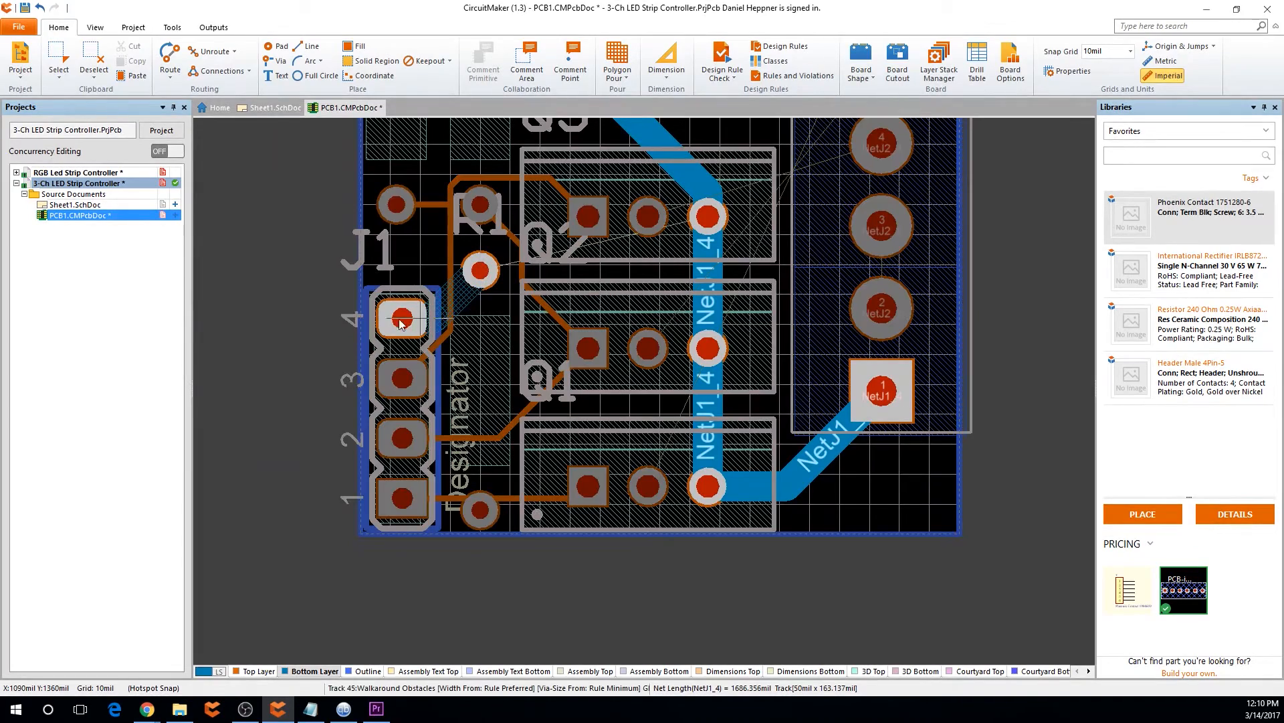
{"action": "left_click", "coordinate": [480, 270]}
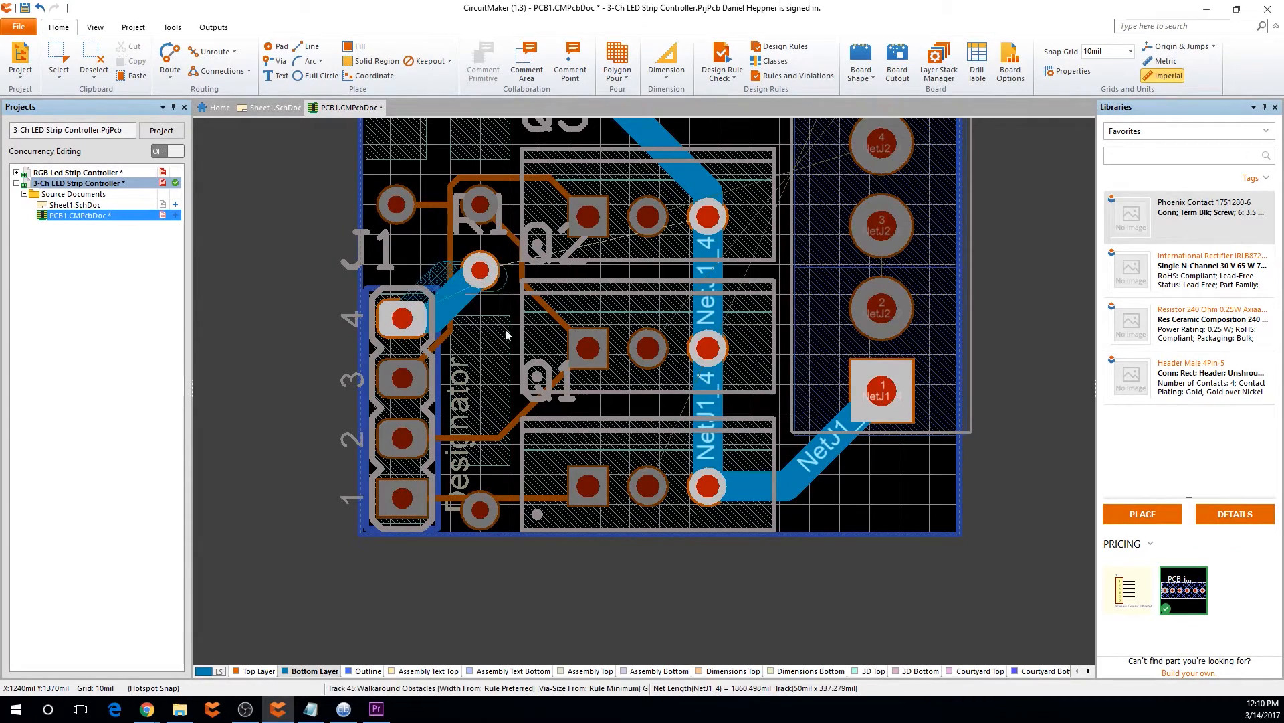
{"action": "right_click", "coordinate": [491, 287]}
{"action": "left_click", "coordinate": [481, 272]}
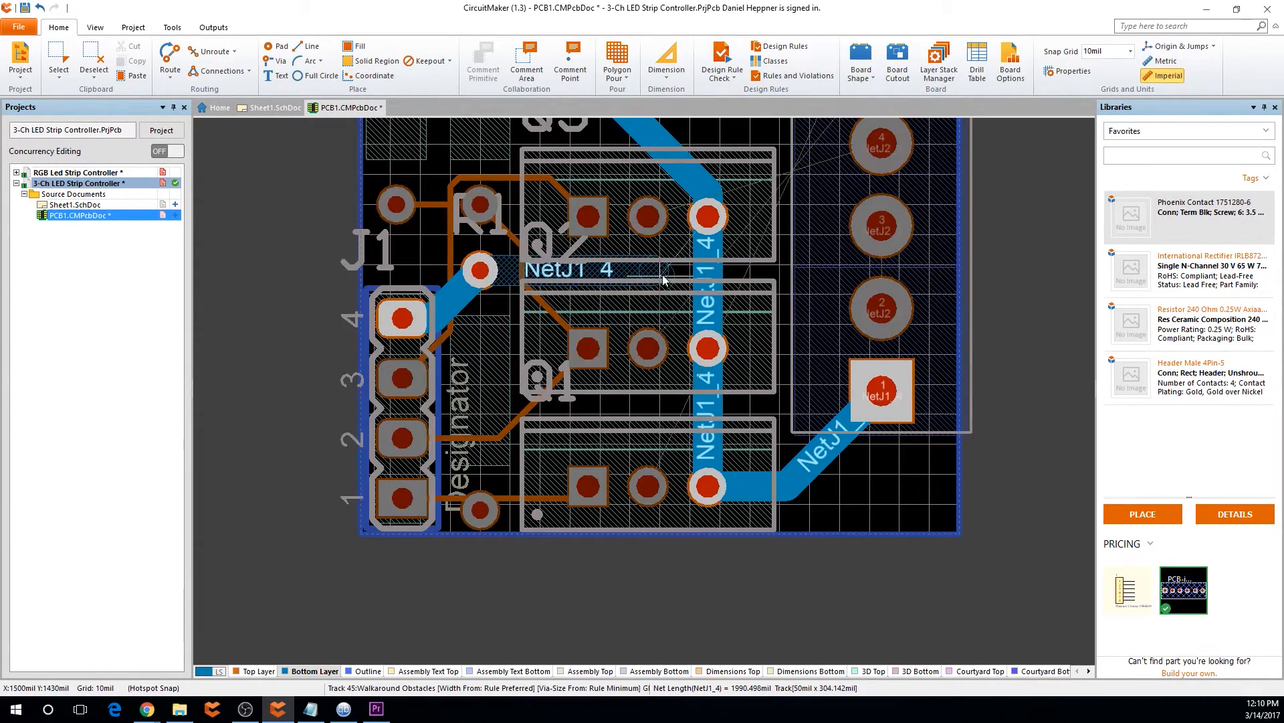
{"action": "left_click", "coordinate": [710, 277]}
{"action": "right_click", "coordinate": [776, 374]}
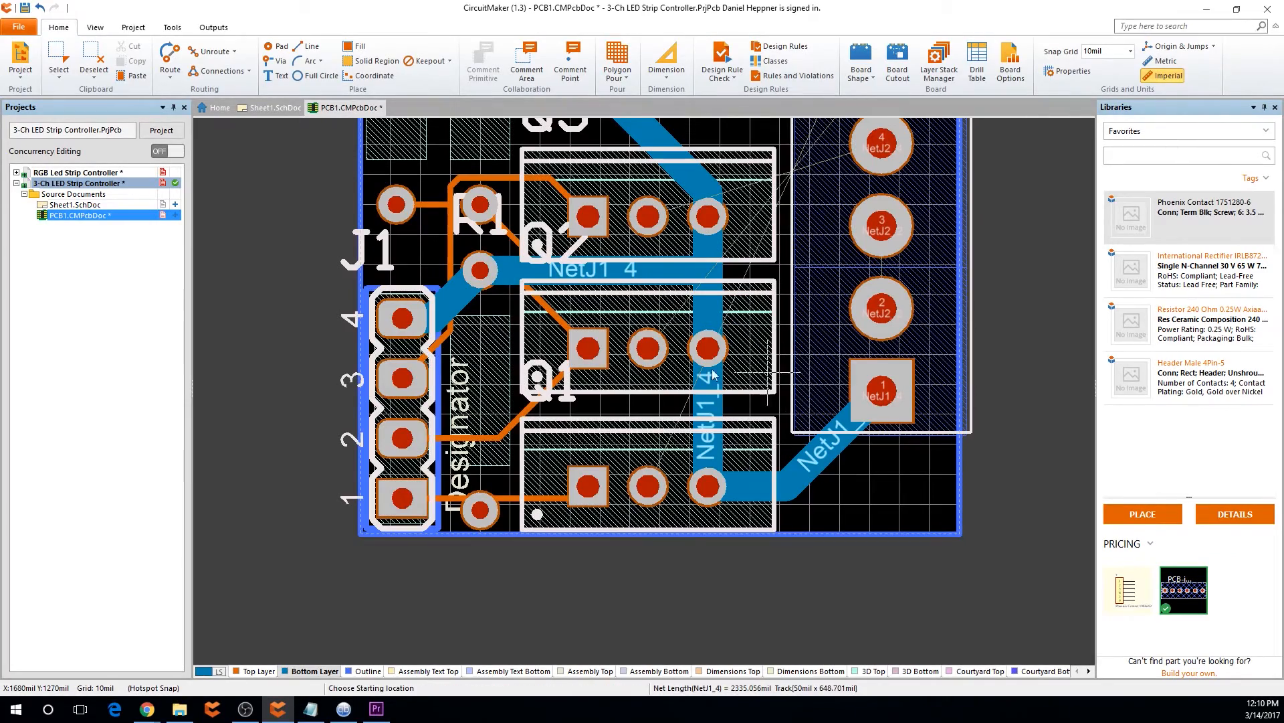
{"action": "scroll", "coordinate": [261, 335], "scroll_direction": "up", "scroll_amount": 3}
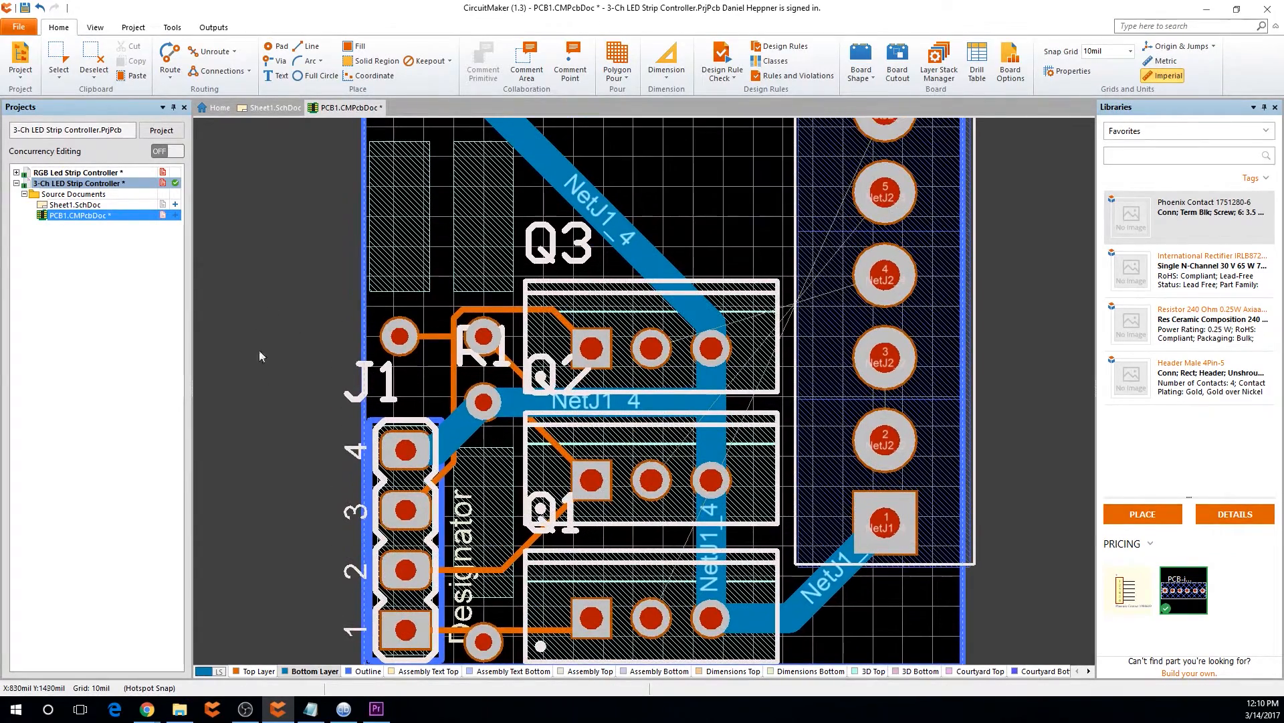
{"action": "scroll", "coordinate": [246, 286], "scroll_direction": "down", "scroll_amount": 3, "text": "ctrl"}
{"action": "scroll", "coordinate": [244, 387], "scroll_direction": "up", "scroll_amount": 4, "text": "ctrl"}
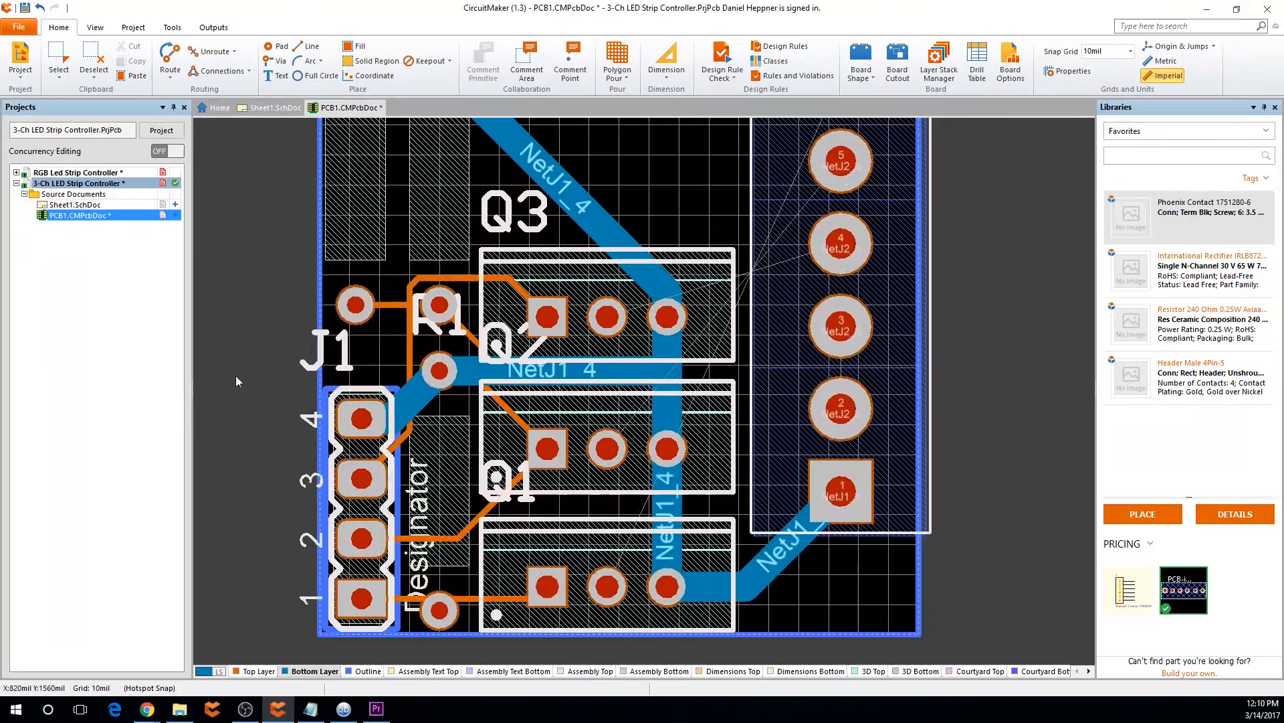
{"action": "right_click_drag", "start_coordinate": [235, 456], "coordinate": [134, 438]}
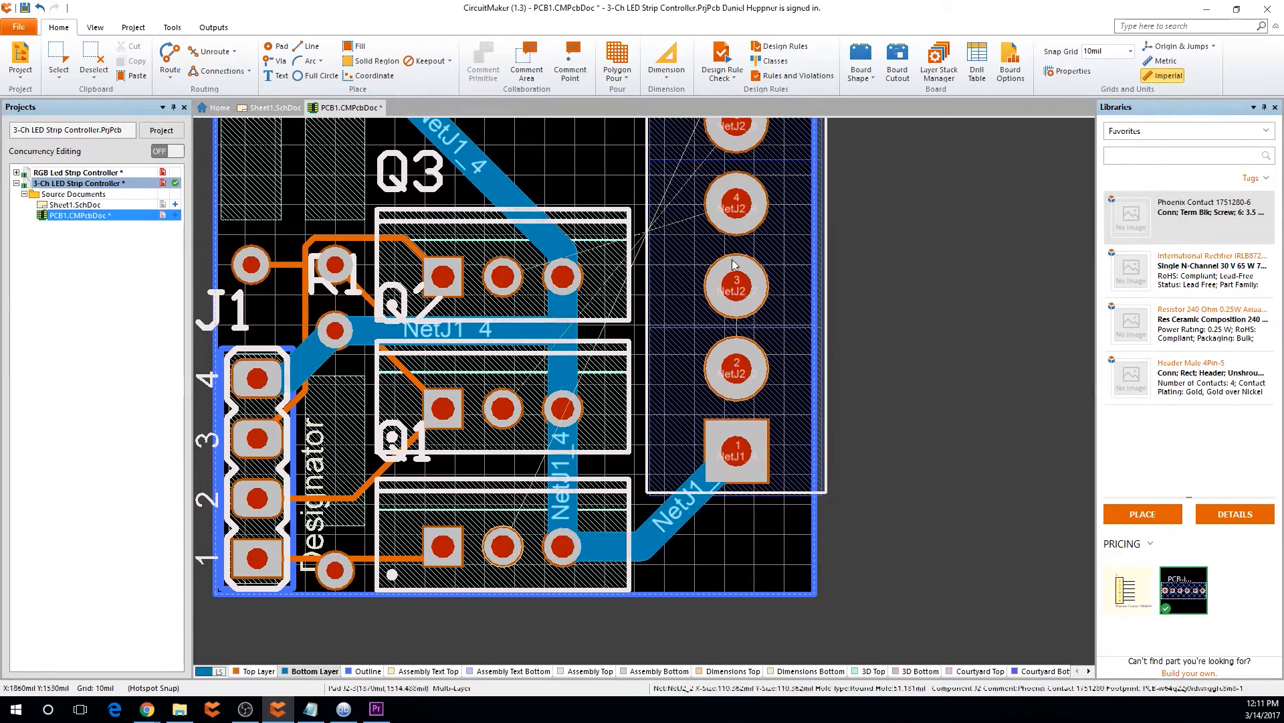
Rotate terminal block J2 by 180 degrees so that pad 1 is at the board's upper end
{"action": "left_click_drag", "start_coordinate": [841, 183], "coordinate": [856, 312]}
{"action": "right_click_drag", "start_coordinate": [910, 269], "coordinate": [841, 421]}
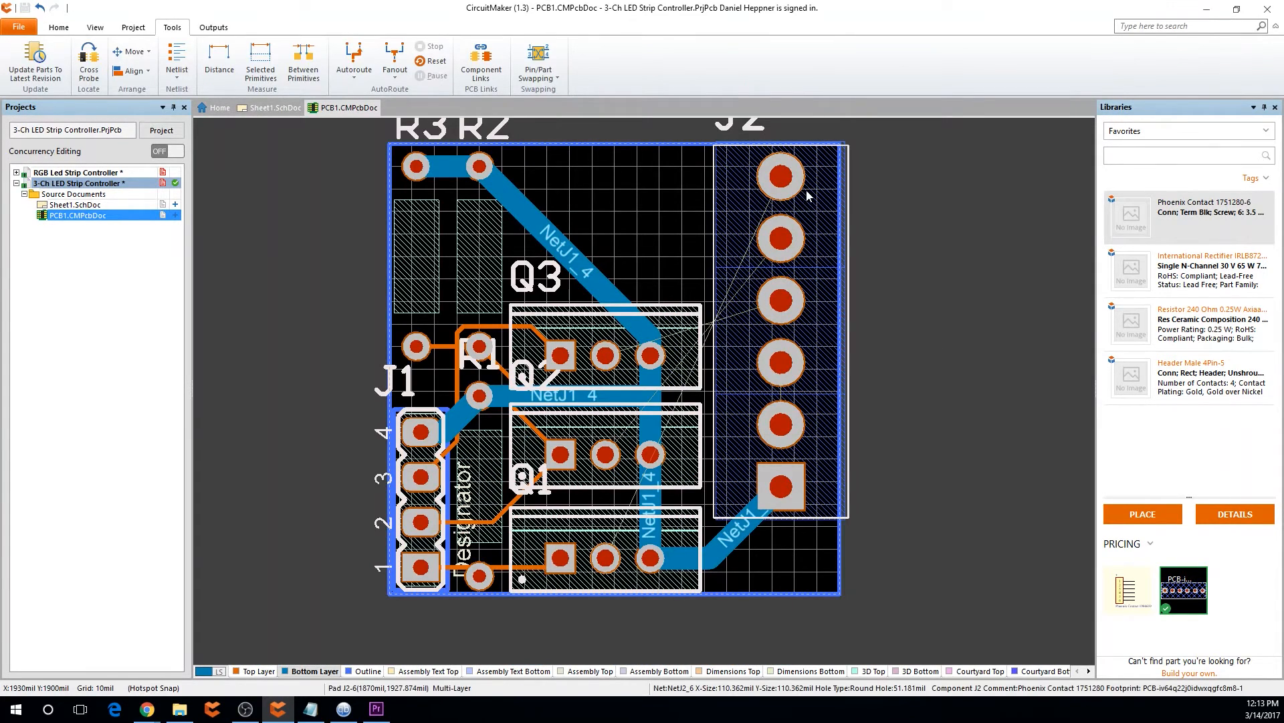
{"action": "left_click_drag", "start_coordinate": [782, 521], "coordinate": [787, 276]}
{"action": "key", "text": "space"}
{"action": "key", "text": "space"}
Delete the old bottom-layer track segments that led from Q1's third pad to J2's former pad 1 position
{"action": "right_click_drag", "start_coordinate": [928, 540], "coordinate": [973, 308]}
{"action": "left_click", "coordinate": [771, 431]}
{"action": "key", "text": "Delete"}
{"action": "left_click", "coordinate": [773, 444]}
{"action": "left_click", "coordinate": [794, 464]}
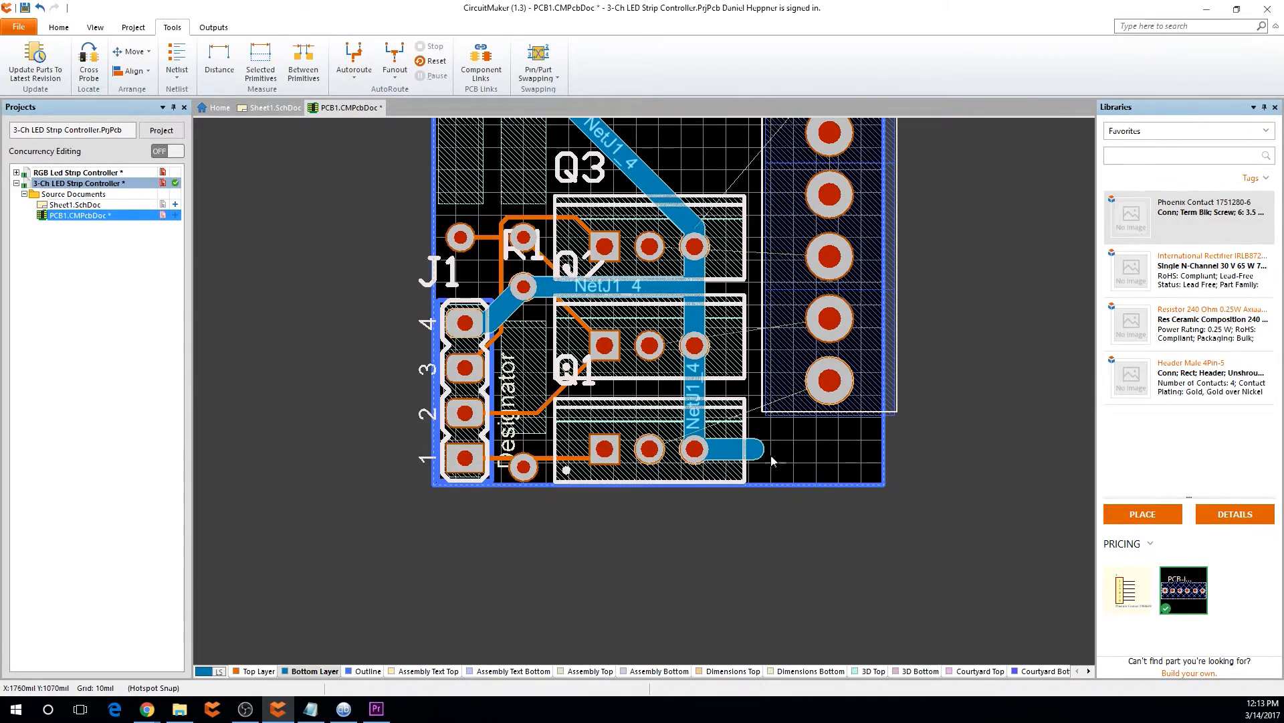
{"action": "left_click", "coordinate": [751, 448]}
{"action": "key", "text": "Delete"}
Route a 50 mil bottom-layer track from J2 pad 1 towards Q3's third pad, and delete its diagonal segment again
{"action": "scroll", "coordinate": [981, 314], "scroll_direction": "up", "scroll_amount": 3}
{"action": "key", "text": "ctrl+w"}
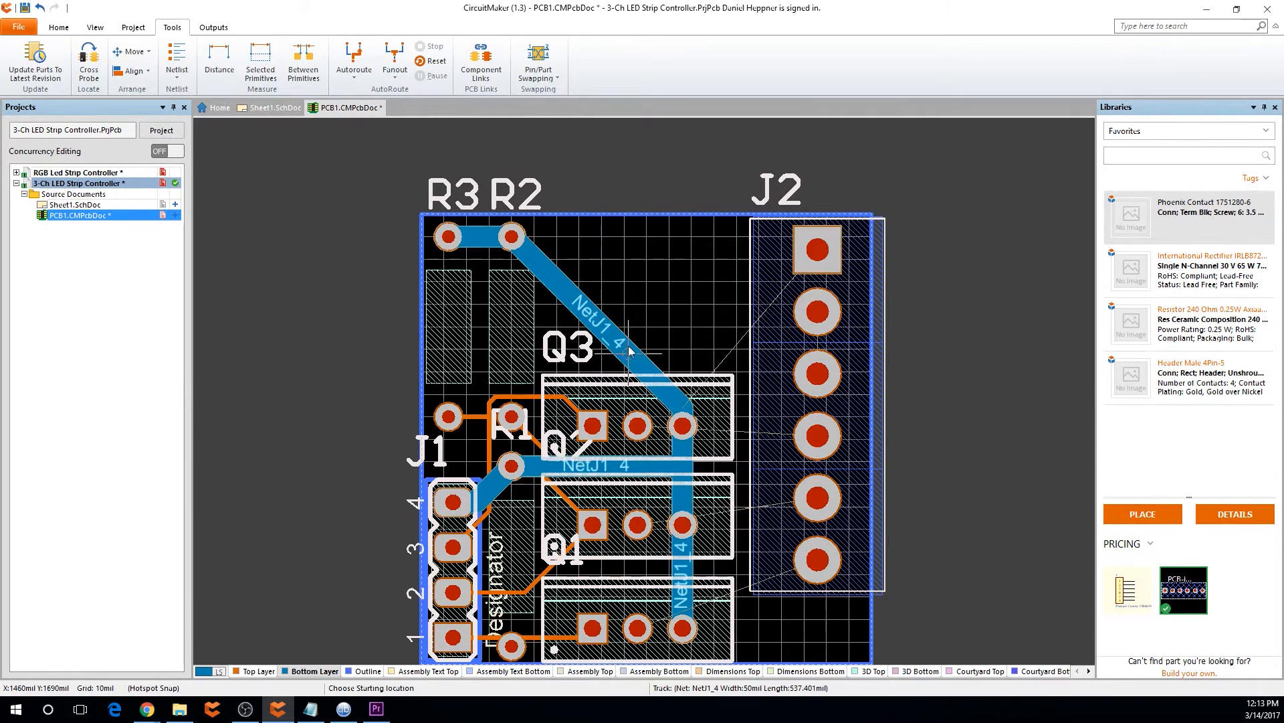
{"action": "left_click", "coordinate": [819, 252]}
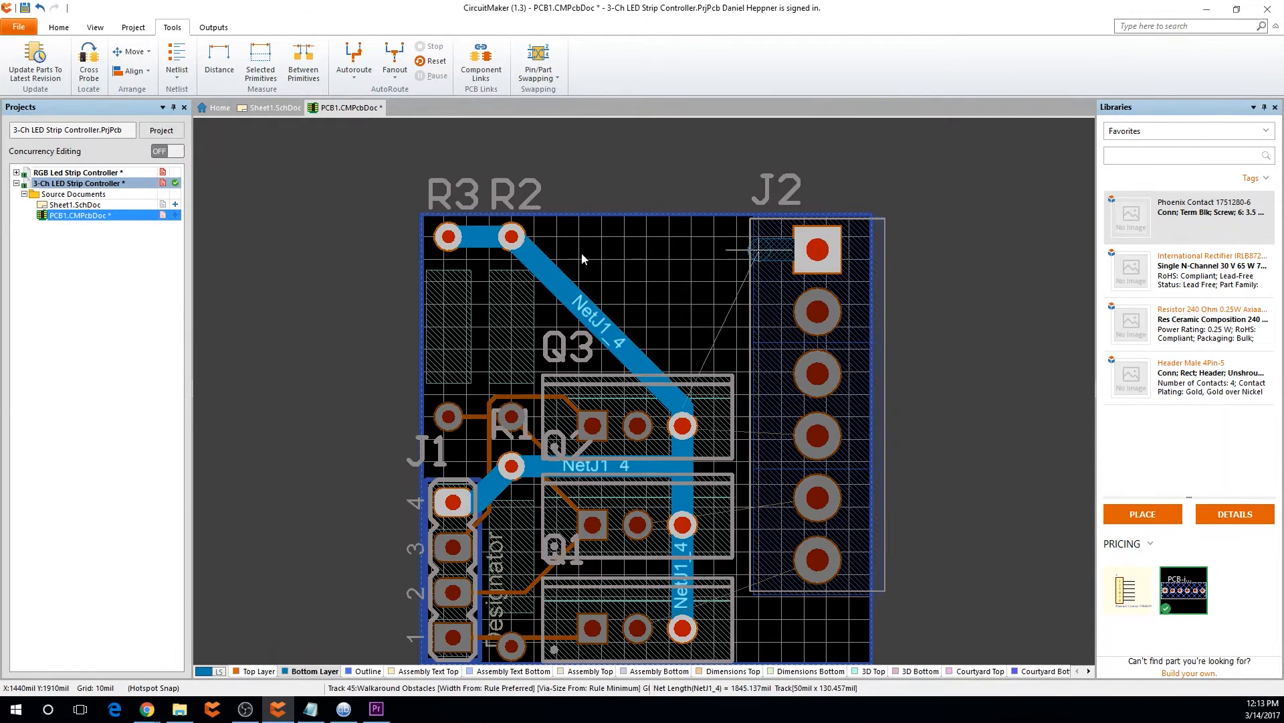
{"action": "left_click", "coordinate": [682, 427]}
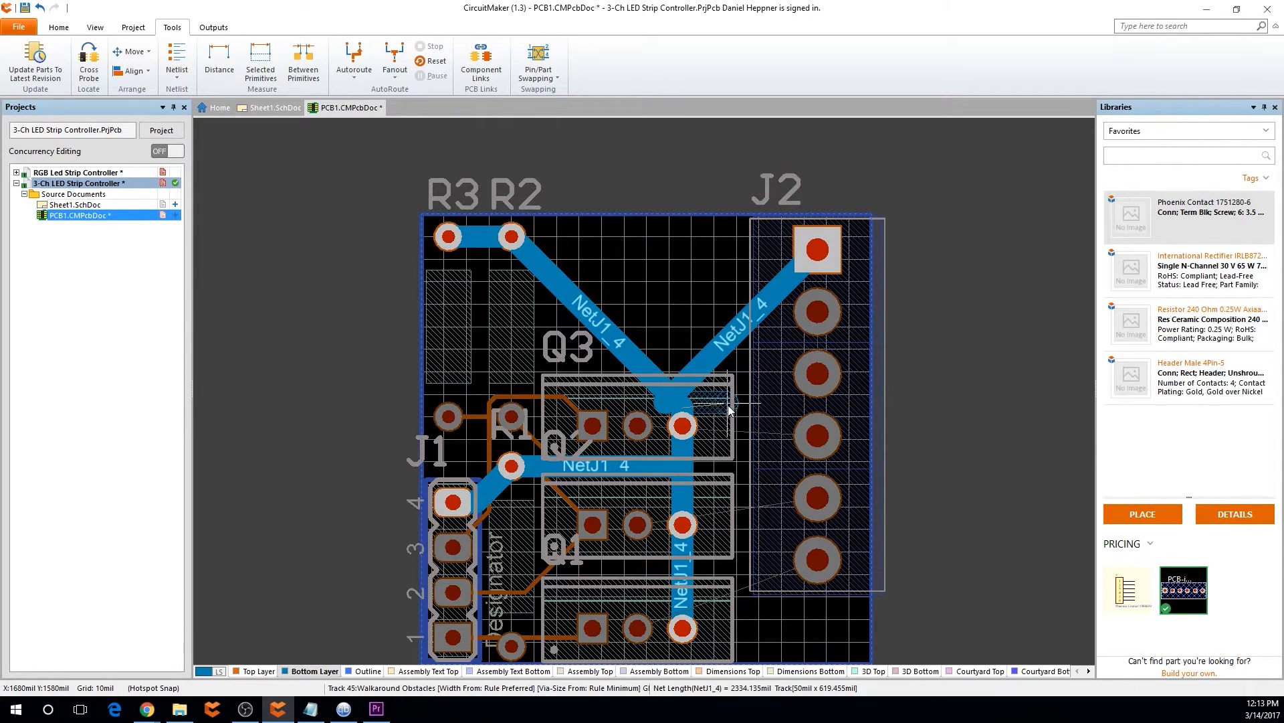
{"action": "right_click", "coordinate": [711, 415]}
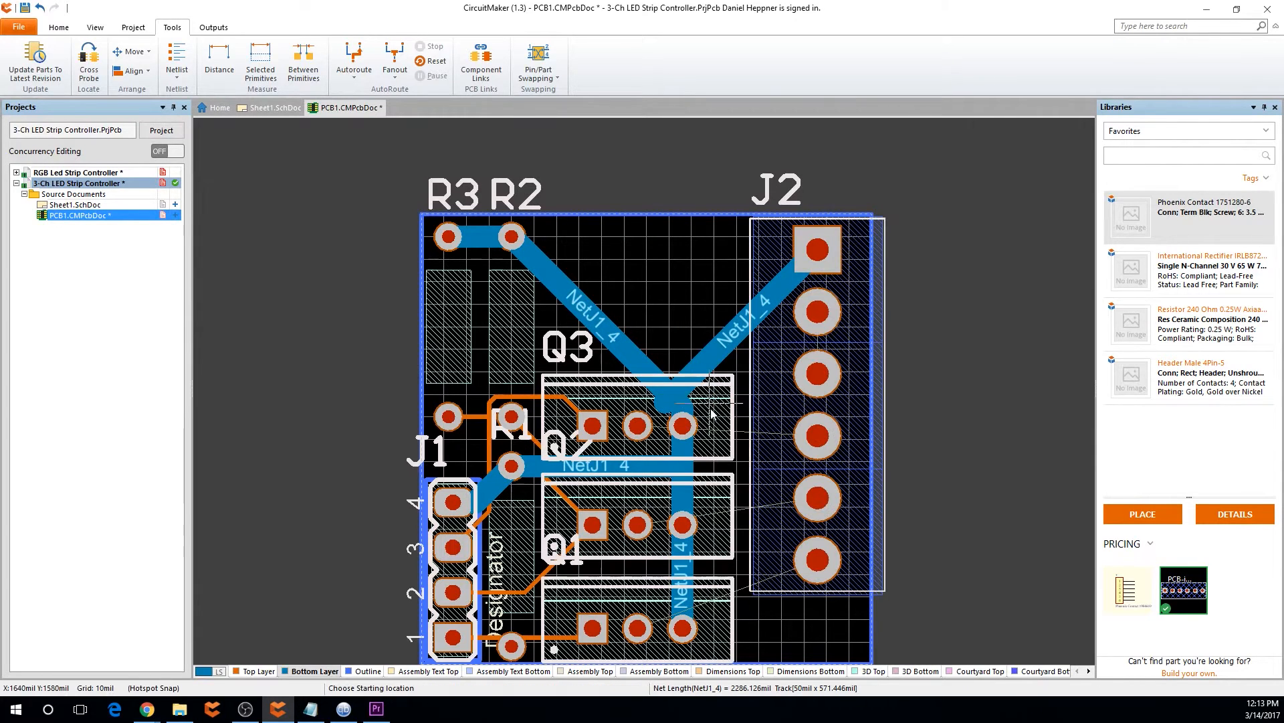
{"action": "right_click", "coordinate": [742, 357]}
{"action": "left_click", "coordinate": [728, 342]}
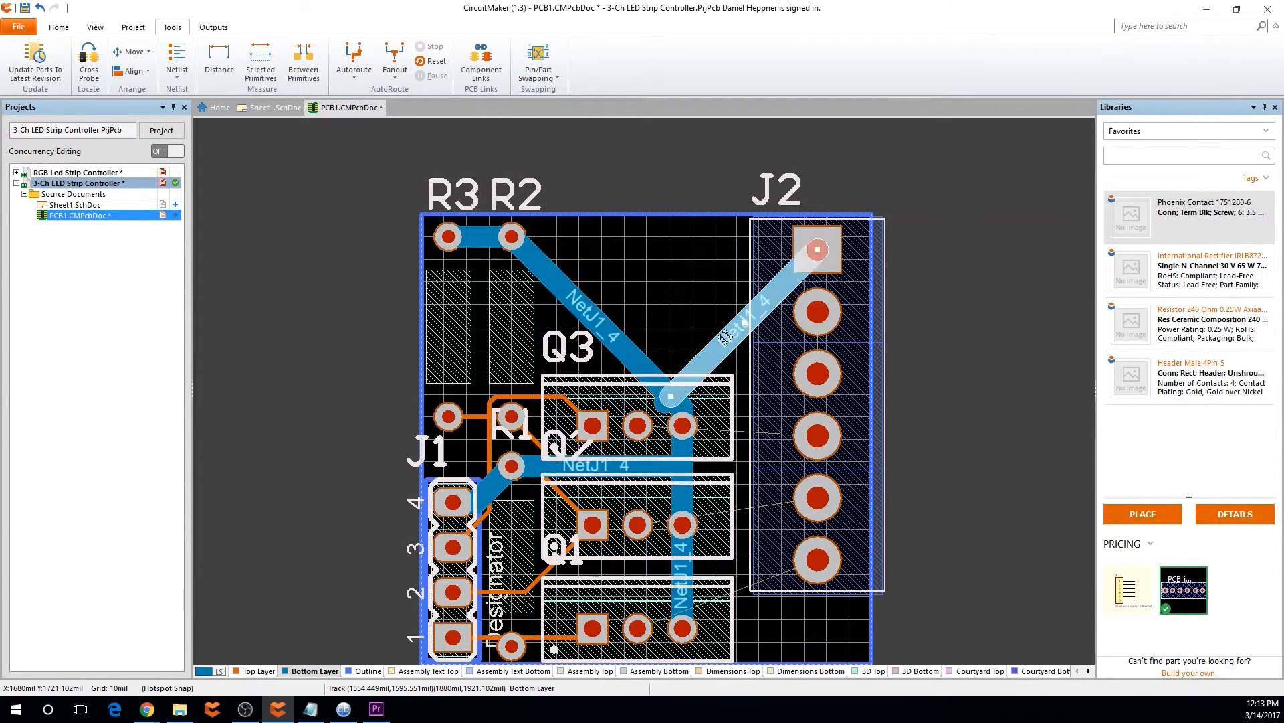
{"action": "key", "text": "Delete"}
Route a 50 mil bottom-layer track from J2 pad 1 to Q3's third pad and delete the leftover stub beside it
{"action": "key", "text": "ctrl+w"}
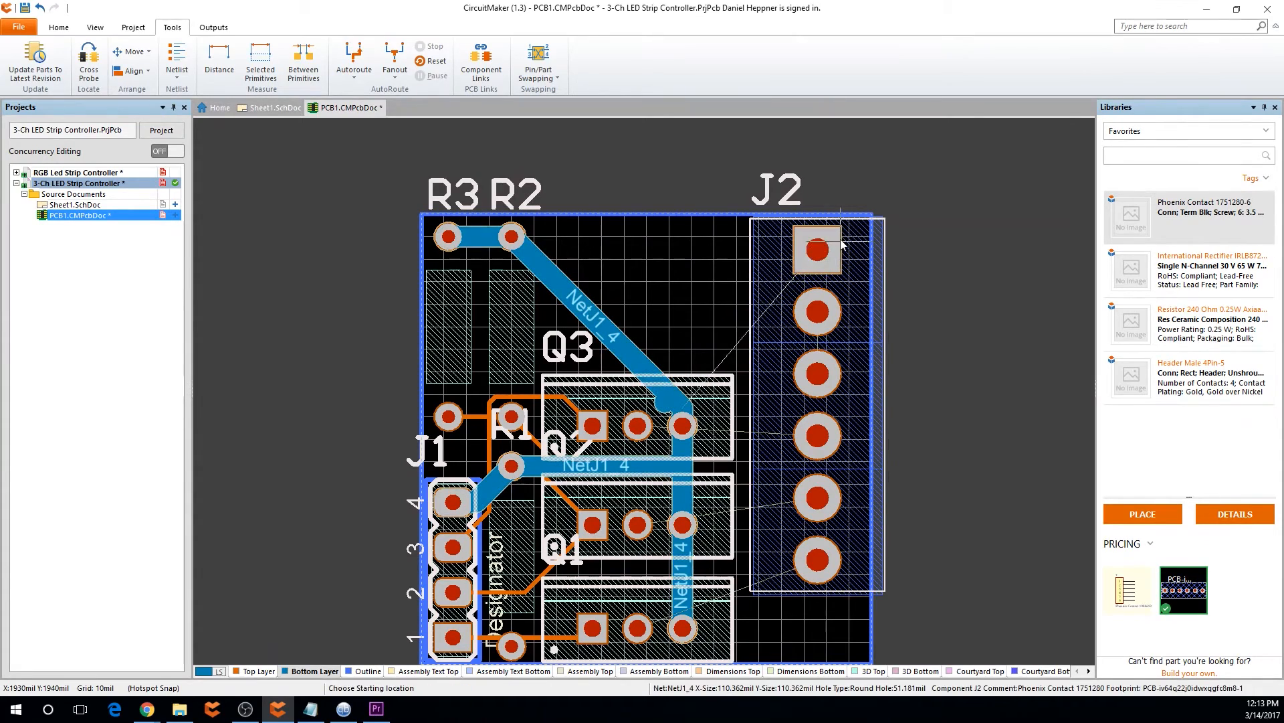
{"action": "left_click", "coordinate": [827, 249]}
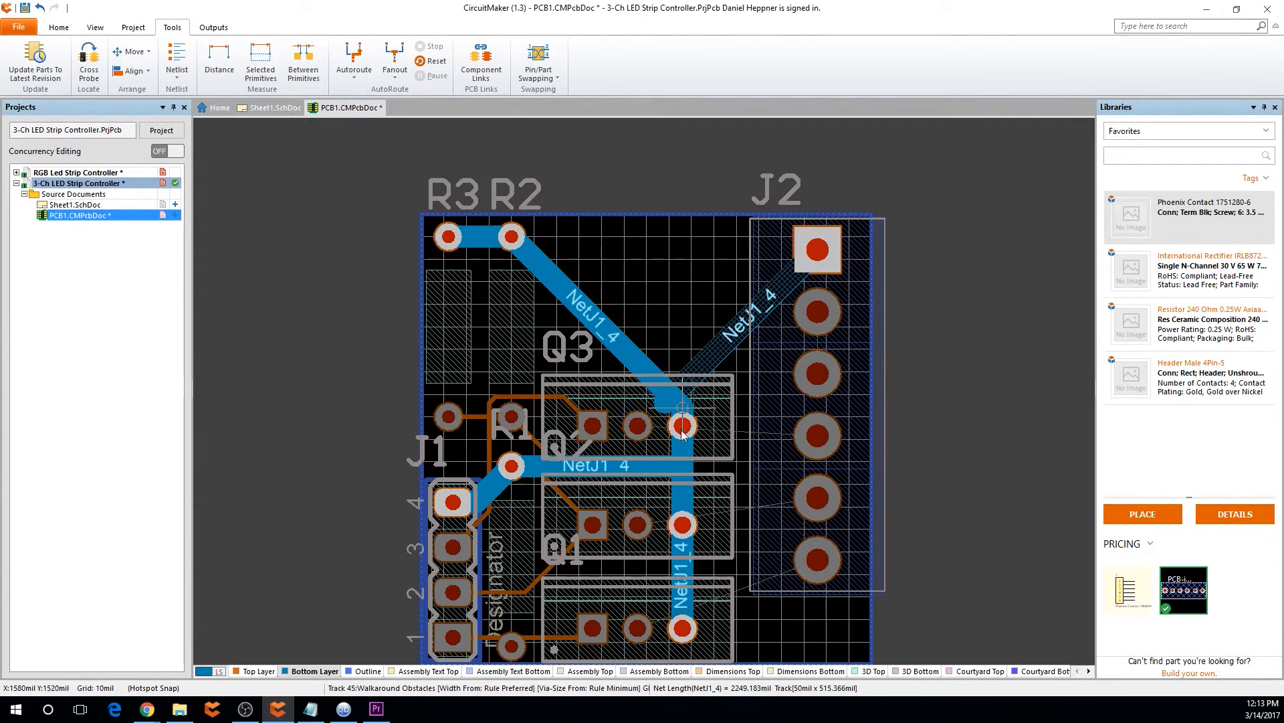
{"action": "left_click", "coordinate": [681, 428]}
{"action": "left_click", "coordinate": [659, 413]}
{"action": "left_click", "coordinate": [658, 413]}
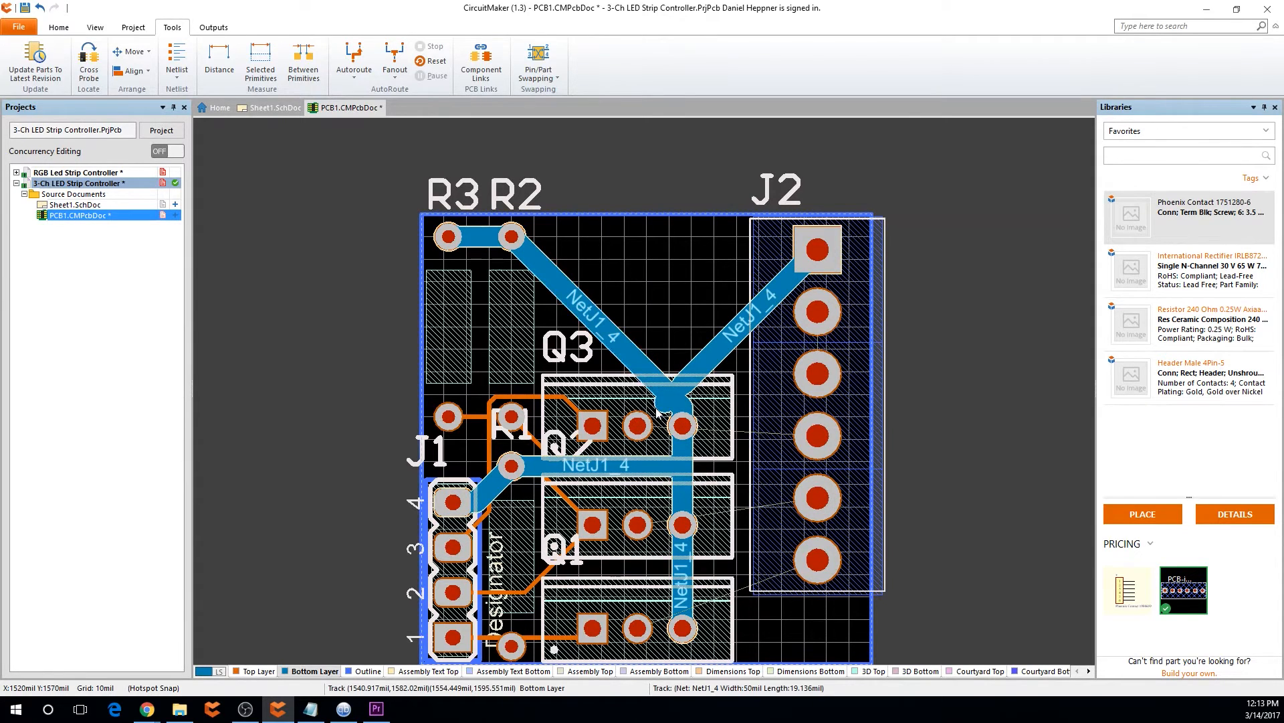
{"action": "left_click", "coordinate": [657, 409]}
{"action": "left_click", "coordinate": [513, 380]}
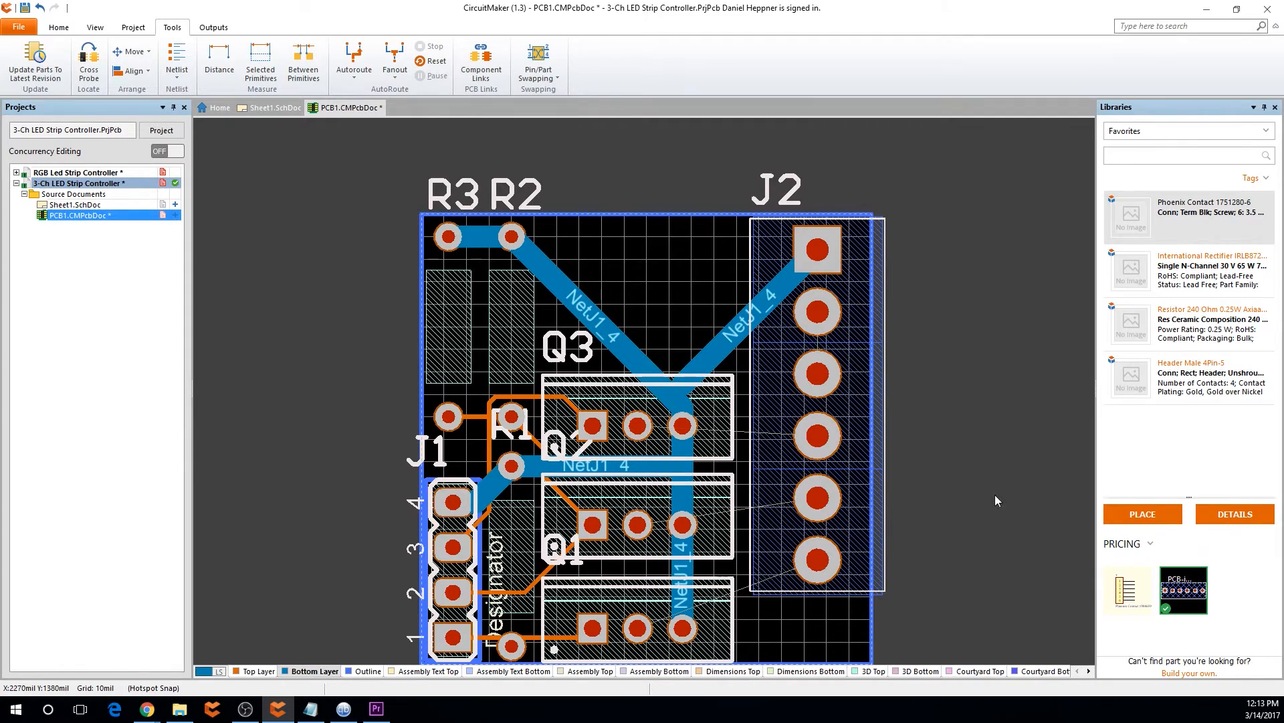
Route 50 mil top-layer tracks from Q3's middle pad to J2 pad 4 and from Q2's middle pad to J2 pad 5
{"action": "scroll", "coordinate": [994, 495], "scroll_direction": "down", "scroll_amount": 2}
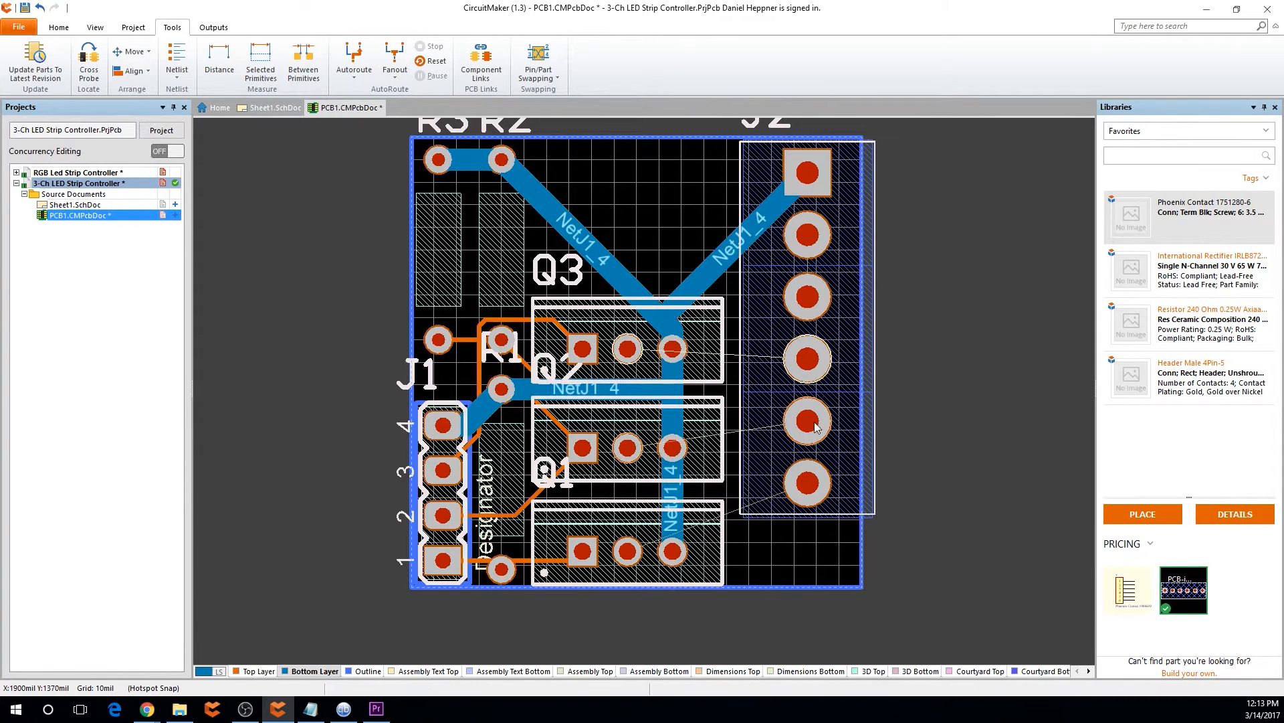
{"action": "left_click", "coordinate": [256, 671]}
{"action": "key", "text": "ctrl+w"}
{"action": "left_click", "coordinate": [627, 348]}
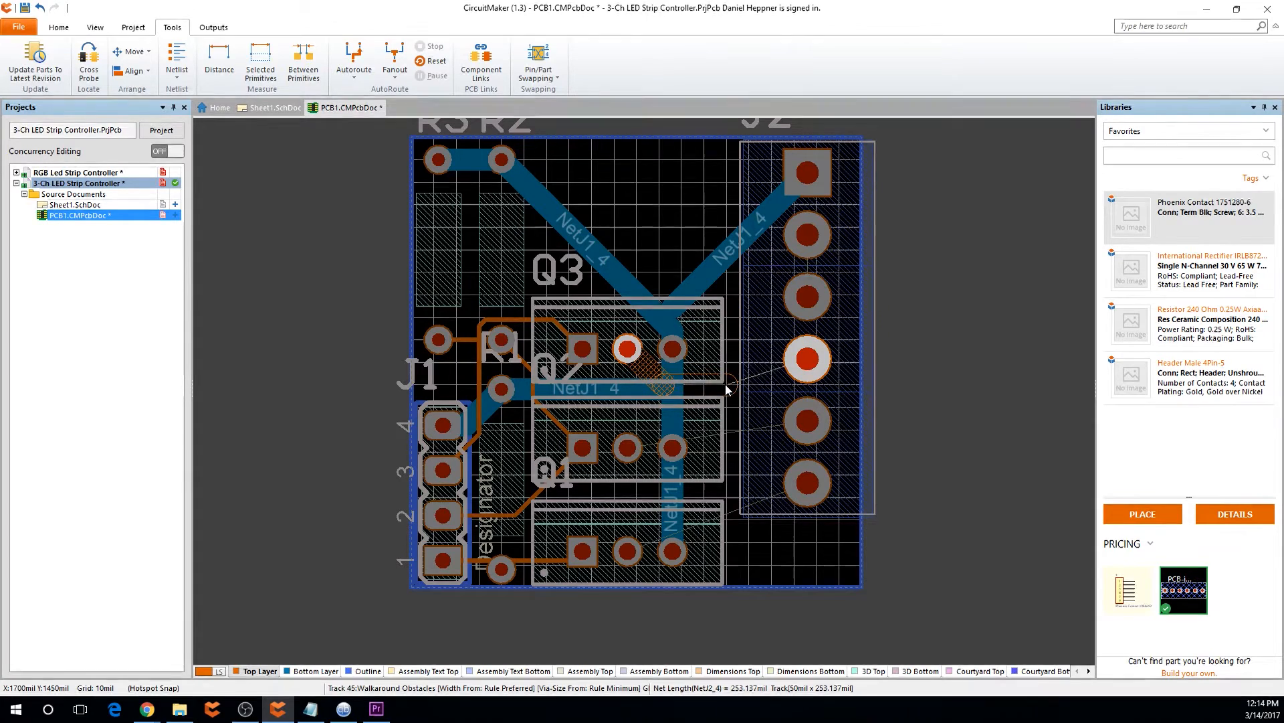
{"action": "left_click", "coordinate": [807, 361]}
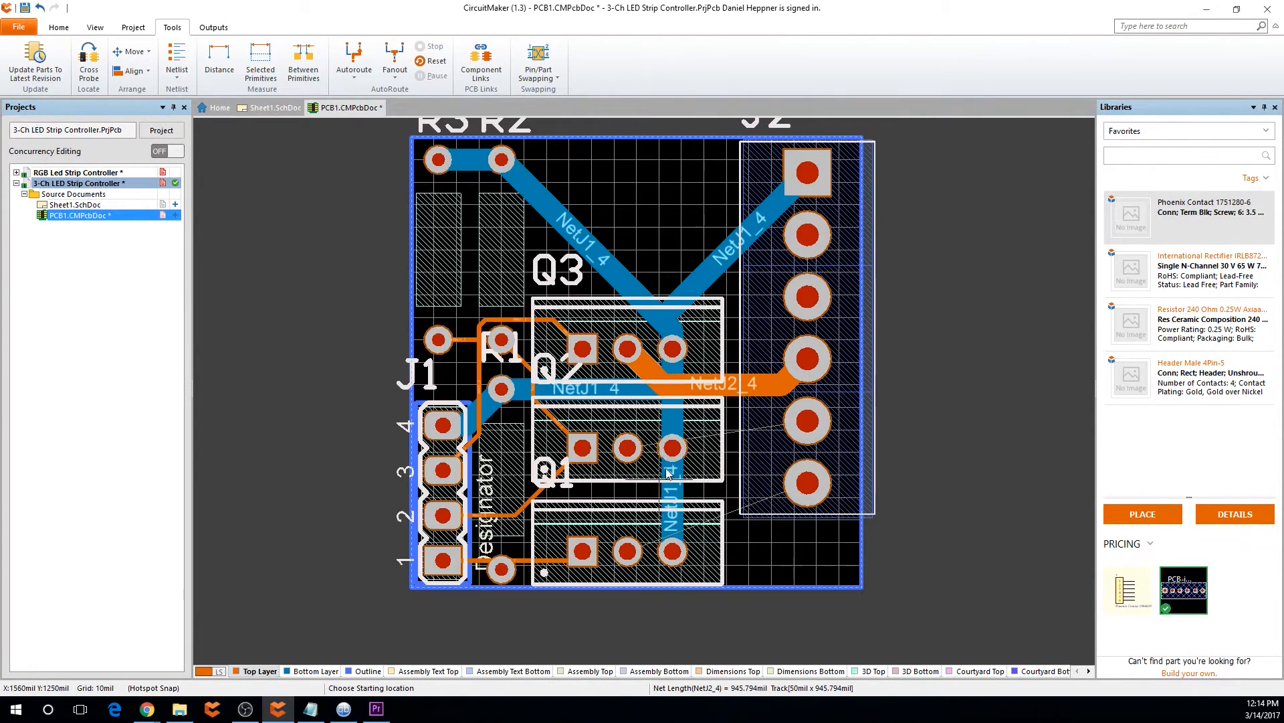
{"action": "left_click", "coordinate": [629, 449]}
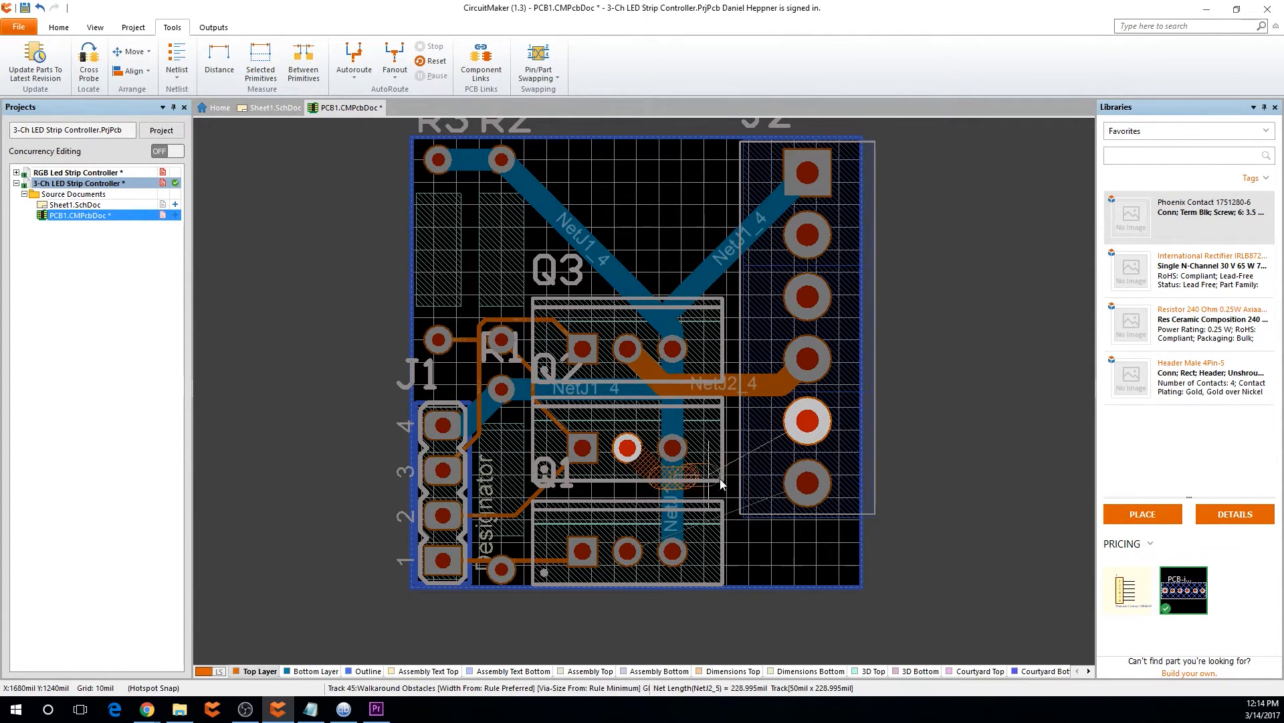
{"action": "left_click", "coordinate": [811, 426]}
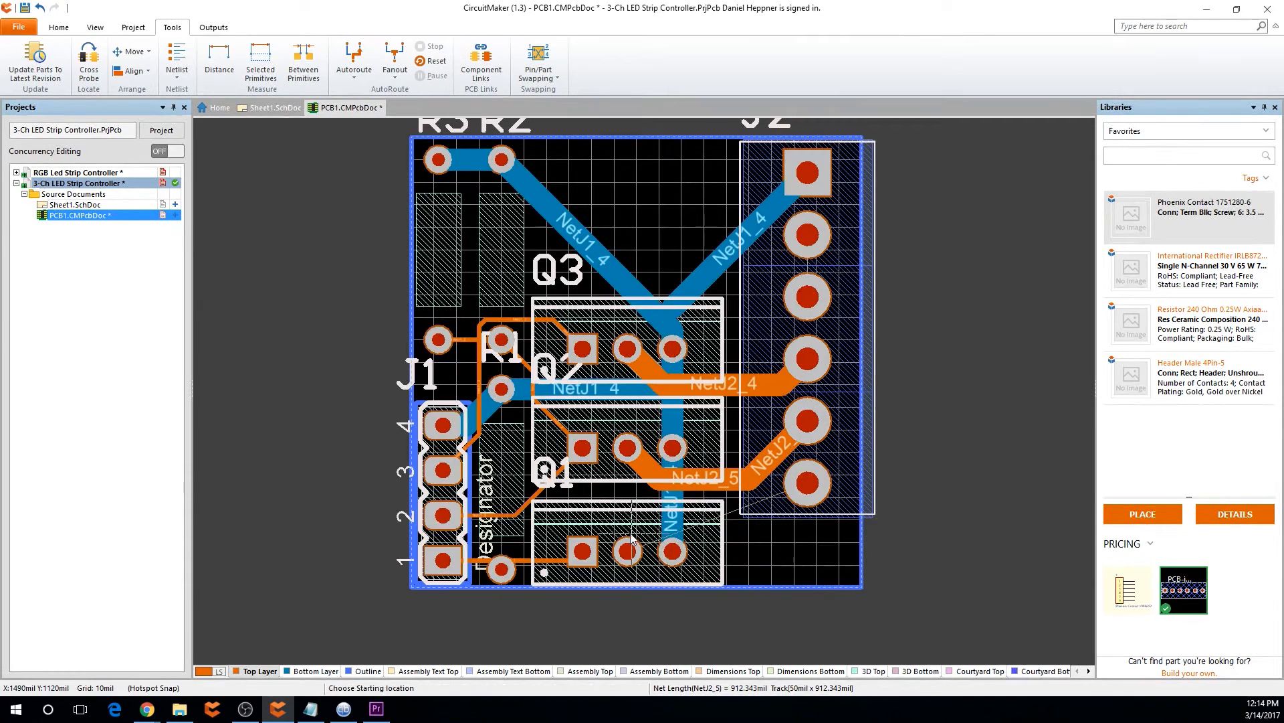
Try to route Q1's middle pad to J2 pad 6 with a vertical first segment, and delete that segment again
{"action": "left_click", "coordinate": [629, 552]}
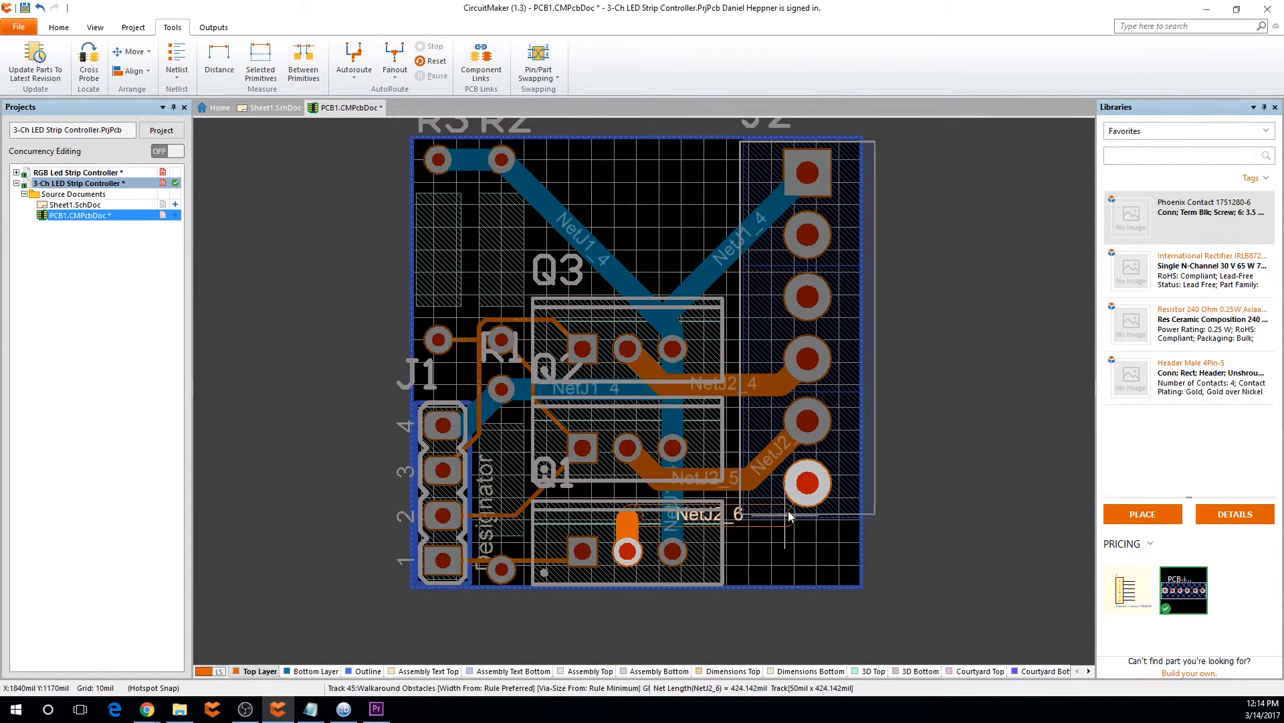
{"action": "right_click", "coordinate": [756, 519]}
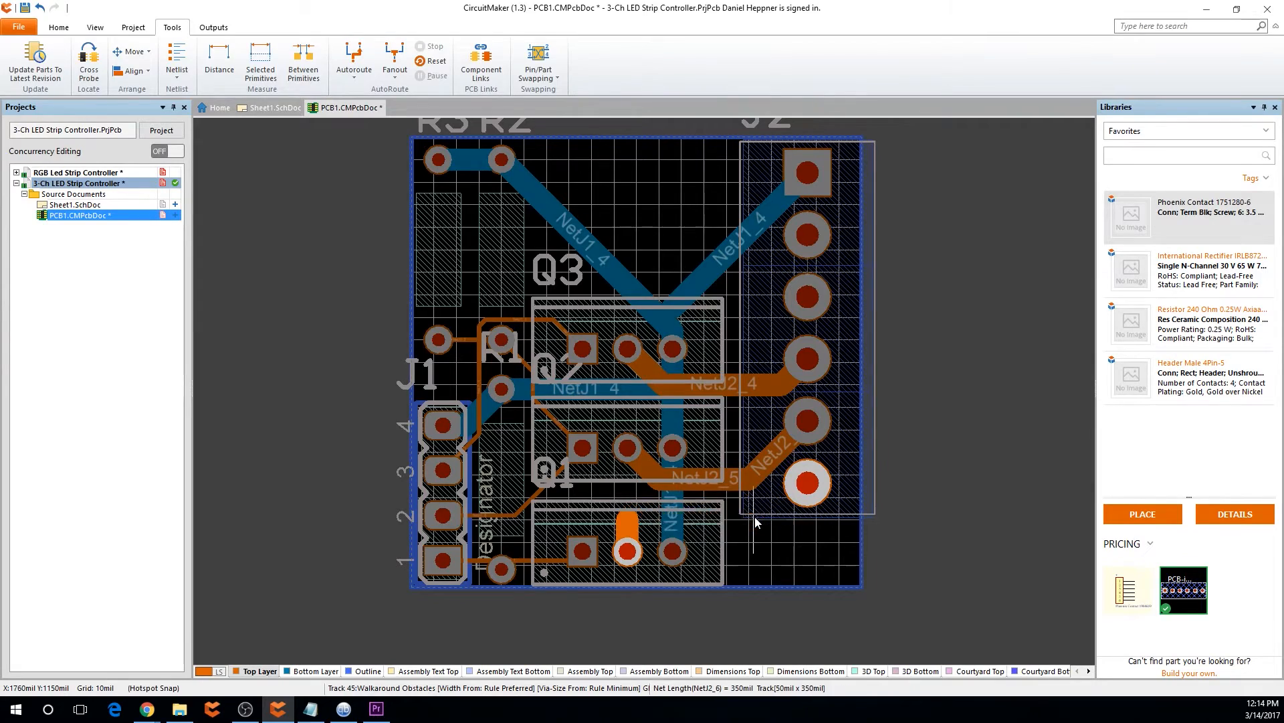
{"action": "right_click", "coordinate": [702, 519]}
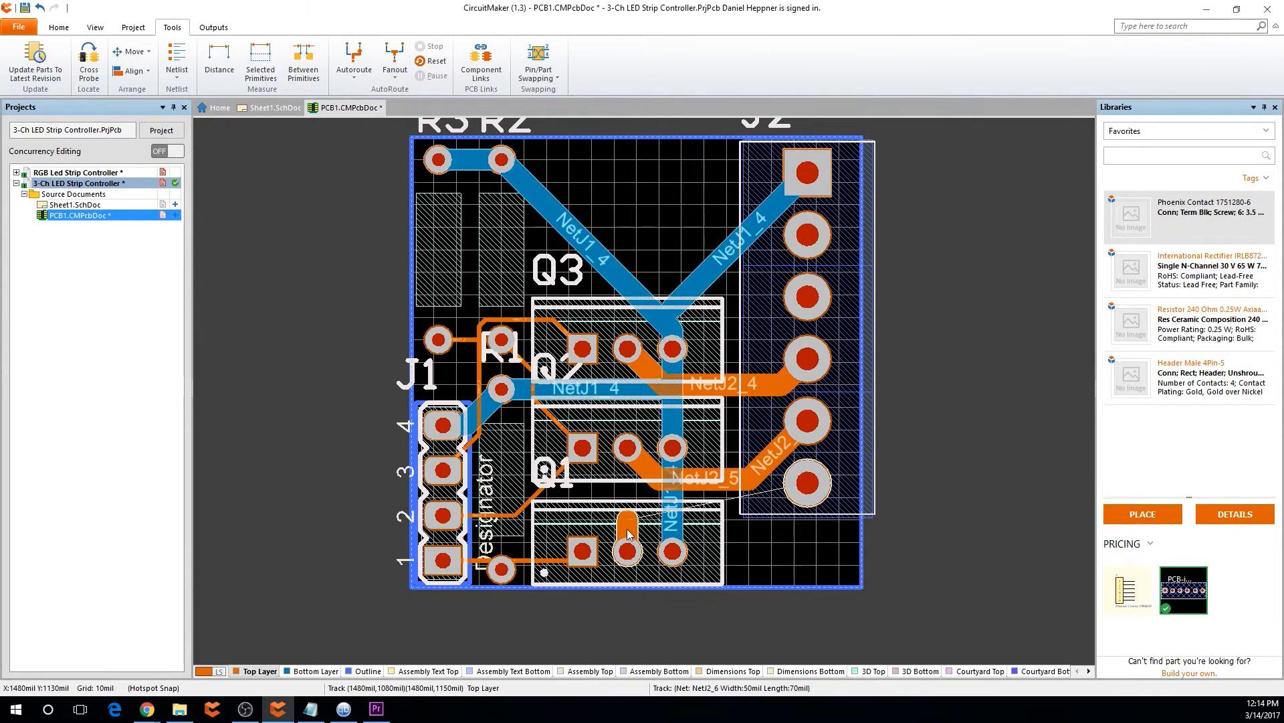
{"action": "left_click", "coordinate": [634, 529]}
{"action": "key", "text": "Delete"}
Route a 50 mil top-layer track from Q1's middle pad diagonally up and across to J2 pad 6
{"action": "key", "text": "p"}
{"action": "key", "text": "t"}
{"action": "left_click", "coordinate": [631, 554]}
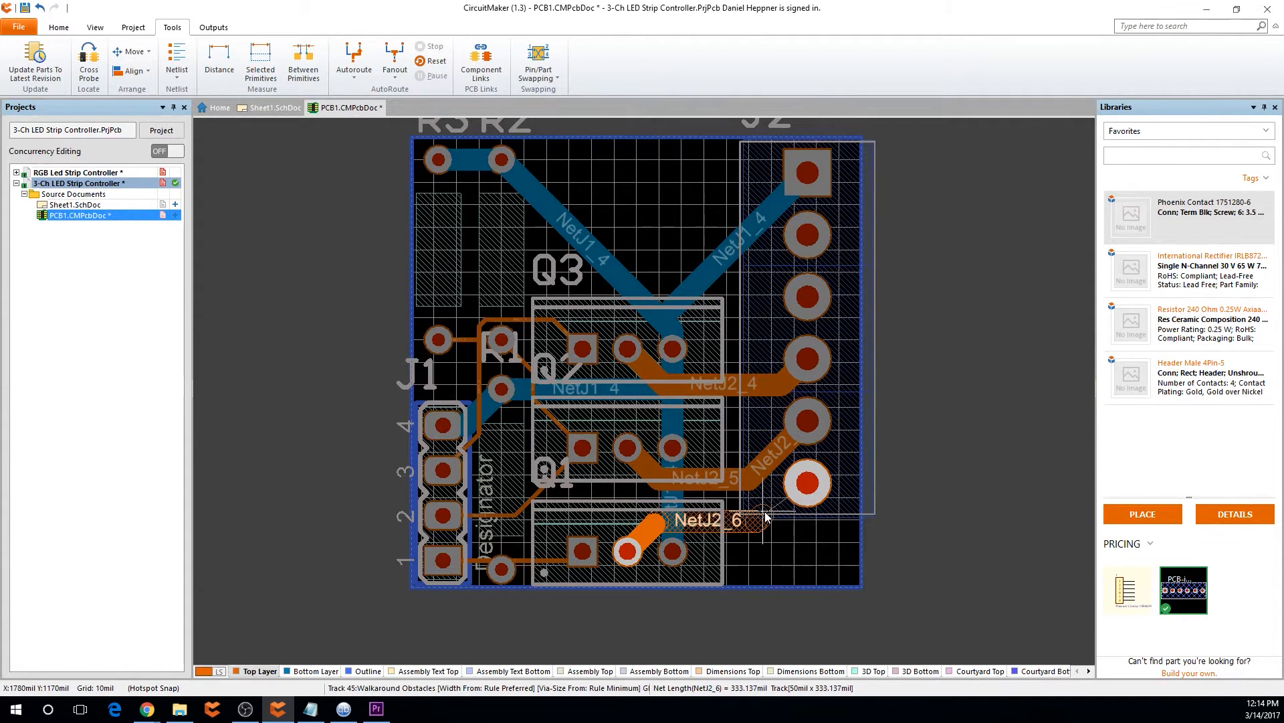
{"action": "left_click", "coordinate": [801, 496]}
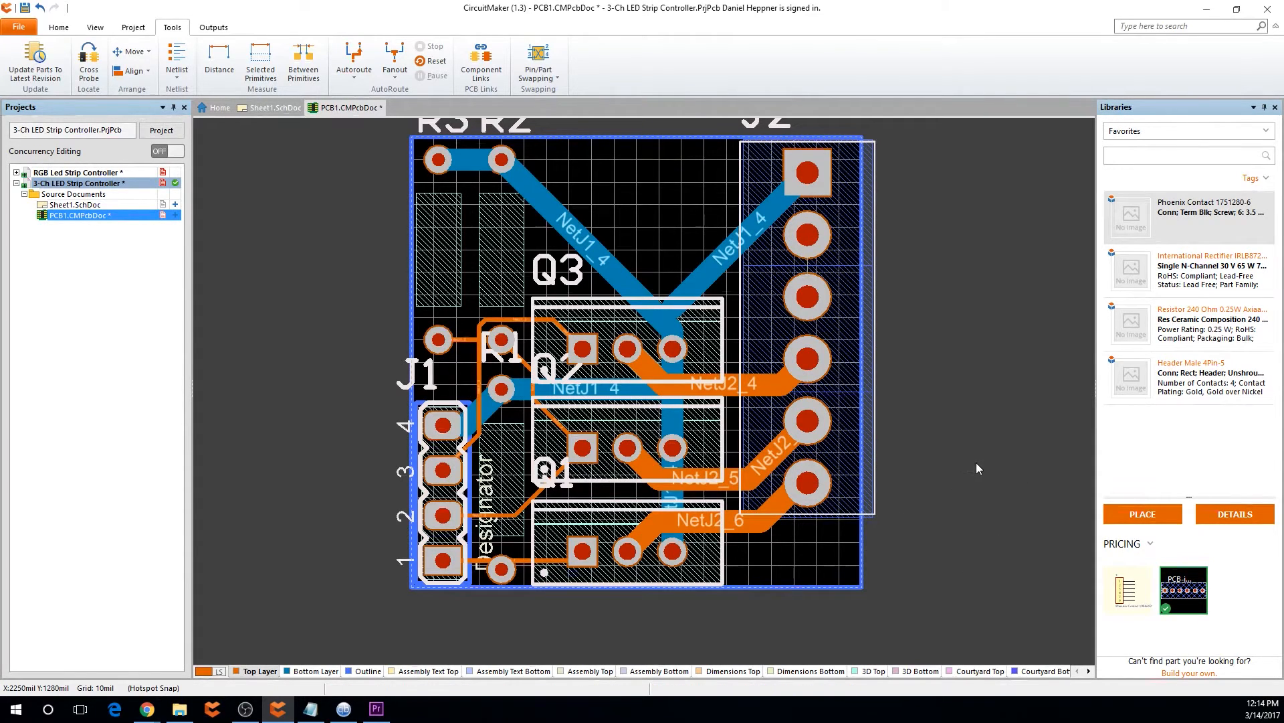
Route a straight top-layer track between J2 pads 2 and 3
{"action": "right_click_drag", "start_coordinate": [919, 580], "coordinate": [814, 472]}
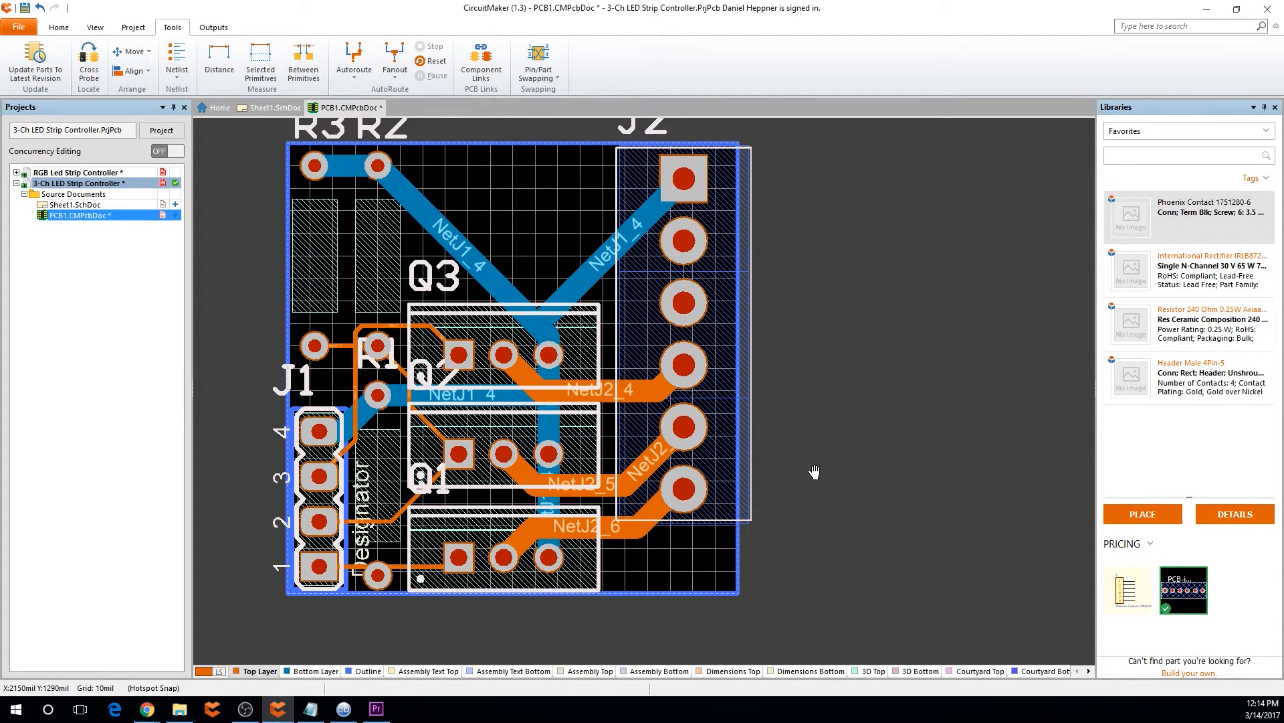
{"action": "key", "text": "ctrl+w"}
{"action": "left_click", "coordinate": [684, 241]}
{"action": "left_click", "coordinate": [694, 312]}
{"action": "right_click", "coordinate": [883, 339]}
{"action": "right_click", "coordinate": [859, 333]}
{"action": "right_click_drag", "start_coordinate": [844, 318], "coordinate": [951, 360]}
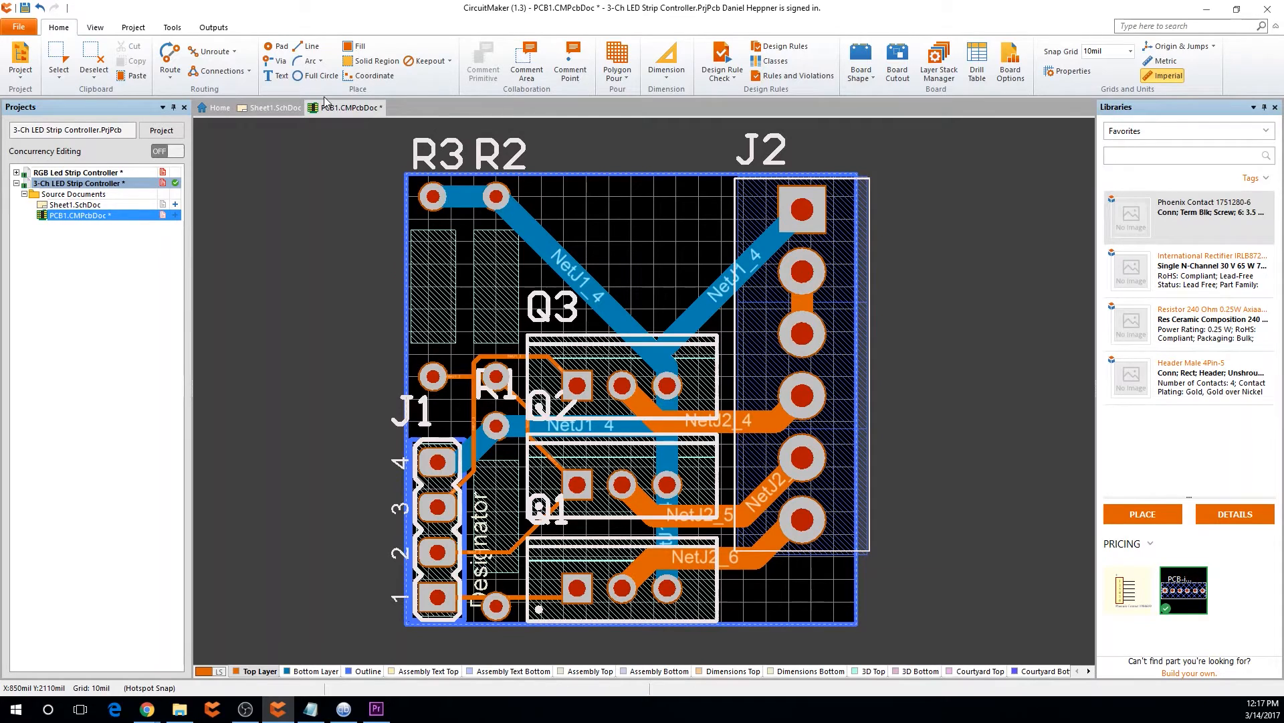
Place two free pads for mounting holes, one near the upper edge between R2 and J2 and one below J2
{"action": "left_click", "coordinate": [275, 46]}
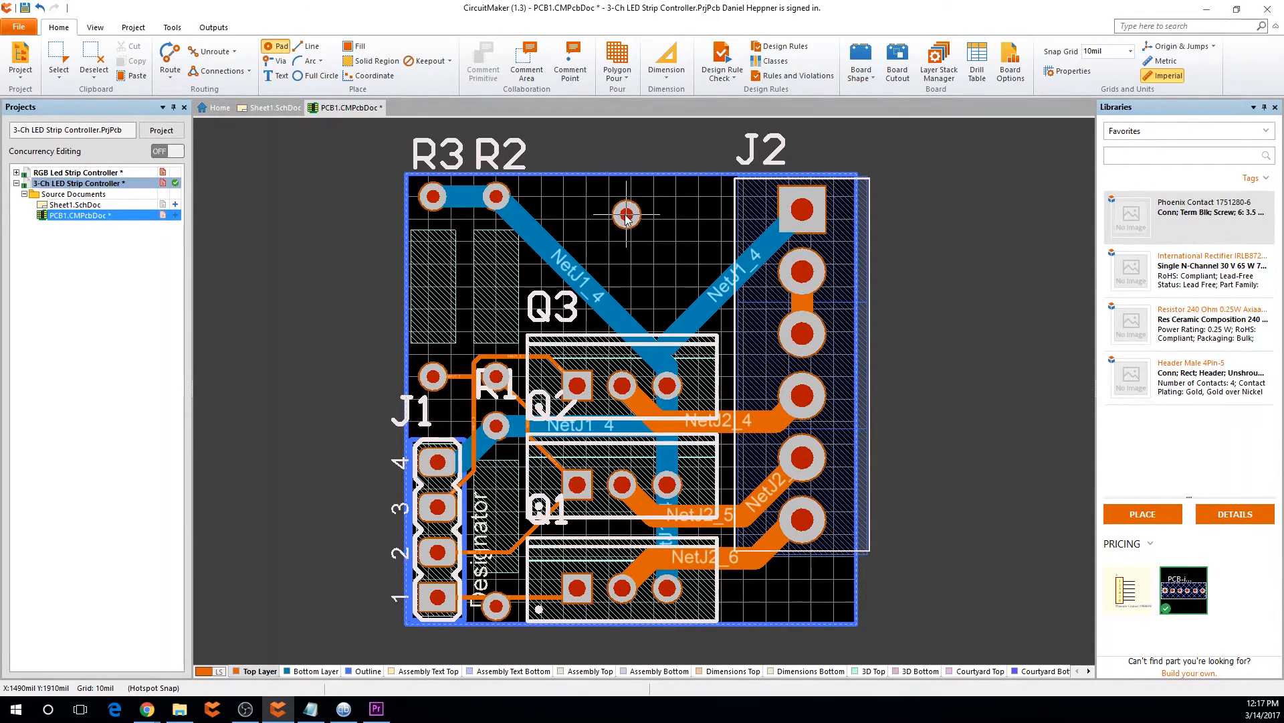
{"action": "left_click", "coordinate": [631, 210]}
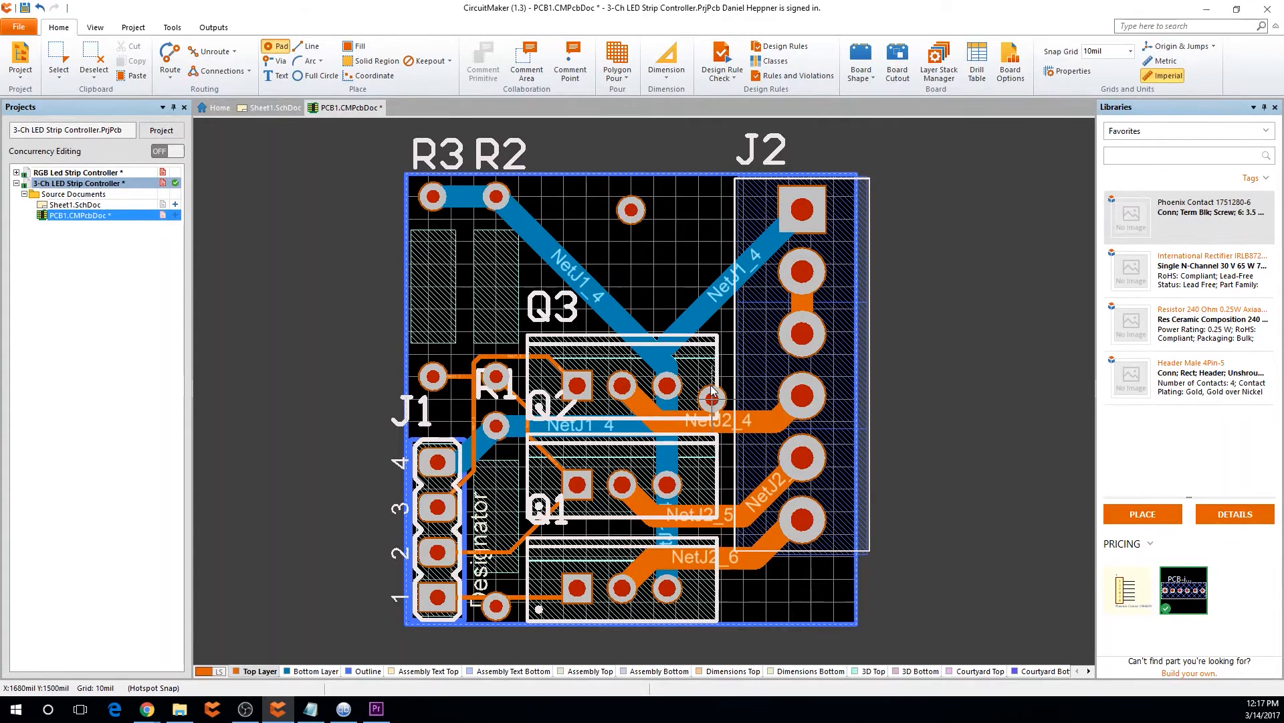
{"action": "left_click", "coordinate": [811, 592]}
Set the hole size of the free pad below J2 to 125 mil and nudge the pad slightly upward
{"action": "double_click", "coordinate": [820, 596]}
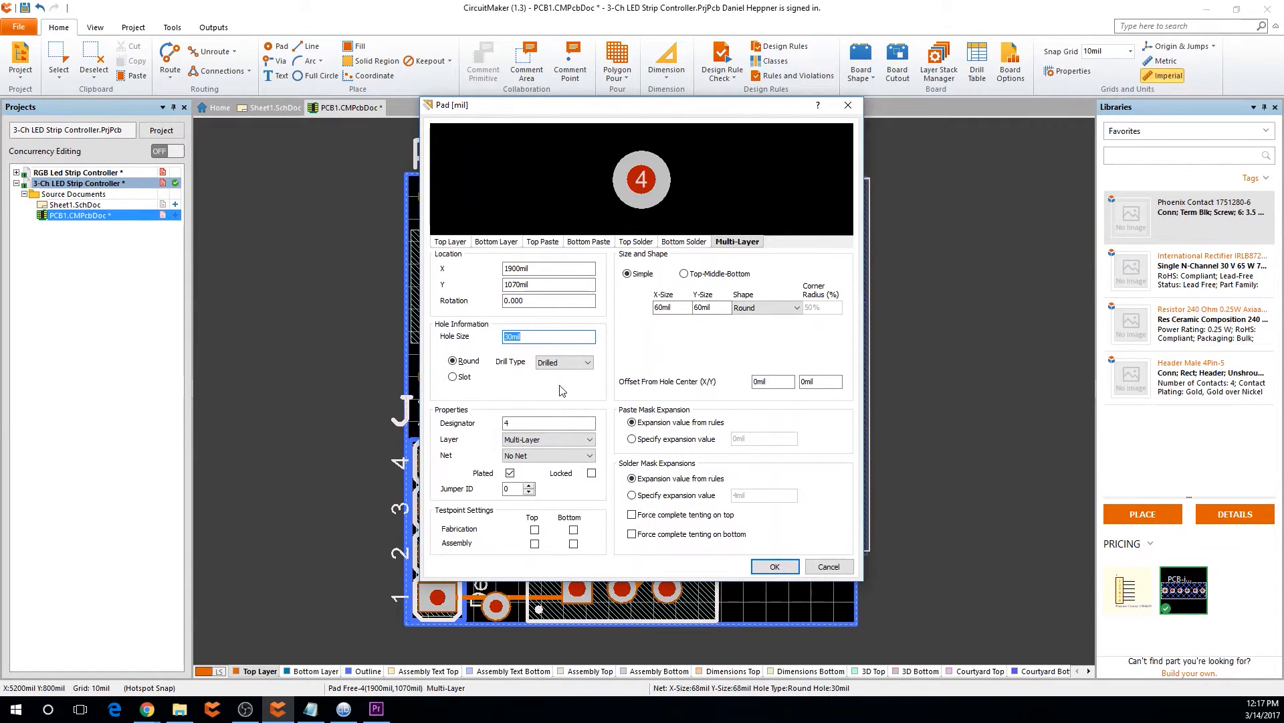
{"action": "type", "text": "125"}
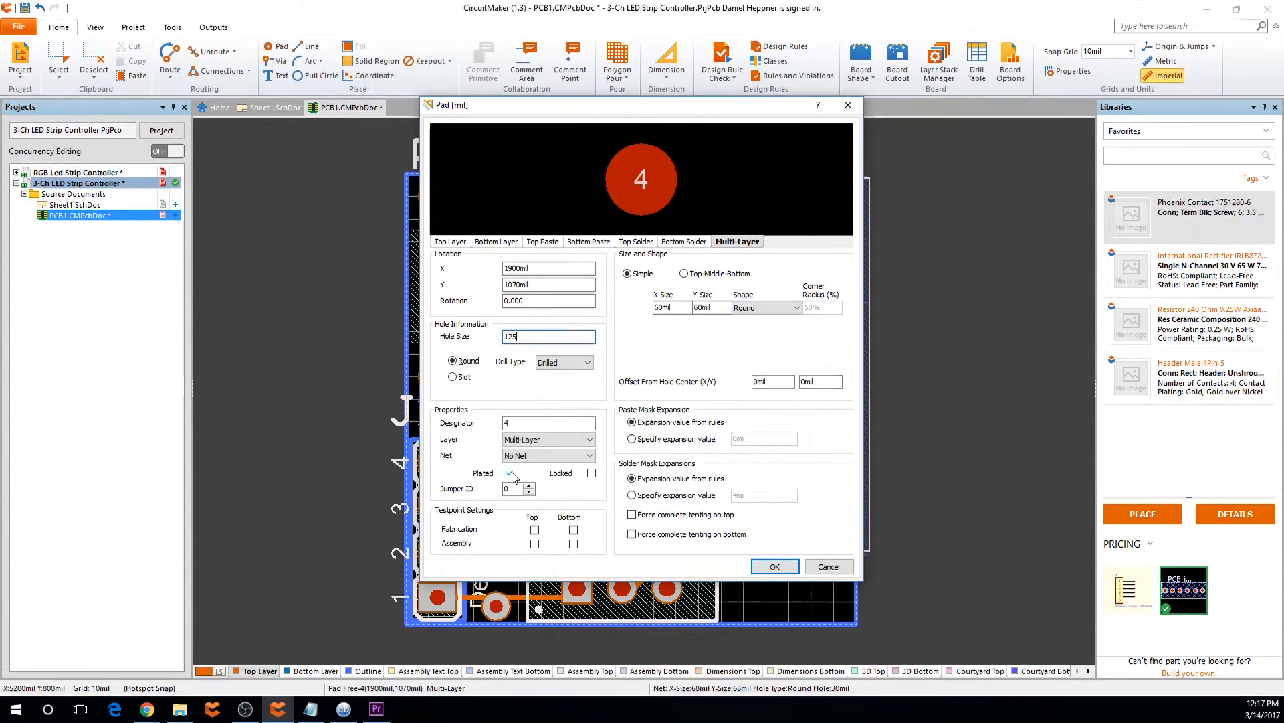
{"action": "left_click", "coordinate": [753, 566]}
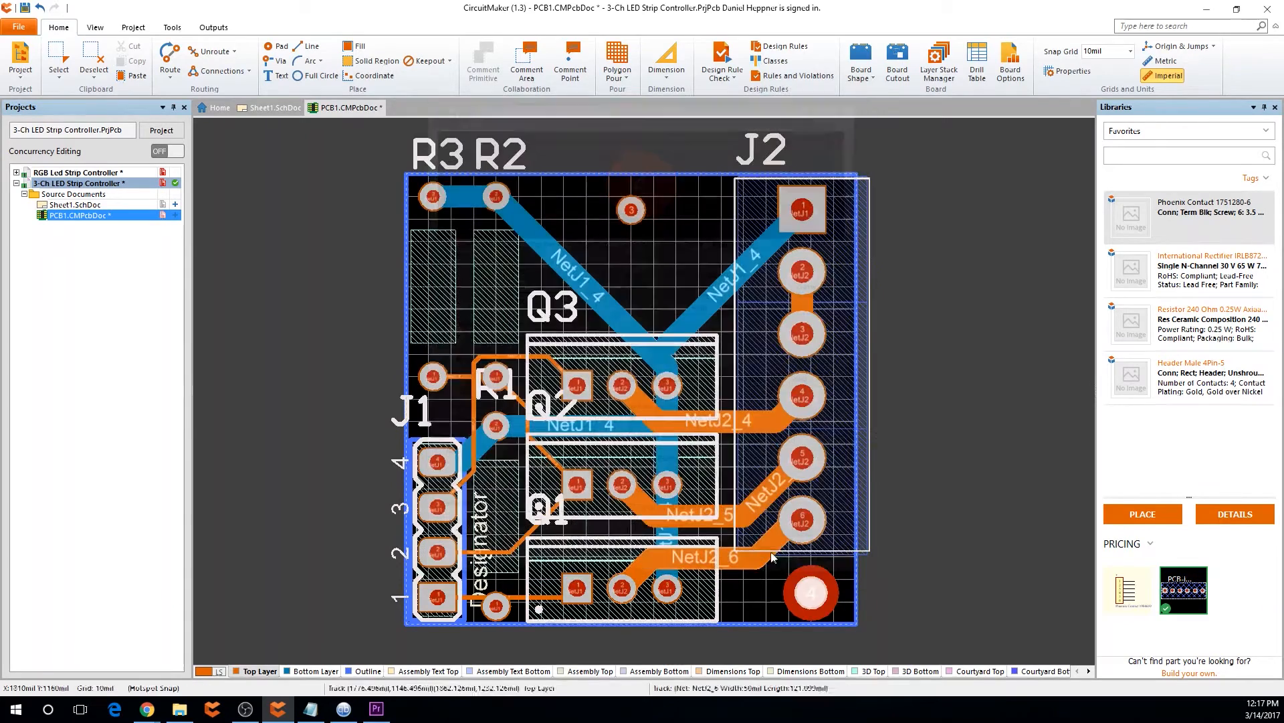
{"action": "left_click", "coordinate": [812, 591]}
Set the upper free pad's hole size to 125 mil and move the pad closer to R2's upper pad
{"action": "double_click", "coordinate": [635, 212]}
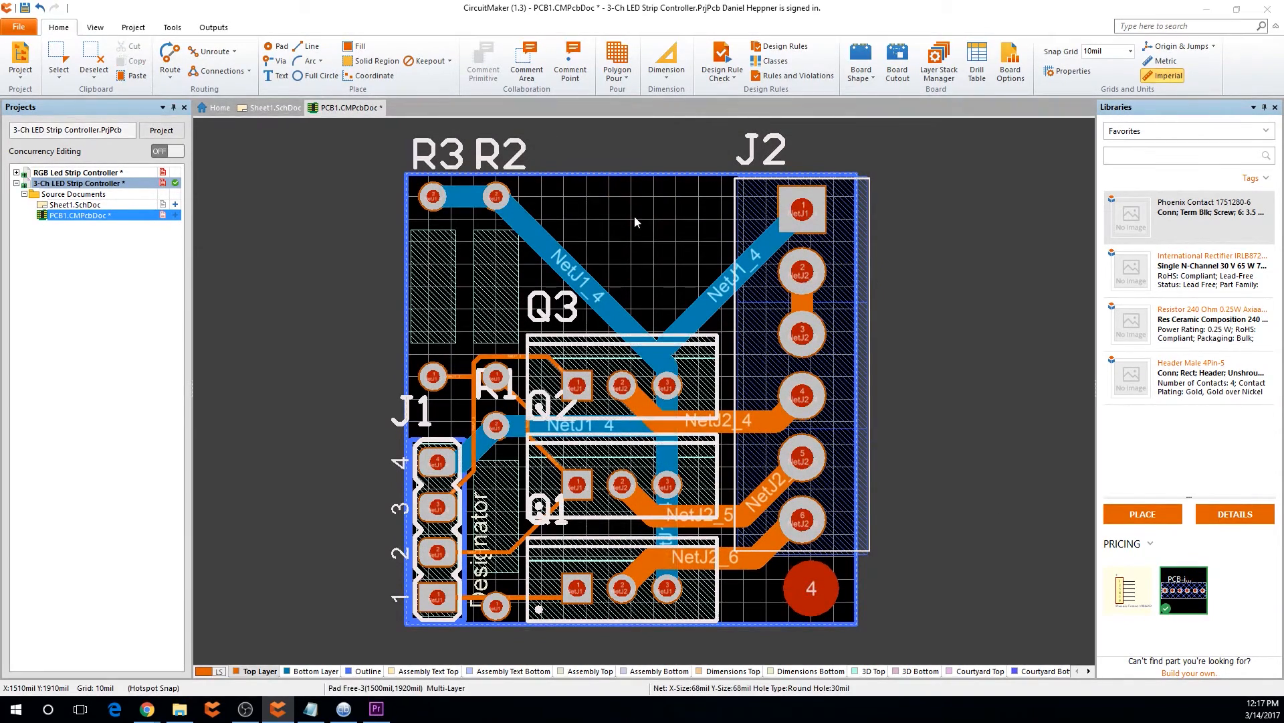
{"action": "type", "text": "125"}
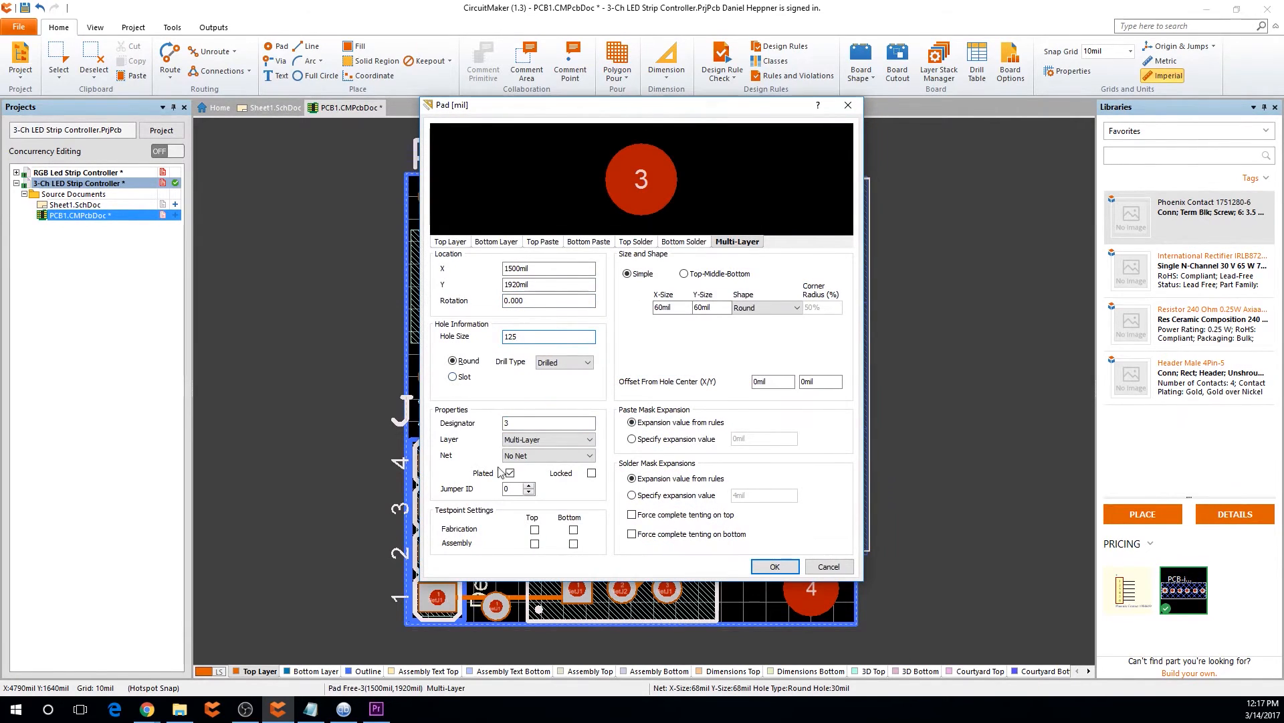
{"action": "left_click", "coordinate": [775, 566]}
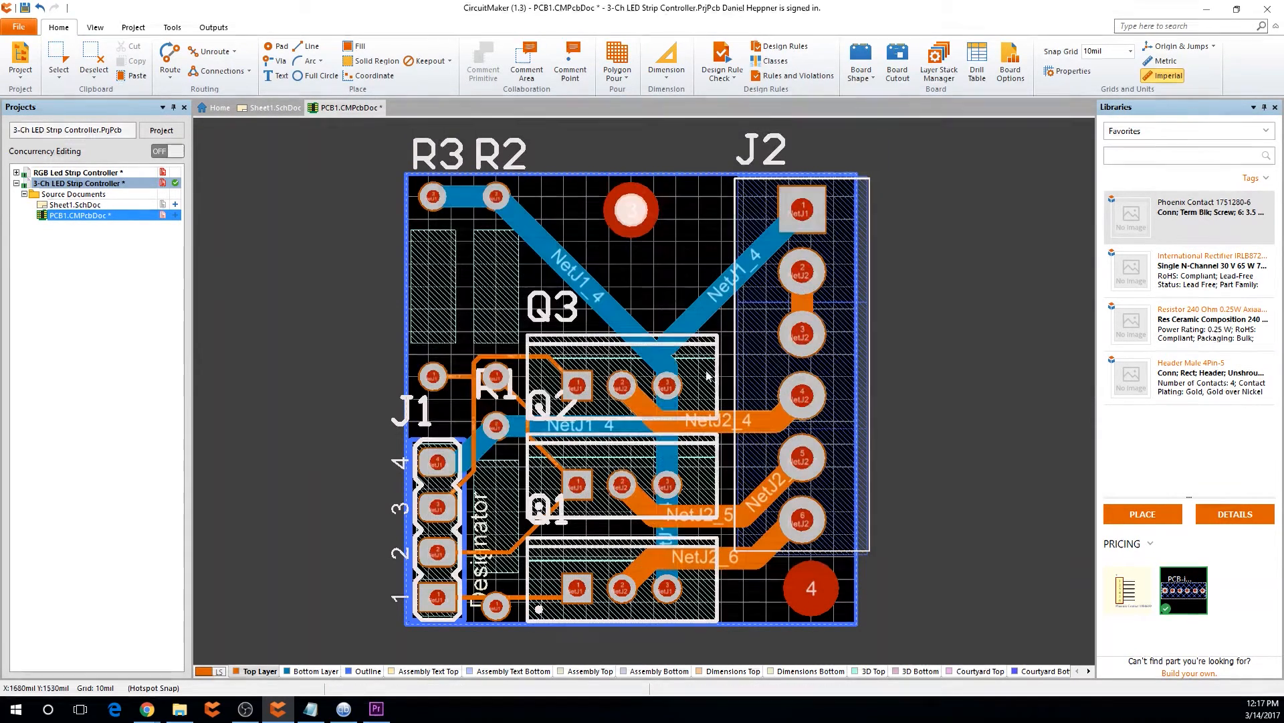
{"action": "left_click_drag", "start_coordinate": [630, 204], "coordinate": [573, 210]}
{"action": "left_click", "coordinate": [727, 208]}
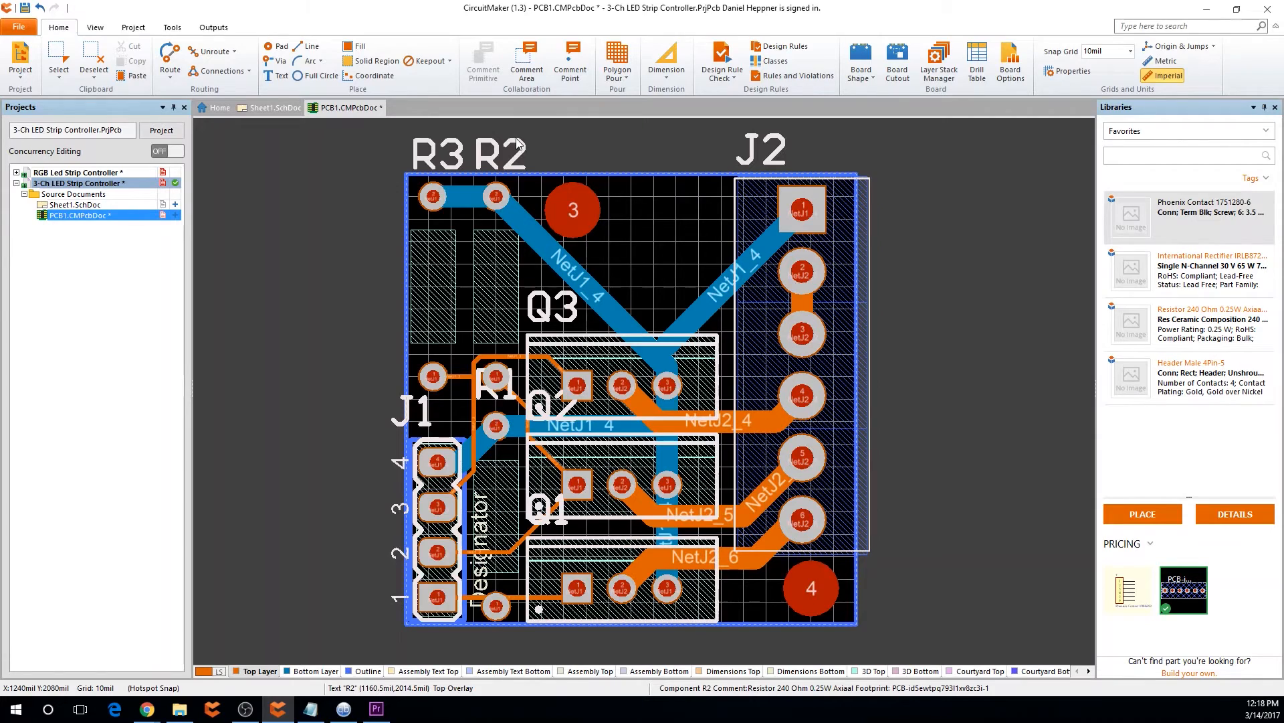
Rotate the R3, R2 and R1 designators to vertical and place each one inside its resistor's body
{"action": "left_click_drag", "start_coordinate": [430, 146], "coordinate": [444, 306]}
{"action": "key", "text": "space"}
{"action": "left_click_drag", "start_coordinate": [505, 166], "coordinate": [516, 312]}
{"action": "key", "text": "space"}
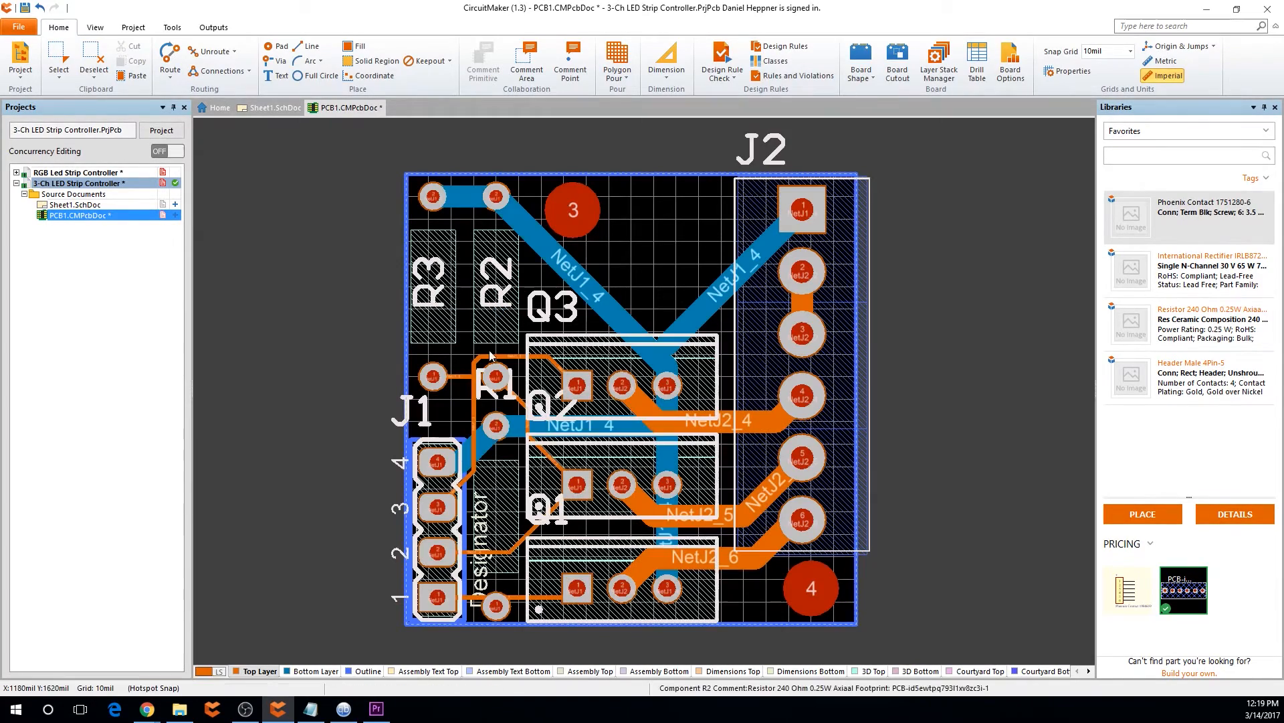
{"action": "left_click_drag", "start_coordinate": [487, 398], "coordinate": [511, 538]}
{"action": "key", "text": "space"}
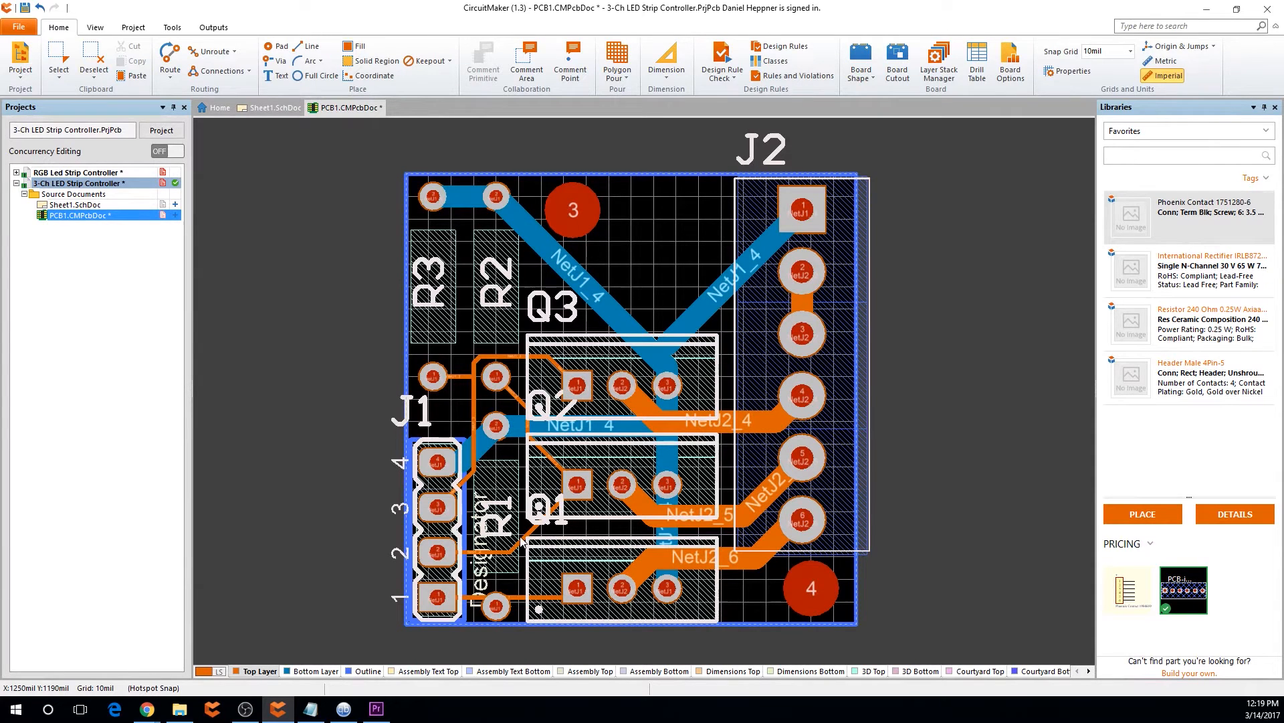
Delete the stray ".Designator" text between header J1 and resistor R1
{"action": "left_click", "coordinate": [475, 590]}
{"action": "left_click", "coordinate": [534, 547]}
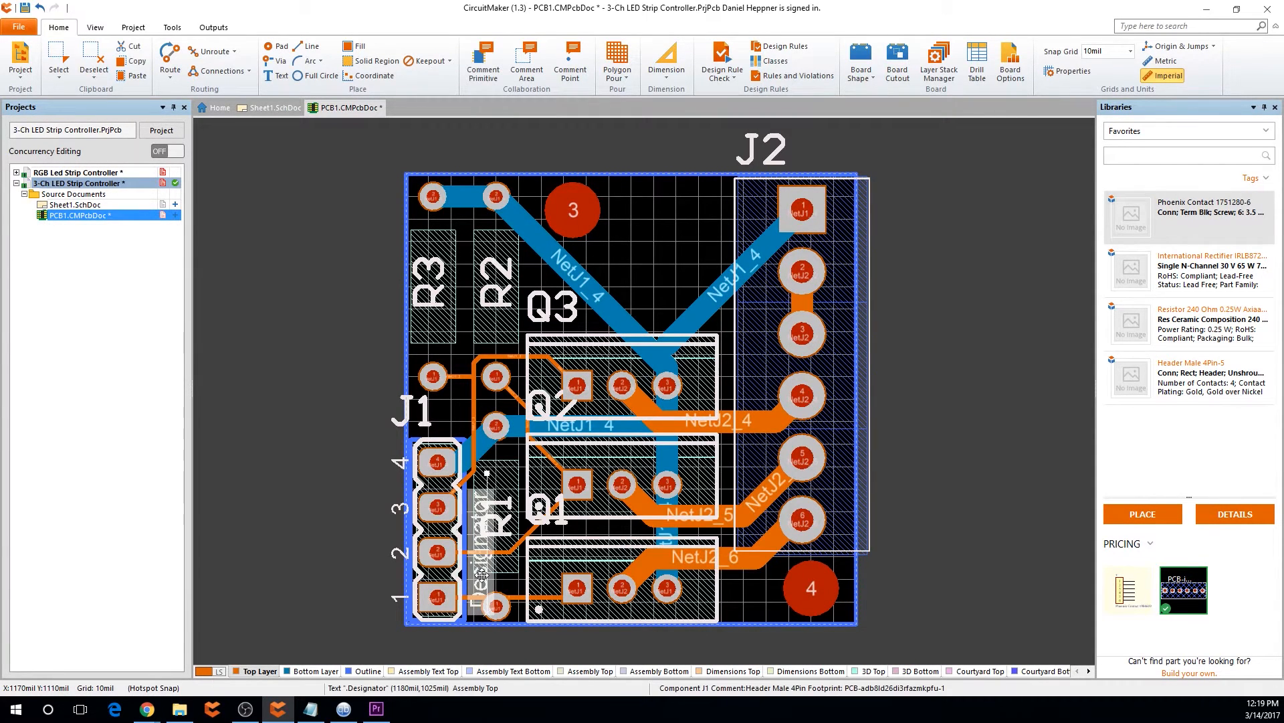
{"action": "key", "text": "Delete"}
{"action": "scroll", "coordinate": [361, 488], "scroll_direction": "down", "scroll_amount": 1}
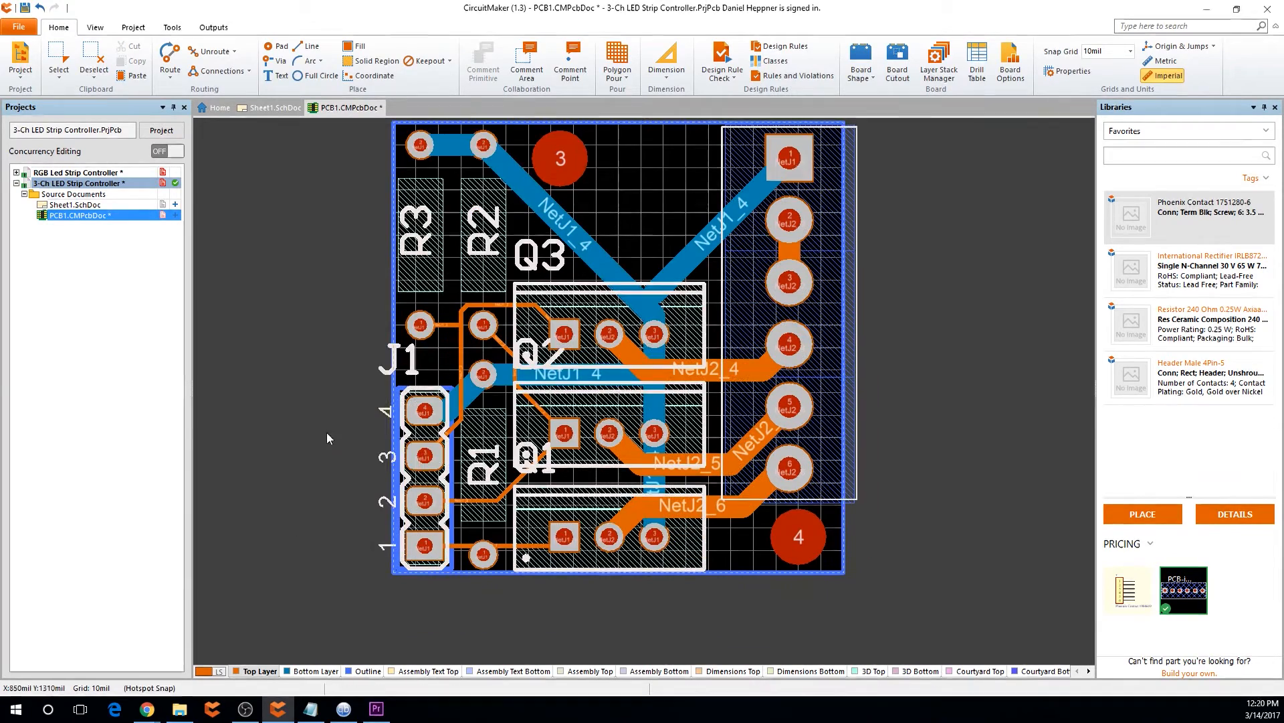
Remove the pin numbers beside header J1 and move the J1 designator inside the board directly above the header
{"action": "left_click", "coordinate": [387, 500]}
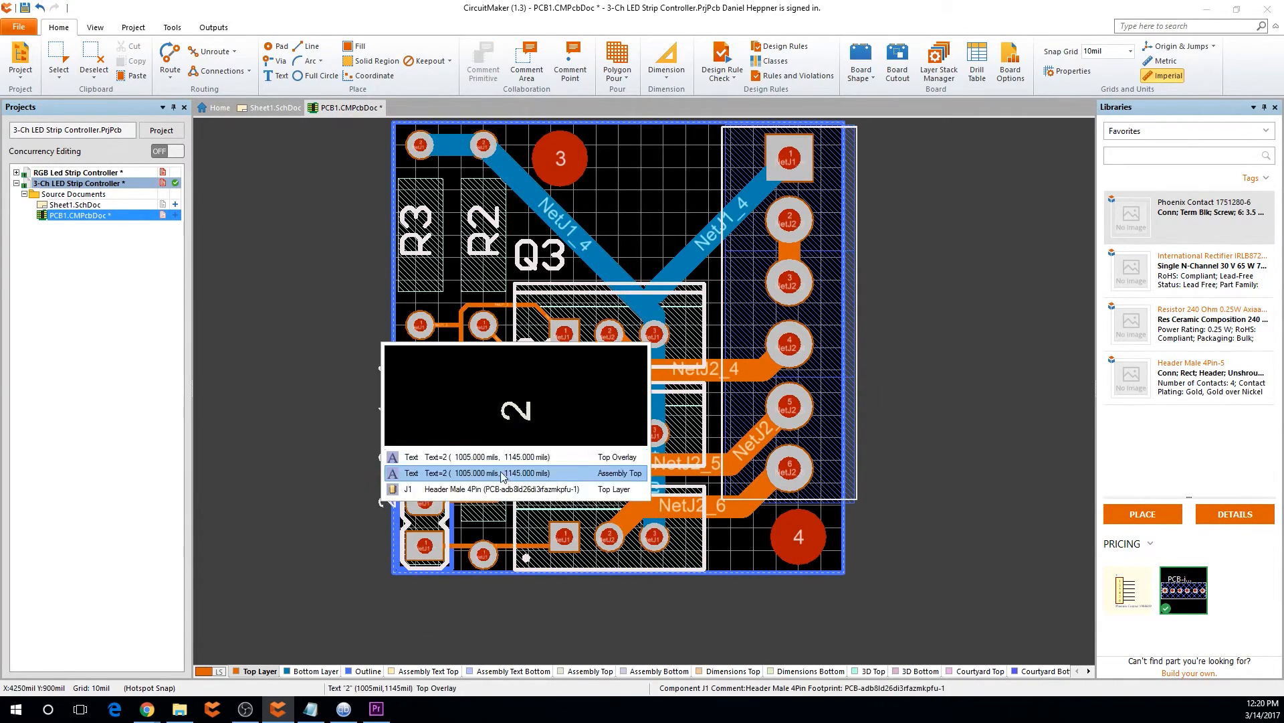
{"action": "left_click", "coordinate": [482, 505]}
{"action": "left_click", "coordinate": [384, 412]}
{"action": "right_click_drag", "start_coordinate": [410, 391], "coordinate": [336, 408]}
{"action": "mouse_move", "coordinate": [334, 387]}
{"action": "left_mouse_down"}
{"action": "mouse_move", "coordinate": [331, 399]}
{"action": "mouse_move", "coordinate": [336, 389]}
{"action": "left_mouse_up"}
{"action": "left_click", "coordinate": [361, 376]}
{"action": "double_click", "coordinate": [354, 449]}
{"action": "left_click", "coordinate": [498, 217]}
{"action": "left_click", "coordinate": [798, 593]}
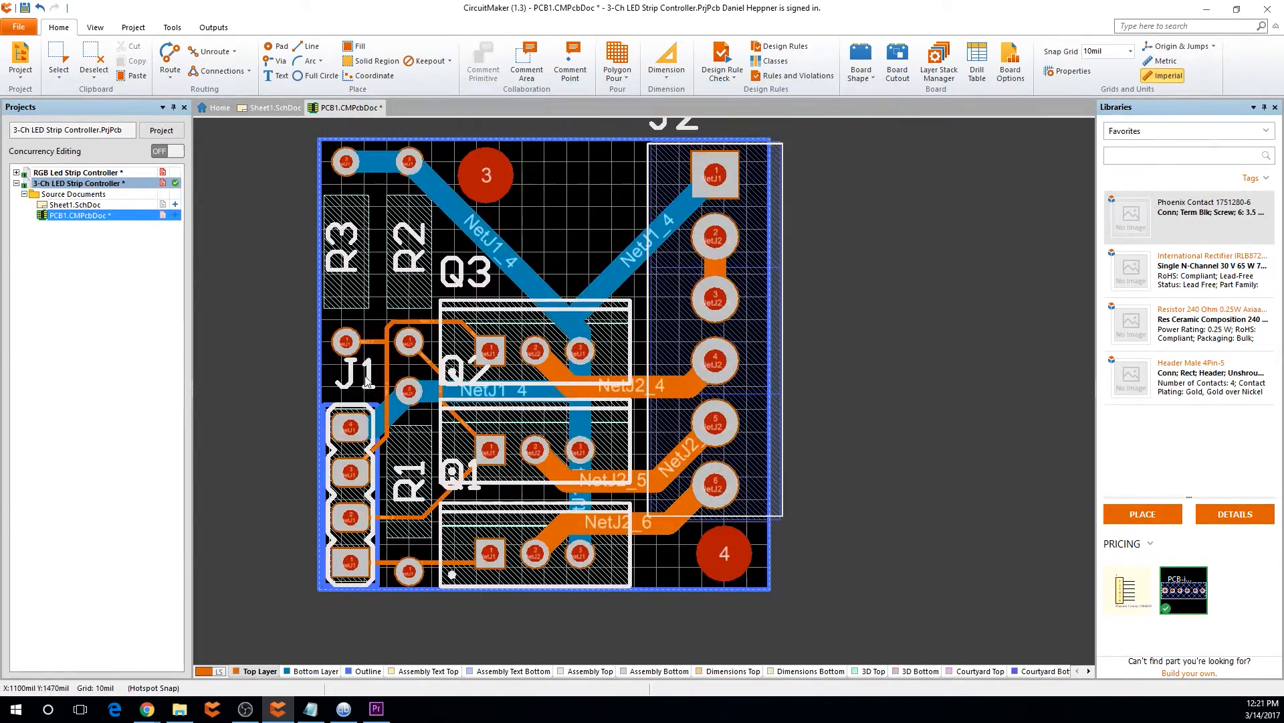
Hide the J1 and J2 designators
{"action": "double_click", "coordinate": [377, 387]}
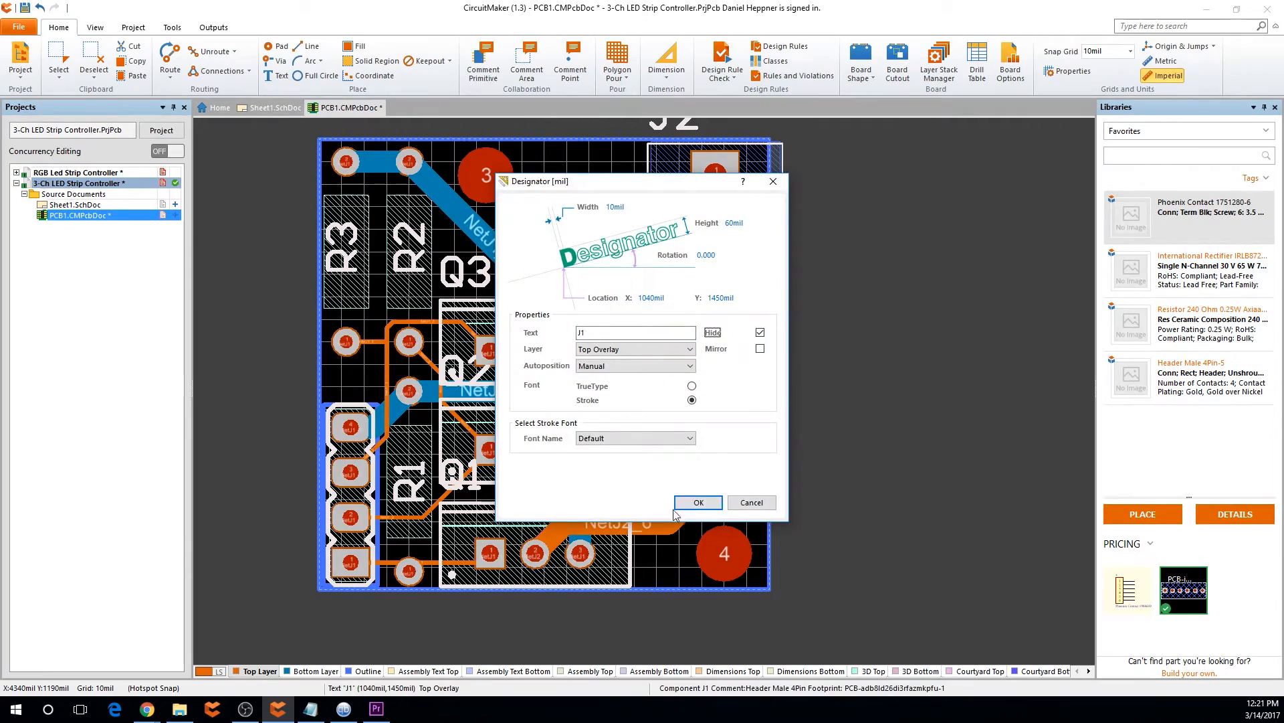
{"action": "left_click", "coordinate": [699, 502]}
{"action": "left_click_drag", "start_coordinate": [880, 276], "coordinate": [795, 311]}
{"action": "mouse_move", "coordinate": [867, 301]}
{"action": "right_mouse_down"}
{"action": "mouse_move", "coordinate": [775, 342]}
{"action": "mouse_move", "coordinate": [765, 368]}
{"action": "right_mouse_up"}
{"action": "double_click", "coordinate": [573, 199]}
{"action": "left_click", "coordinate": [762, 335]}
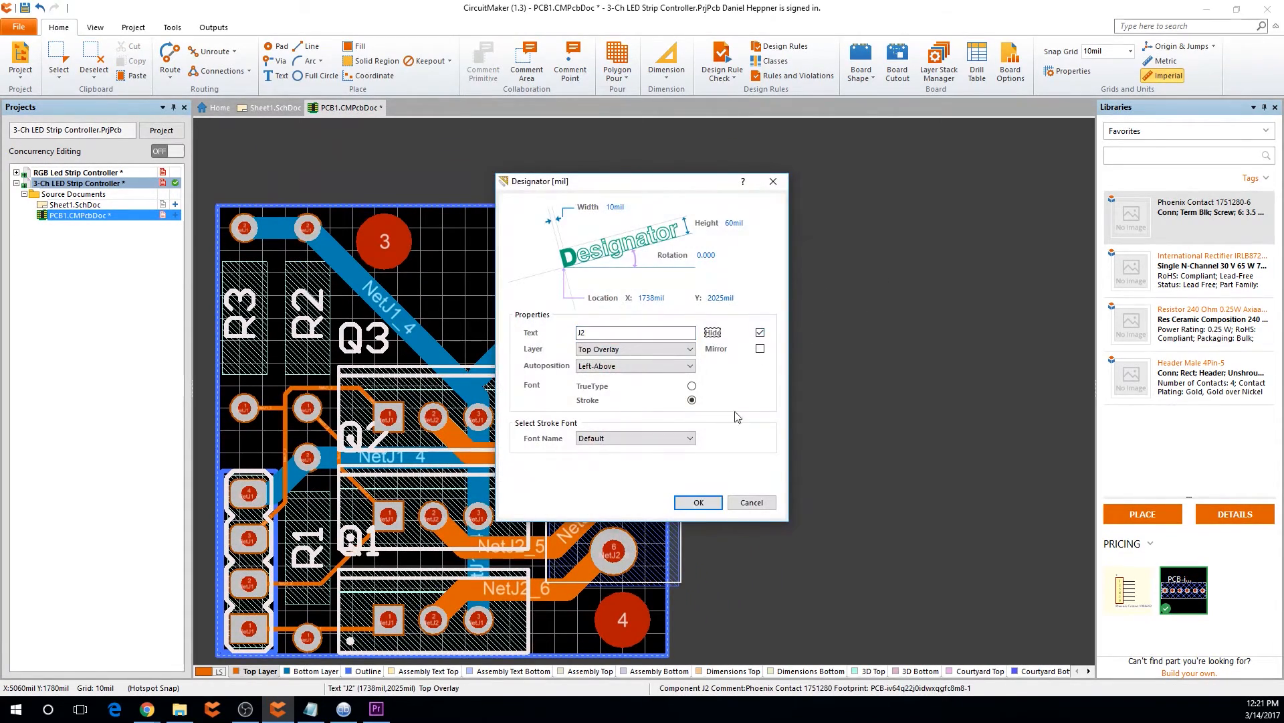
{"action": "left_click", "coordinate": [719, 506]}
Hide the Q1 designator on the silkscreen
{"action": "right_click_drag", "start_coordinate": [815, 455], "coordinate": [949, 376]}
{"action": "left_click", "coordinate": [537, 471]}
{"action": "double_click", "coordinate": [503, 470]}
{"action": "left_click", "coordinate": [525, 475]}
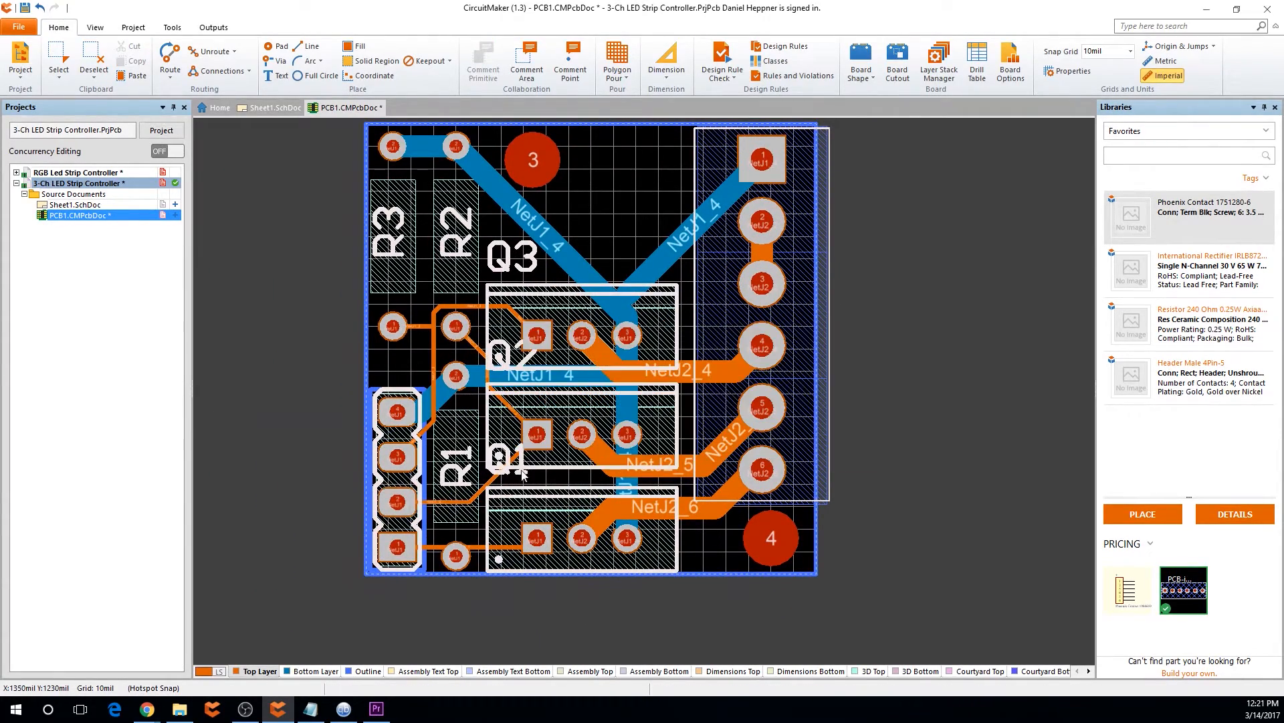
{"action": "left_click", "coordinate": [512, 473]}
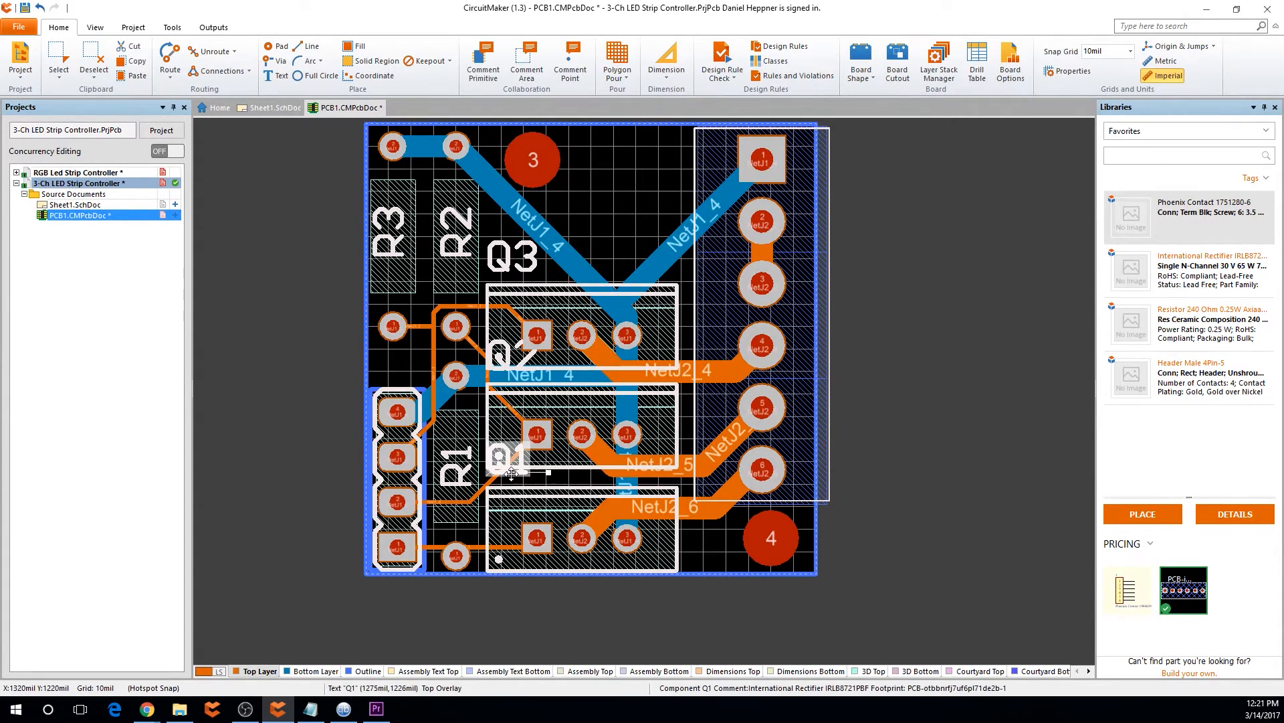
{"action": "double_click", "coordinate": [511, 474]}
{"action": "left_click", "coordinate": [760, 333]}
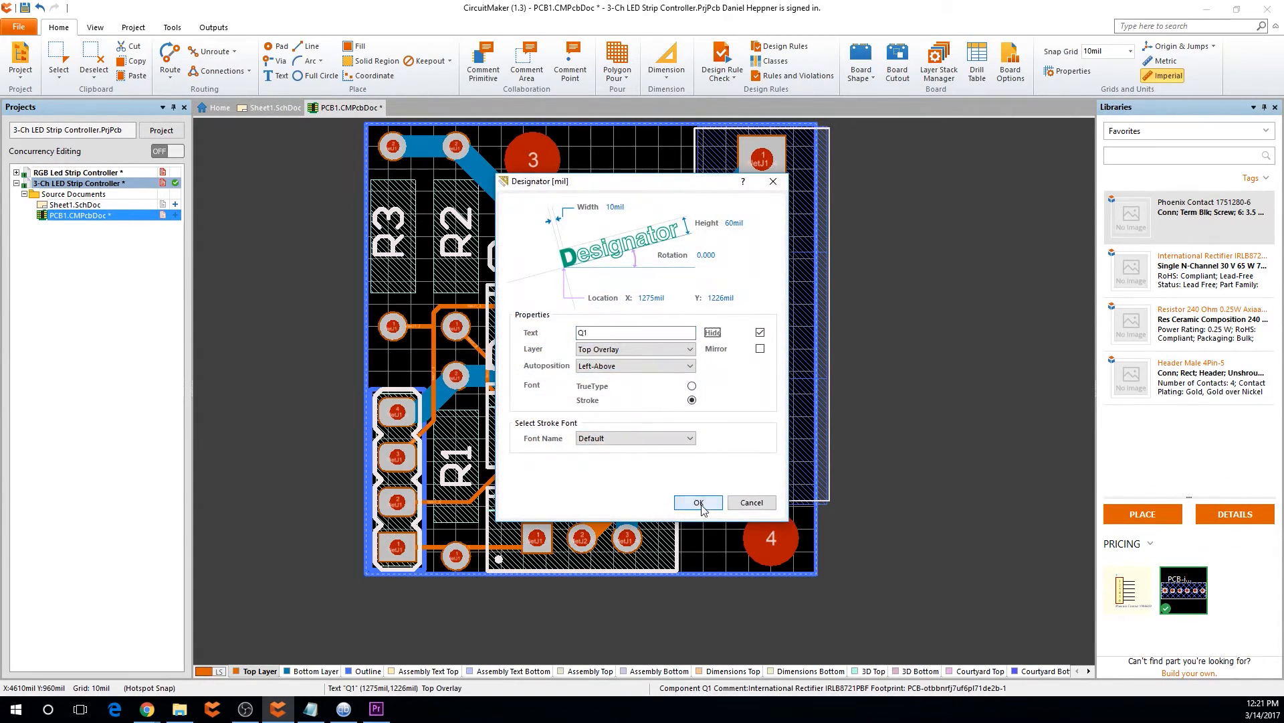
{"action": "left_click", "coordinate": [698, 502]}
Hide the designators of transistors Q2 and Q3
{"action": "left_click", "coordinate": [498, 362]}
{"action": "left_click", "coordinate": [511, 336]}
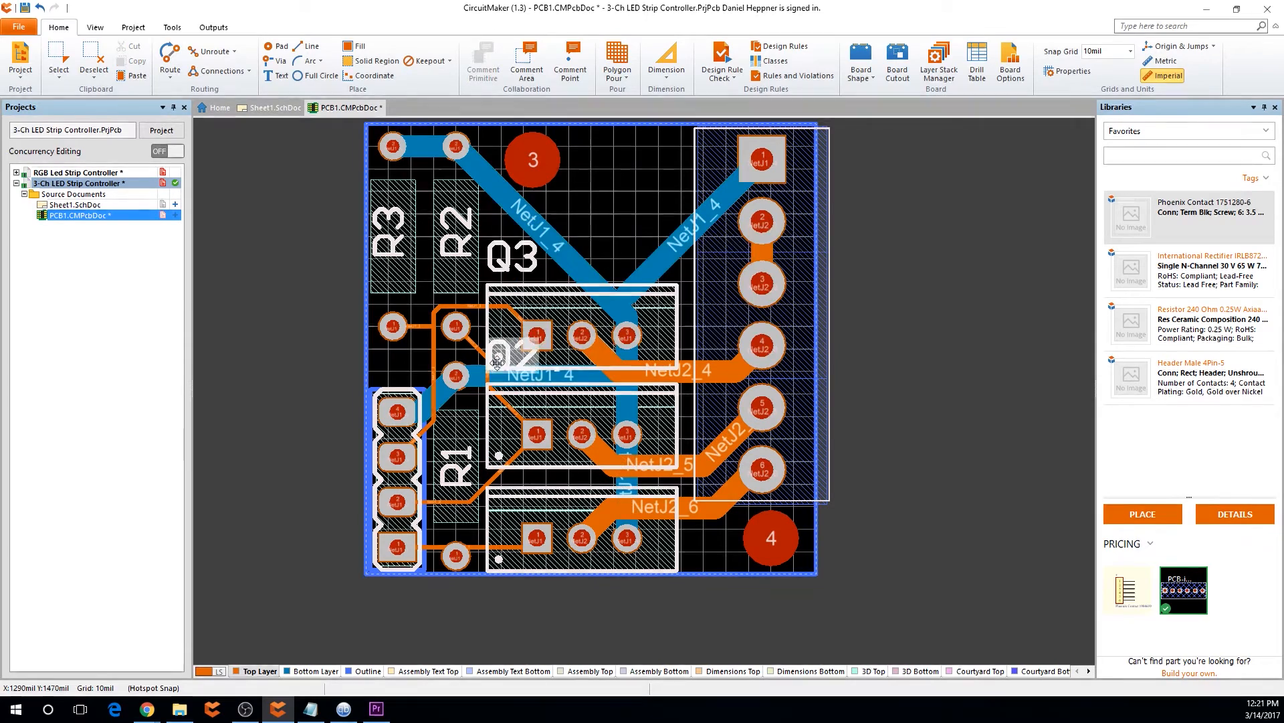
{"action": "double_click", "coordinate": [499, 362]}
{"action": "left_click", "coordinate": [506, 336]}
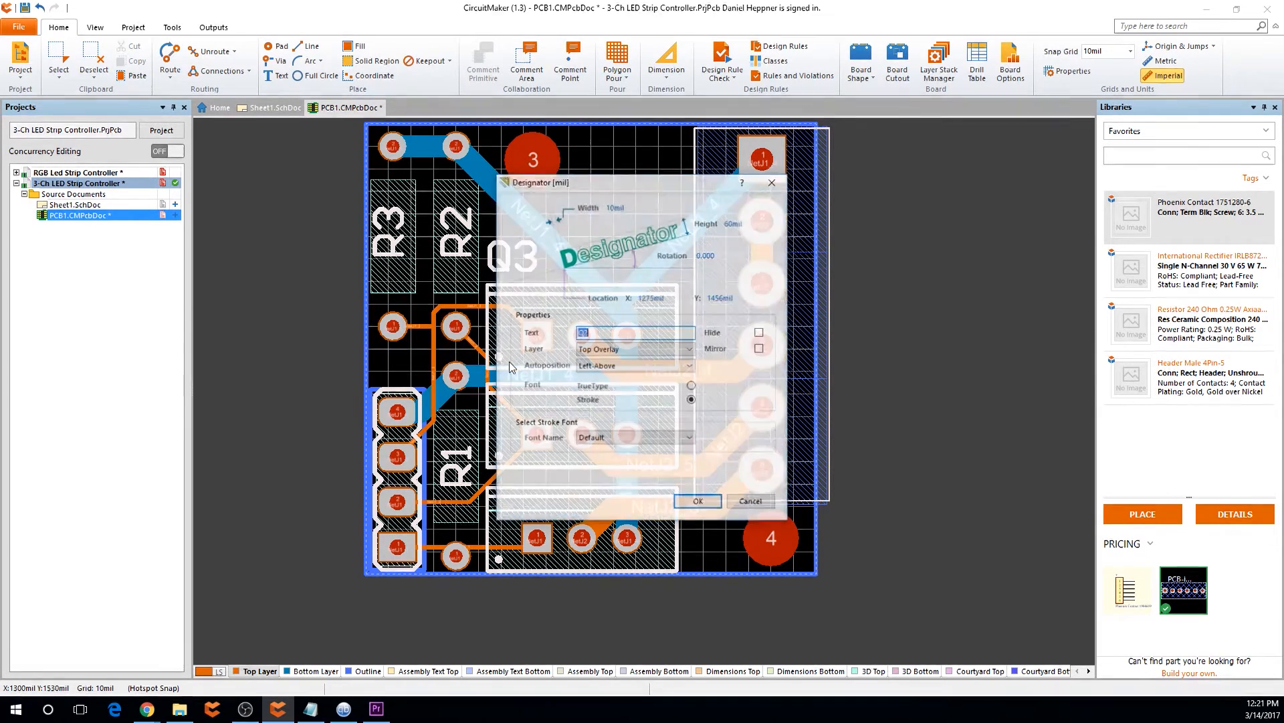
{"action": "left_click", "coordinate": [698, 502]}
{"action": "double_click", "coordinate": [641, 251]}
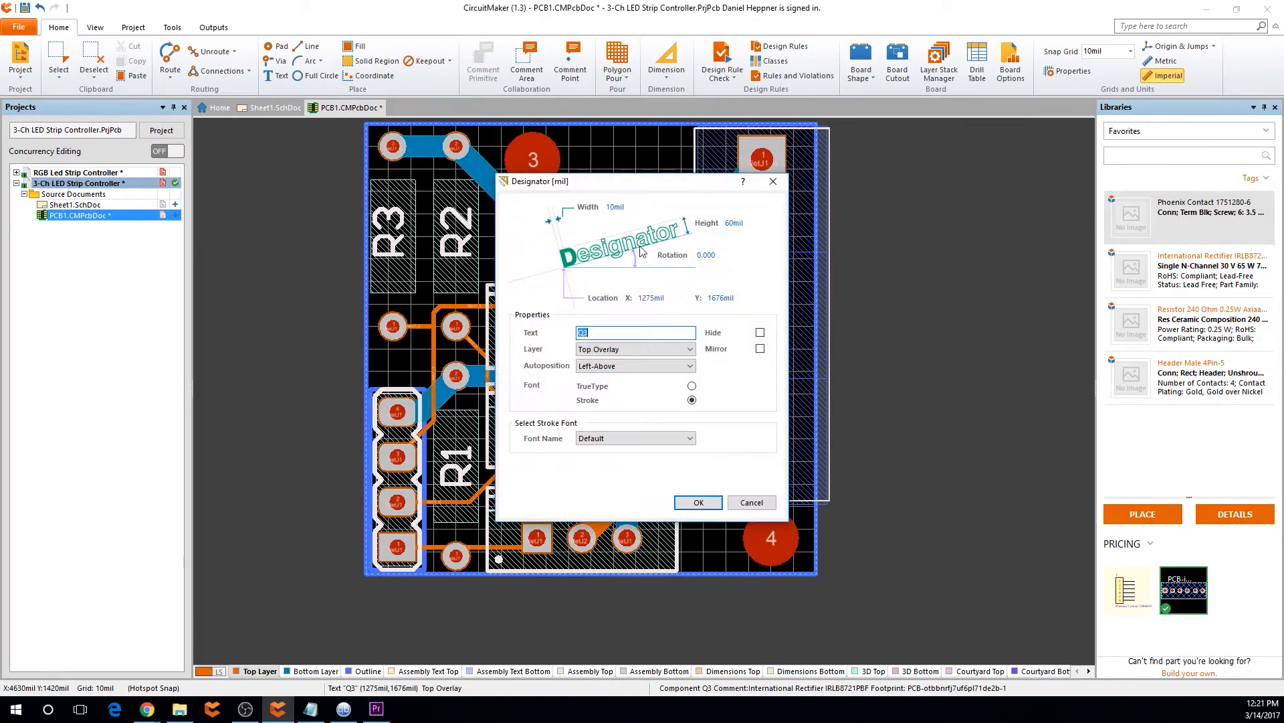
{"action": "left_click", "coordinate": [760, 333]}
{"action": "left_click", "coordinate": [698, 502]}
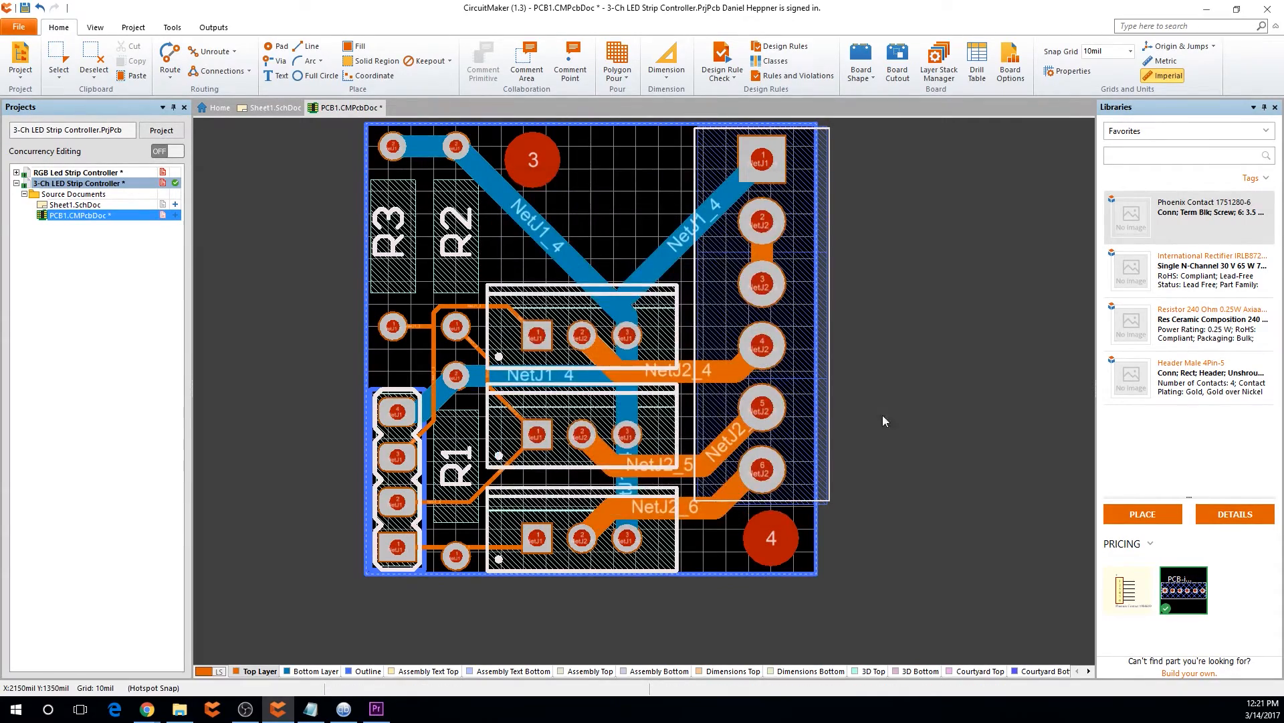
Make the Bottom Layer active and flip the board view to its underside
{"action": "right_click_drag", "start_coordinate": [906, 316], "coordinate": [889, 389]}
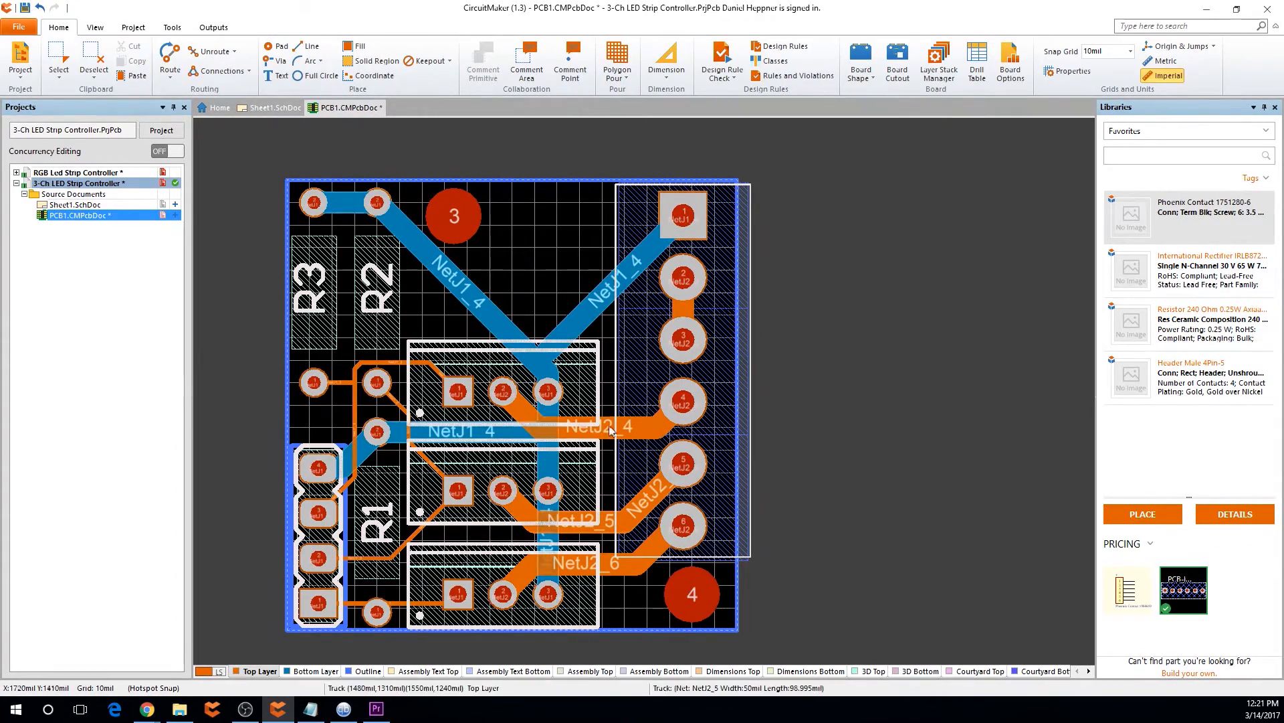
{"action": "right_click_drag", "start_coordinate": [963, 381], "coordinate": [964, 331]}
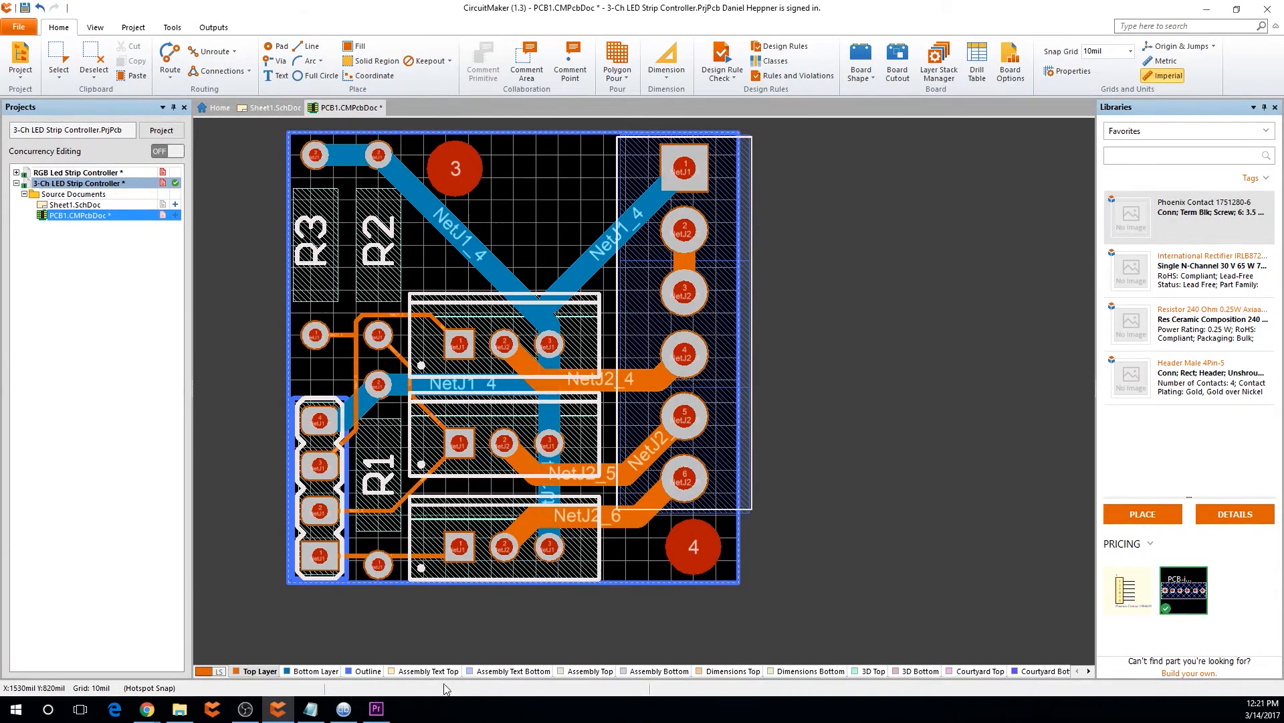
{"action": "left_click", "coordinate": [311, 671]}
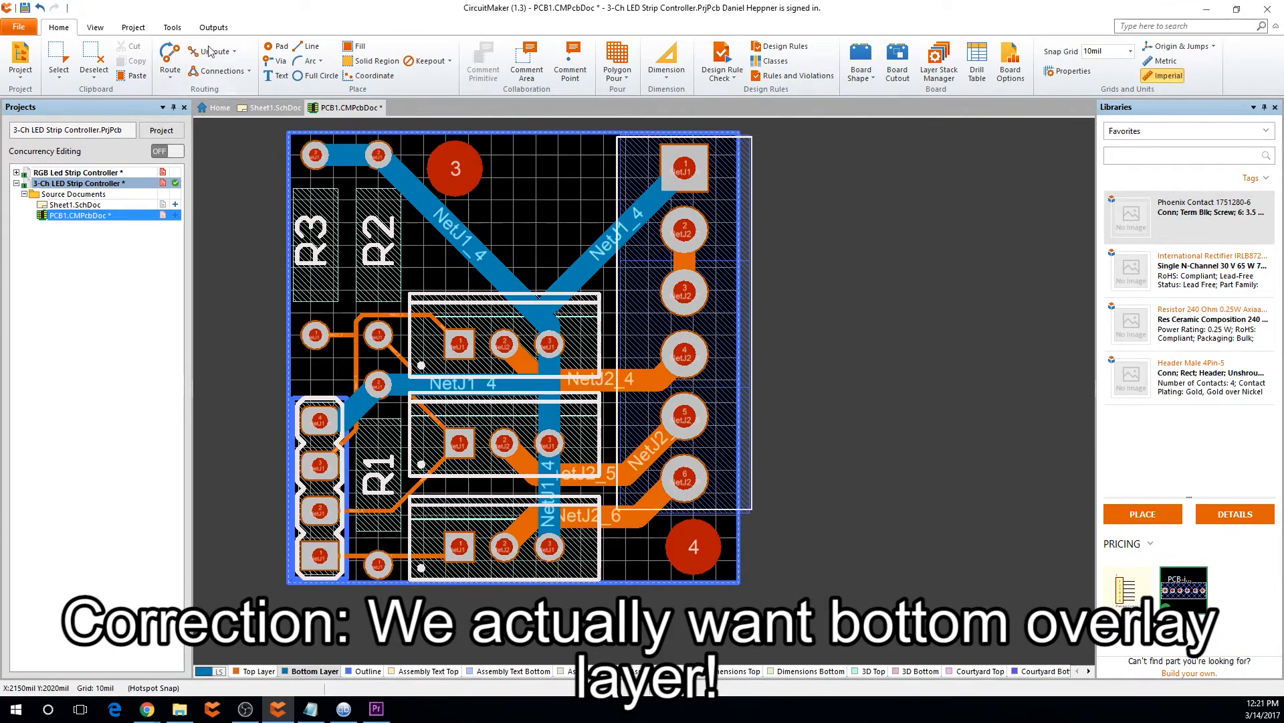
{"action": "left_click", "coordinate": [95, 28]}
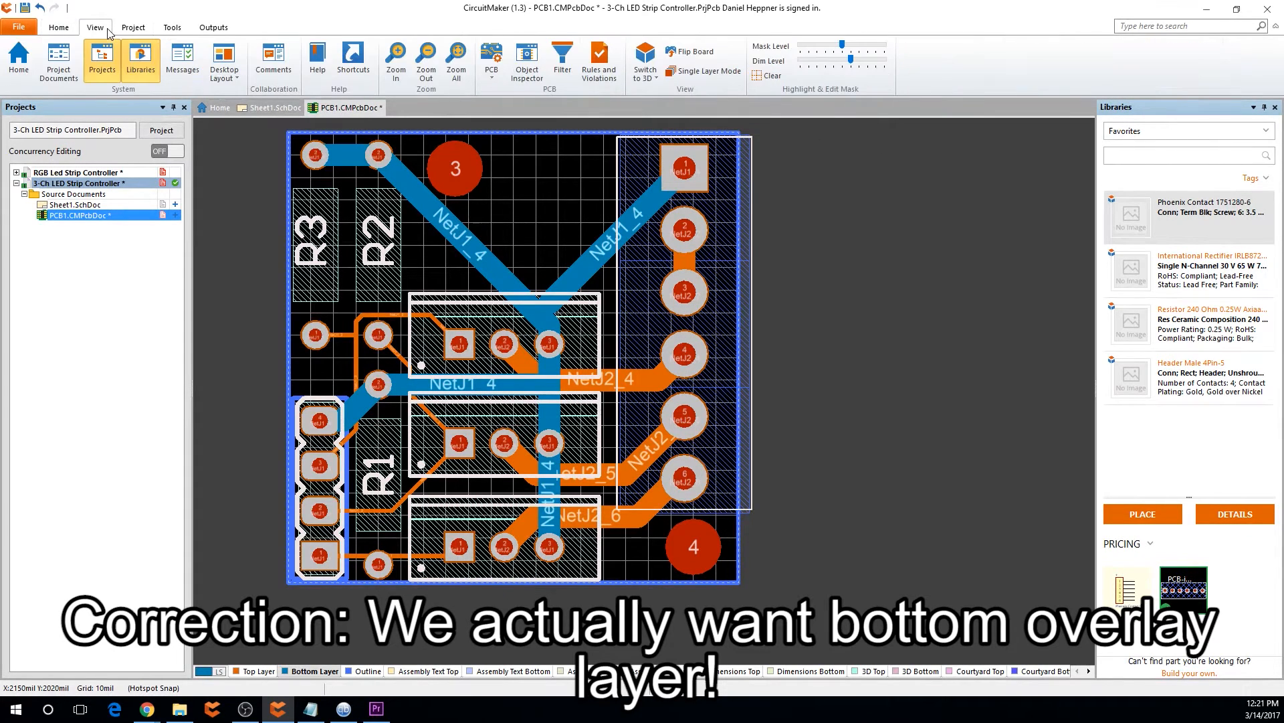
{"action": "left_click", "coordinate": [693, 52]}
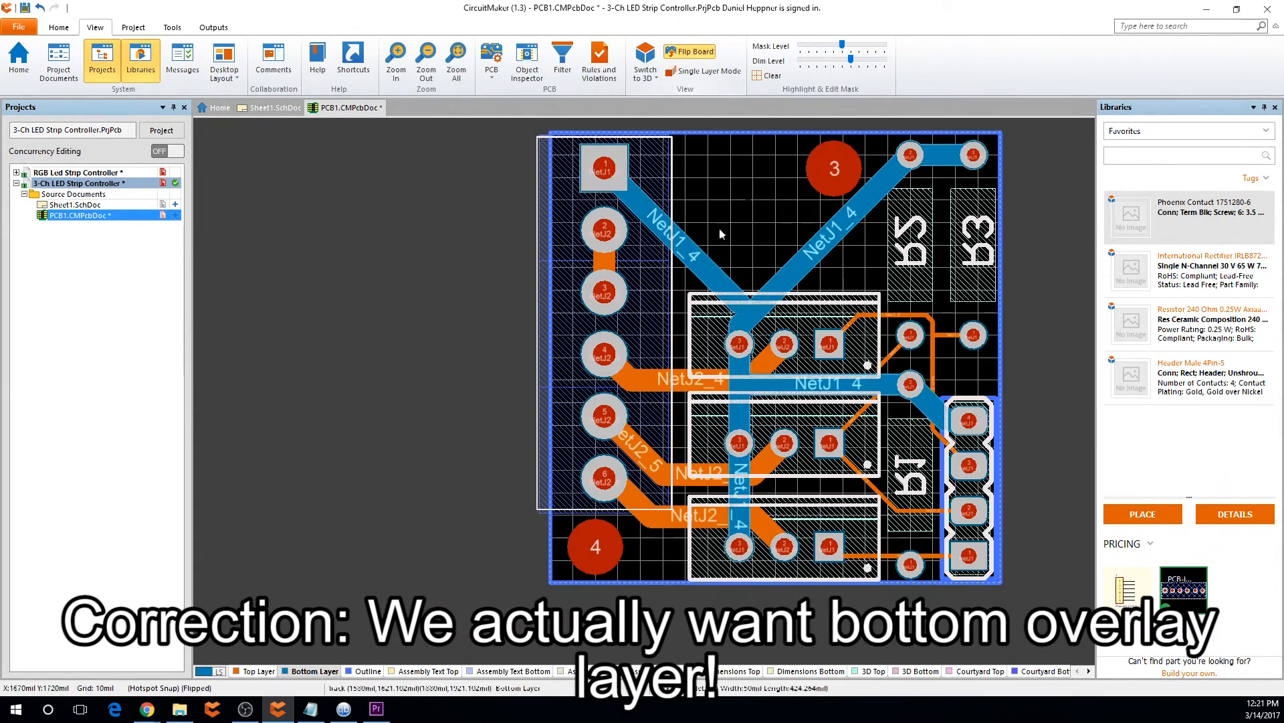
{"action": "right_click_drag", "start_coordinate": [721, 233], "coordinate": [469, 194]}
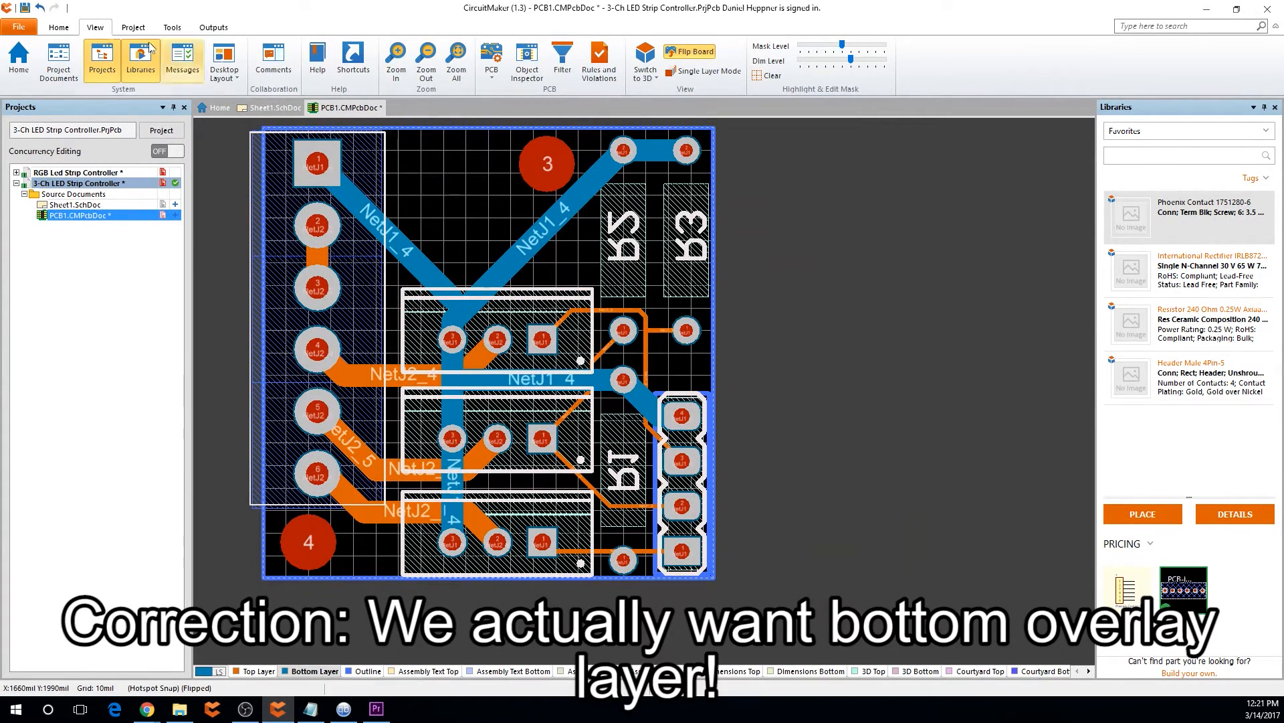
{"action": "left_click", "coordinate": [59, 27]}
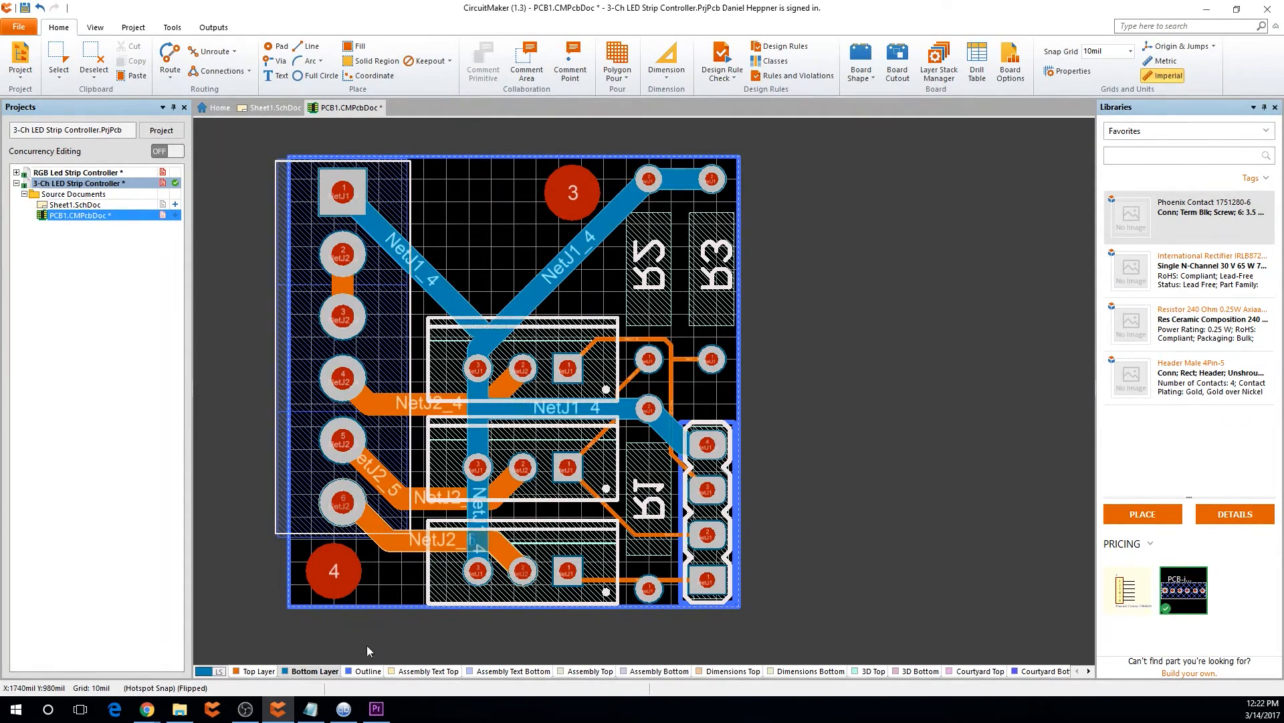
Turn off the display of the Top Layer, Bottom Layer and Top Overlay in the view configuration
{"action": "left_click", "coordinate": [201, 672]}
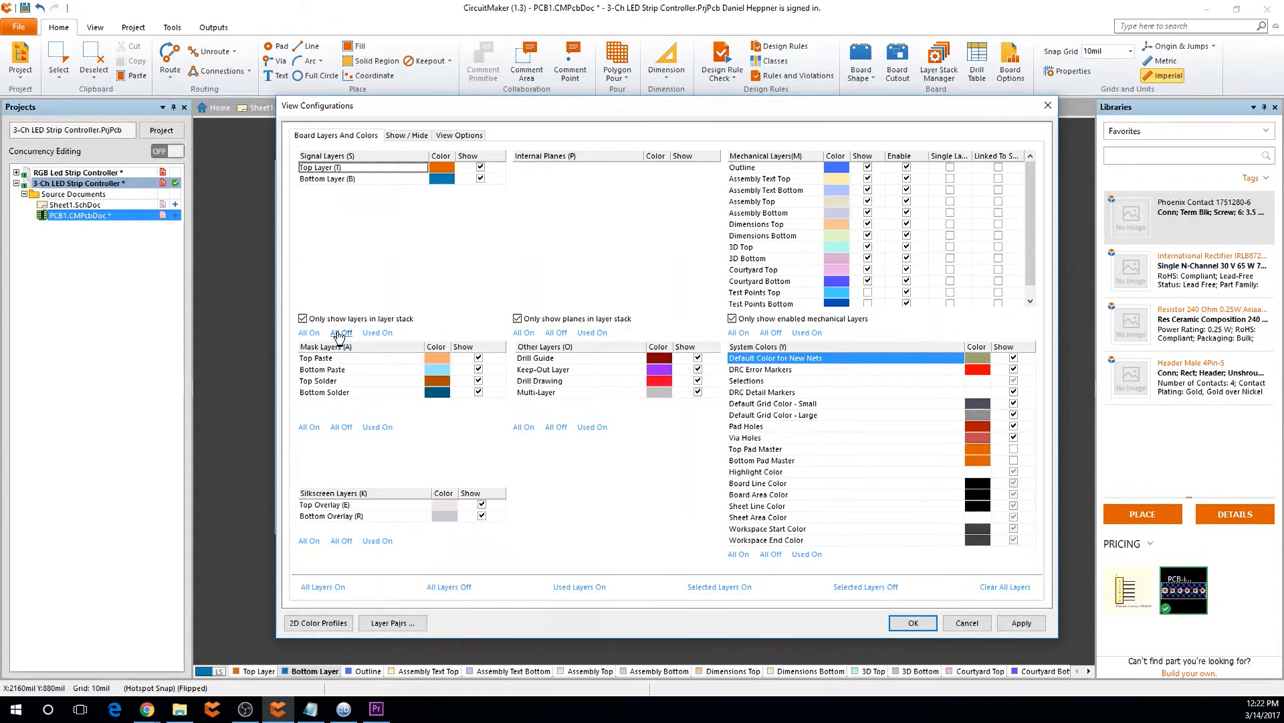
{"action": "left_click", "coordinate": [480, 166]}
{"action": "left_click", "coordinate": [480, 178]}
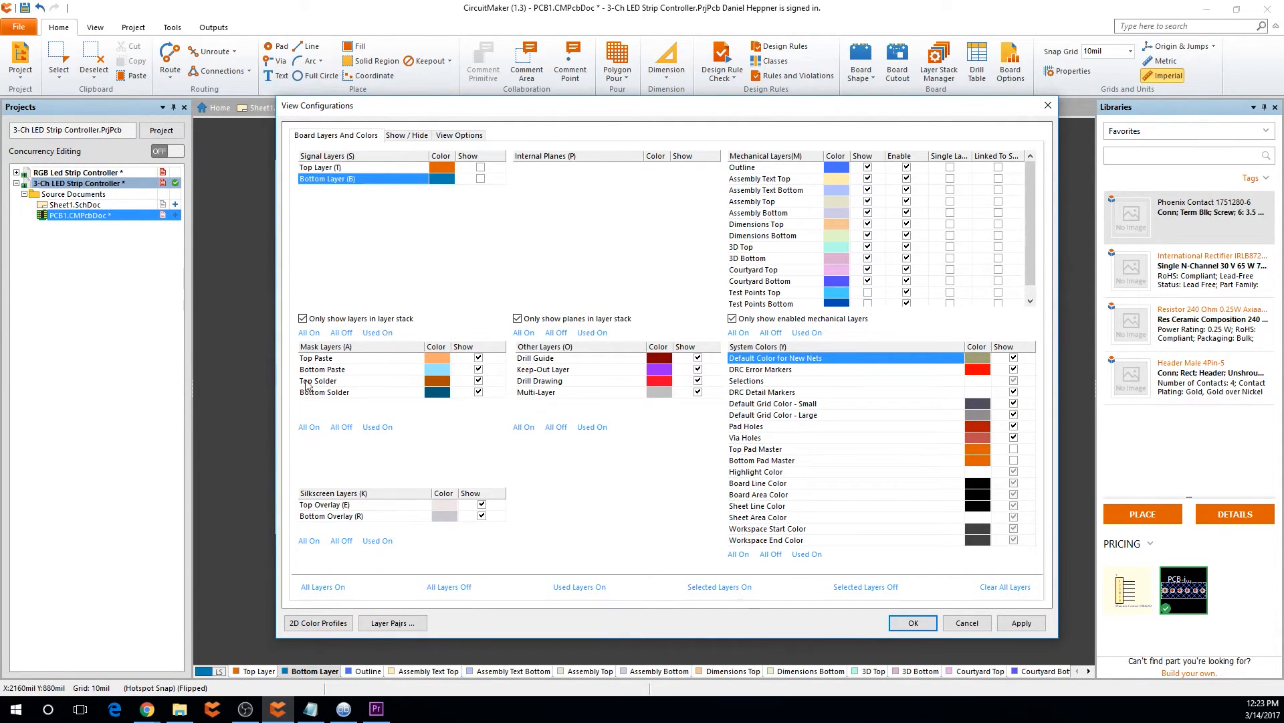
{"action": "left_click", "coordinate": [482, 504]}
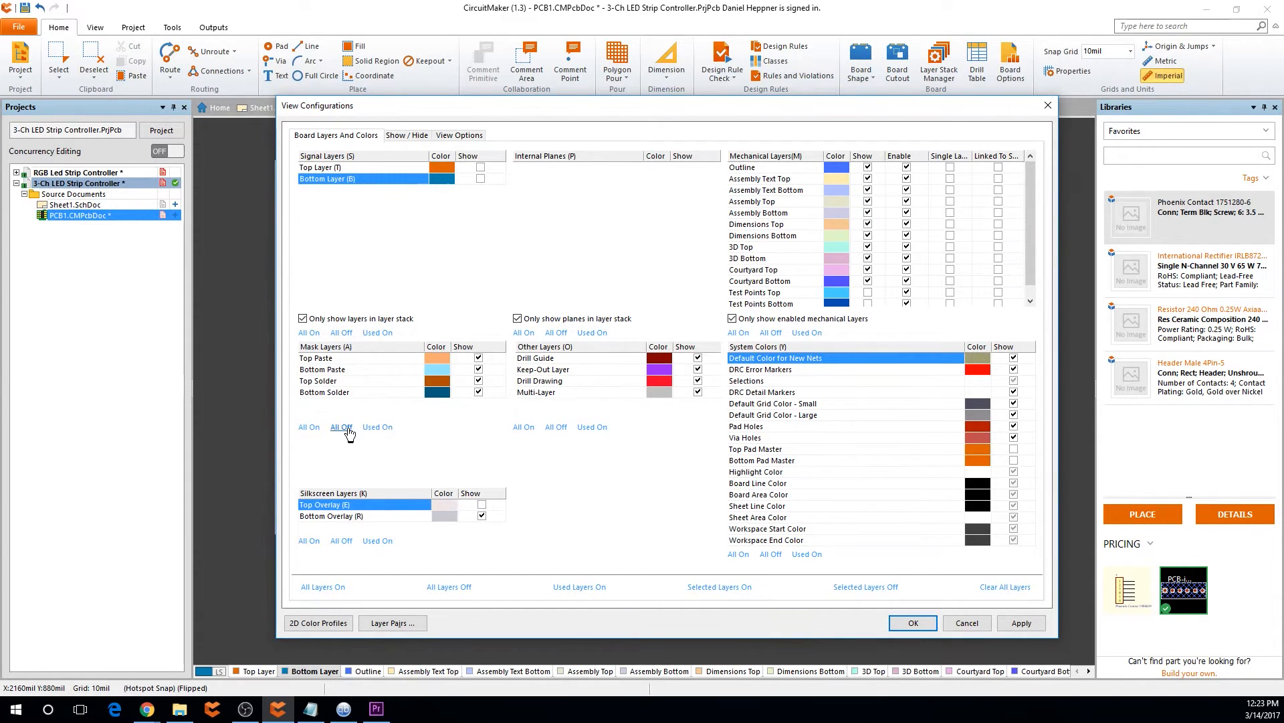
{"action": "left_click", "coordinate": [377, 427]}
{"action": "left_click", "coordinate": [600, 361]}
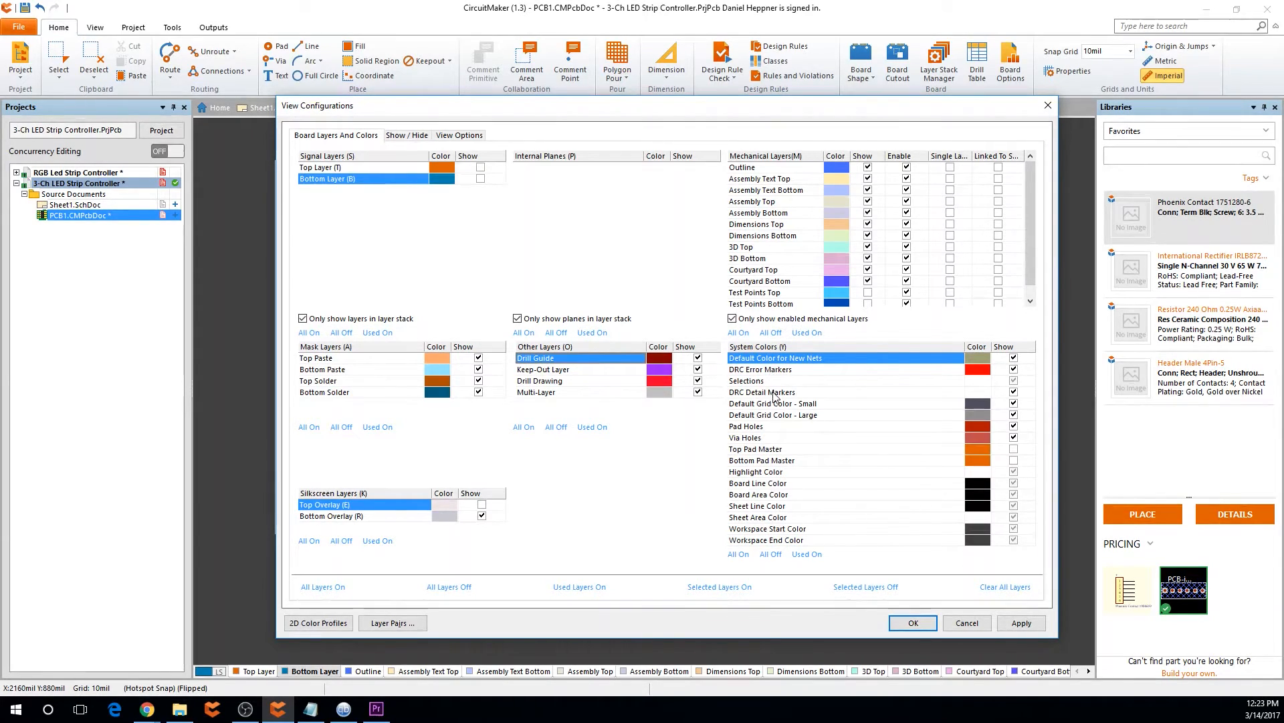
{"action": "left_click", "coordinate": [914, 622]}
{"action": "right_click", "coordinate": [861, 538]}
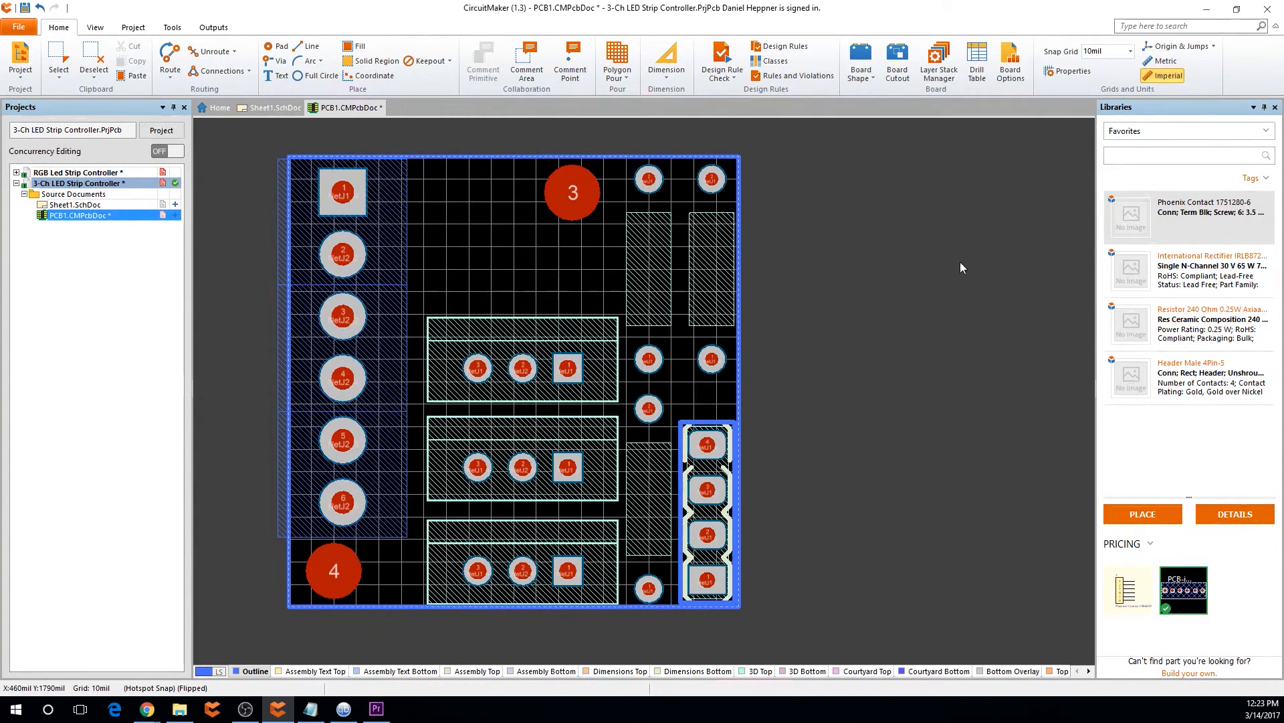
Place a text string in the open area above the transistors, between J2 and R2
{"action": "right_click_drag", "start_coordinate": [961, 262], "coordinate": [972, 240]}
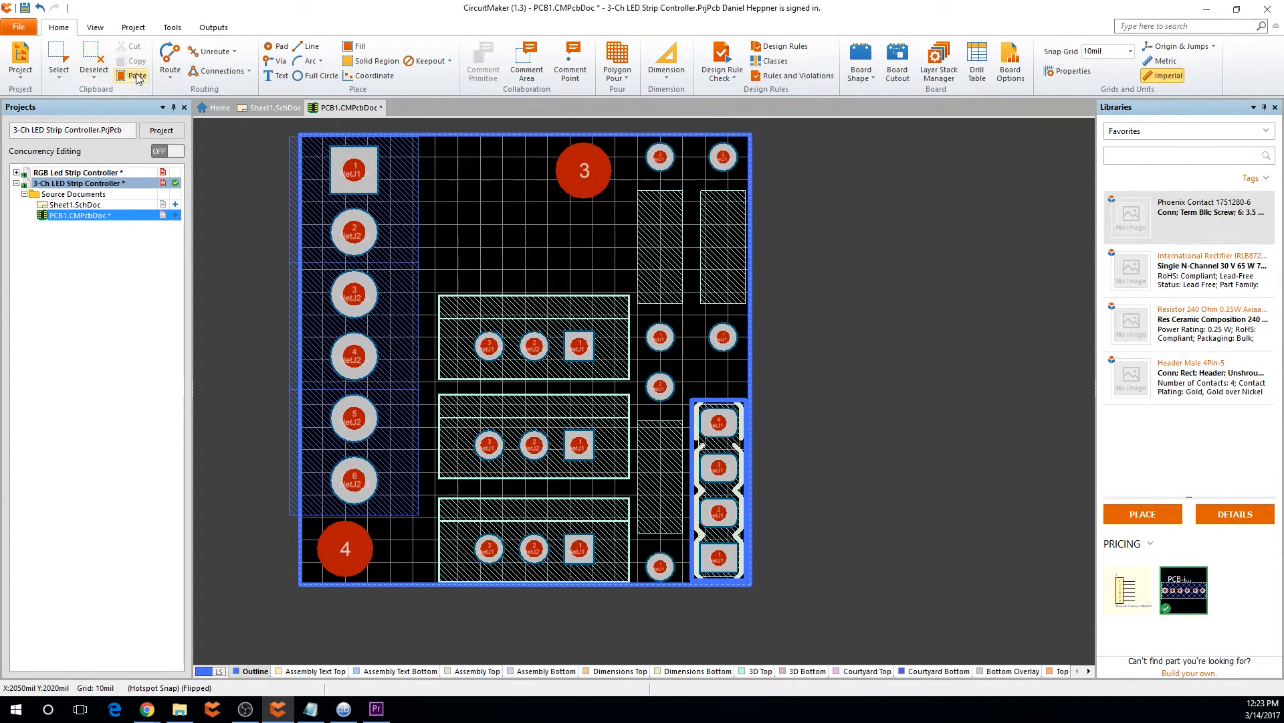
{"action": "left_click", "coordinate": [276, 75]}
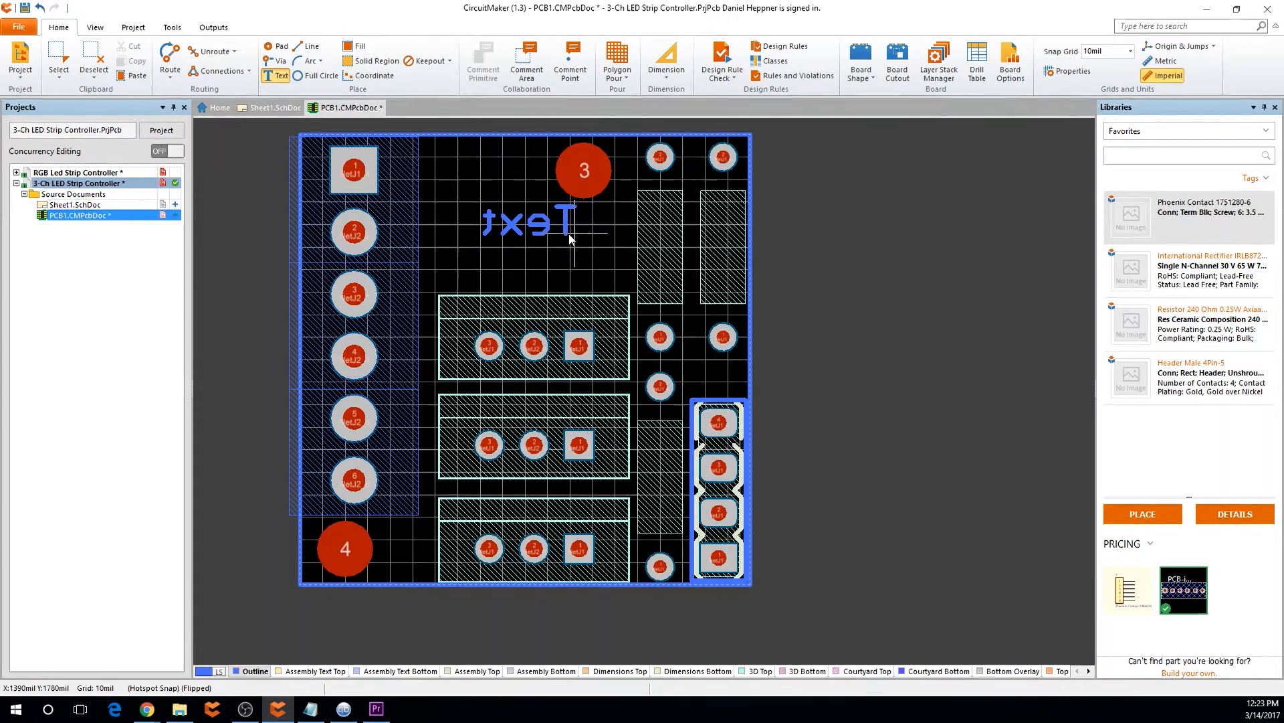
{"action": "left_click", "coordinate": [565, 238]}
{"action": "right_click", "coordinate": [519, 240]}
Change the placed string to the author's username, mirror it and reposition it on the board
{"action": "left_click", "coordinate": [527, 230]}
{"action": "double_click", "coordinate": [527, 229]}
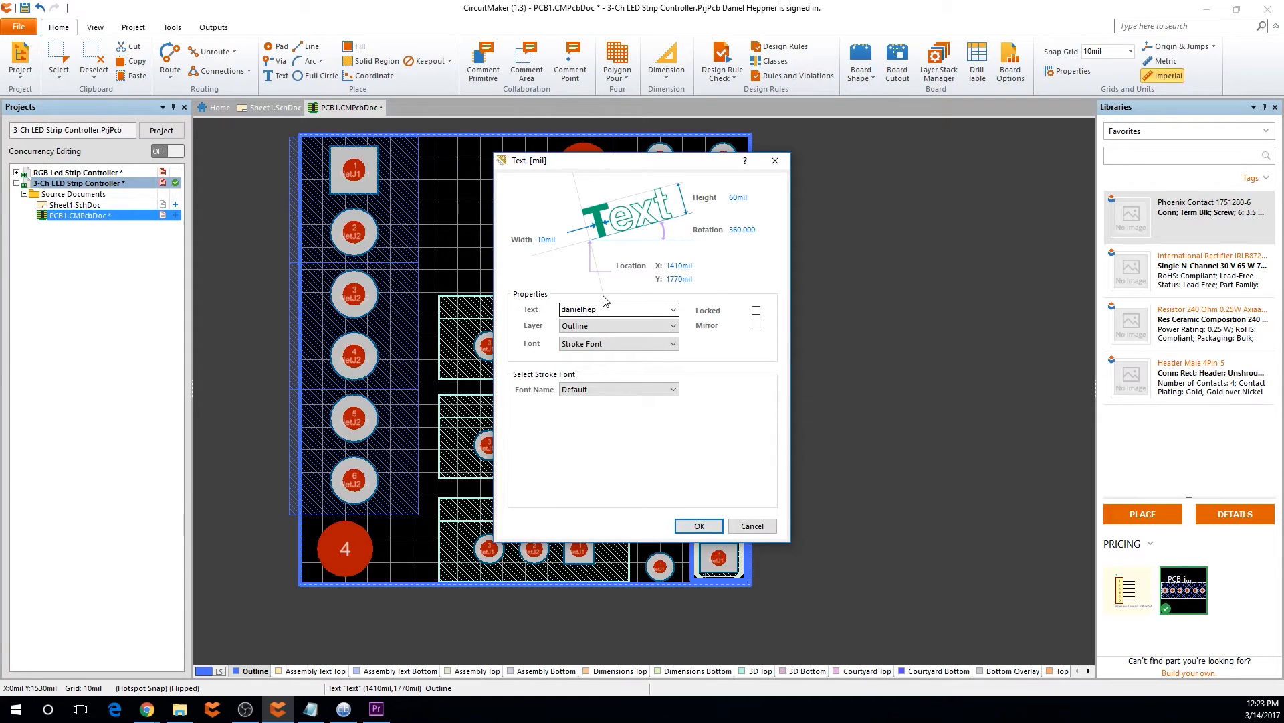
{"action": "left_click", "coordinate": [756, 325]}
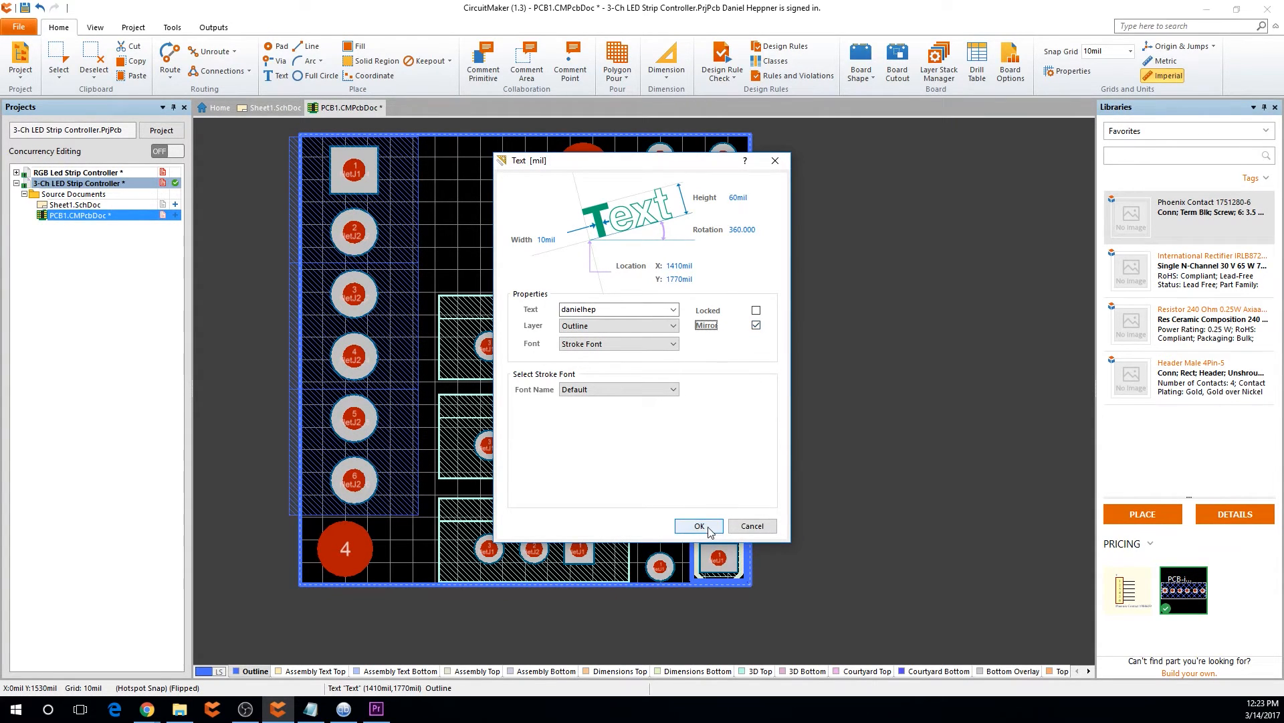
{"action": "left_click", "coordinate": [700, 526]}
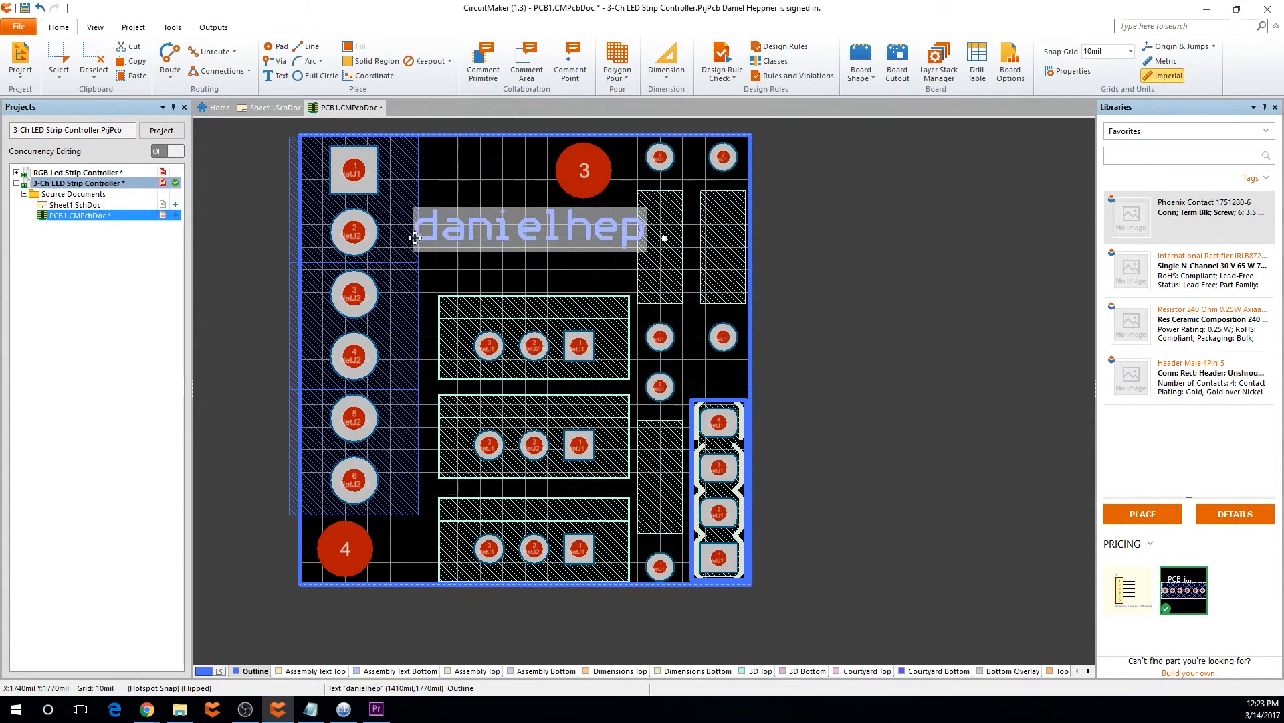
{"action": "left_click", "coordinate": [395, 230]}
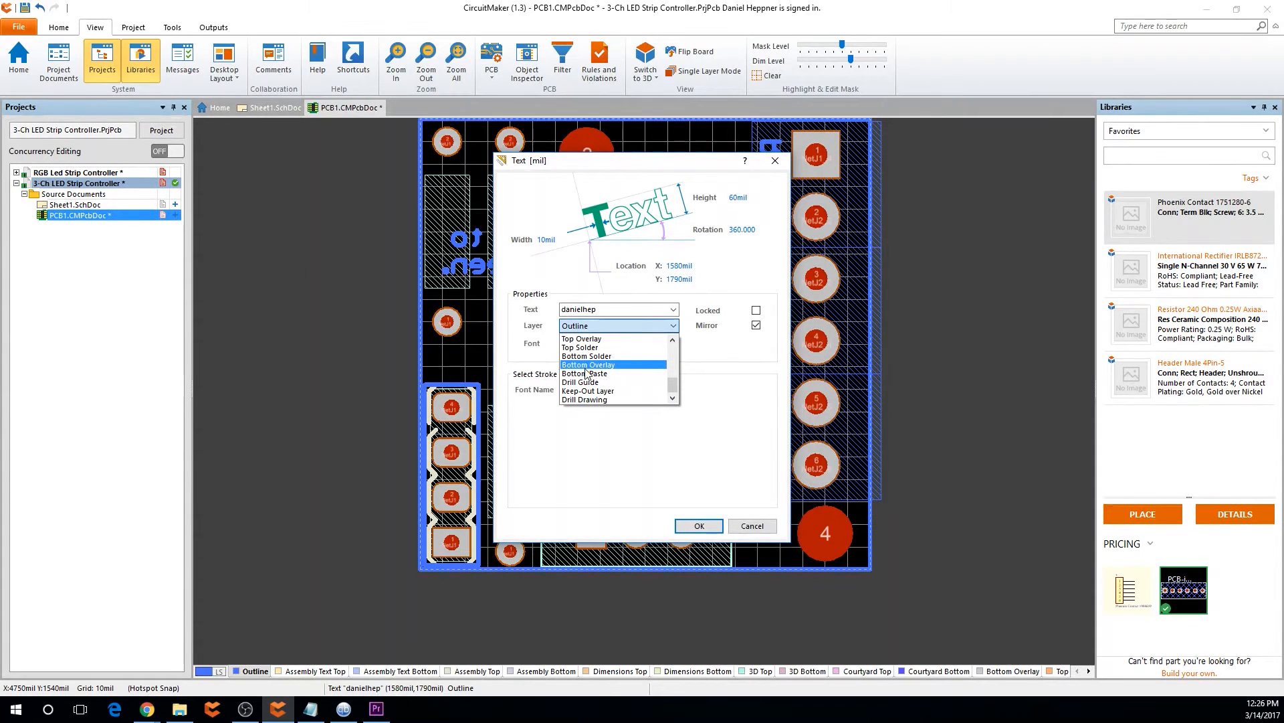
Set the layer of the author's username text to Bottom Overlay
{"action": "left_click", "coordinate": [589, 368]}
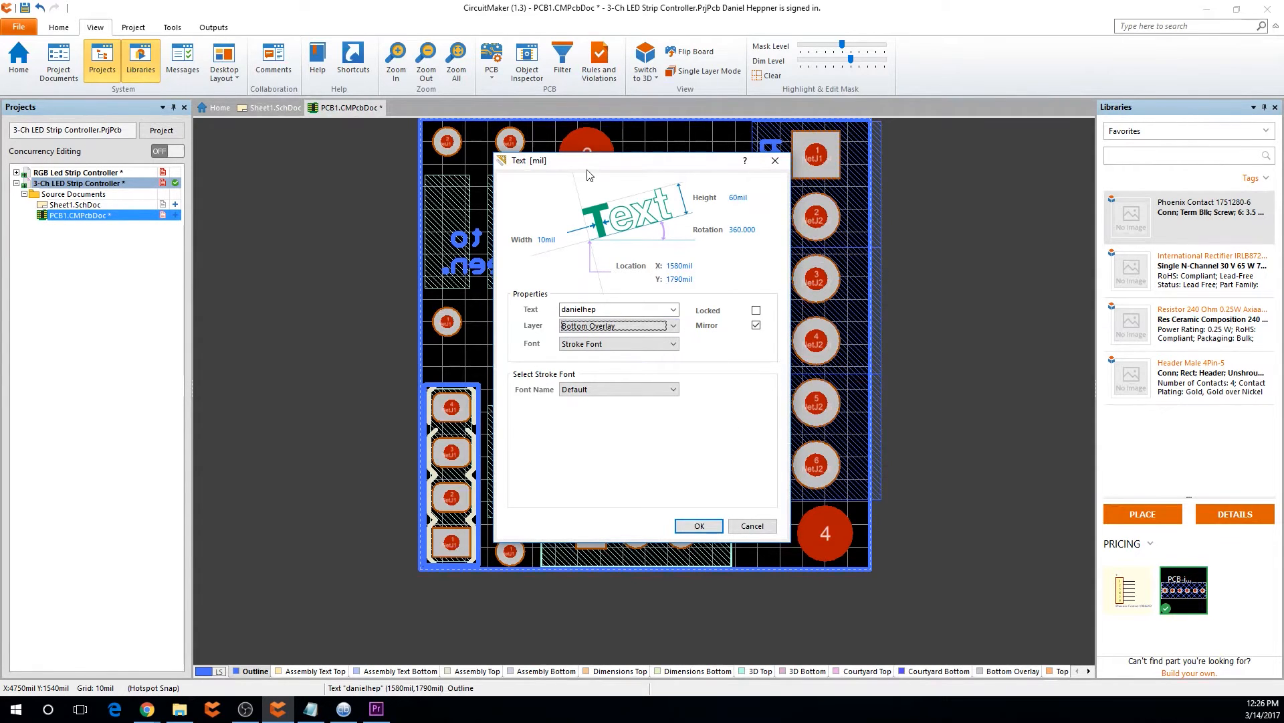
{"action": "left_click", "coordinate": [655, 326]}
{"action": "left_click", "coordinate": [581, 338]}
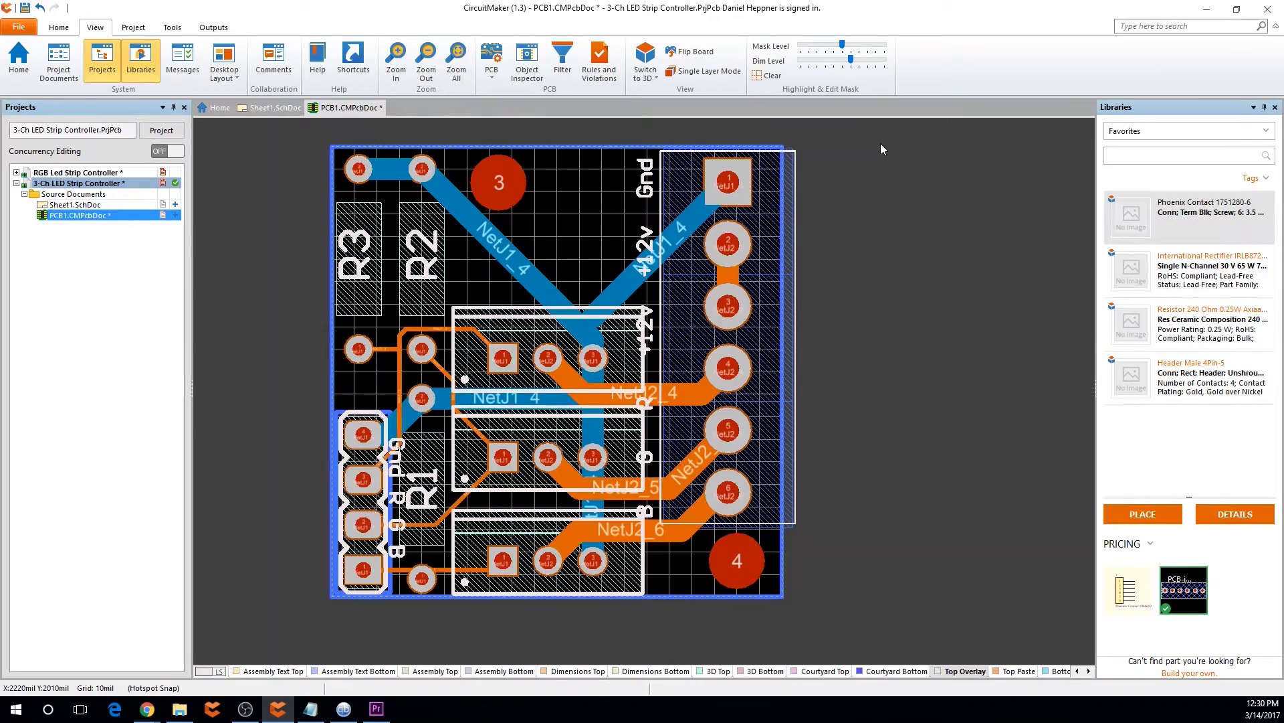
{"action": "right_click_drag", "start_coordinate": [880, 148], "coordinate": [950, 231]}
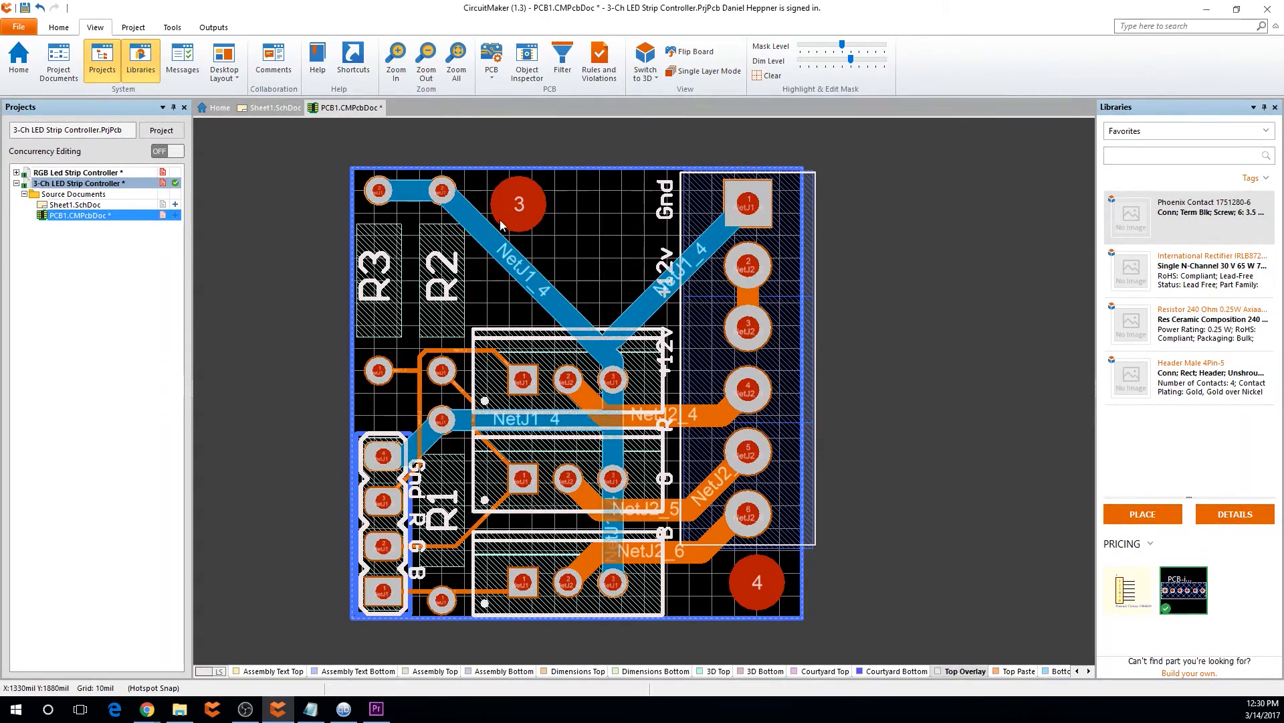
{"action": "right_click_drag", "start_coordinate": [981, 327], "coordinate": [992, 315]}
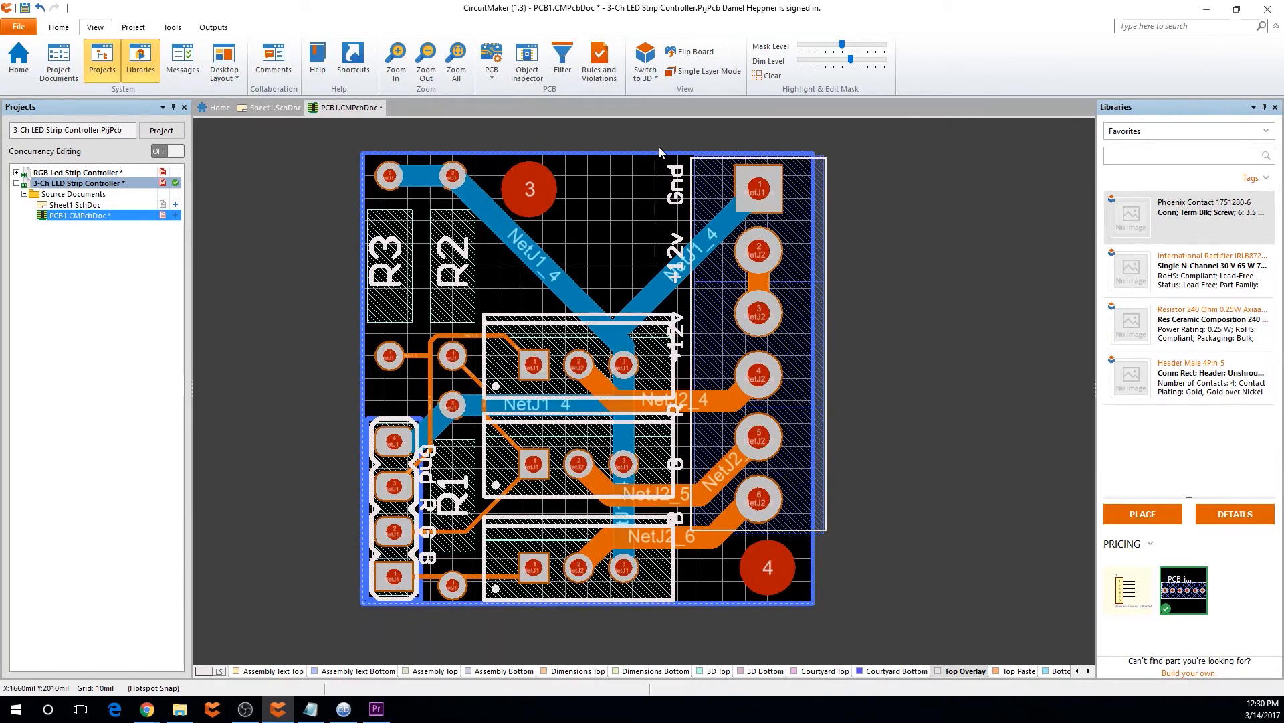
Examine the assembled board in 3D from above, below and several sides, and return to the 2D layout
{"action": "mouse_move", "coordinate": [916, 369]}
{"action": "right_mouse_down"}
{"action": "mouse_move", "coordinate": [957, 333]}
{"action": "mouse_move", "coordinate": [941, 364]}
{"action": "right_mouse_up"}
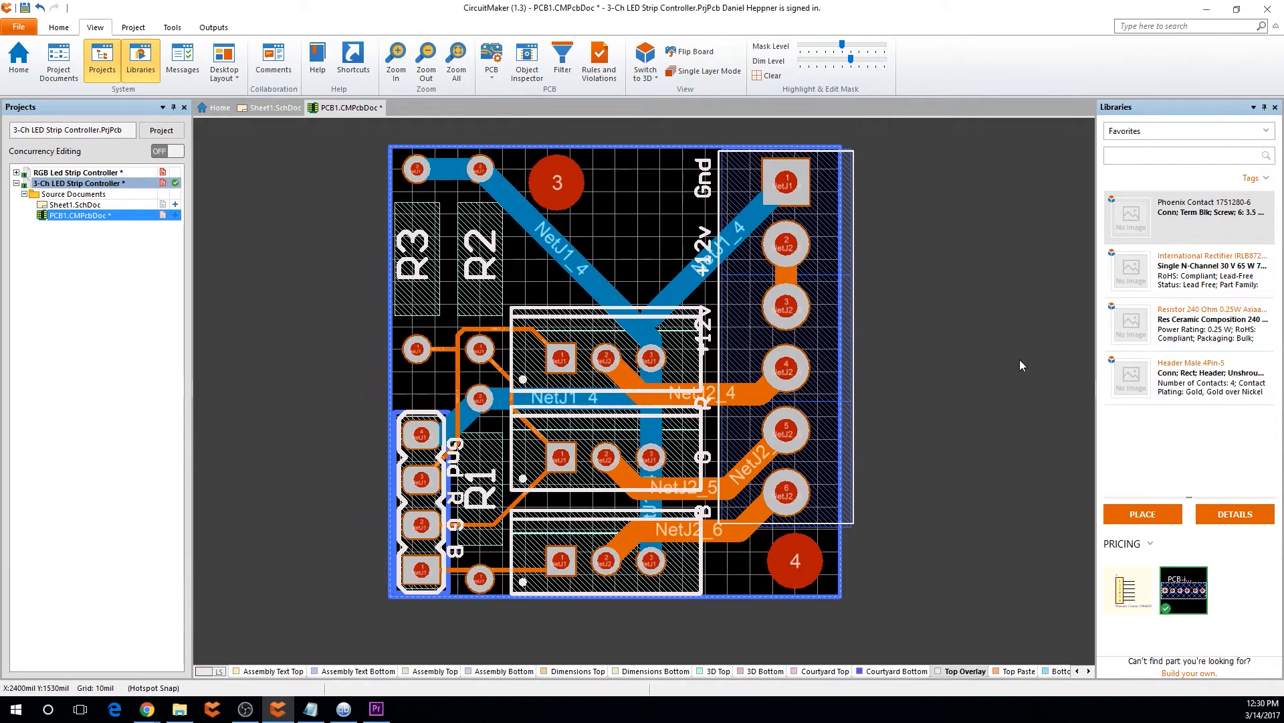
{"action": "key", "text": "3"}
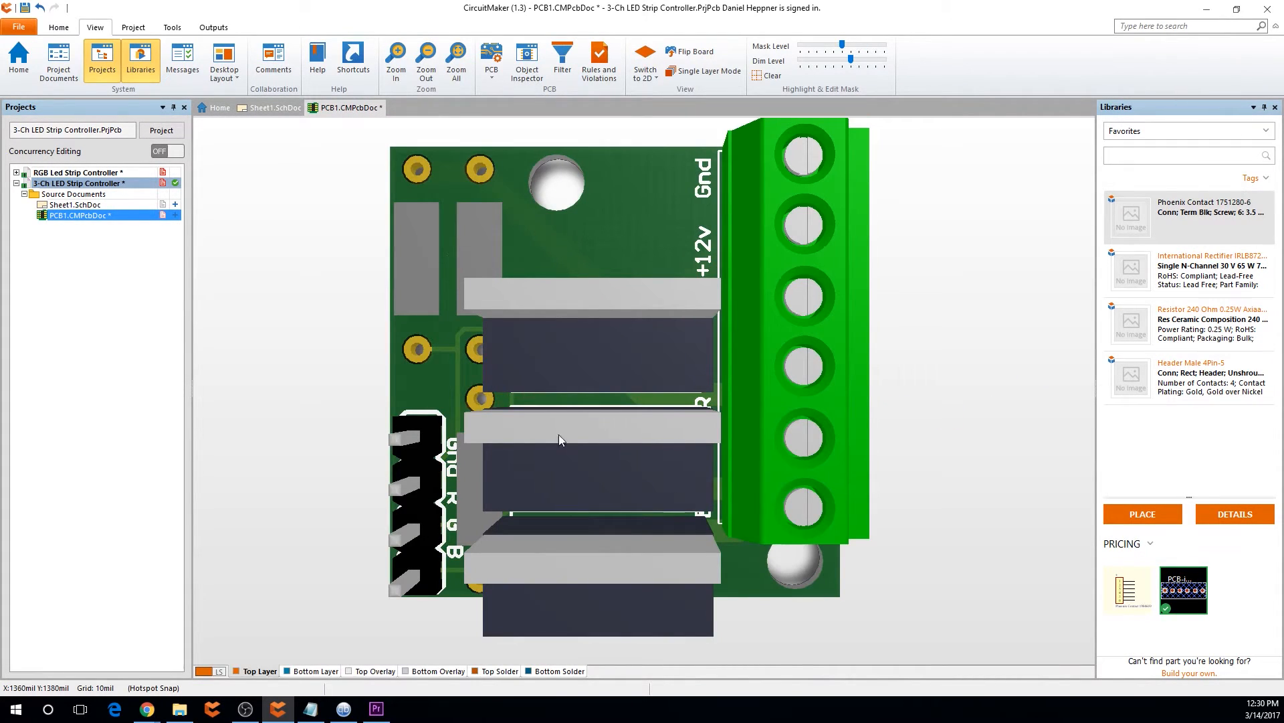
{"action": "right_click_drag", "start_coordinate": [576, 516], "coordinate": [530, 385]}
{"action": "right_click_drag", "start_coordinate": [439, 535], "coordinate": [187, 520], "text": "shift"}
{"action": "right_click_drag", "start_coordinate": [247, 473], "coordinate": [287, 387], "text": "shift"}
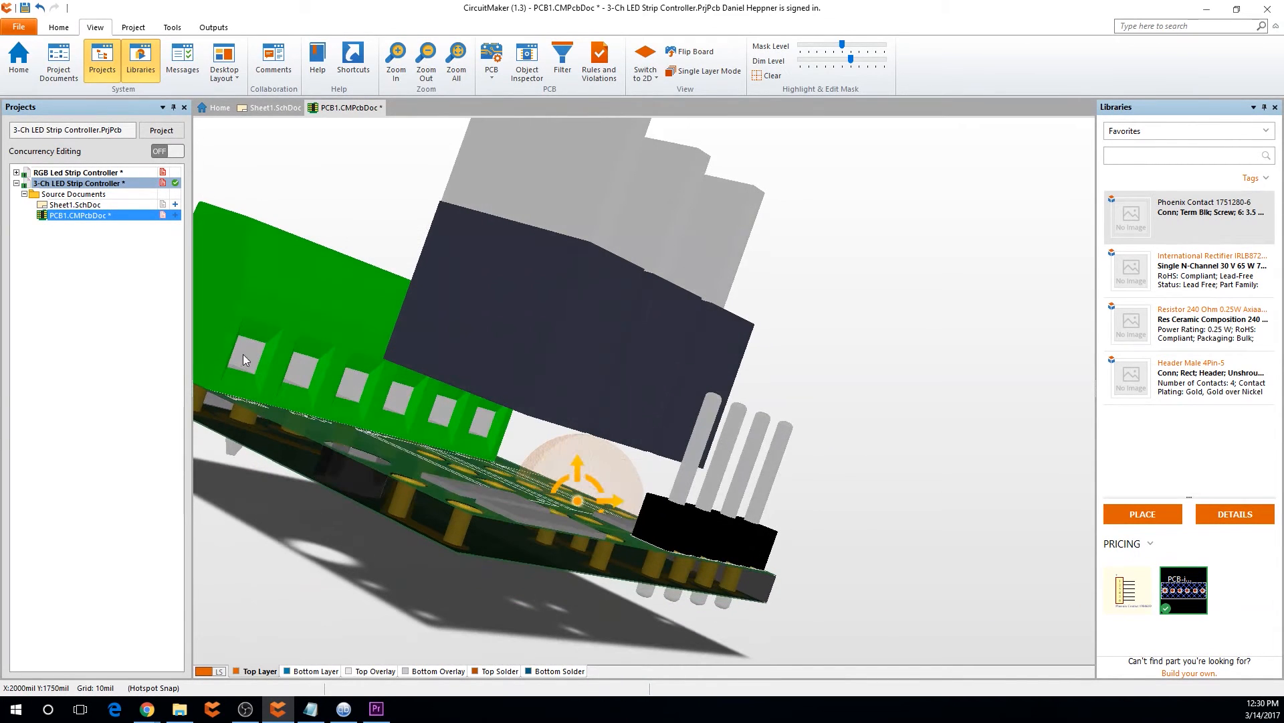
{"action": "right_click_drag", "start_coordinate": [411, 415], "coordinate": [315, 468], "text": "shift"}
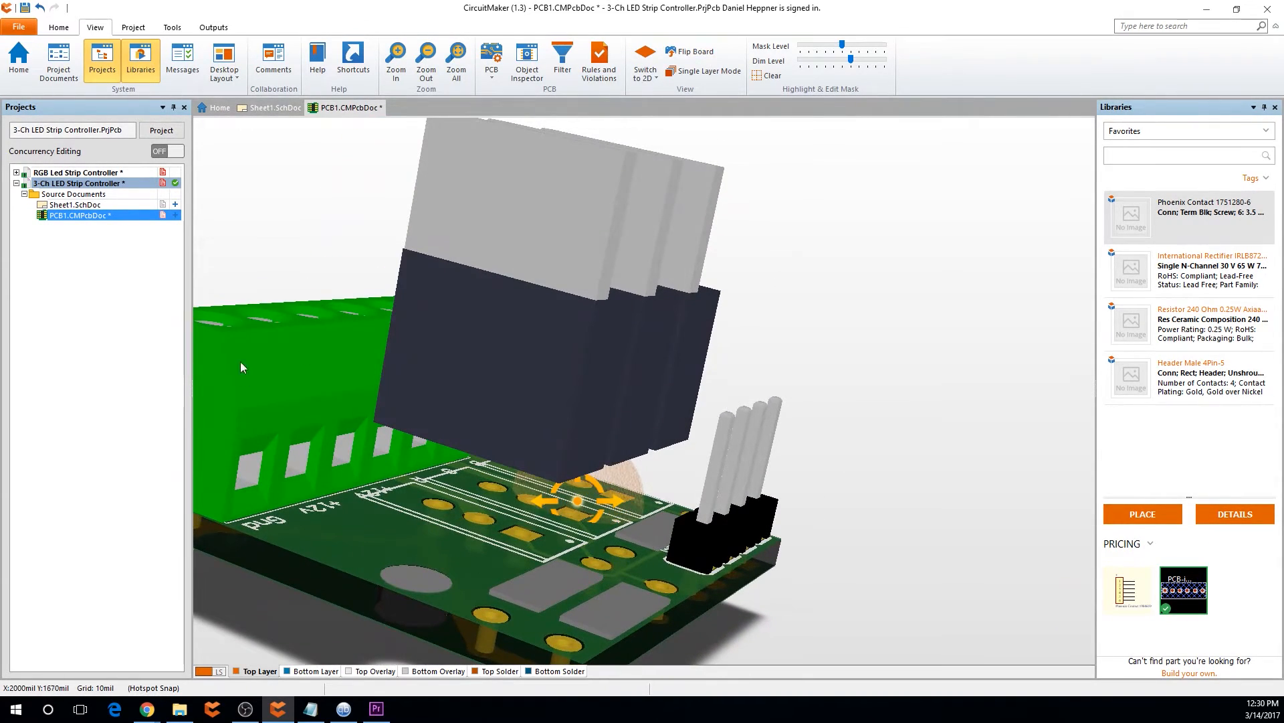
{"action": "right_click_drag", "start_coordinate": [291, 398], "coordinate": [375, 401], "text": "shift"}
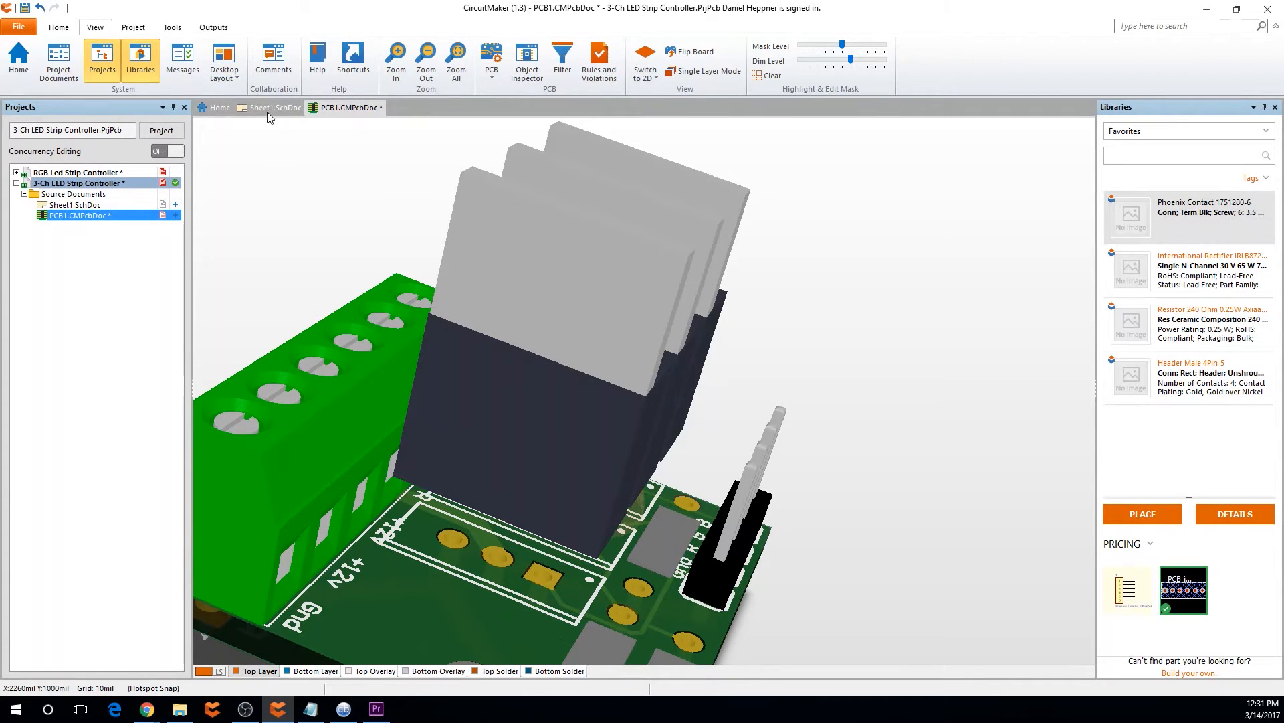
{"action": "right_click_drag", "start_coordinate": [363, 456], "coordinate": [748, 485], "text": "shift"}
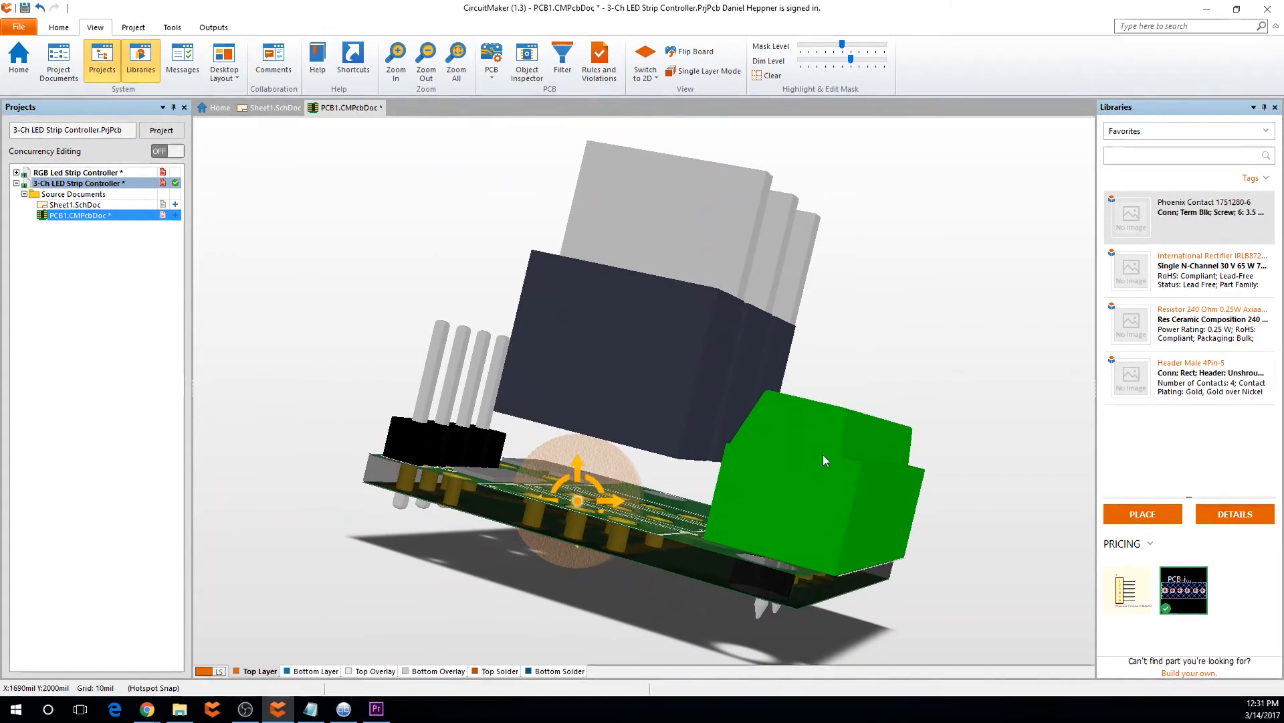
{"action": "right_click_drag", "start_coordinate": [379, 452], "coordinate": [436, 551], "text": "shift"}
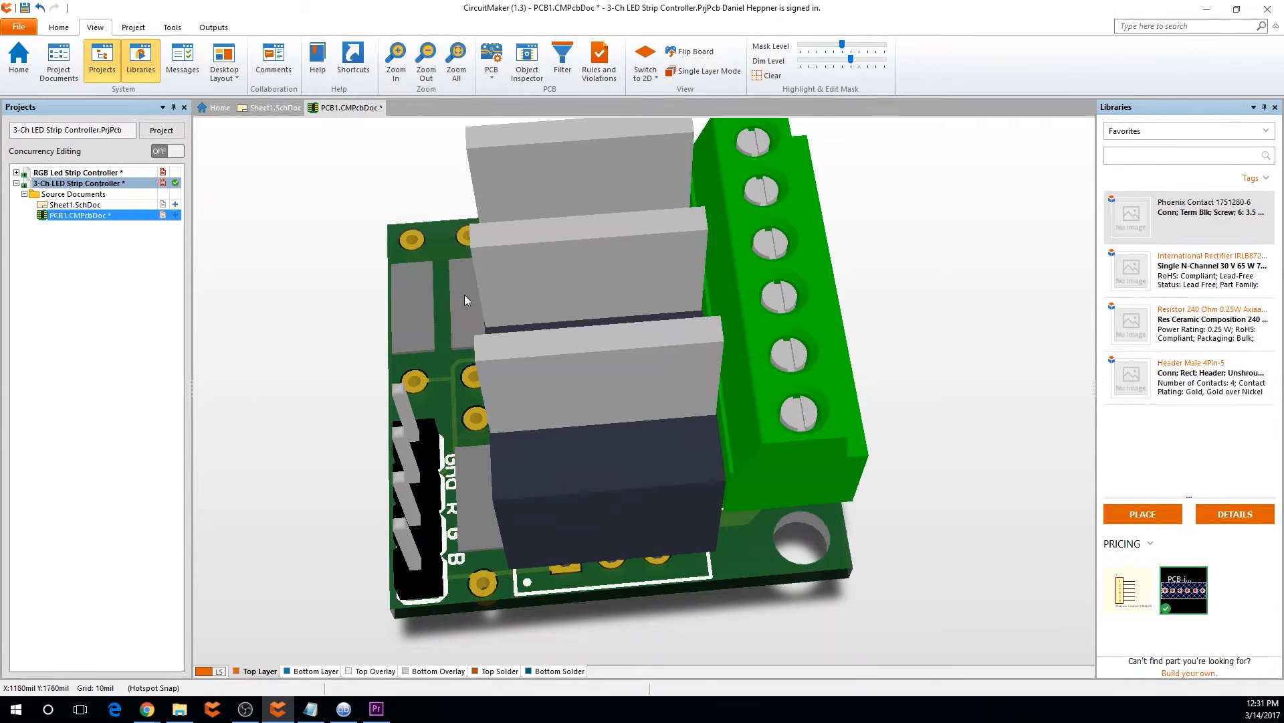
{"action": "right_click_drag", "start_coordinate": [413, 373], "coordinate": [834, 539], "text": "shift"}
{"action": "right_click_drag", "start_coordinate": [531, 340], "coordinate": [585, 566], "text": "shift"}
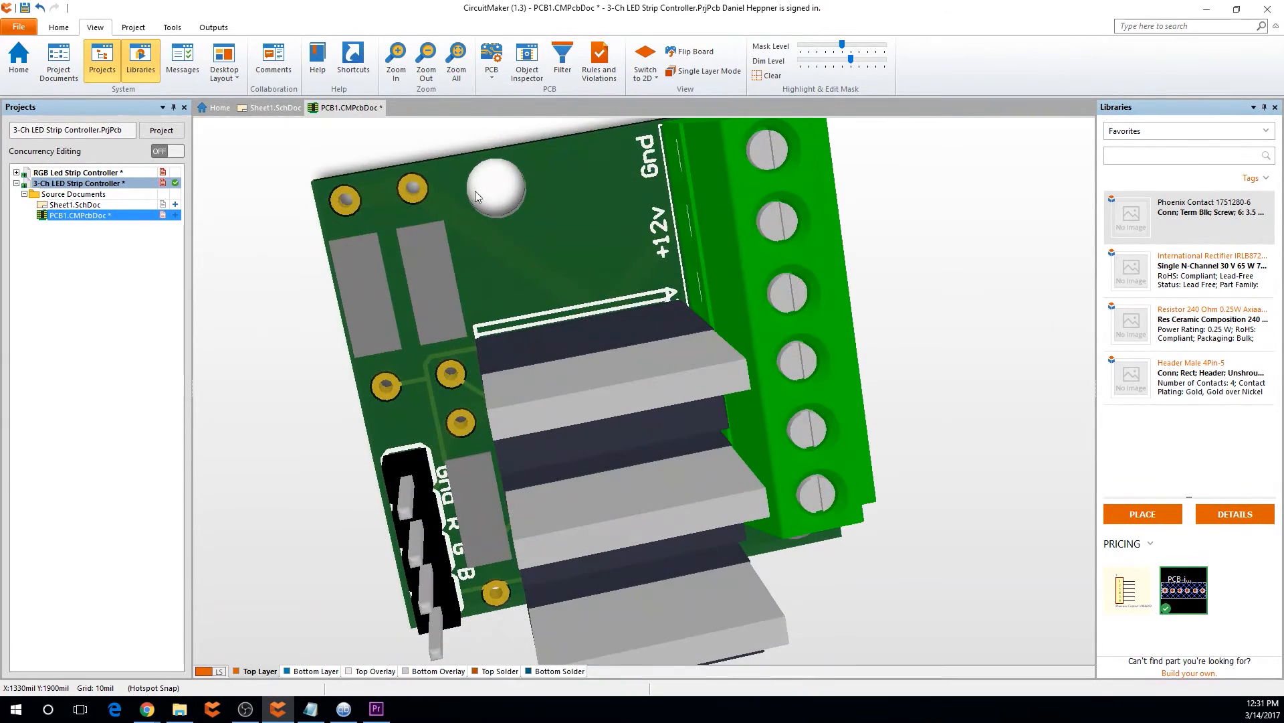
{"action": "right_click_drag", "start_coordinate": [549, 207], "coordinate": [504, 231], "text": "shift"}
{"action": "right_click_drag", "start_coordinate": [621, 347], "coordinate": [463, 334], "text": "shift"}
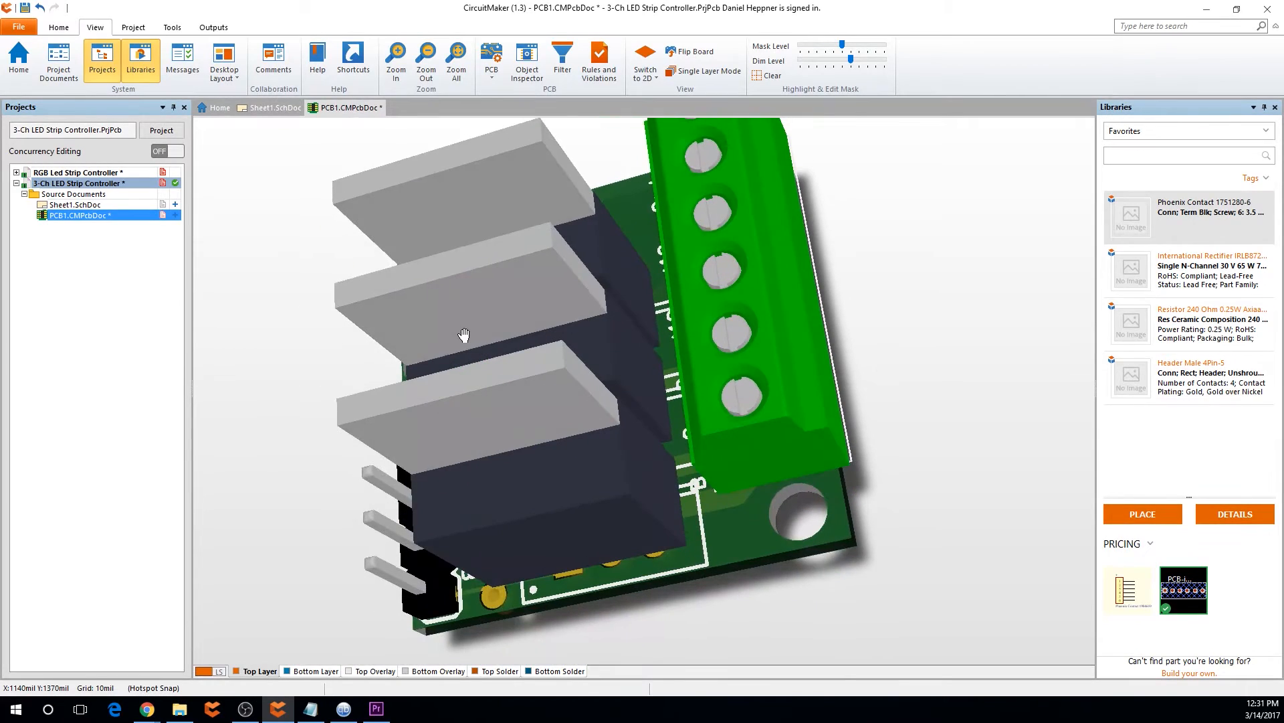
{"action": "right_click_drag", "start_coordinate": [550, 443], "coordinate": [360, 398], "text": "shift"}
{"action": "key", "text": "2"}
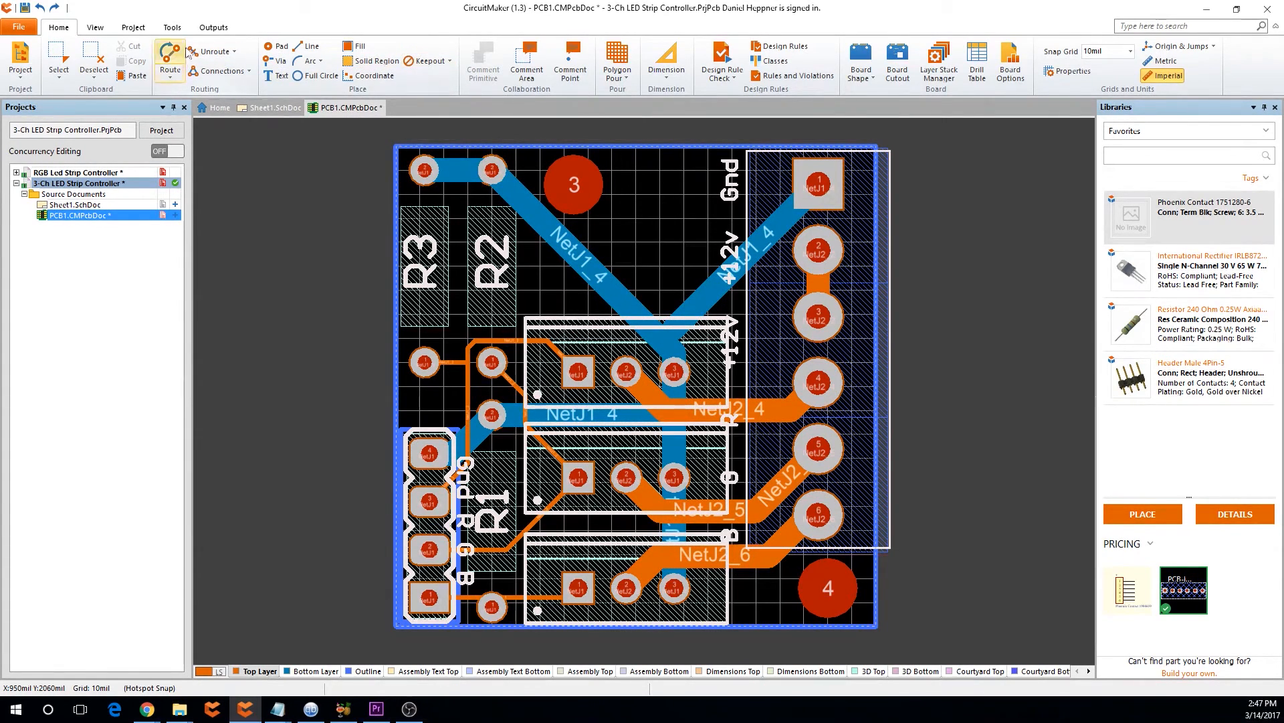
Unroute the whole NetJ1_4 ground net, removing its tracks from the Bottom Layer
{"action": "left_click", "coordinate": [214, 51]}
{"action": "left_click", "coordinate": [243, 88]}
{"action": "left_click", "coordinate": [622, 270]}
{"action": "mouse_move", "coordinate": [623, 271]}
{"action": "right_mouse_down"}
{"action": "mouse_move", "coordinate": [622, 549]}
{"action": "mouse_move", "coordinate": [622, 286]}
{"action": "right_mouse_up"}
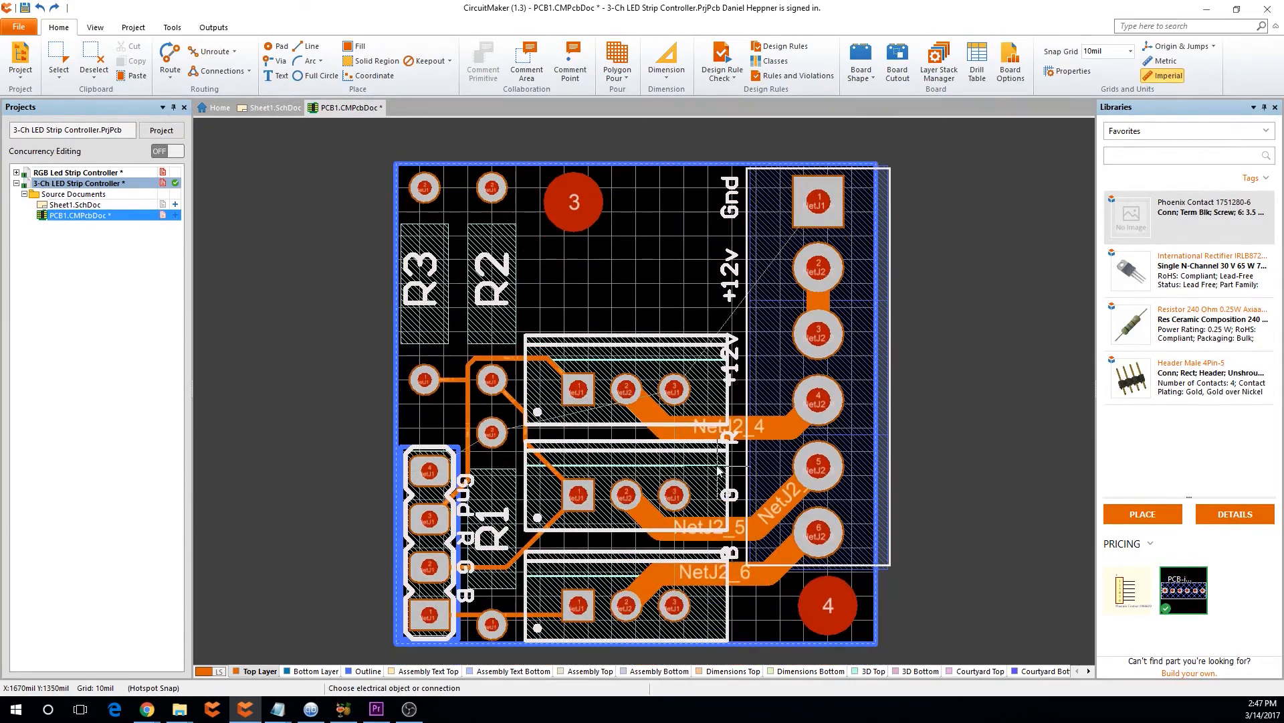
Begin a solid polygon pour connected to net NetJ1_4 and assign it to the Bottom Layer
{"action": "left_click", "coordinate": [616, 61]}
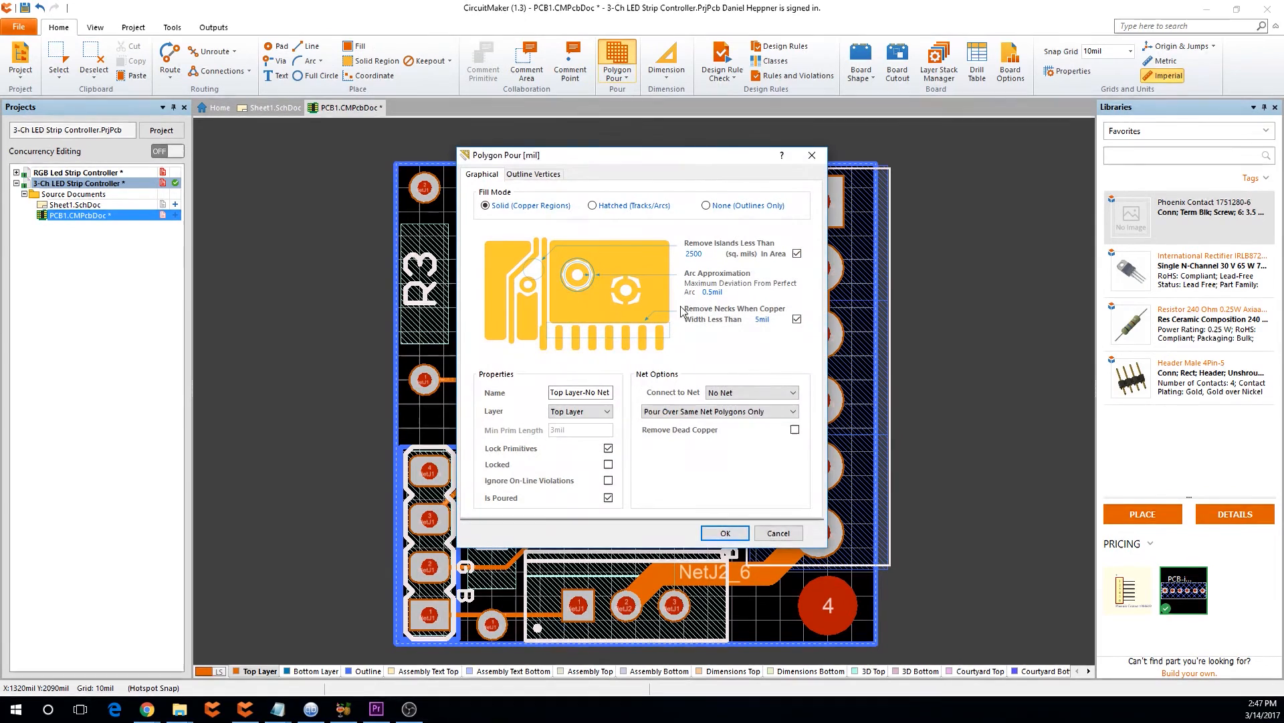
{"action": "left_click", "coordinate": [749, 393]}
{"action": "left_click", "coordinate": [749, 443]}
{"action": "left_click", "coordinate": [593, 411]}
{"action": "left_click", "coordinate": [598, 426]}
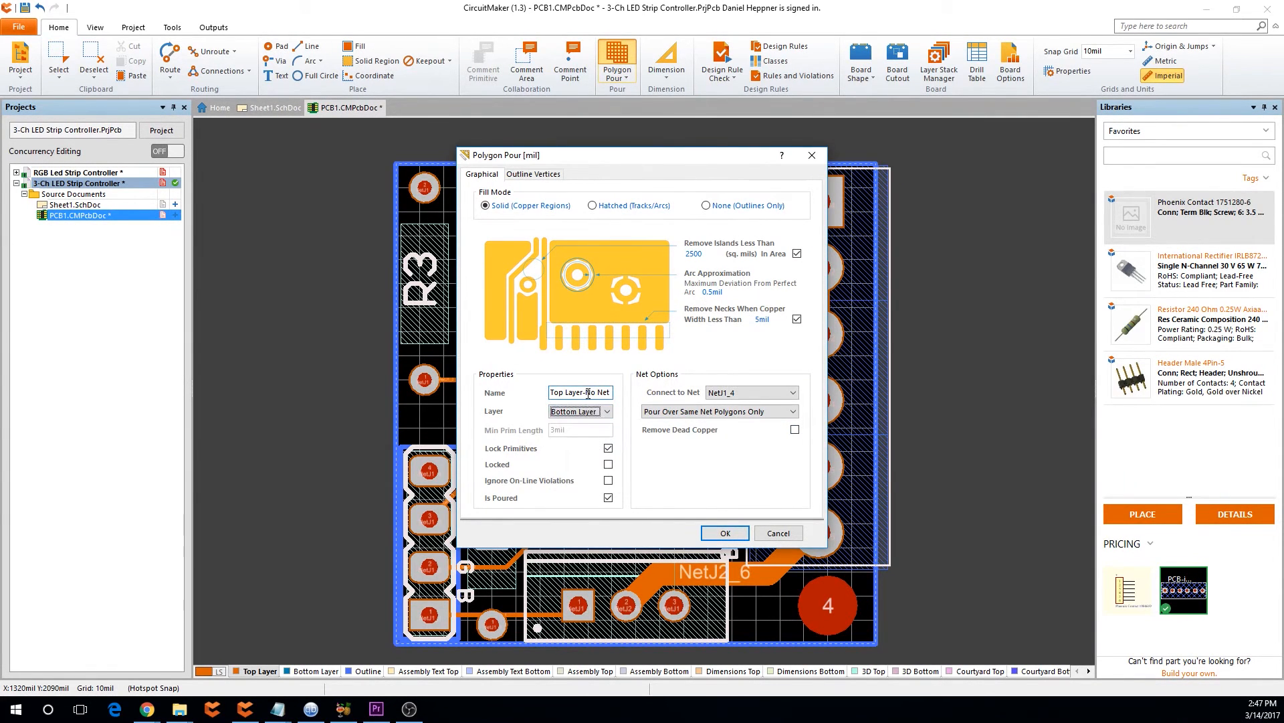
Name the polygon pour Bottom Layer-GND and set it to Pour Over All Same Net Objects
{"action": "left_click_drag", "start_coordinate": [586, 393], "coordinate": [678, 406]}
{"action": "type", "text": "GND"}
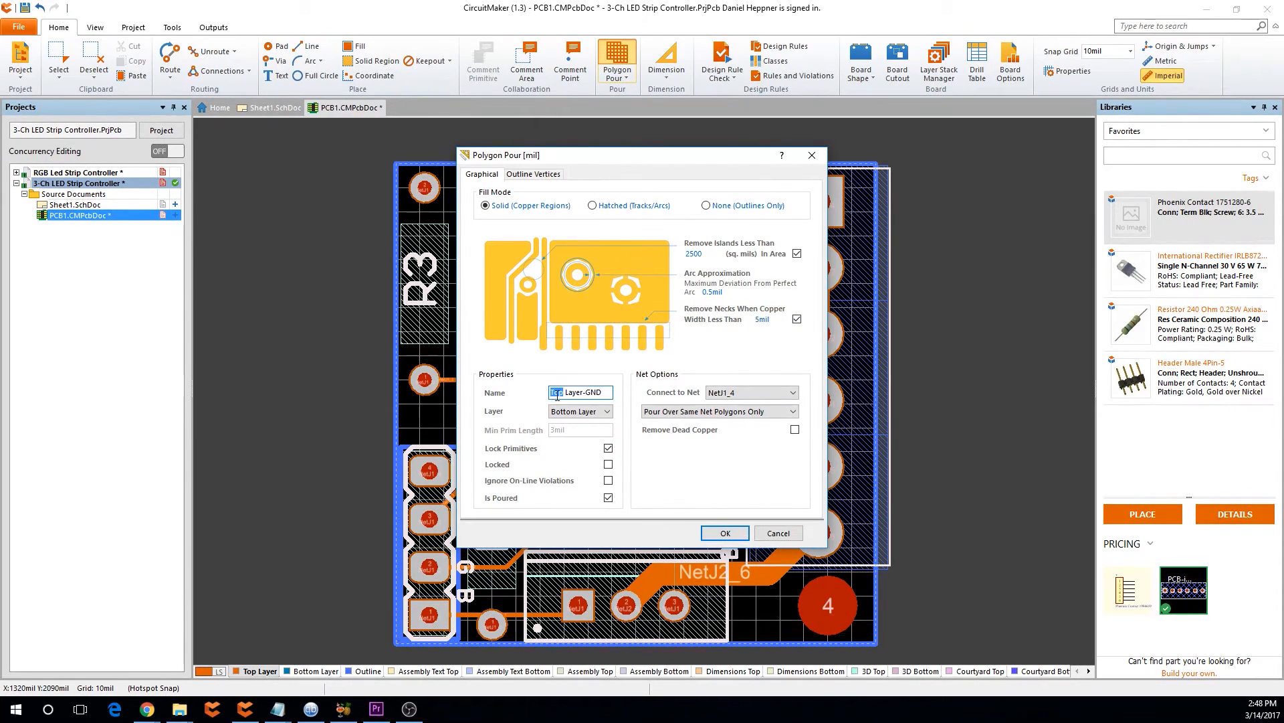
{"action": "type", "text": "Bottom"}
{"action": "left_click", "coordinate": [774, 413]}
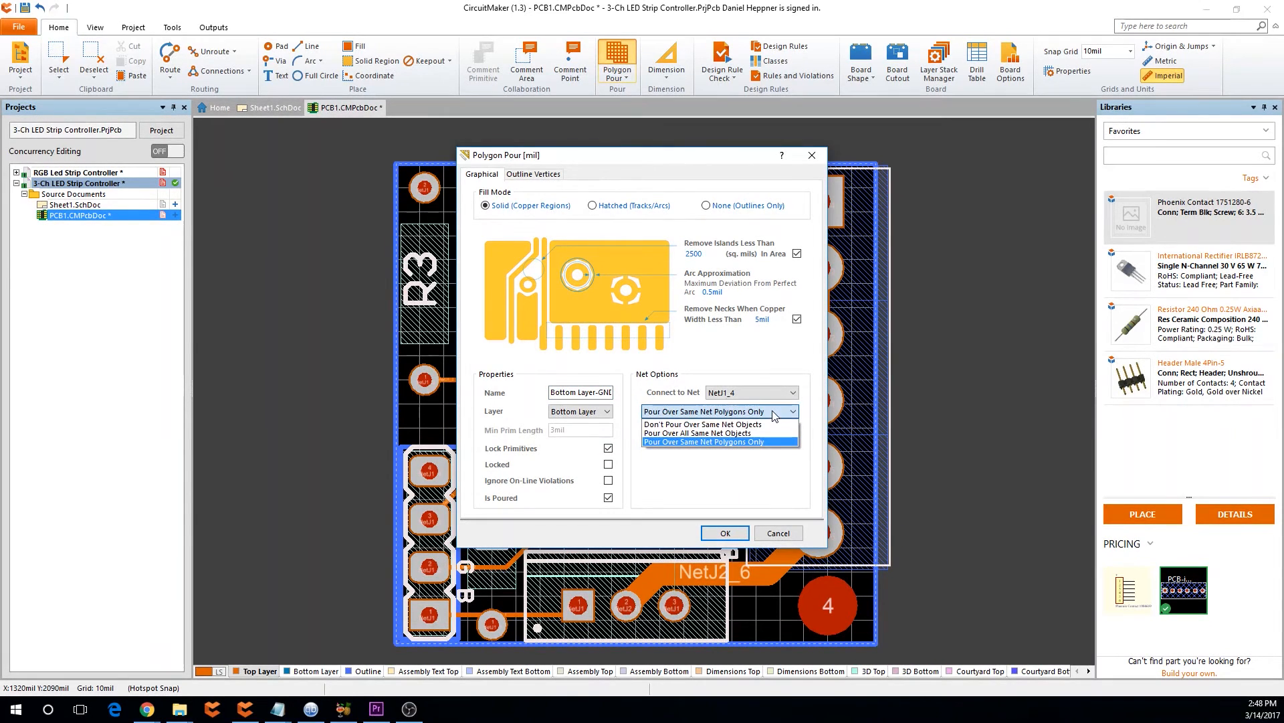
{"action": "left_click", "coordinate": [713, 435]}
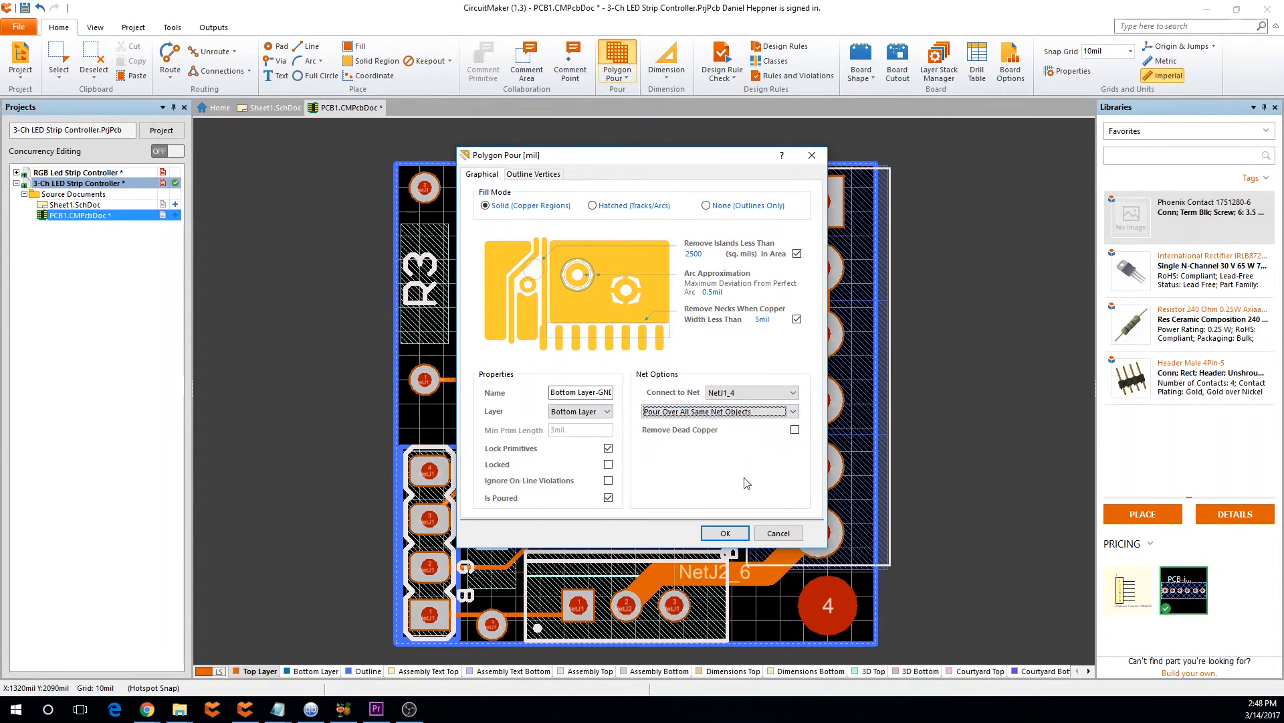
{"action": "left_click", "coordinate": [722, 531]}
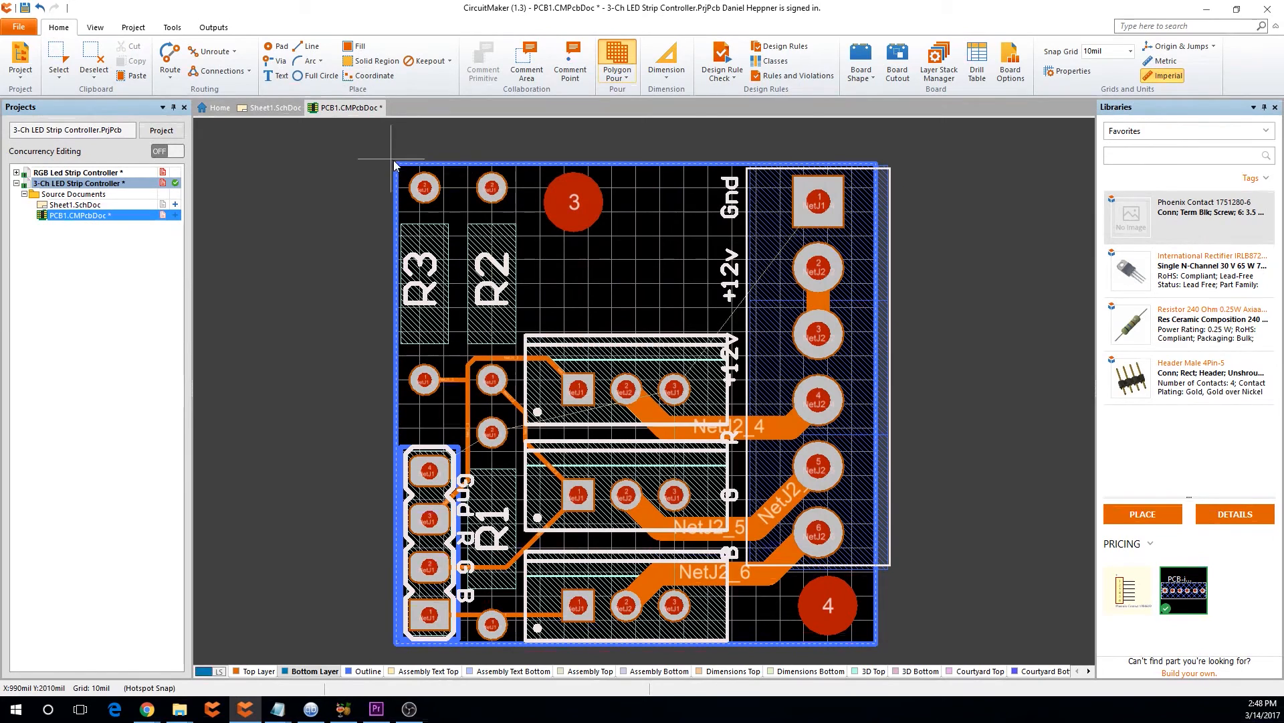
Outline the ground pour along the board edge, starting from the board's upper-left corner
{"action": "left_click", "coordinate": [420, 169]}
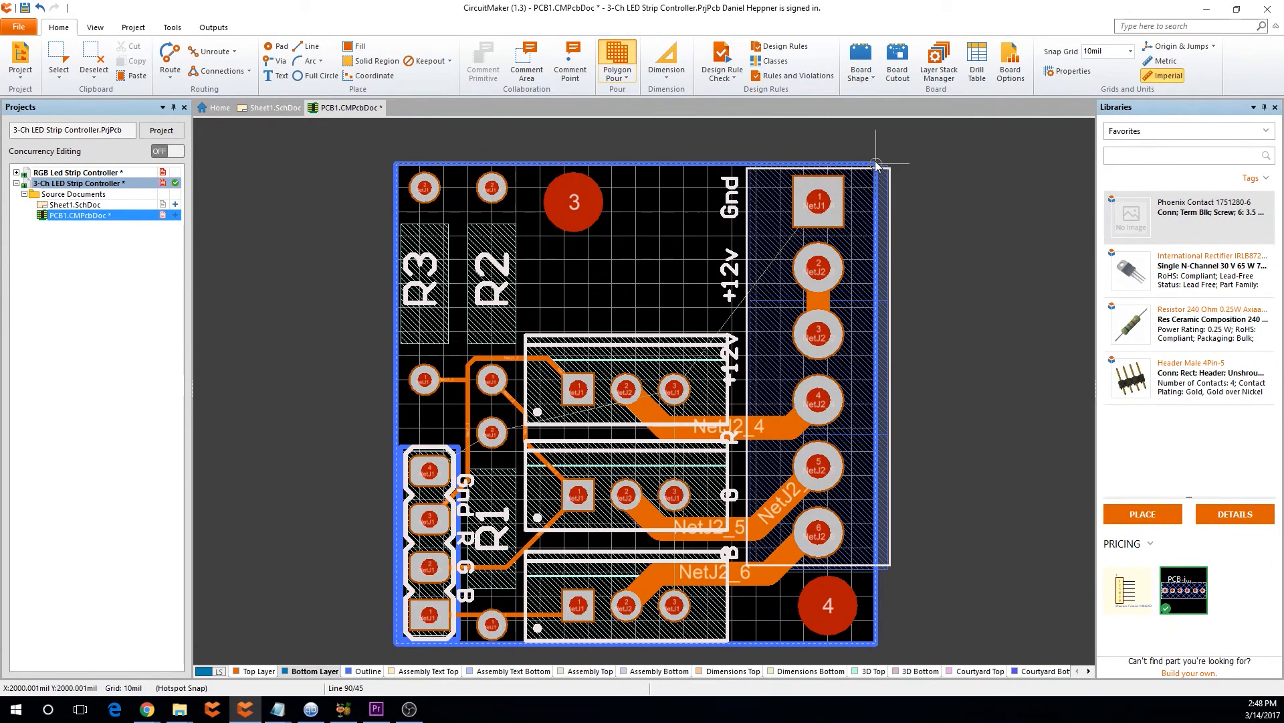